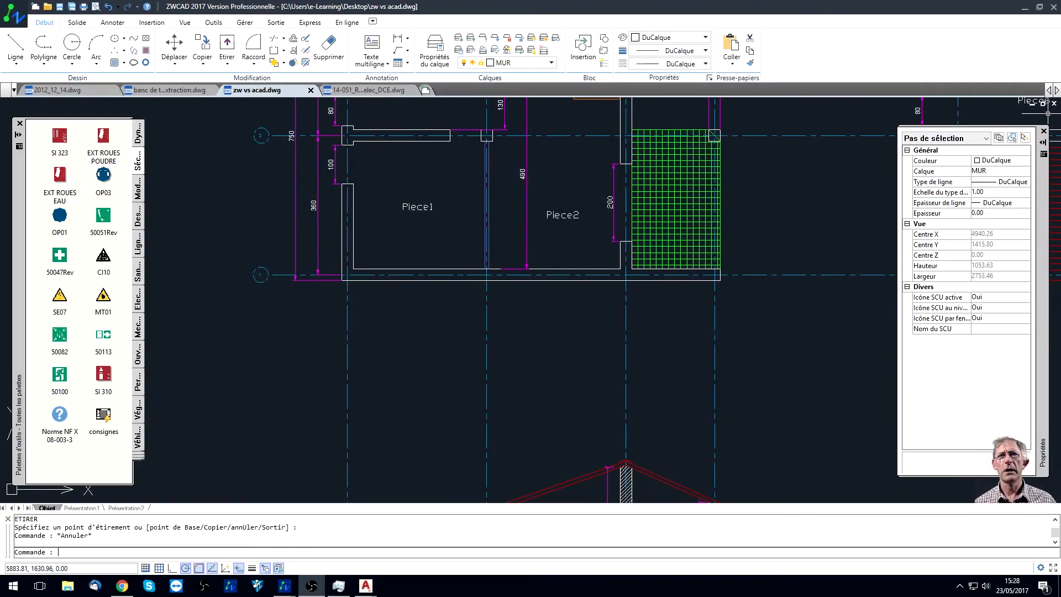
Switch the workspace to ZWCAD Classique and move the Properties palette slightly inward from the window edge
scroll(572, 310, down, 2)
mouse_move(569, 249)
middle_down()
mouse_move(568, 262)
mouse_move(433, 325)
mouse_move(403, 307)
middle_up()
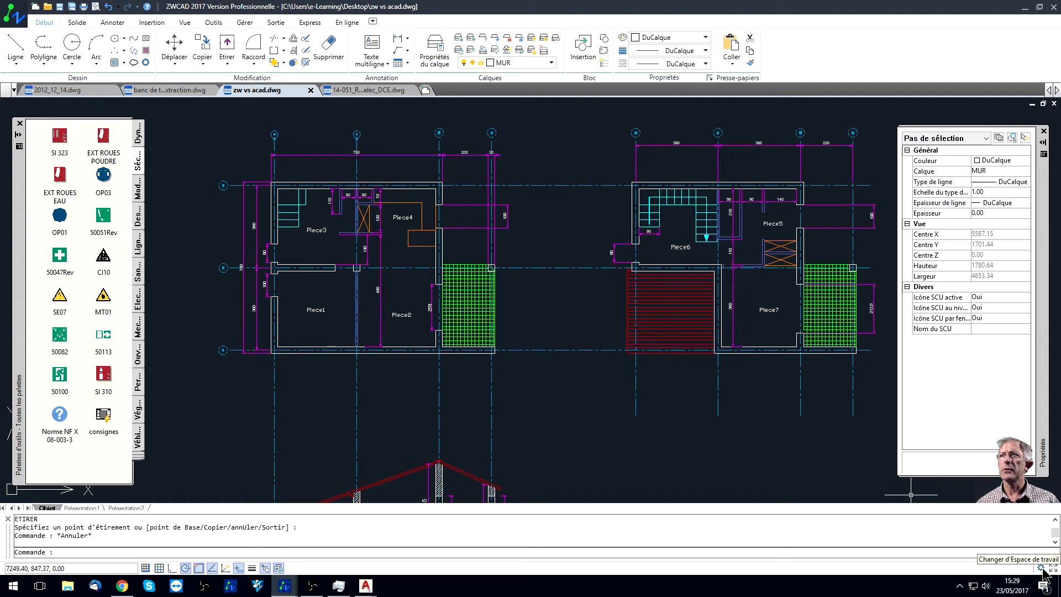
click(1041, 568)
click(970, 531)
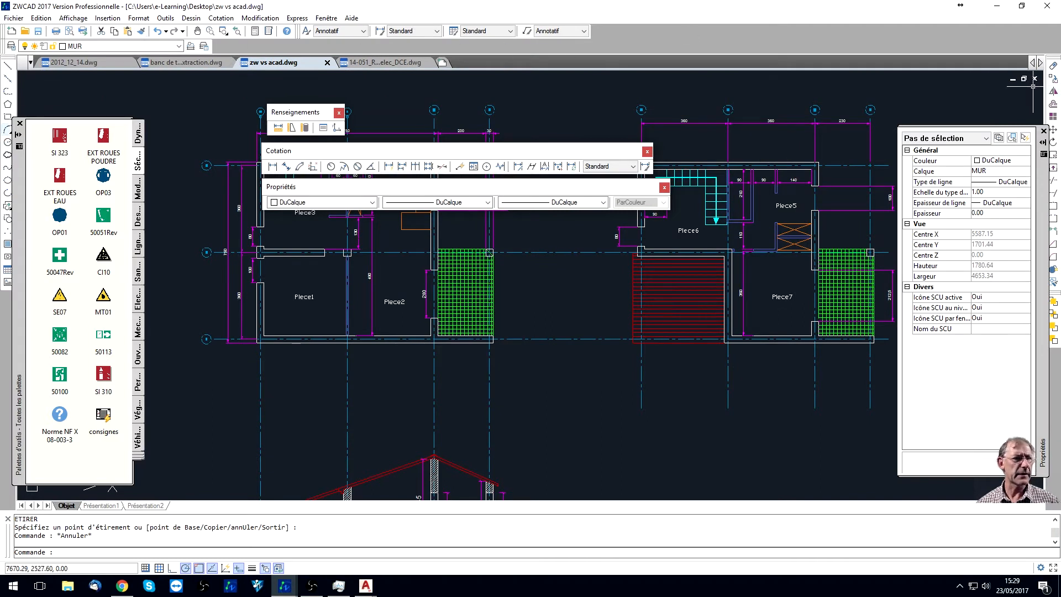
drag(1040, 208, 1031, 206)
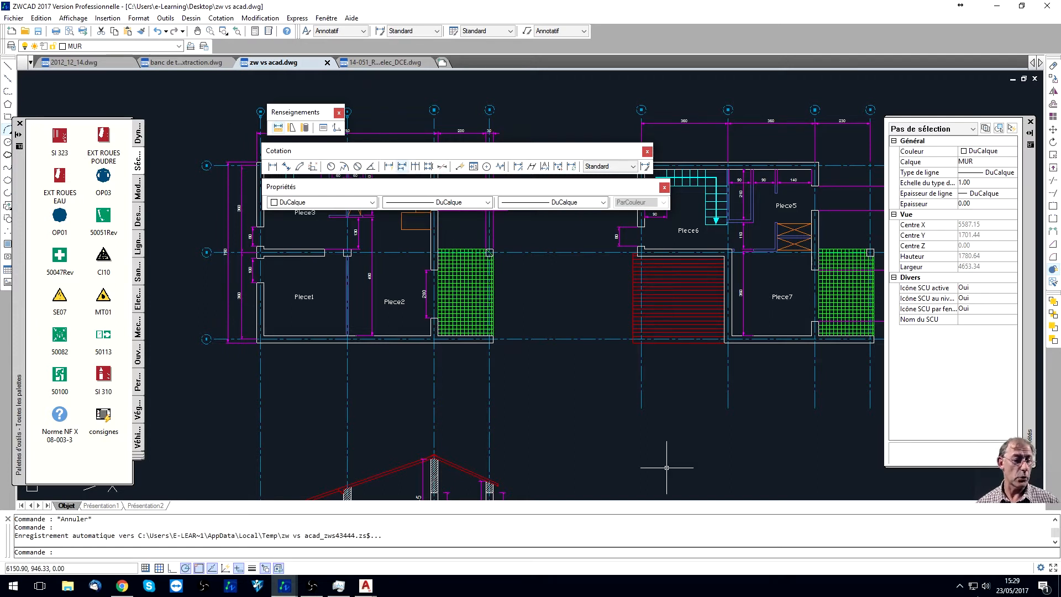
Switch the workspace back to Dessin 2D et annotation
click(1041, 568)
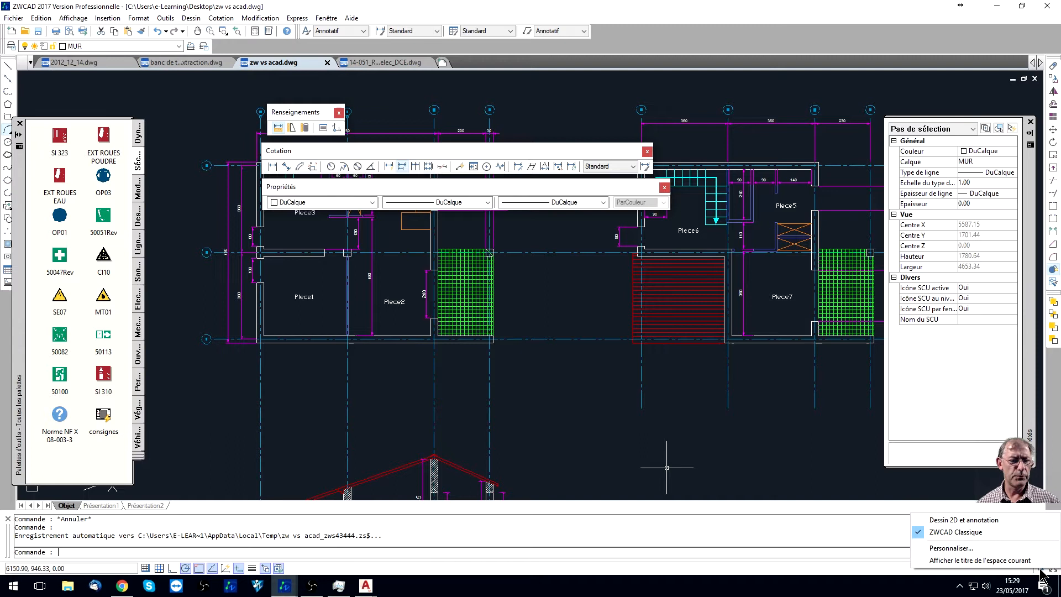
click(951, 520)
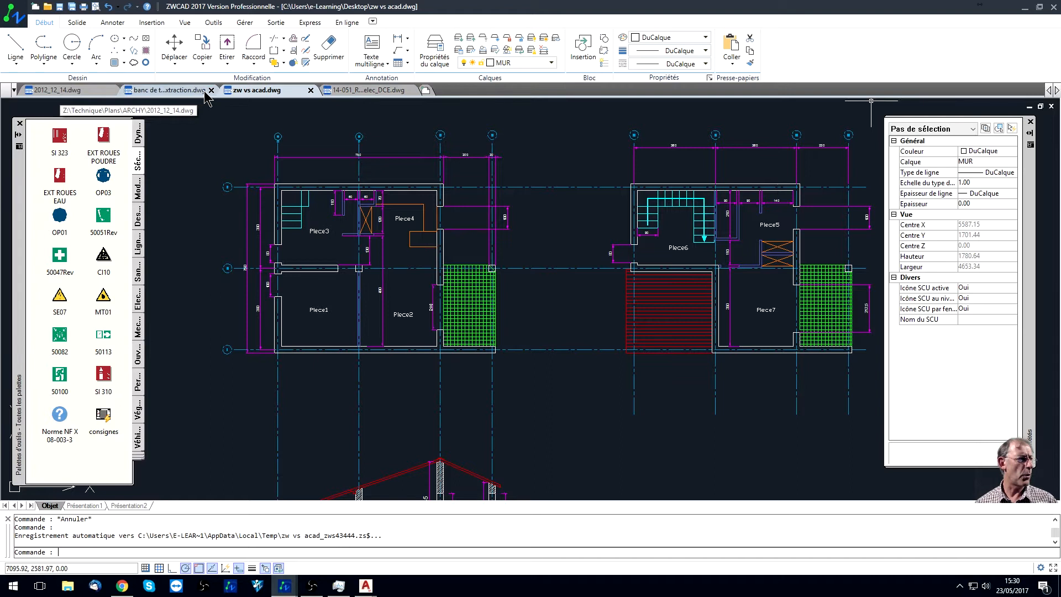
Look through the open drawings 2012_12_14.dwg, banc de test DataExtraction.dwg, zw vs acad.dwg and the 14-051 electrical plan
click(99, 91)
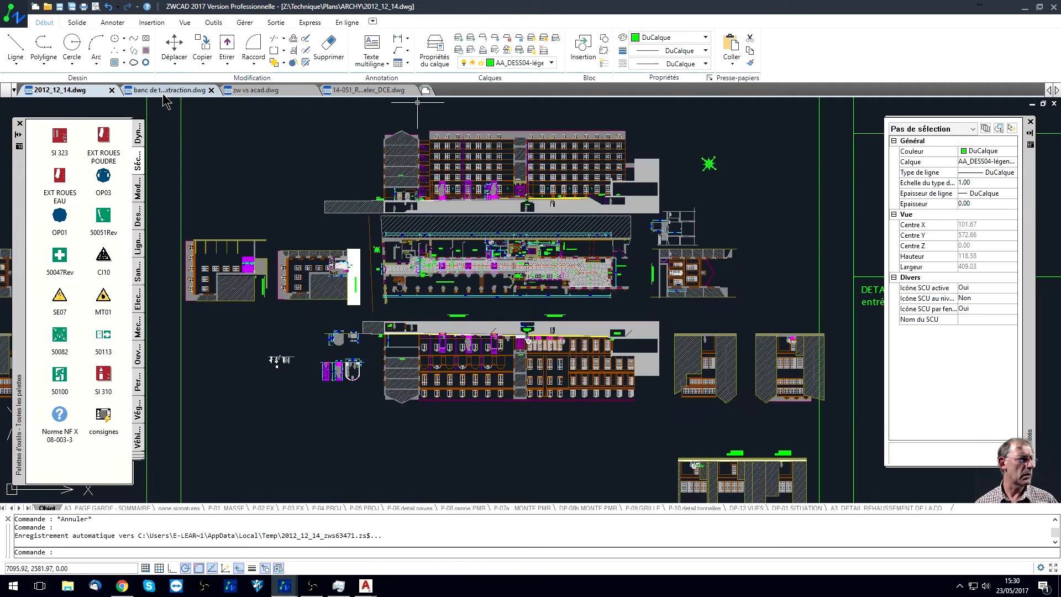
click(132, 91)
click(256, 91)
click(355, 91)
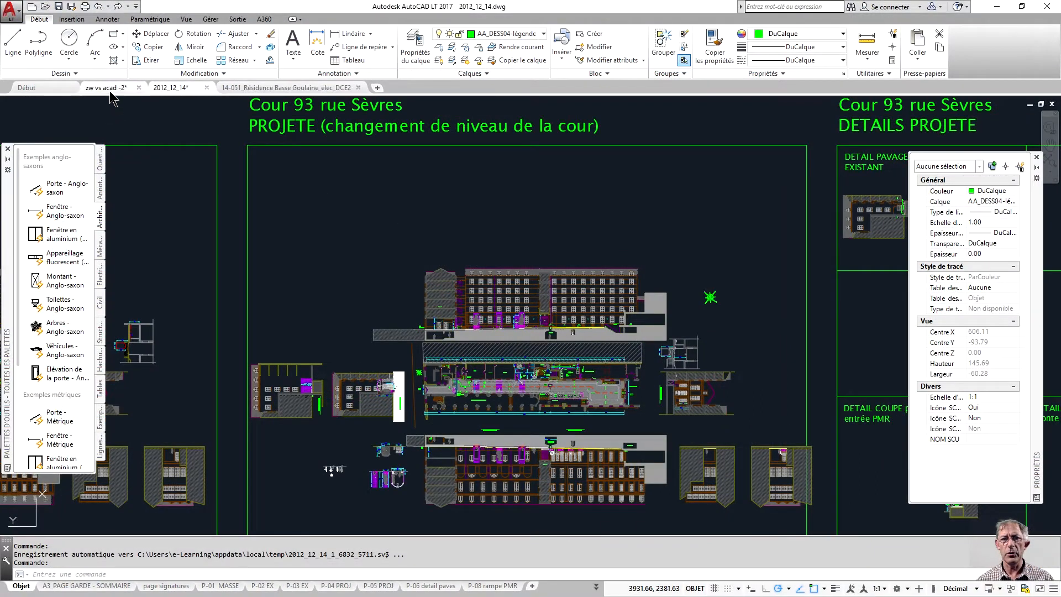
In AutoCAD LT, look through the open drawings zw vs acad -2, 2012_12_14 and the 14-051 electrical plan
click(245, 83)
click(177, 89)
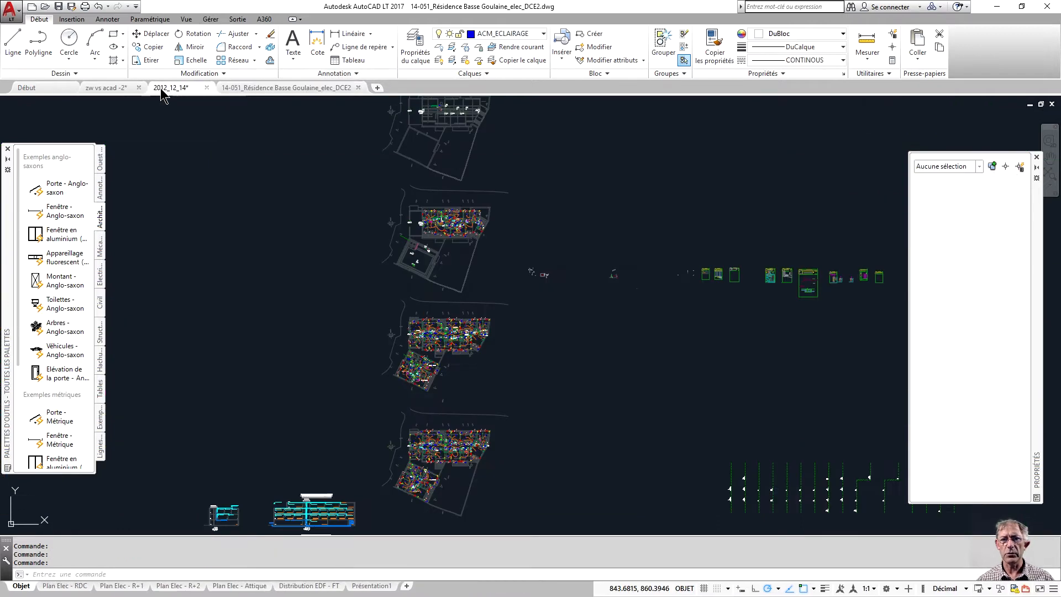
click(119, 89)
click(183, 87)
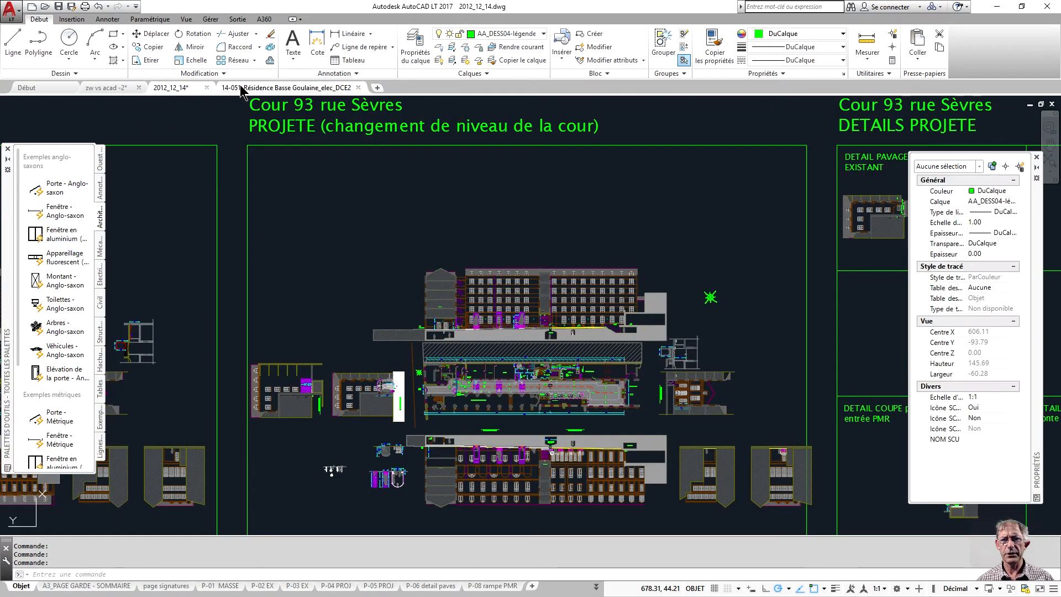
click(306, 87)
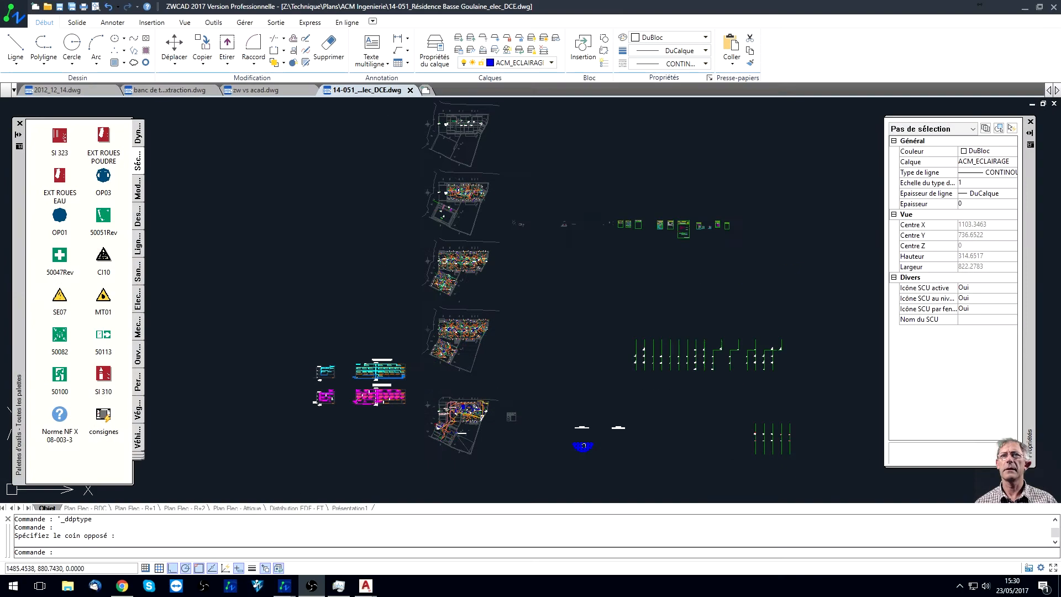
Back in ZWCAD, view the open drawings, including banc de test DataExtraction.dwg, and return to zw vs acad.dwg
click(194, 90)
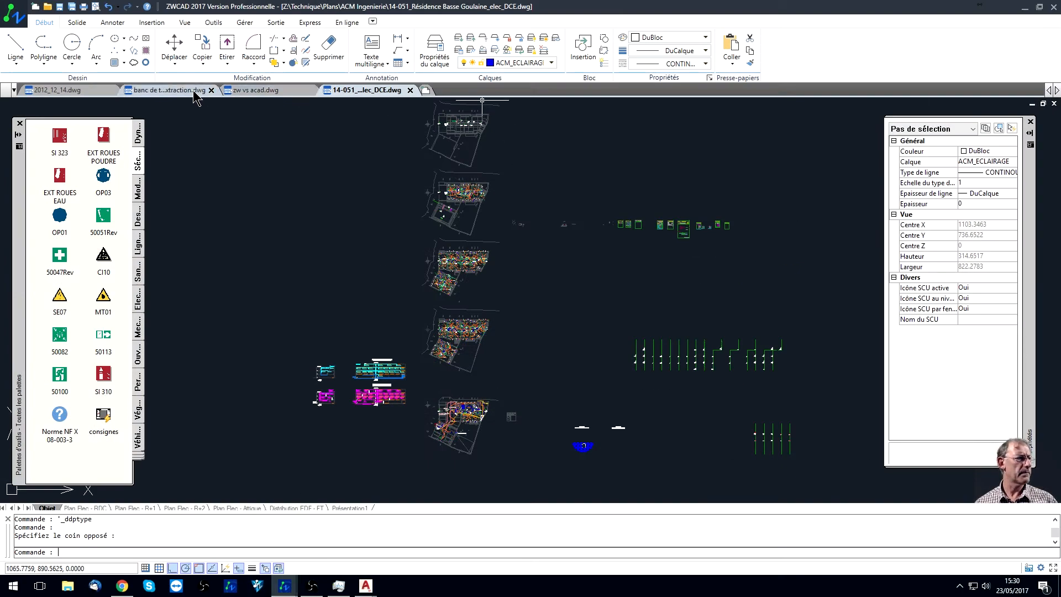
click(254, 91)
click(355, 91)
click(257, 90)
click(176, 91)
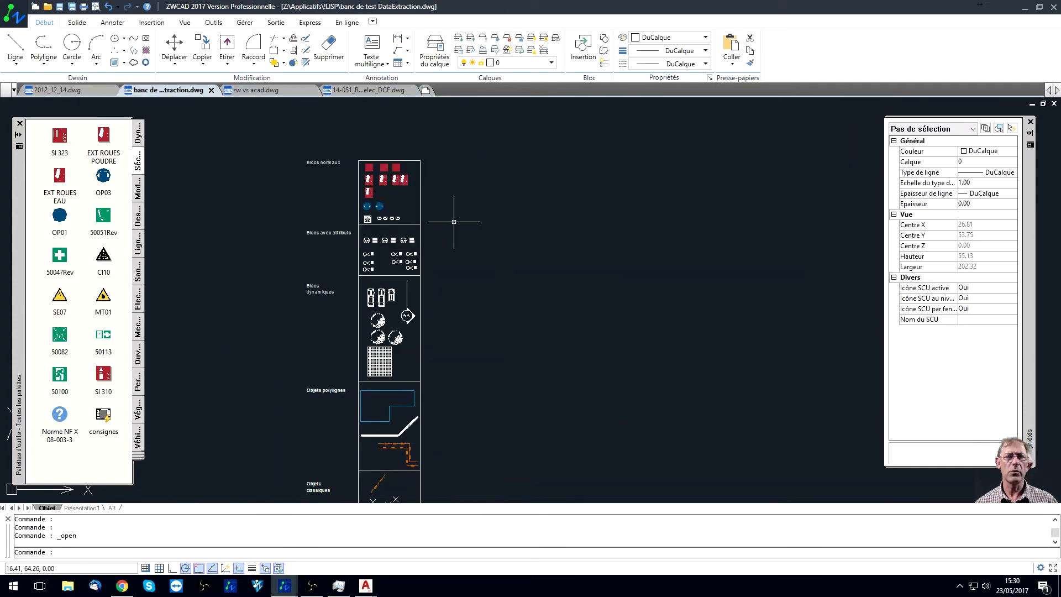
click(246, 92)
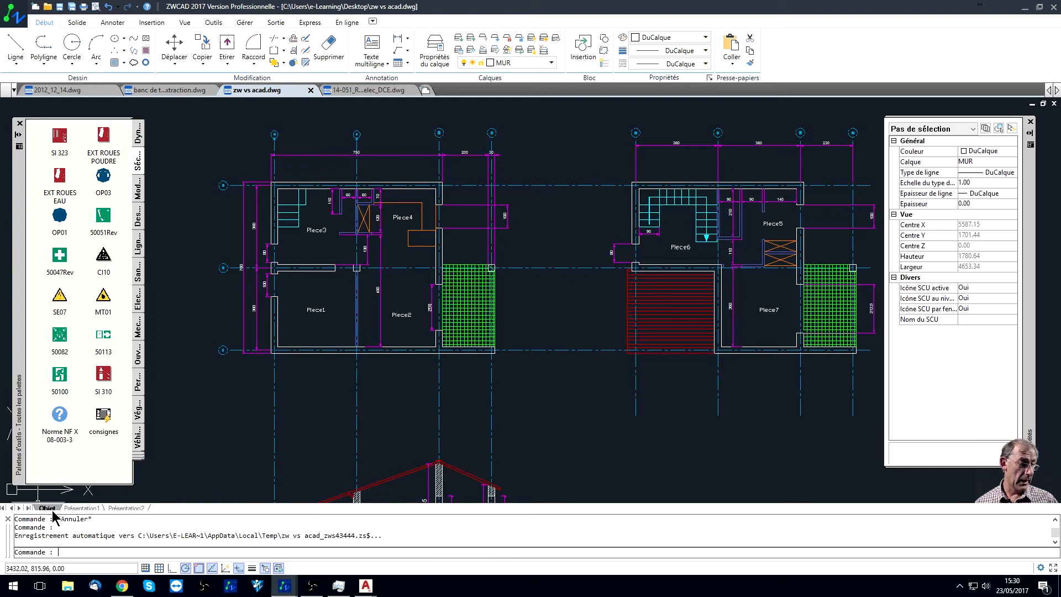
View the Présentation1 layout of zw vs acad.dwg and return to model space
click(91, 508)
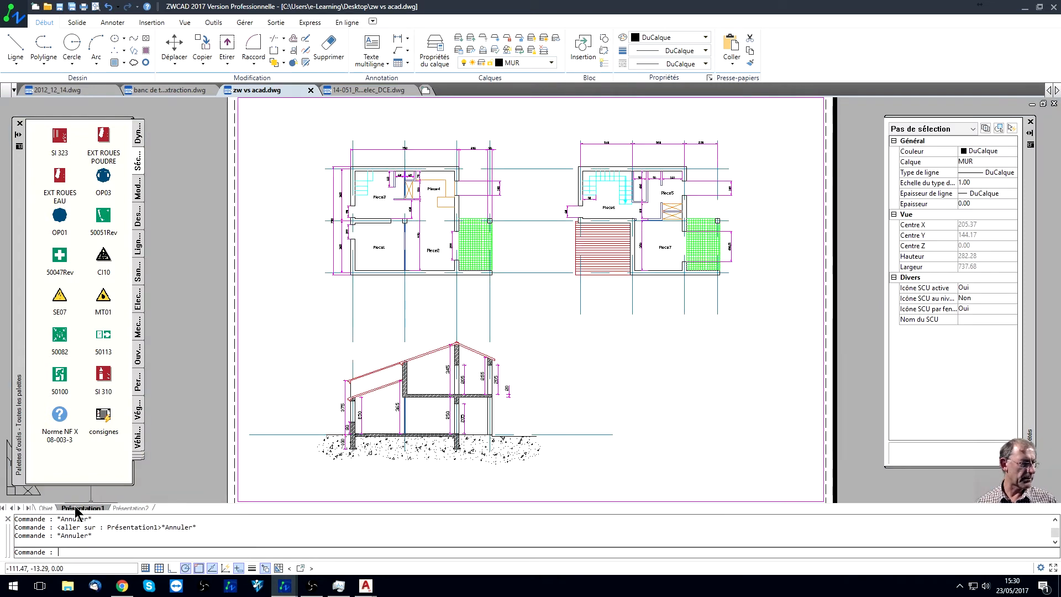
click(50, 508)
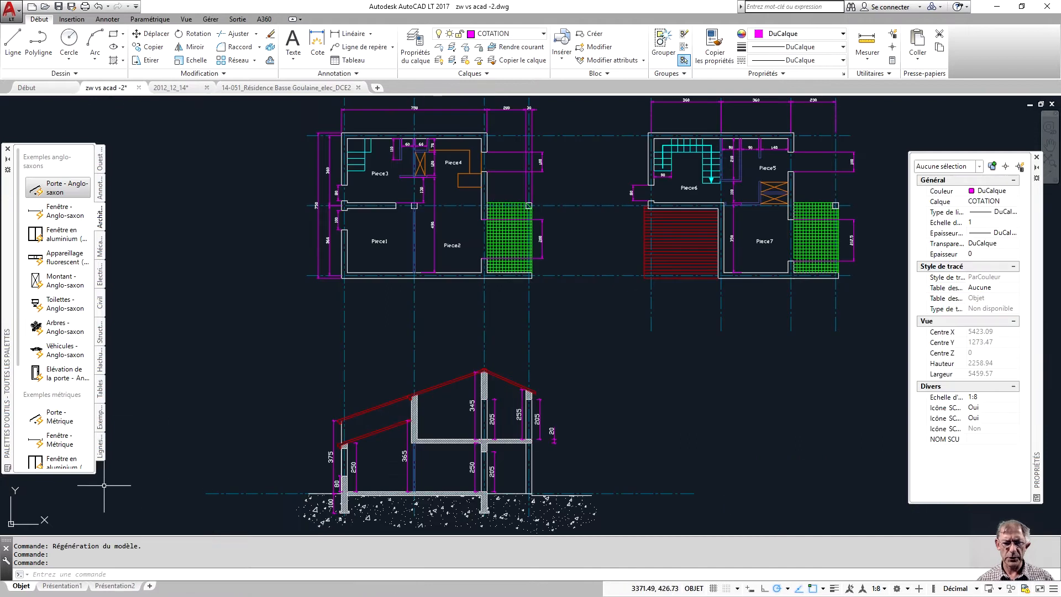
In AutoCAD LT, view the Présentation1 and Présentation2 layouts of zw vs acad -2.dwg, ending on Présentation1
click(61, 586)
click(103, 584)
click(61, 586)
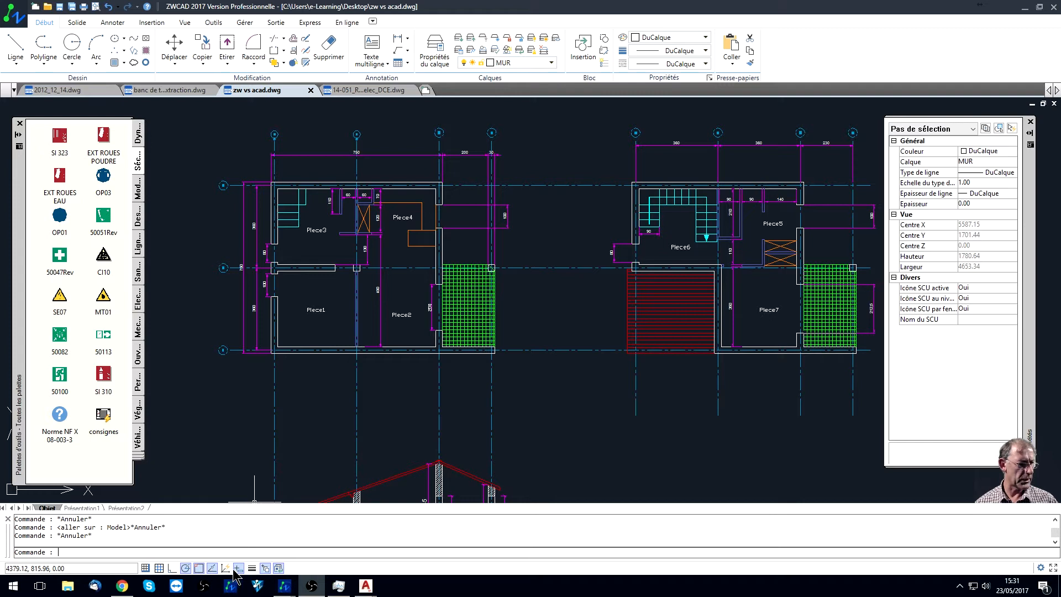
In ZWCAD, examine the object snap modes in the drafting settings and close the dialog without changes
right_click(199, 569)
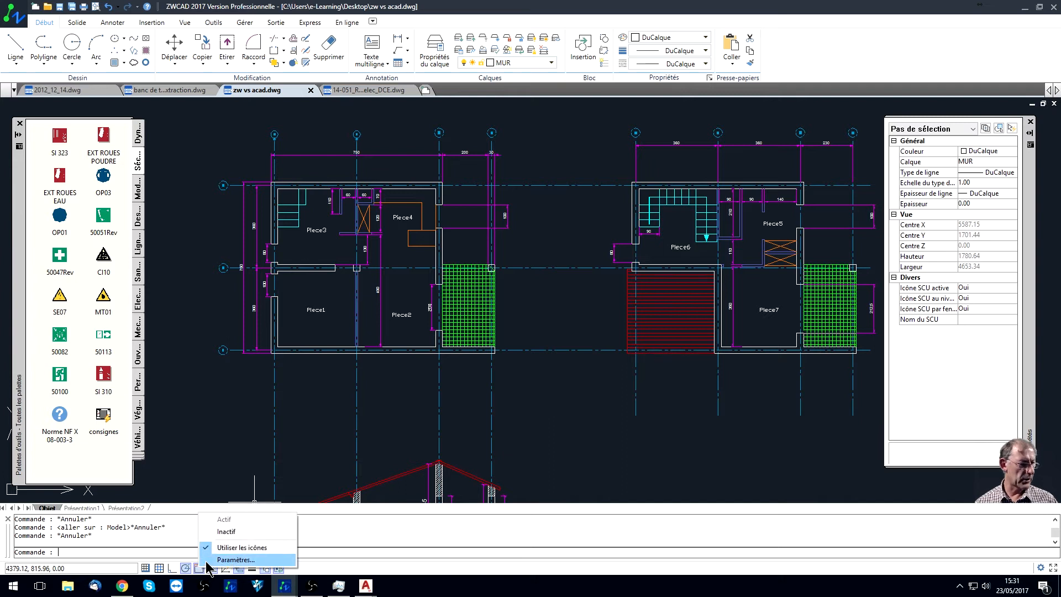
click(212, 560)
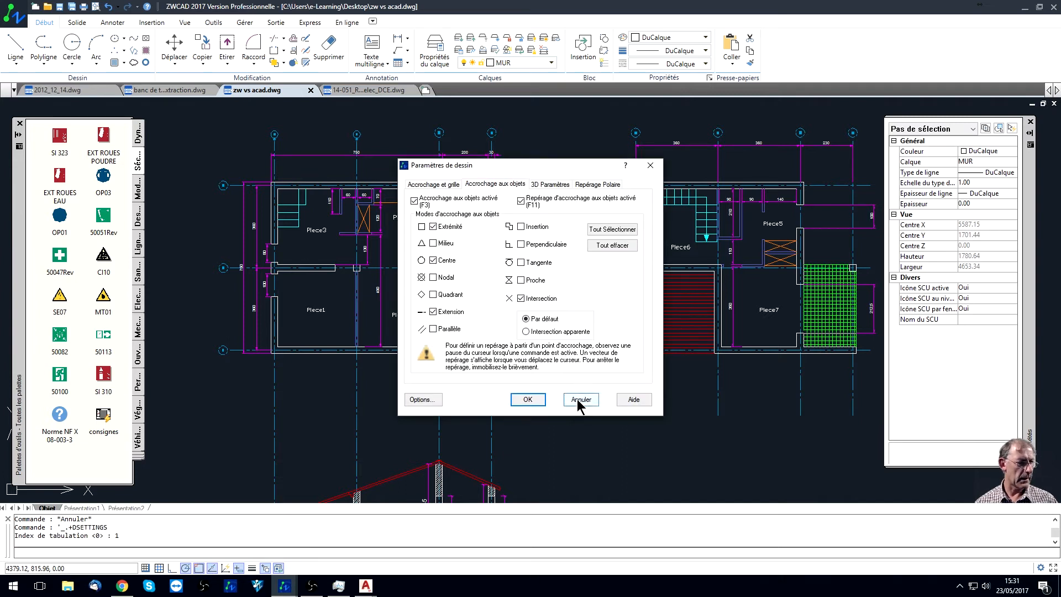
click(581, 399)
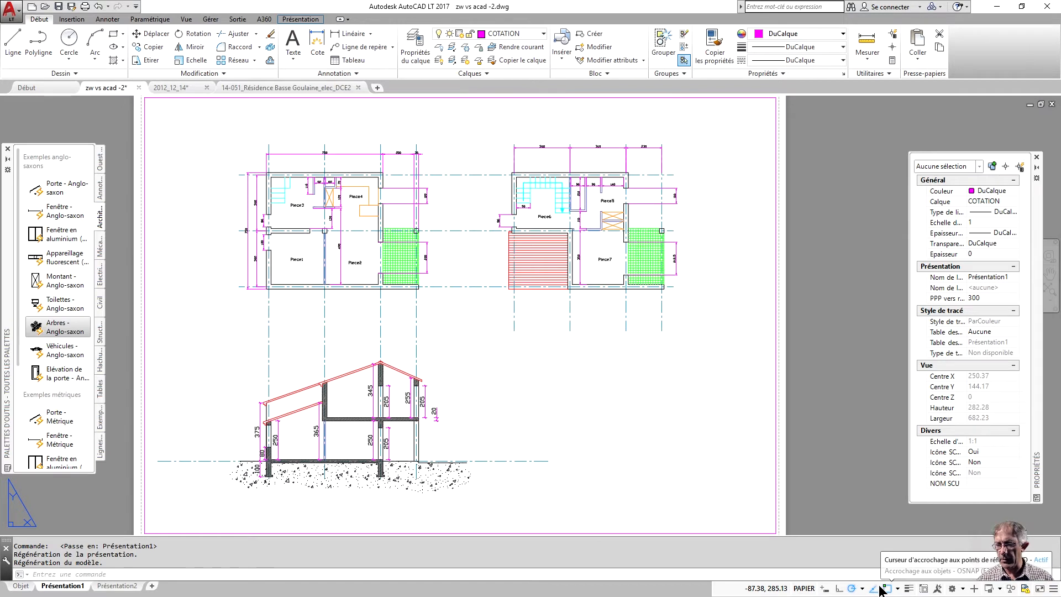
In AutoCAD LT, examine the object snap modes in the drafting settings and close the dialog without changes
right_click(882, 589)
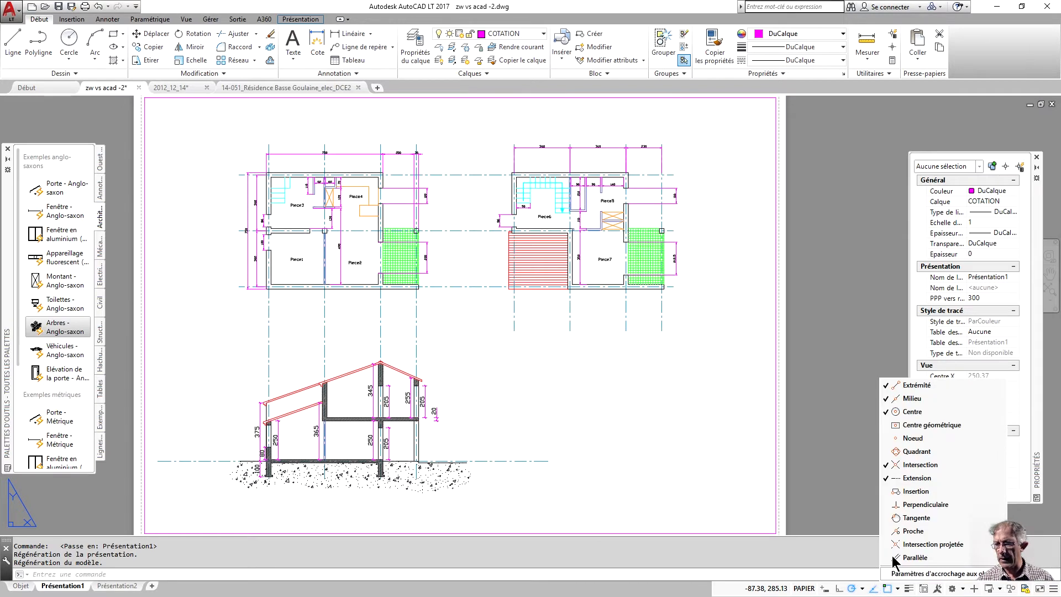
click(906, 573)
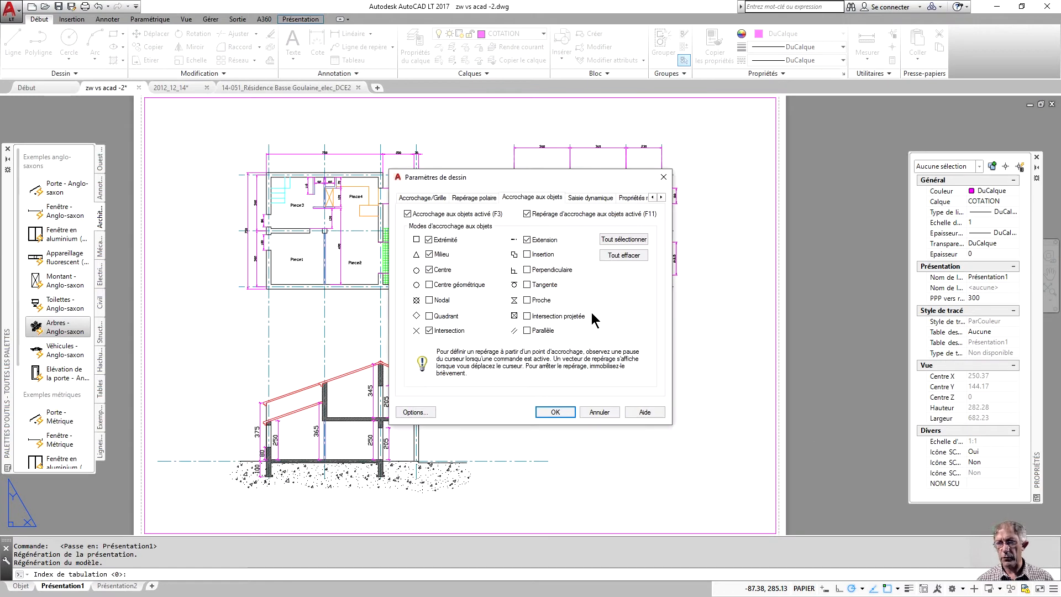
click(603, 412)
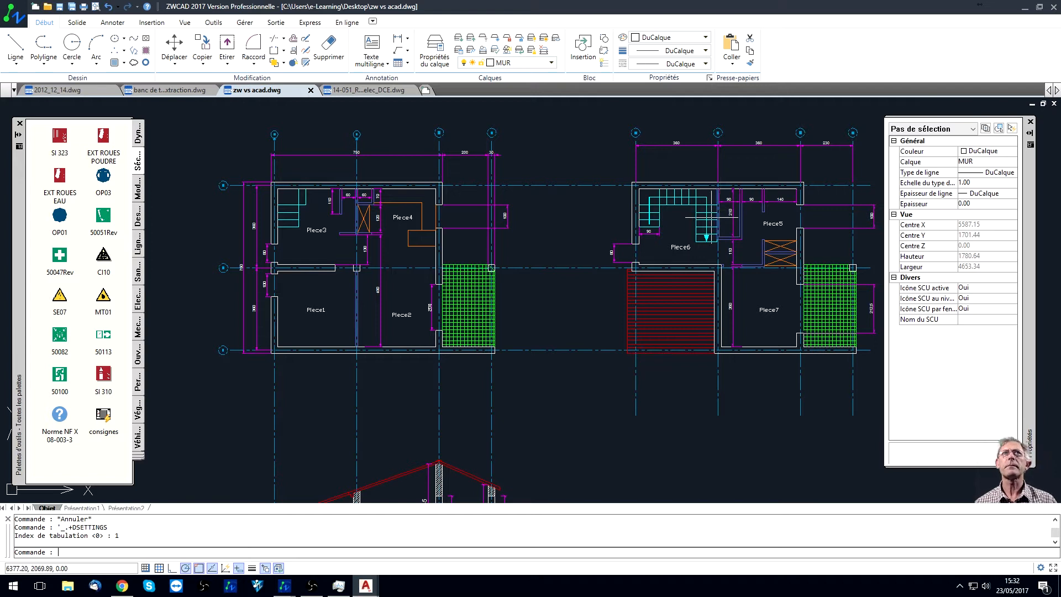
In ZWCAD, open the Options dialog and reposition it over the drawing
click(24, 20)
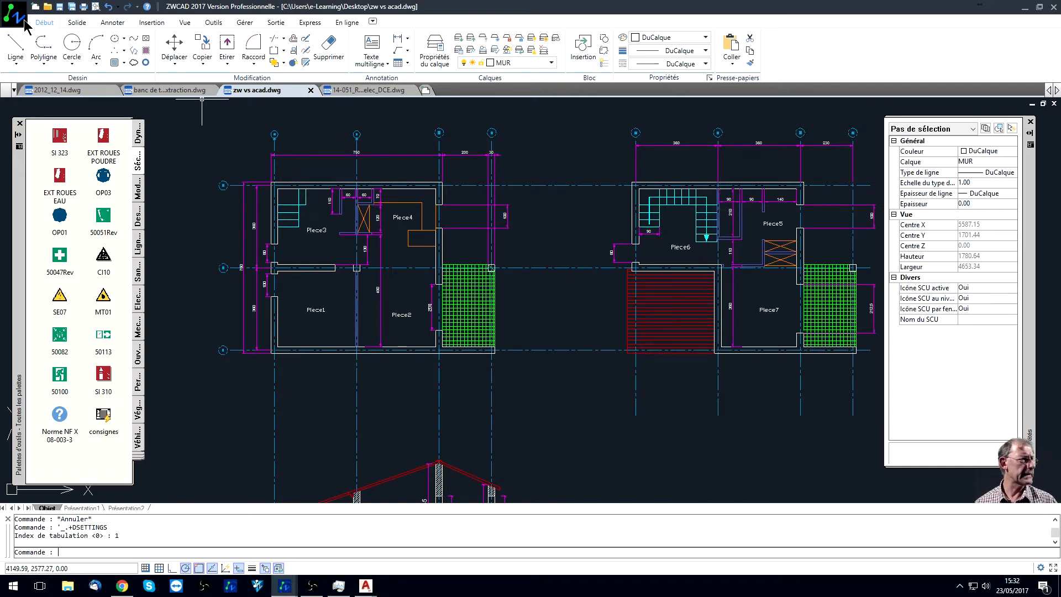
click(22, 21)
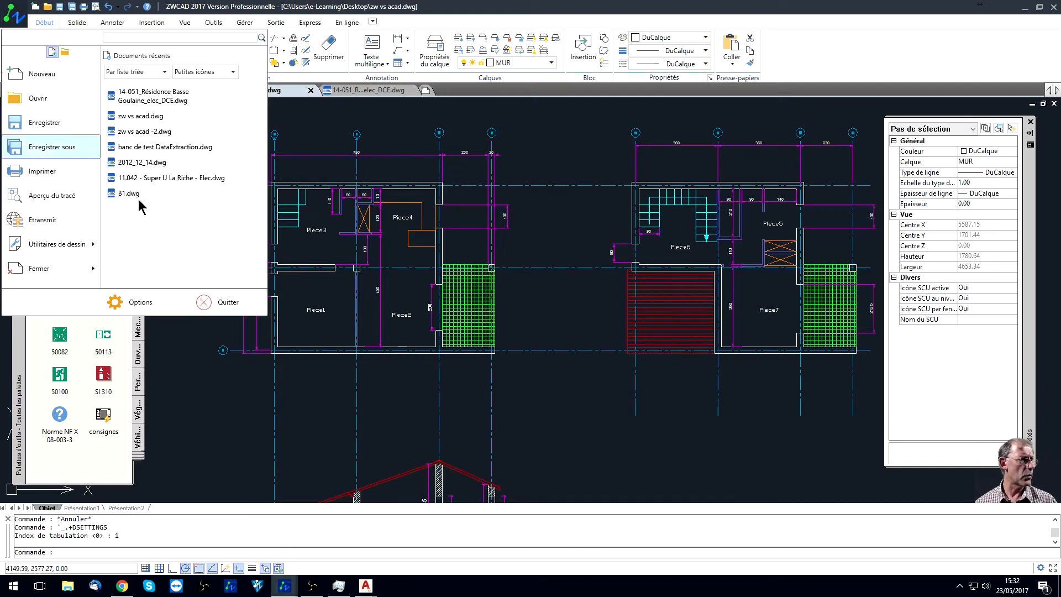
click(139, 303)
drag(489, 147, 514, 157)
key(Escape)
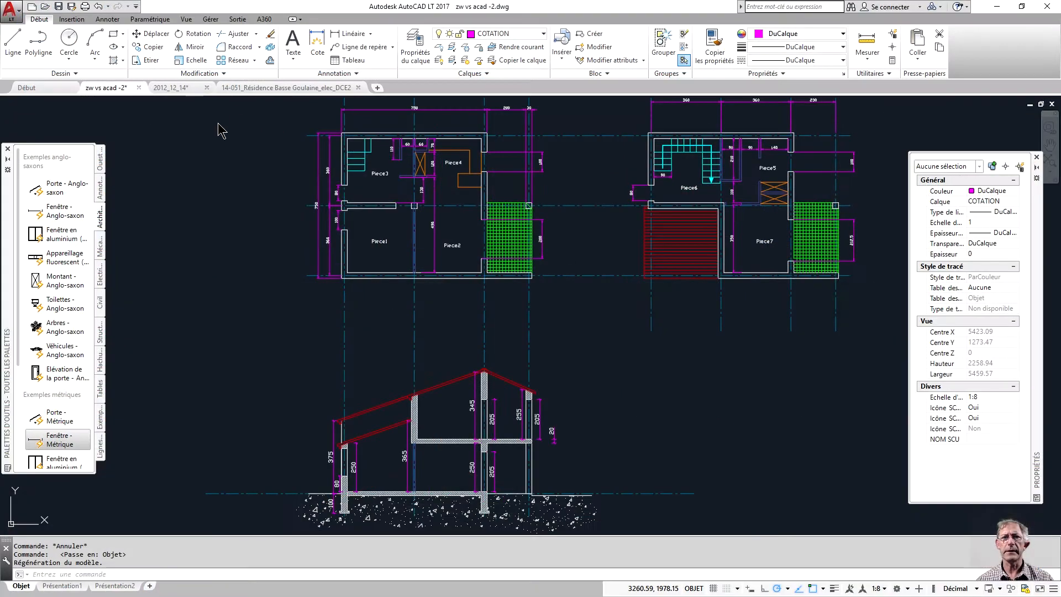
In AutoCAD LT, open the Options dialog and reposition it over the drawing
click(11, 10)
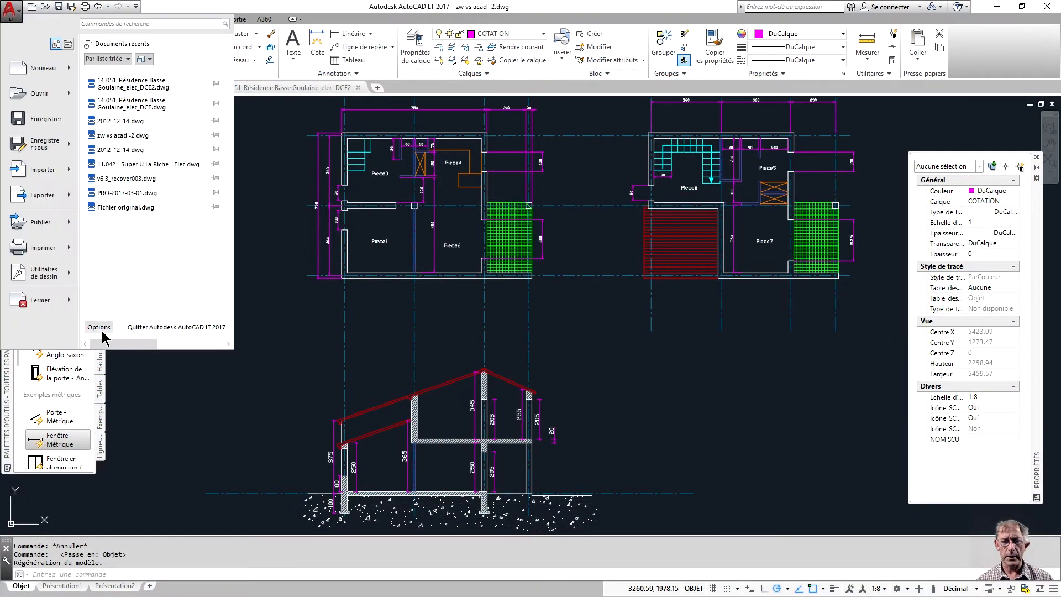
click(99, 326)
drag(434, 141, 494, 142)
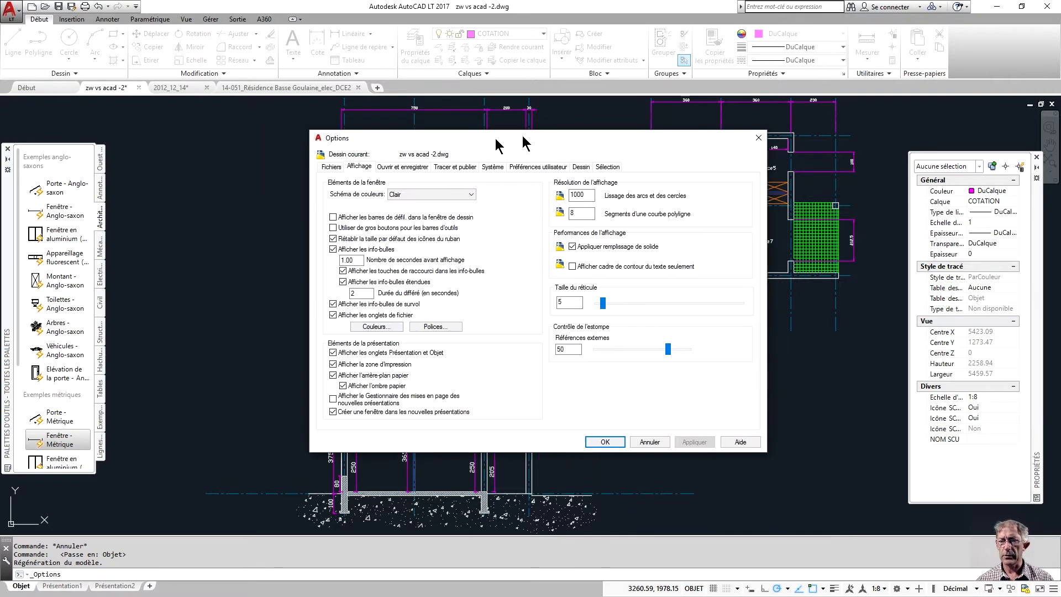
key(Escape)
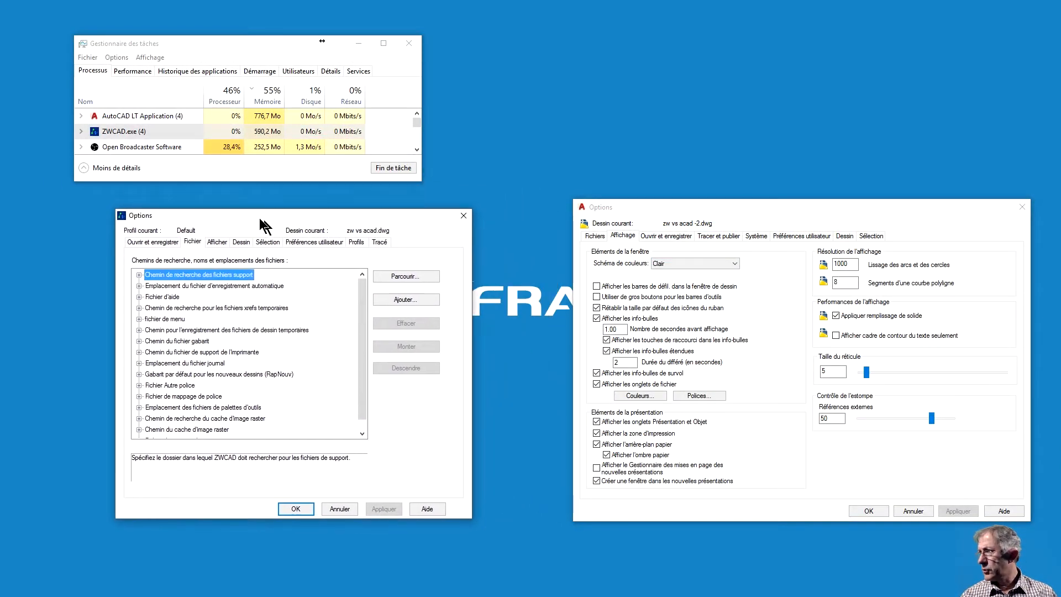
Arrange the ZWCAD and AutoCAD LT Options dialogs side by side and show the Ouvrir et enregistrer settings in both
drag(357, 203, 341, 197)
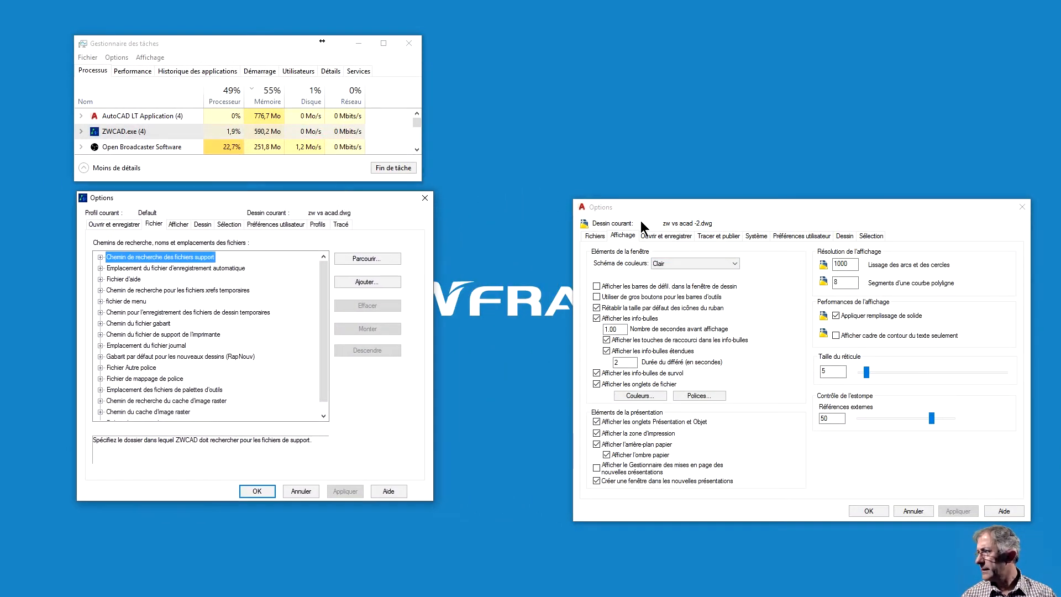
drag(639, 207, 601, 191)
click(114, 224)
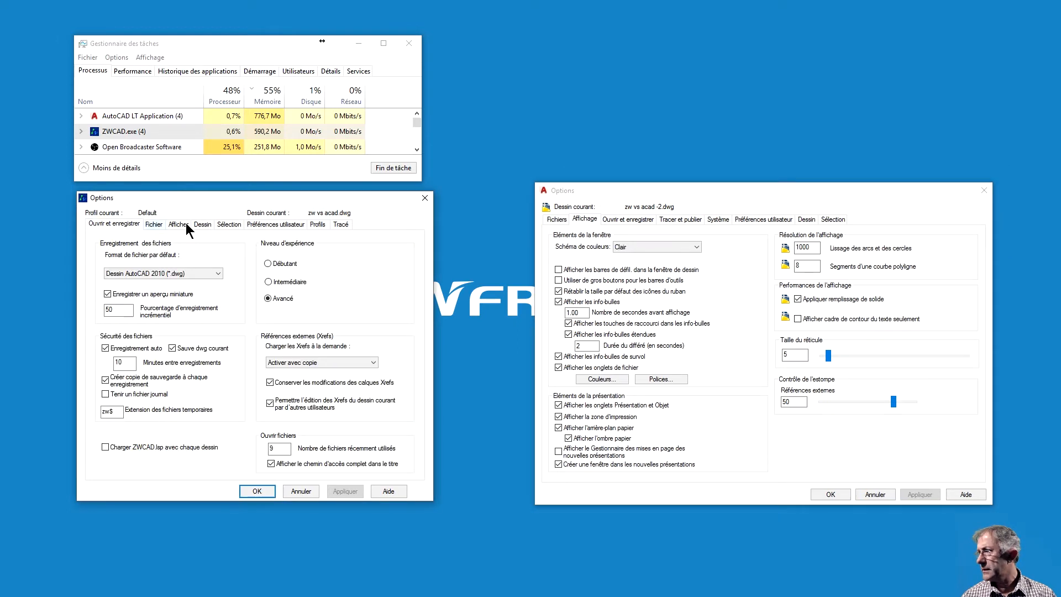
click(622, 218)
Set the default save format to Dessin AutoCAD 2013 (*.dwg) in ZWCAD and Dessin AutoCAD LT 2013 (*.dwg) in AutoCAD LT
click(217, 271)
click(159, 275)
click(160, 272)
click(160, 286)
click(604, 256)
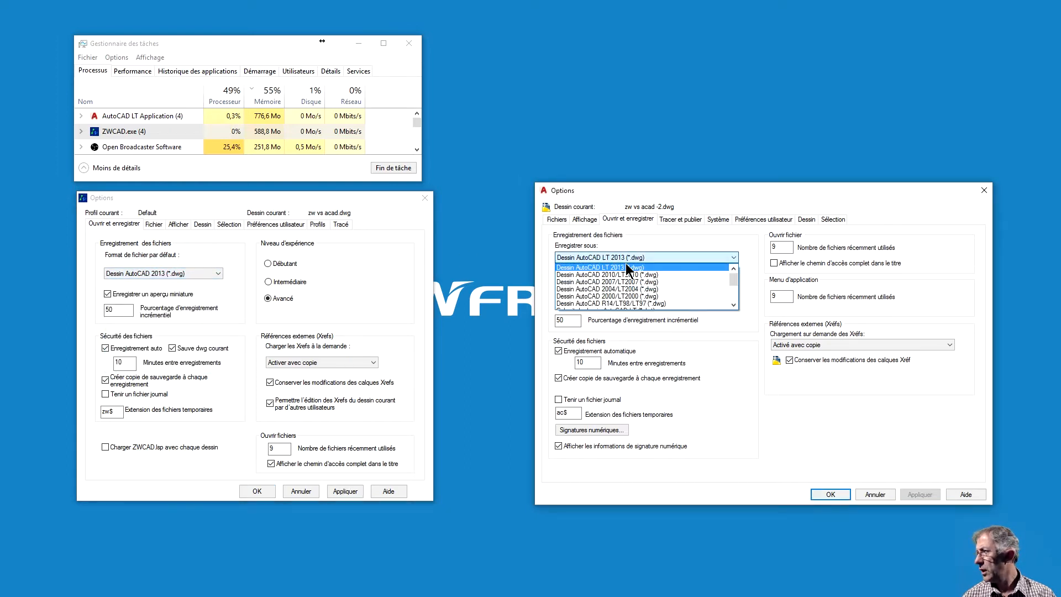
click(626, 266)
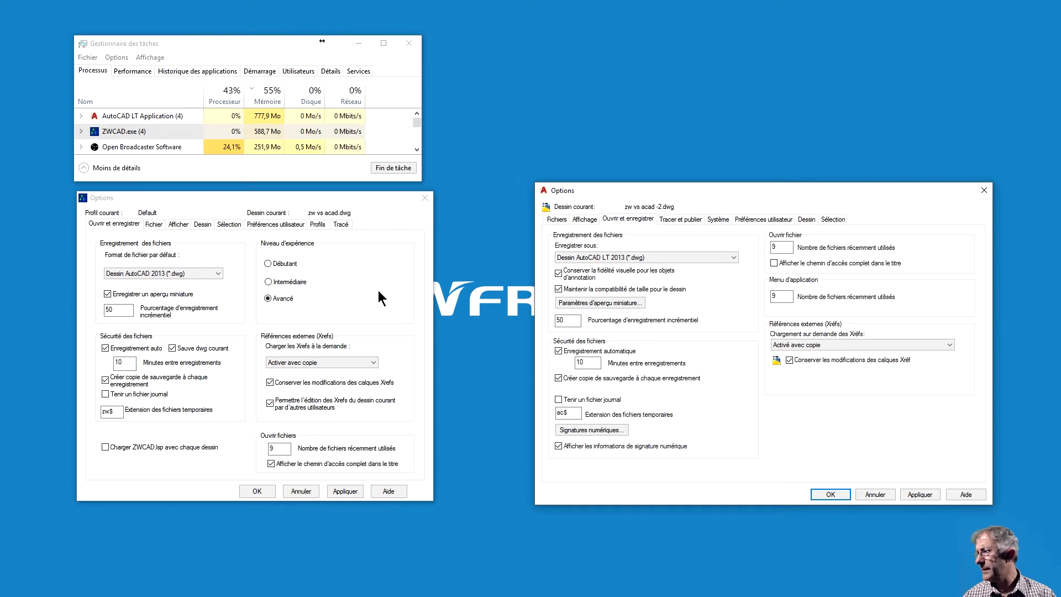
Examine the default save formats offered in ZWCAD's Options, keeping Dessin AutoCAD 2013 (*.dwg) selected
click(216, 274)
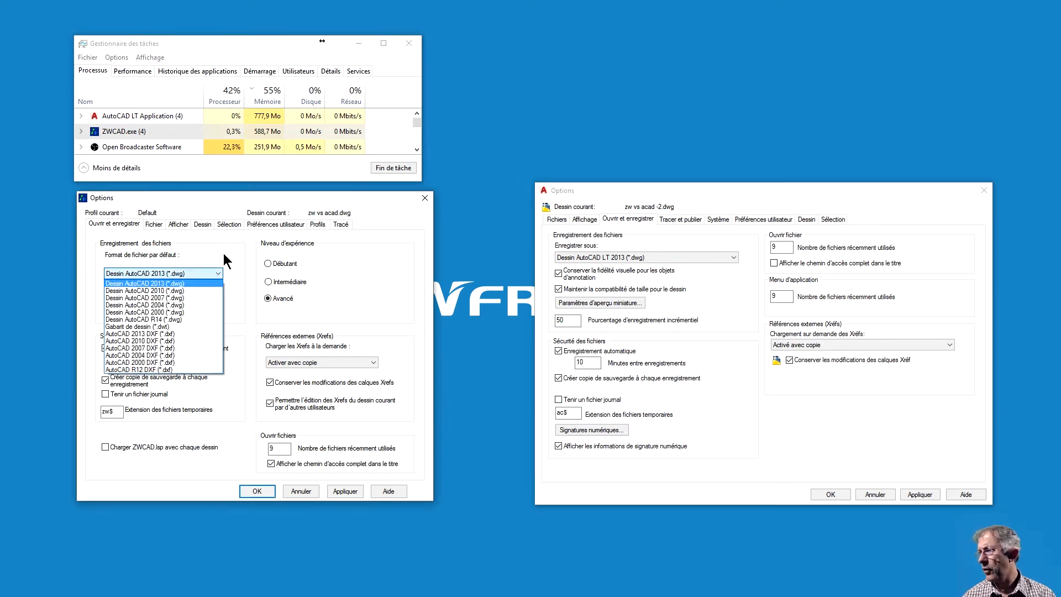
click(175, 283)
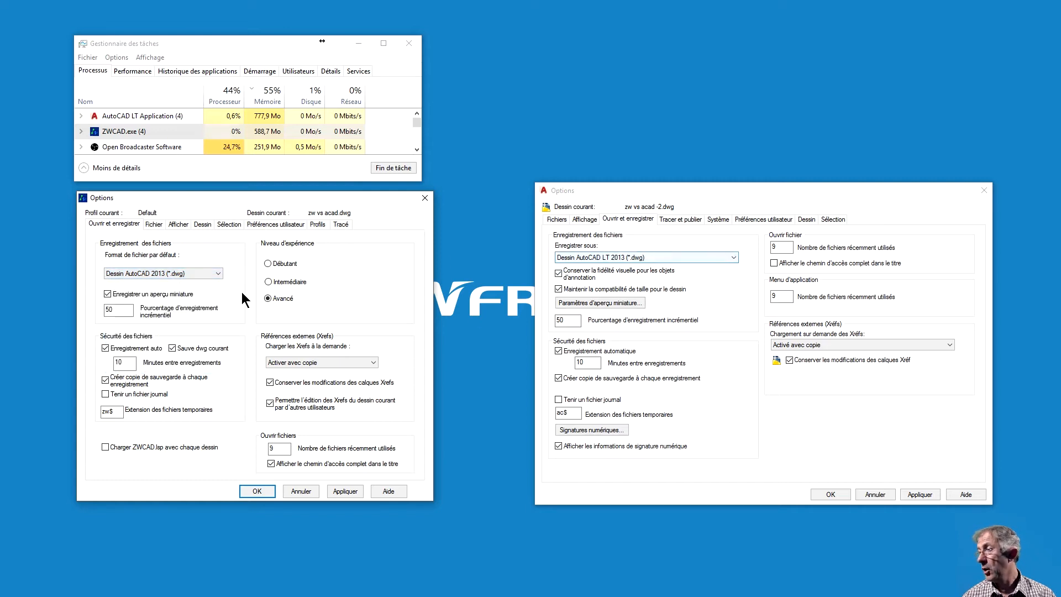
click(211, 271)
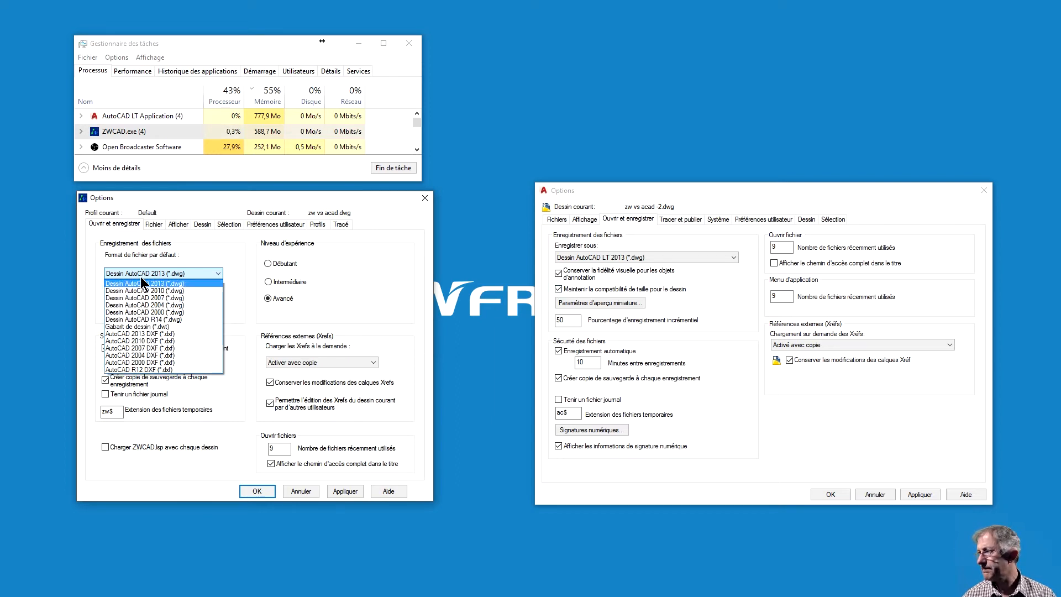
click(184, 281)
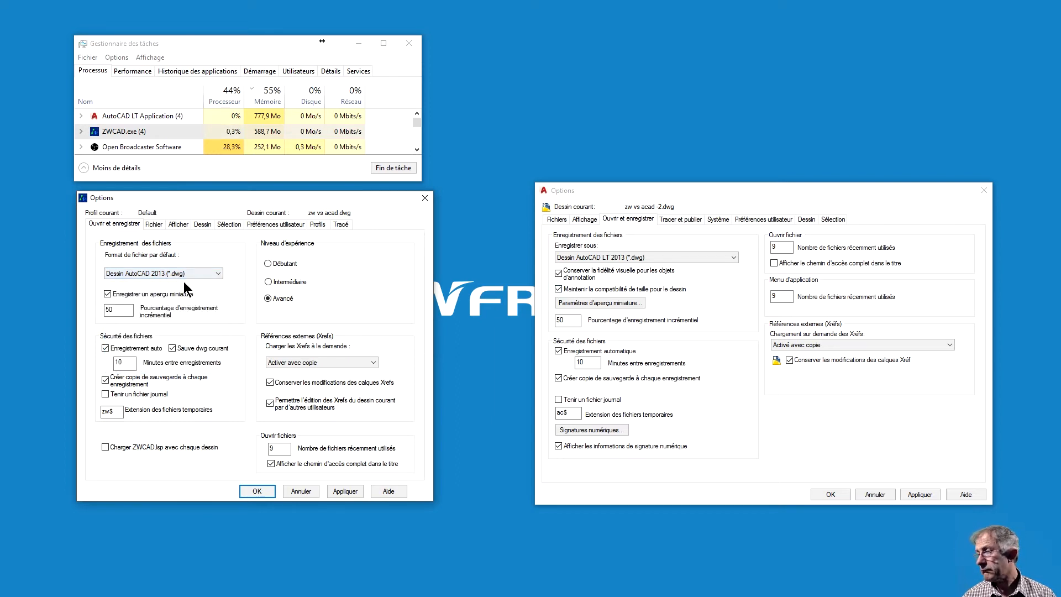
click(215, 272)
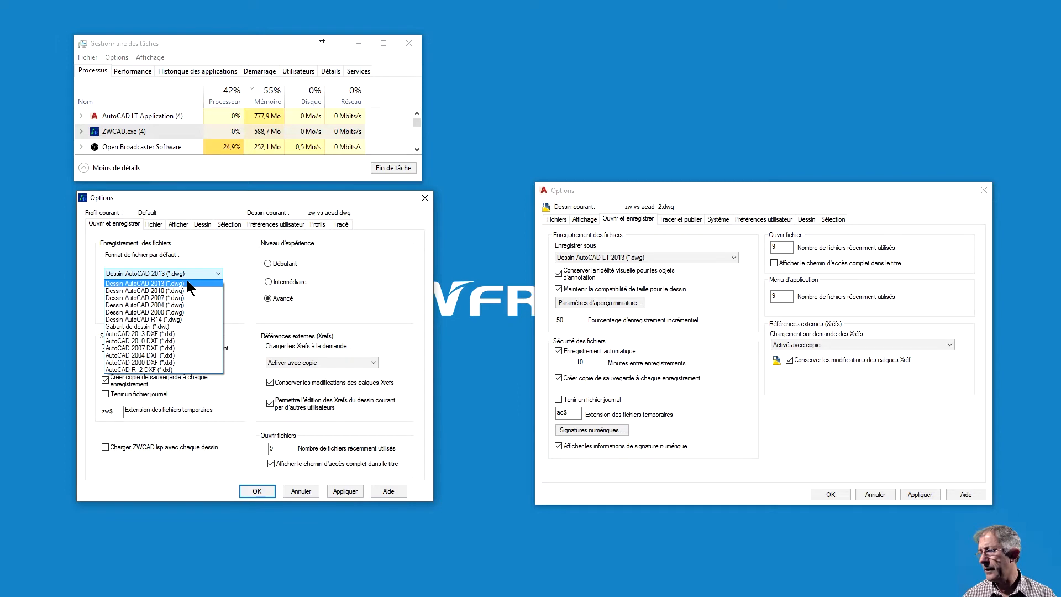
click(218, 250)
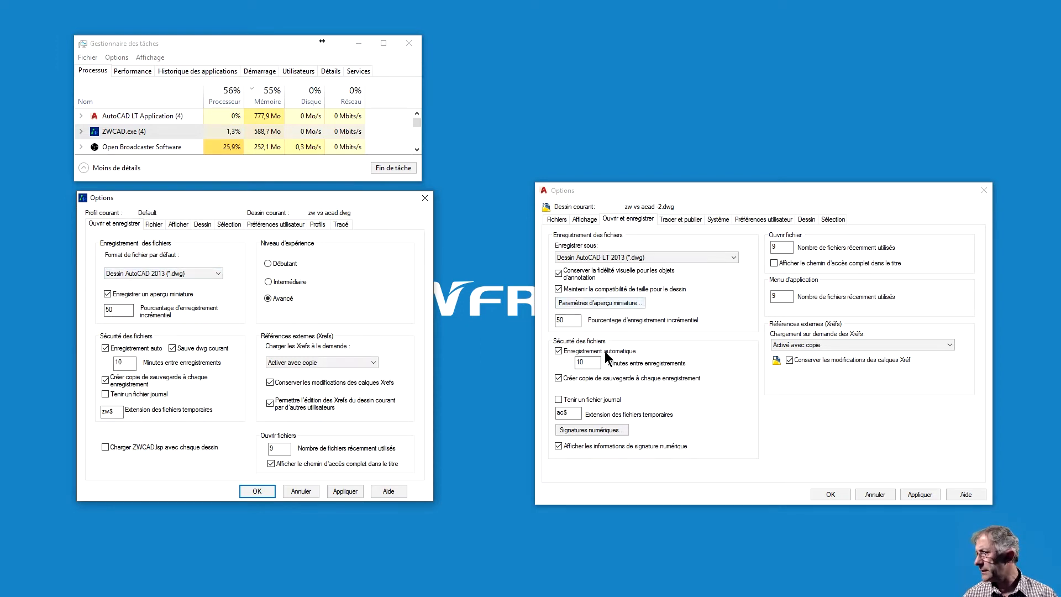
Compare the file path settings in the ZWCAD and AutoCAD LT Options dialogs, inspecting ZWCAD's Chemin de recherche des fichiers support
click(154, 224)
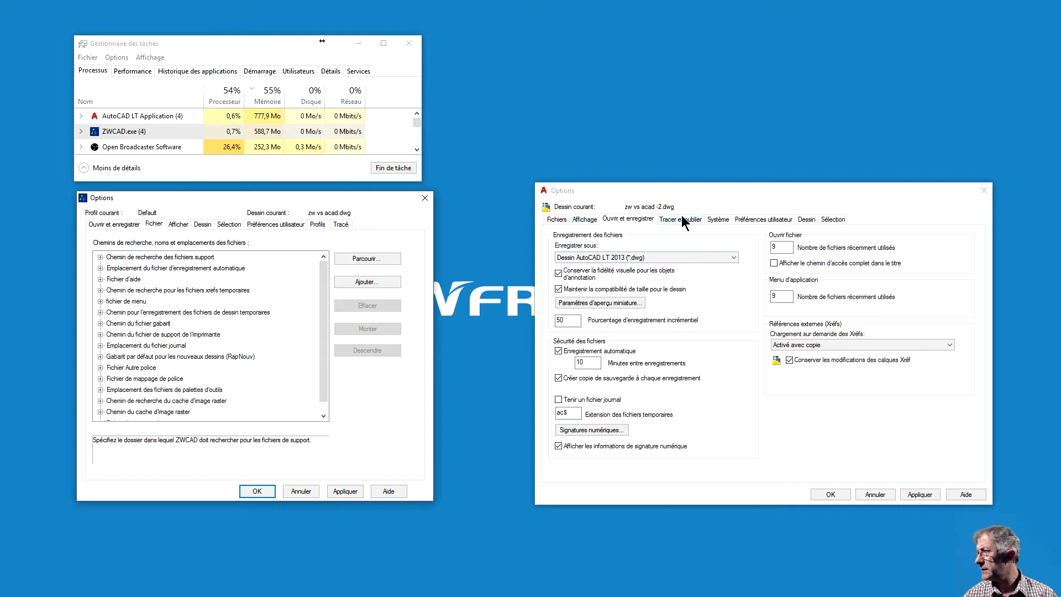
click(558, 219)
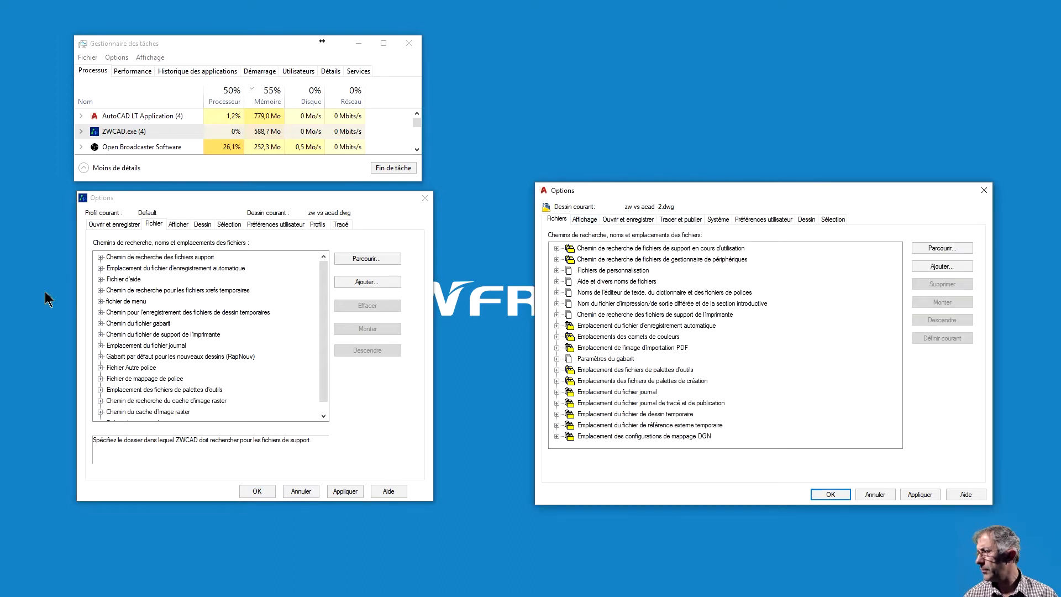
click(99, 257)
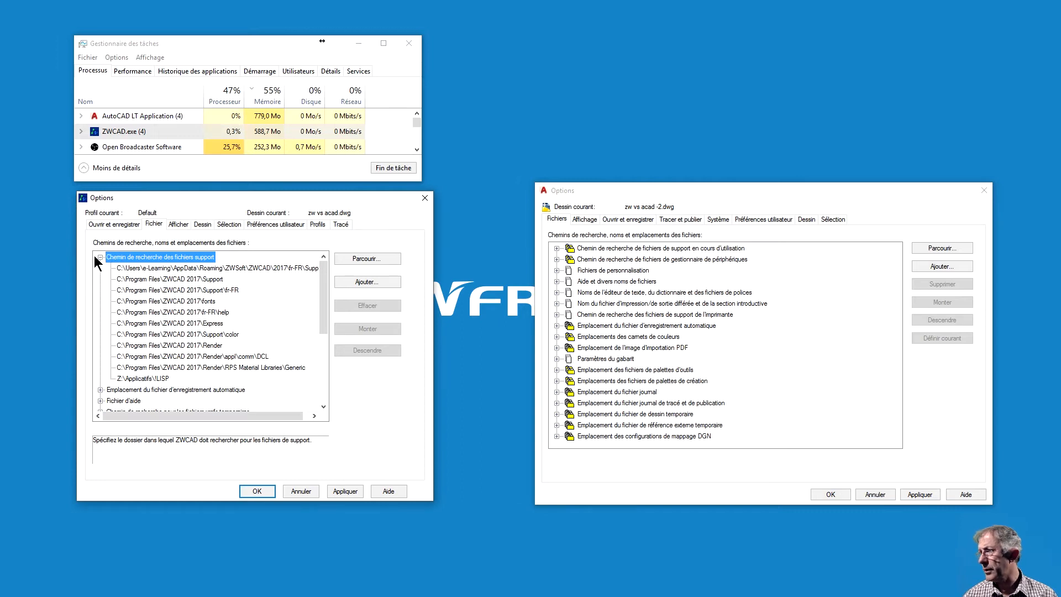
click(98, 257)
Compare the display settings and the Dessin settings between the ZWCAD and AutoCAD LT Options dialogs
click(180, 224)
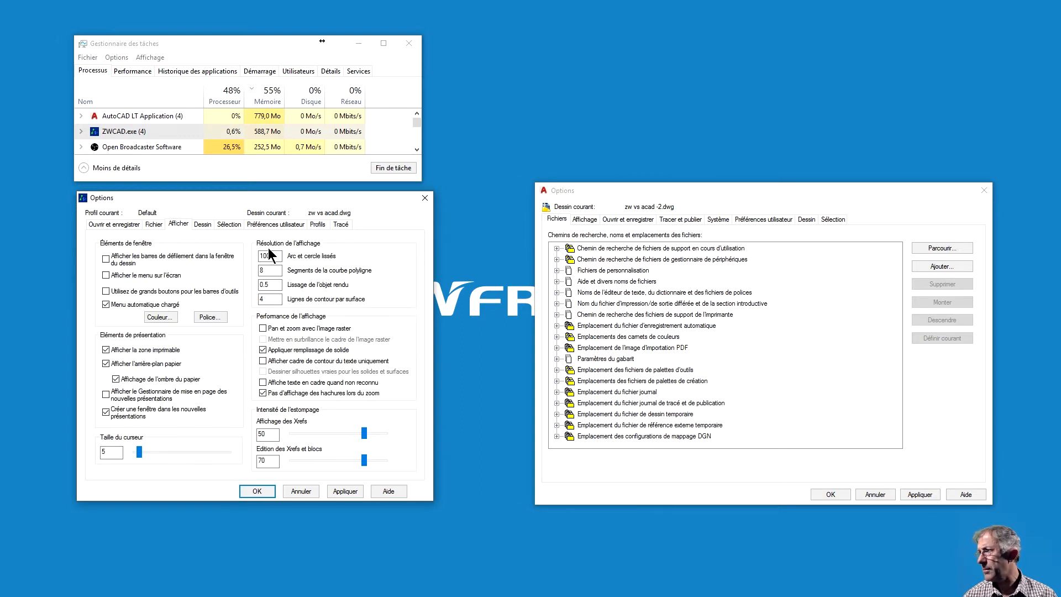
click(585, 219)
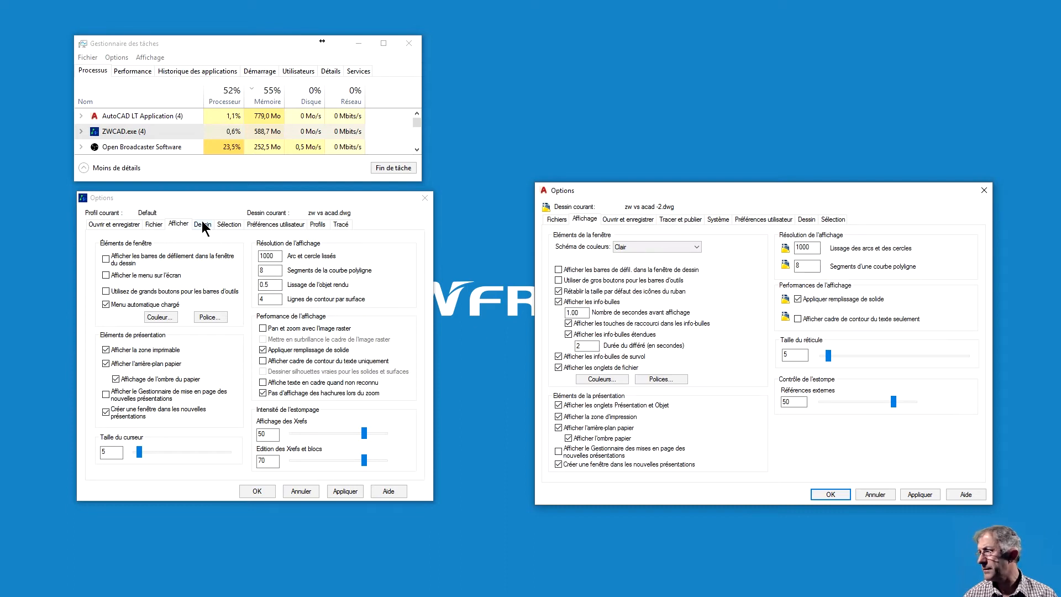
click(203, 225)
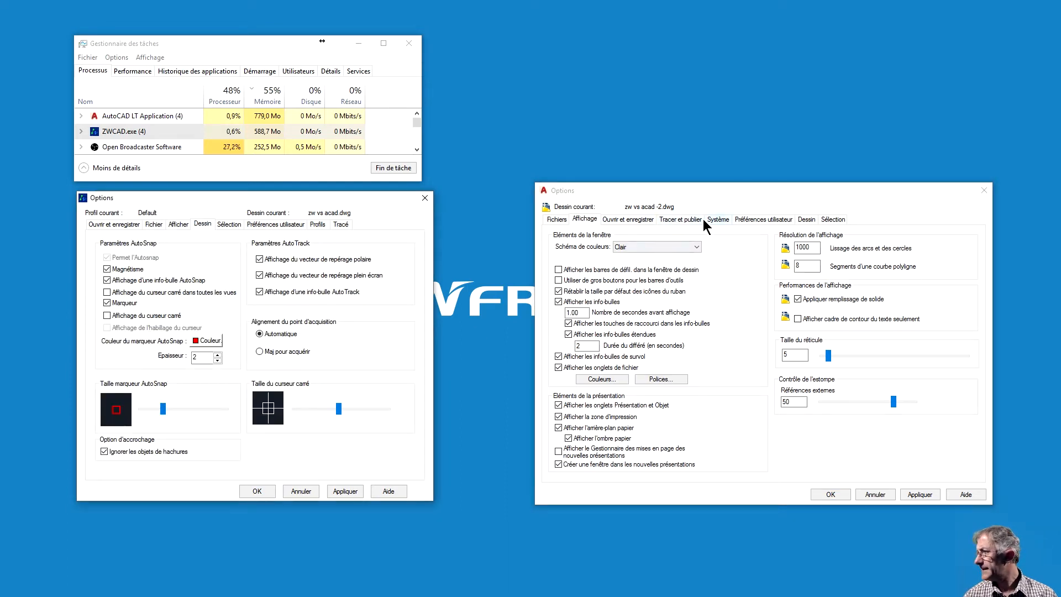
click(802, 219)
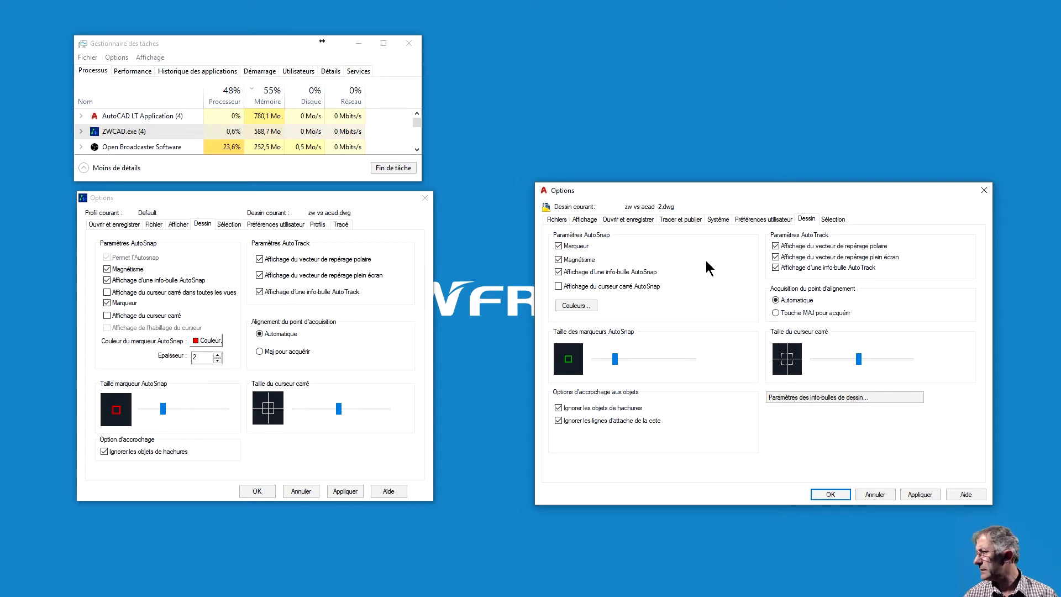
Show the Sélection settings in both Options dialogs and slightly adjust the selection target size in AutoCAD LT
click(230, 225)
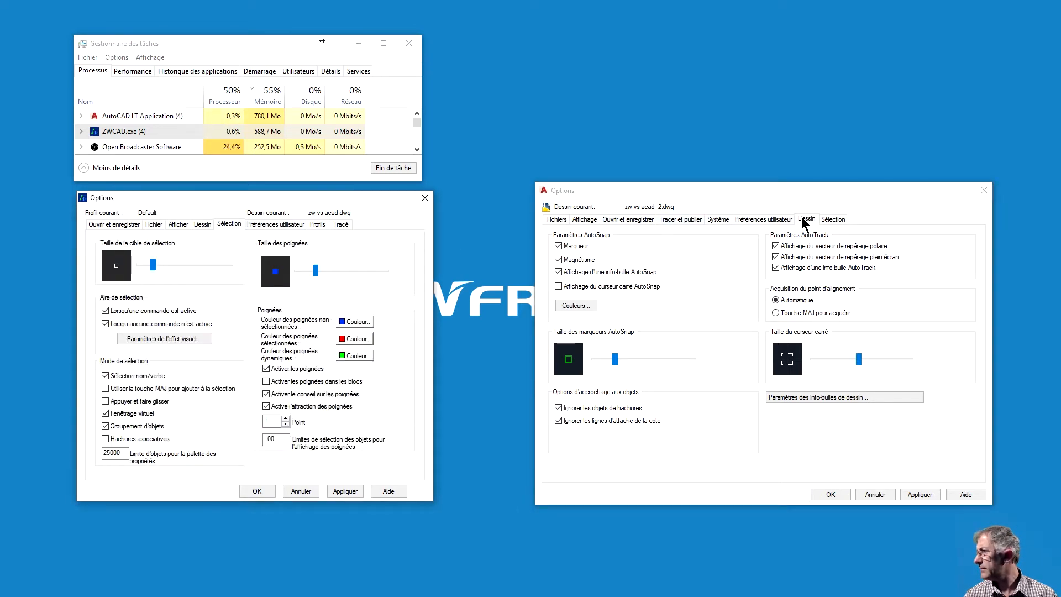
click(832, 219)
drag(606, 249, 615, 250)
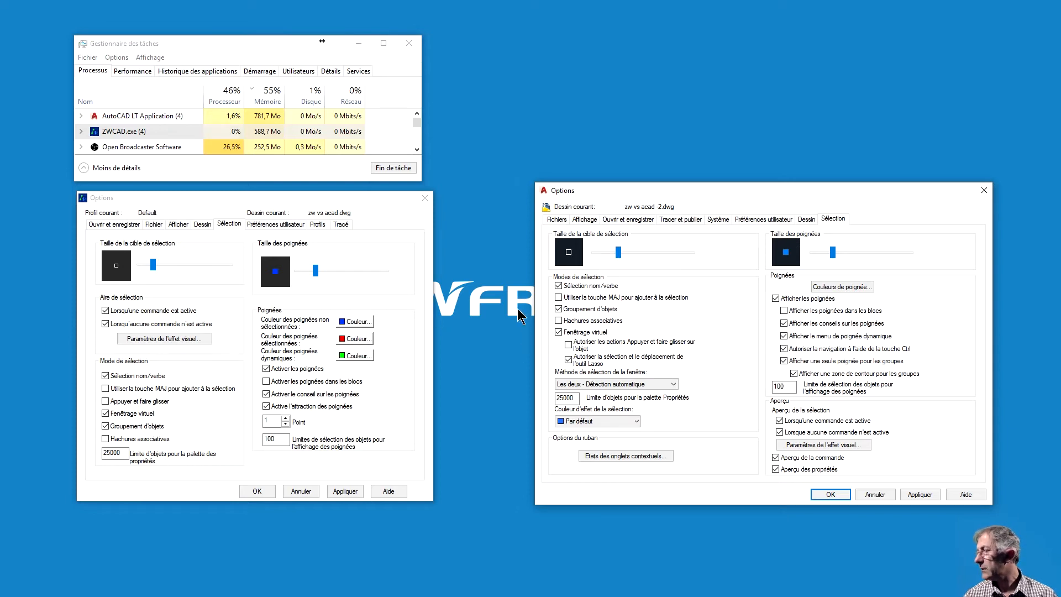
click(808, 218)
click(827, 219)
Compare the Préférences utilisateur settings in AutoCAD LT and ZWCAD and accept both Options dialogs
click(750, 220)
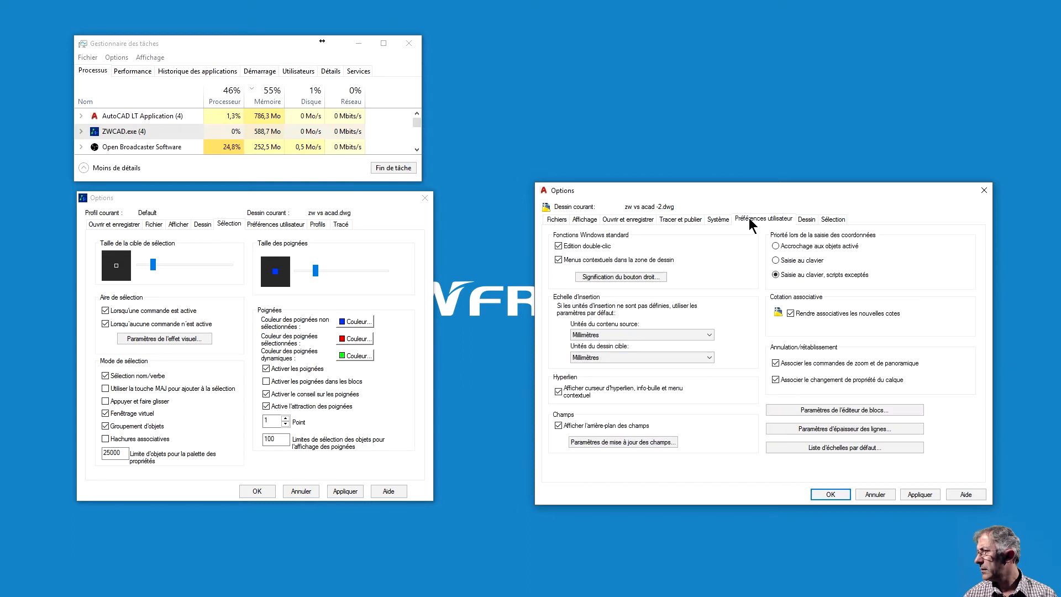
click(271, 223)
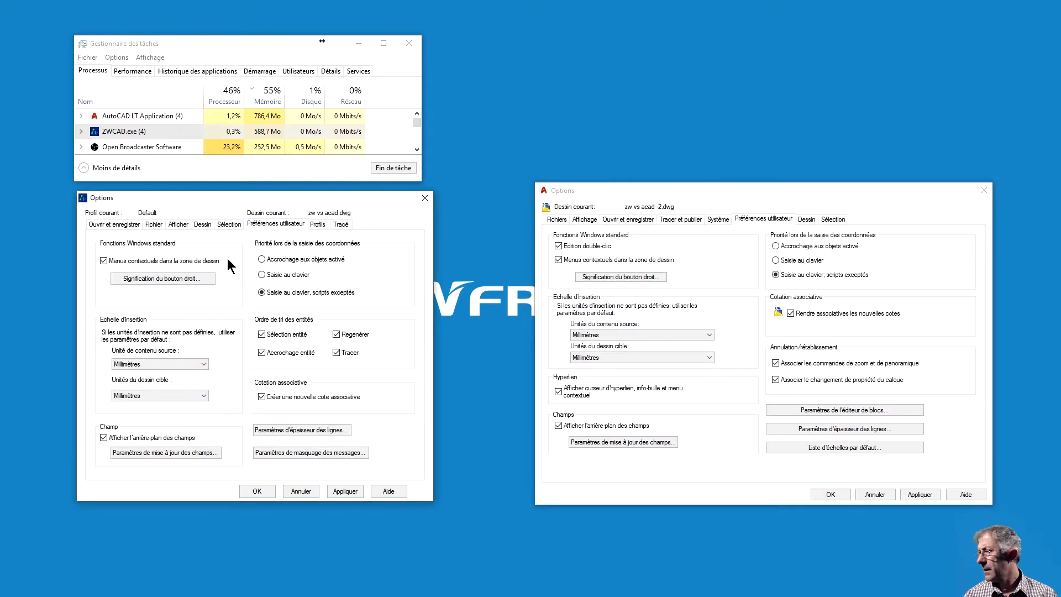
click(831, 493)
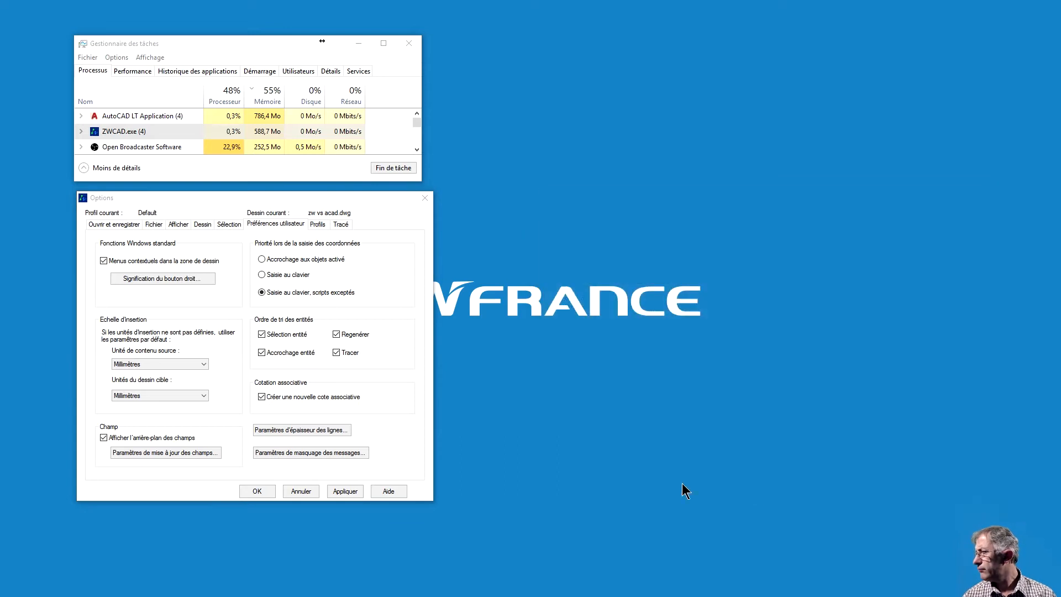
click(257, 491)
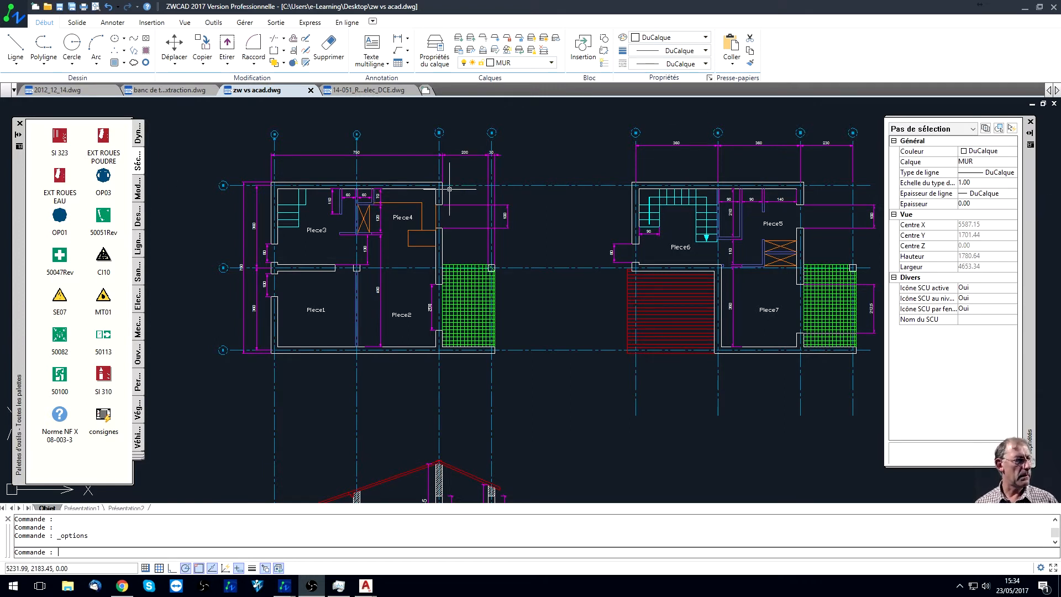
In ZWCAD, inspect the properties of the lower wall polyline, the green hatch and a dimension above the plan in turn
middle_drag(441, 181, 426, 196)
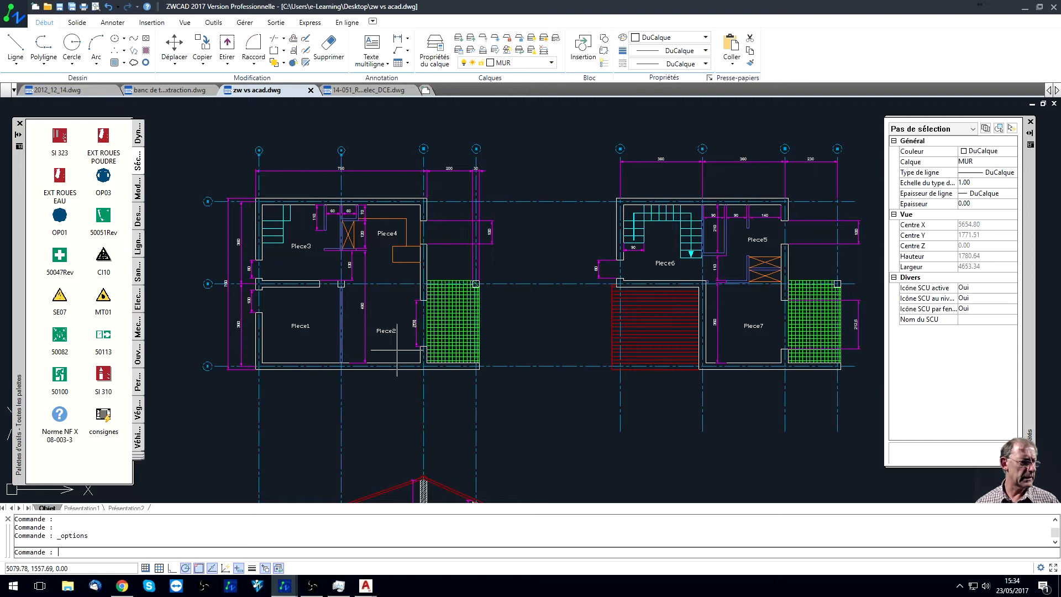
middle_drag(557, 380, 559, 366)
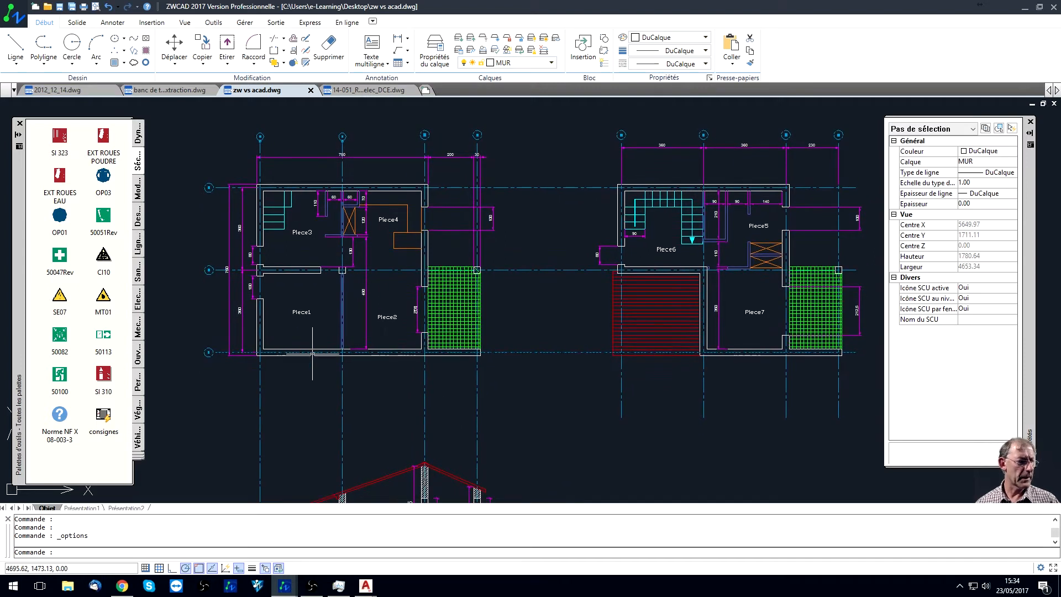
click(312, 350)
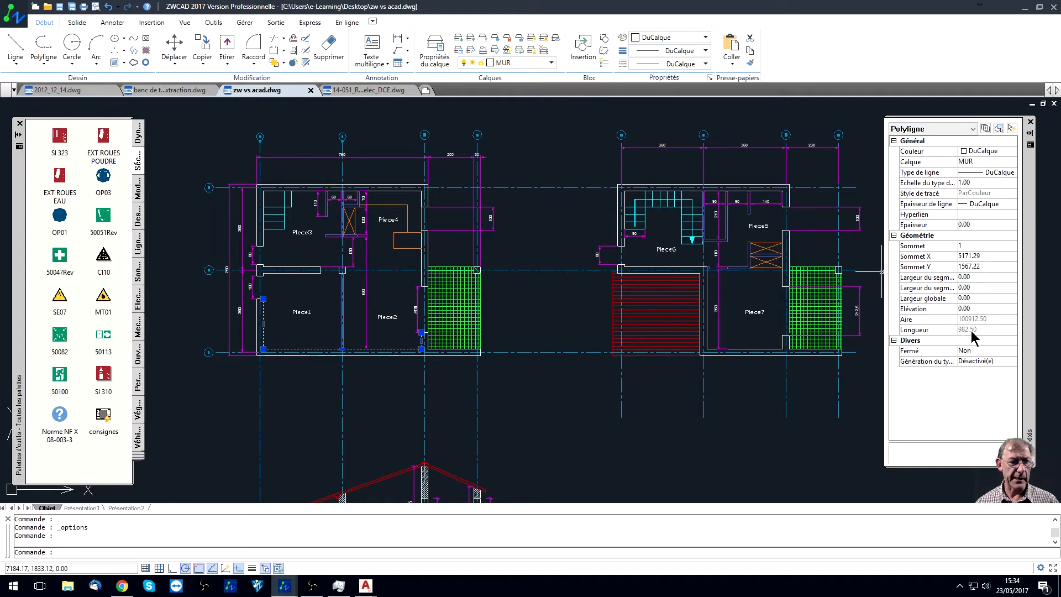
key(Escape)
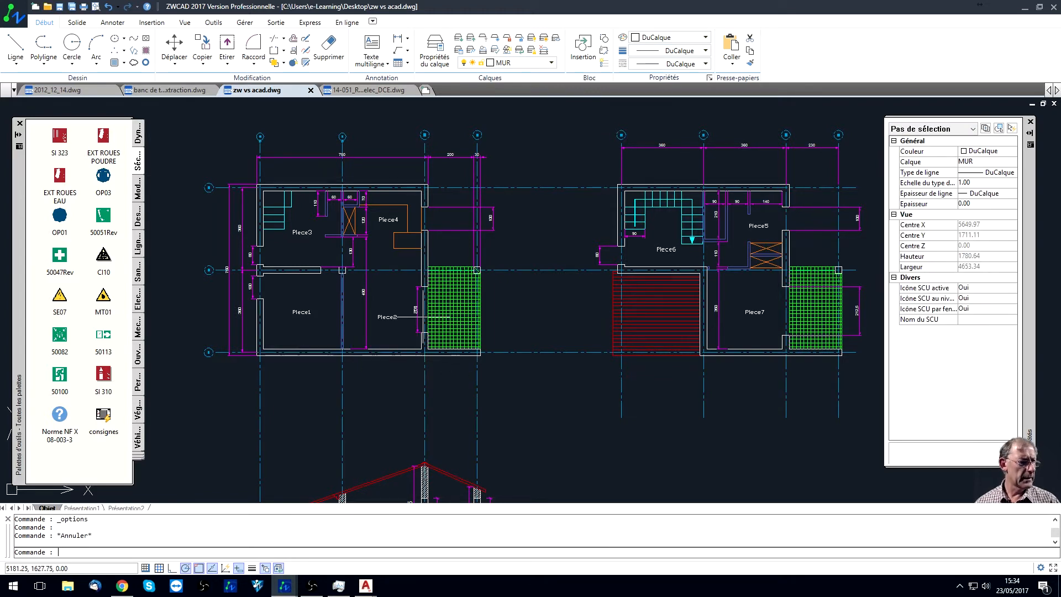
click(454, 303)
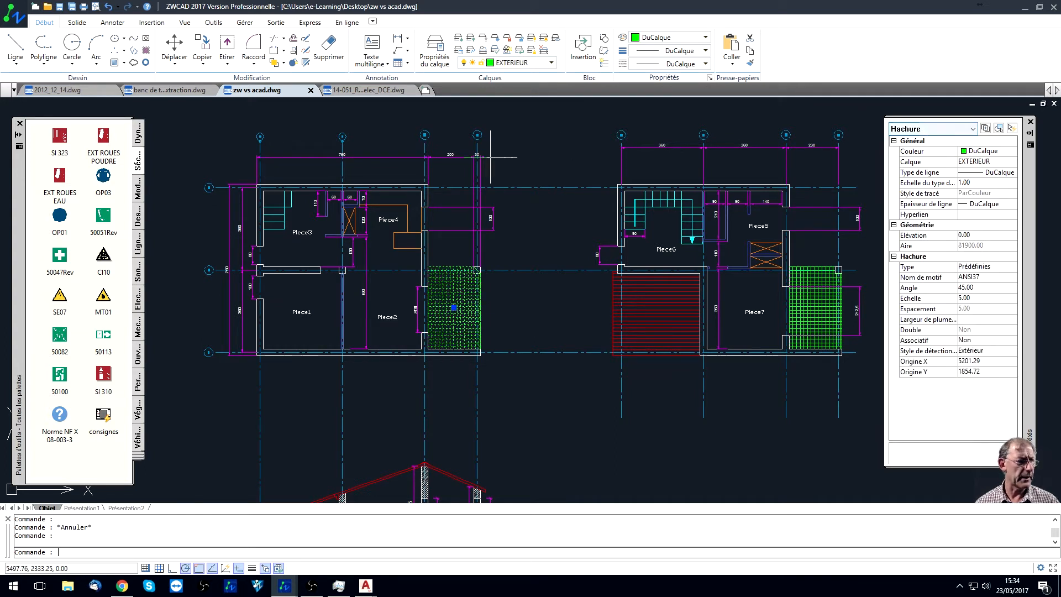
key(Escape)
click(452, 156)
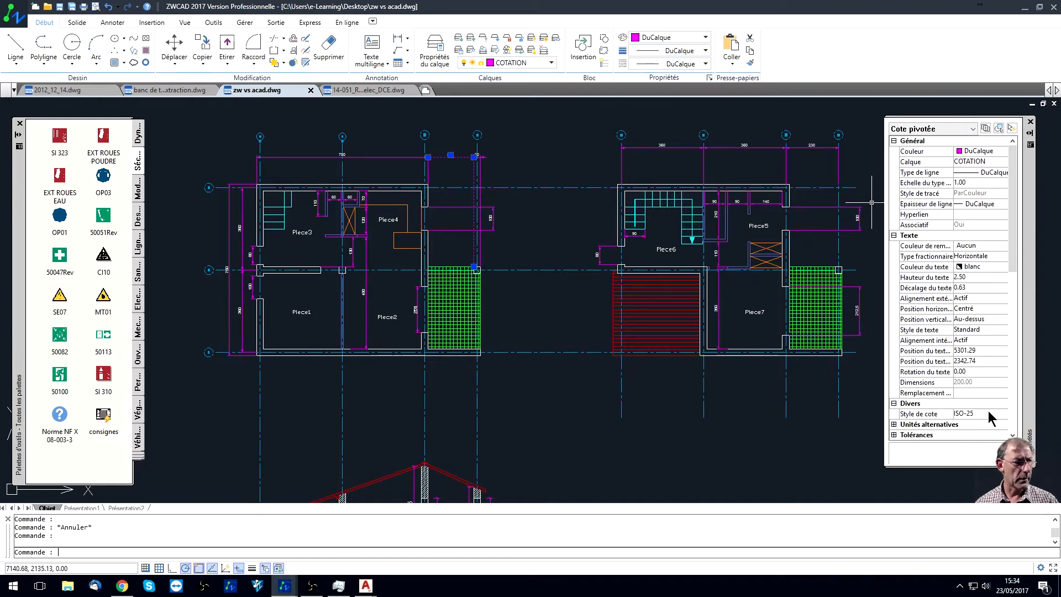
key(Escape)
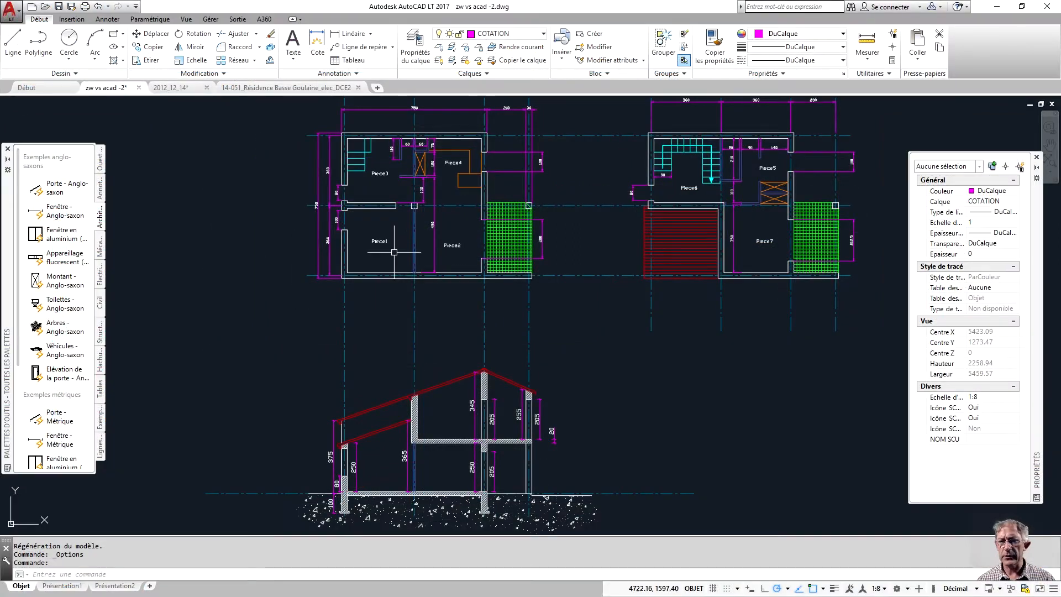
Switch to AutoCAD LT and inspect the properties of the same wall polyline, the green hatch and the dimension above the plan
middle_drag(388, 243, 281, 277)
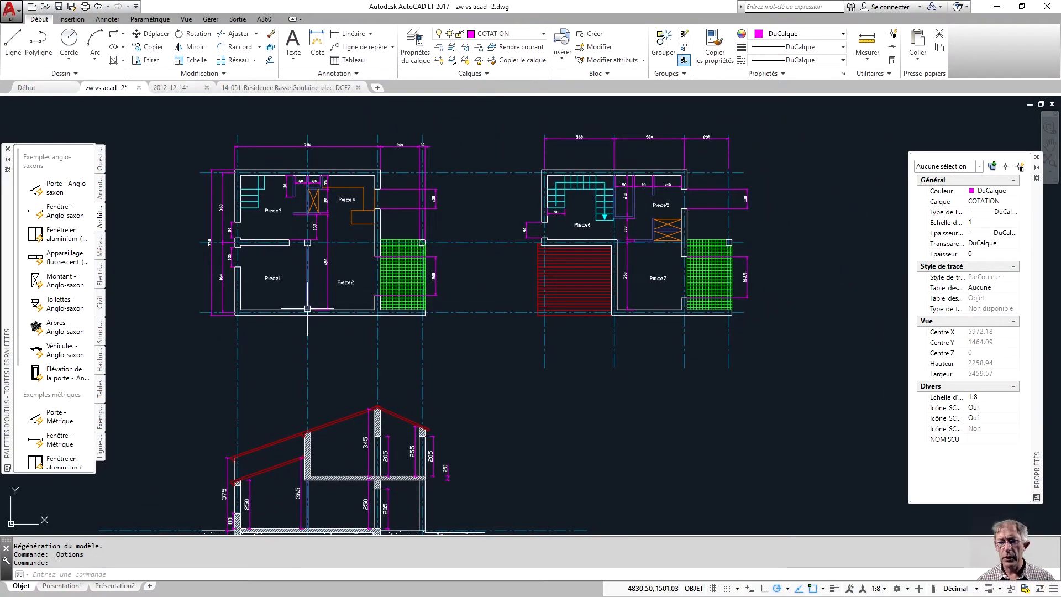
click(304, 309)
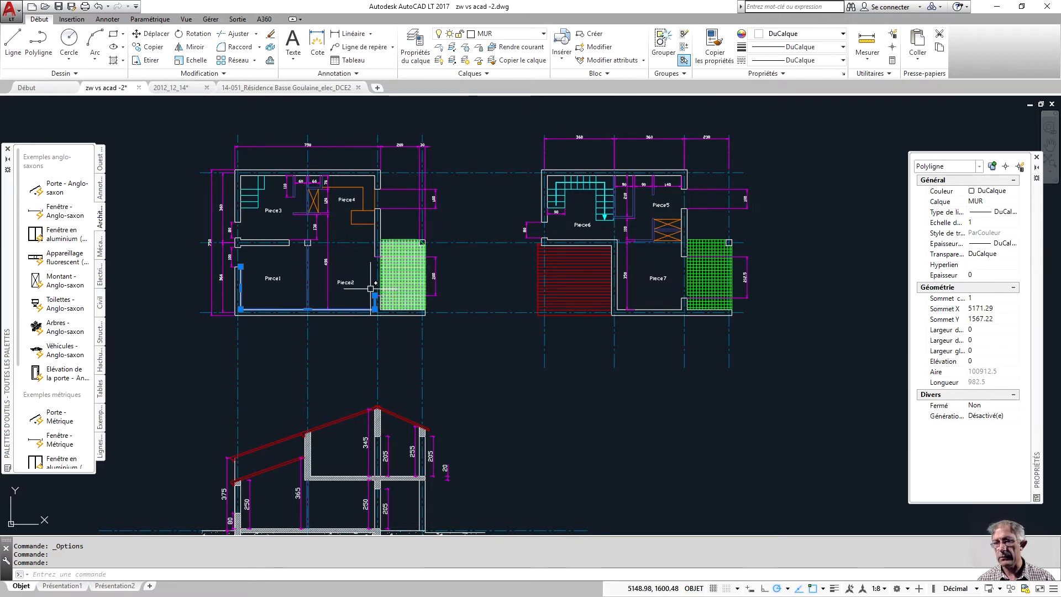
key(Escape)
click(421, 290)
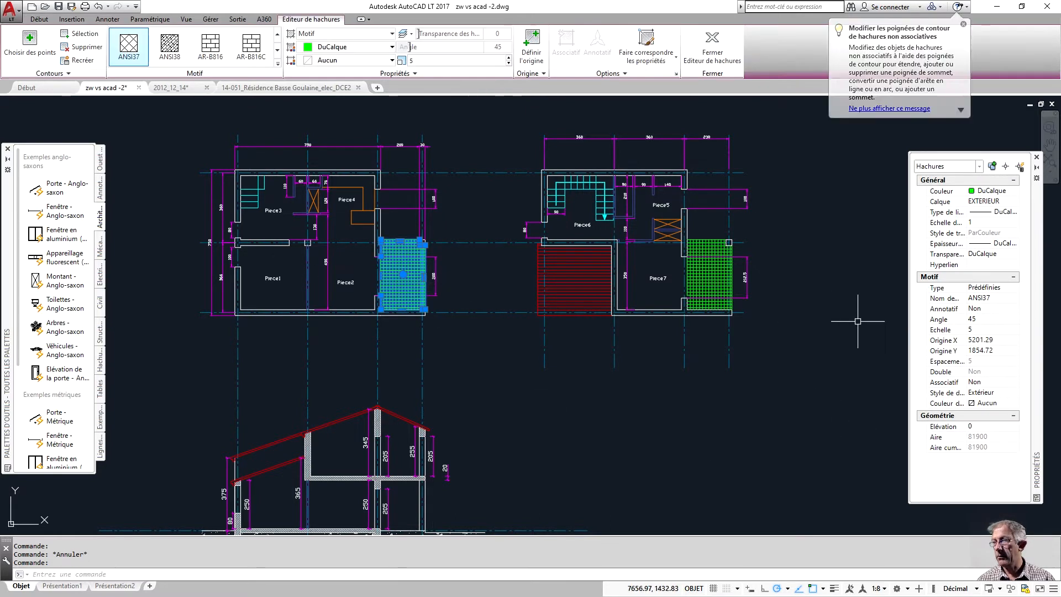
key(Escape)
click(350, 147)
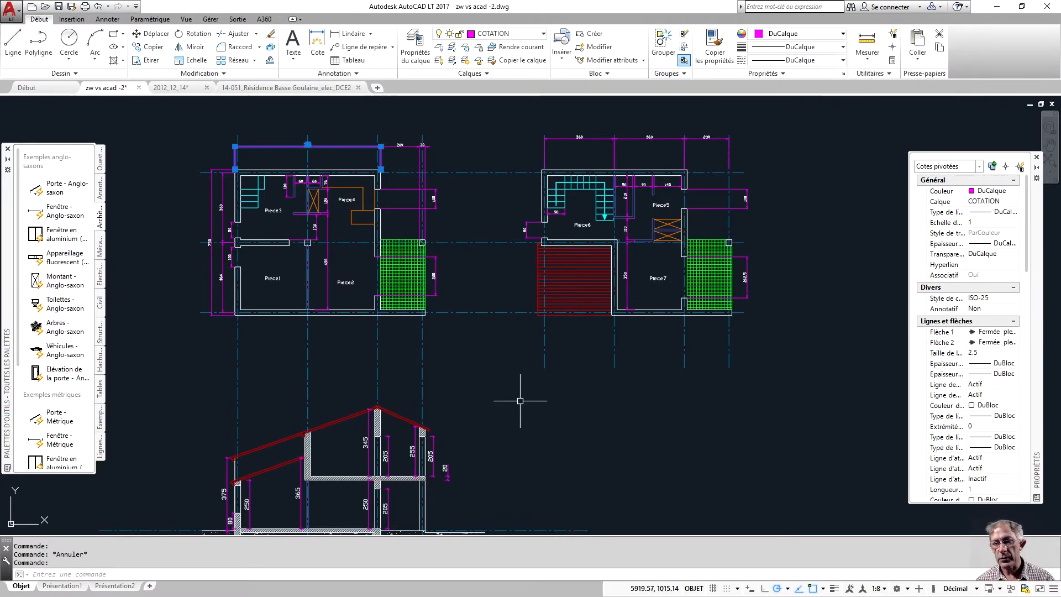
text(2)
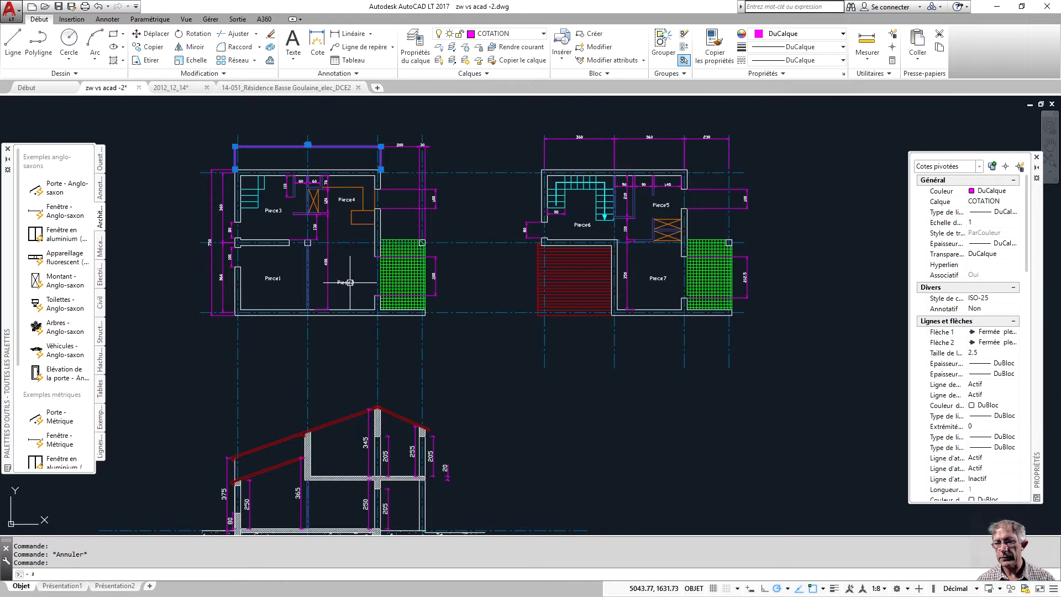
key(Escape)
Examine the additional Dessin commands available in AutoCAD LT
middle_drag(574, 342, 595, 341)
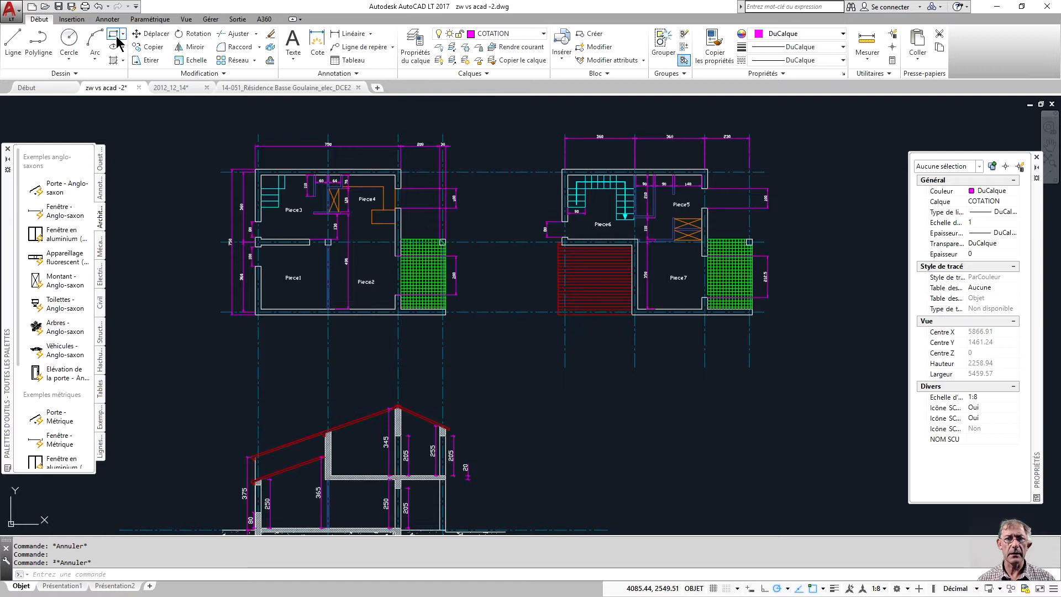
click(67, 74)
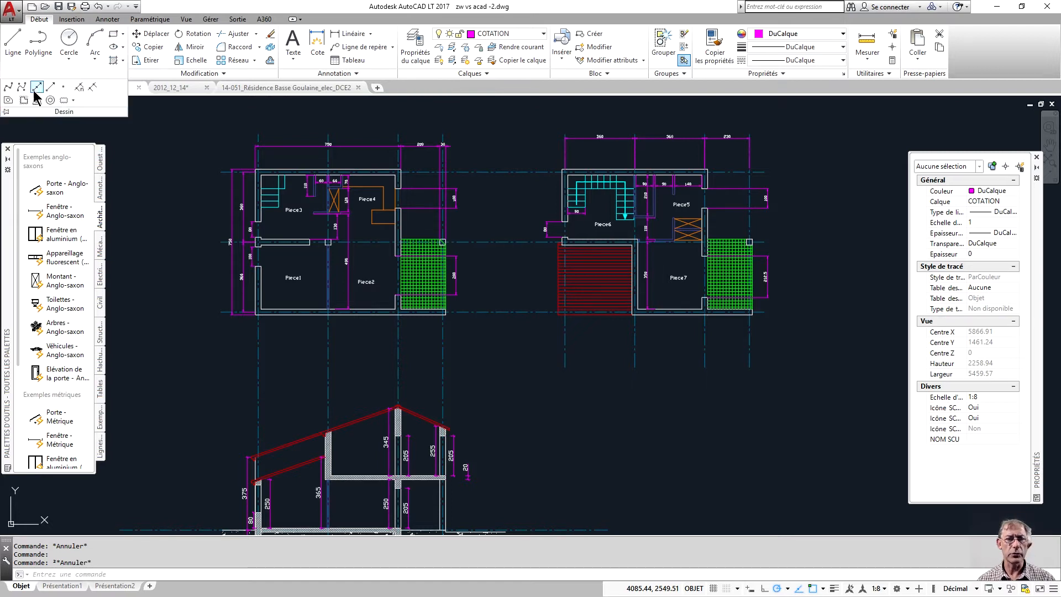
key(Escape)
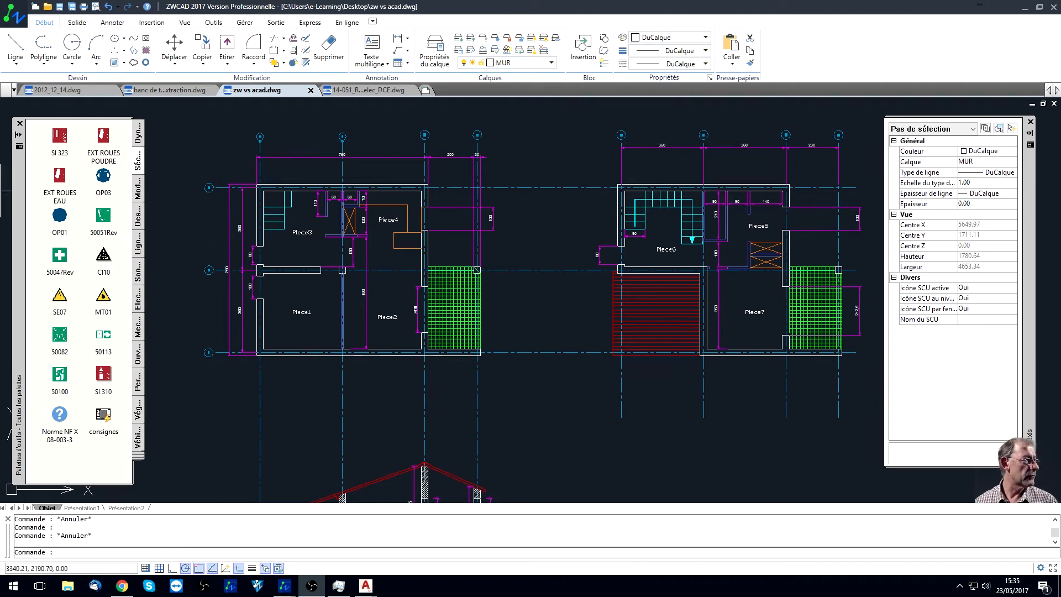
scroll(272, 351, up, 1)
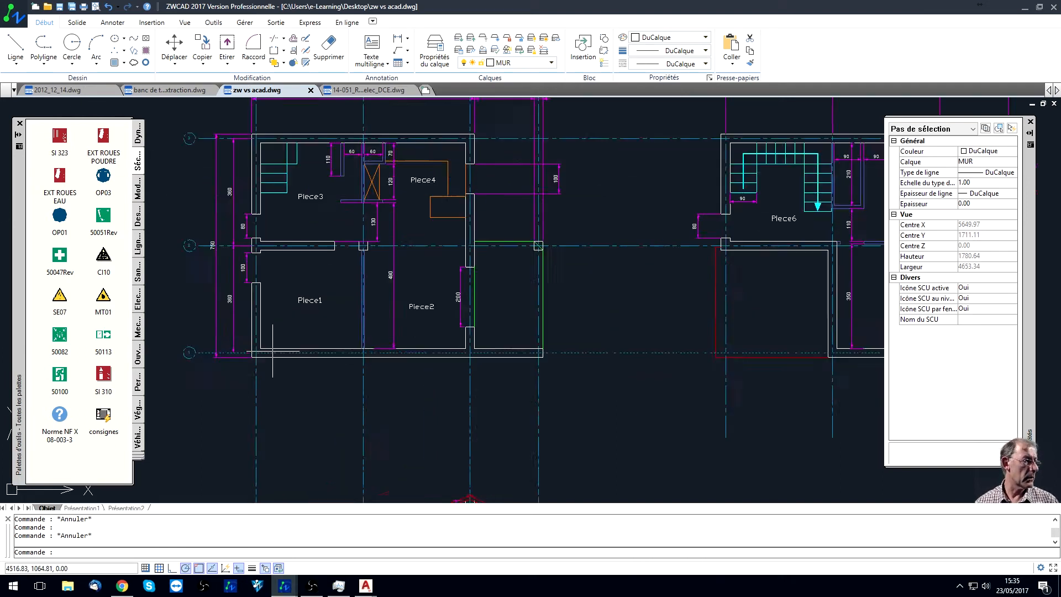
scroll(273, 351, up, 1)
click(43, 43)
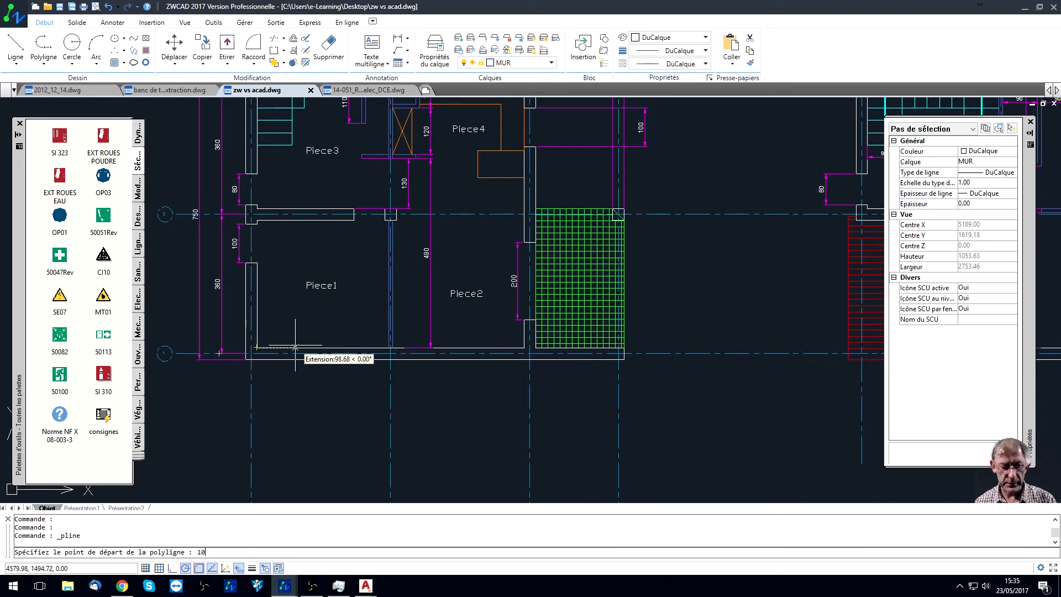
text(10)
key(Return)
click(43, 44)
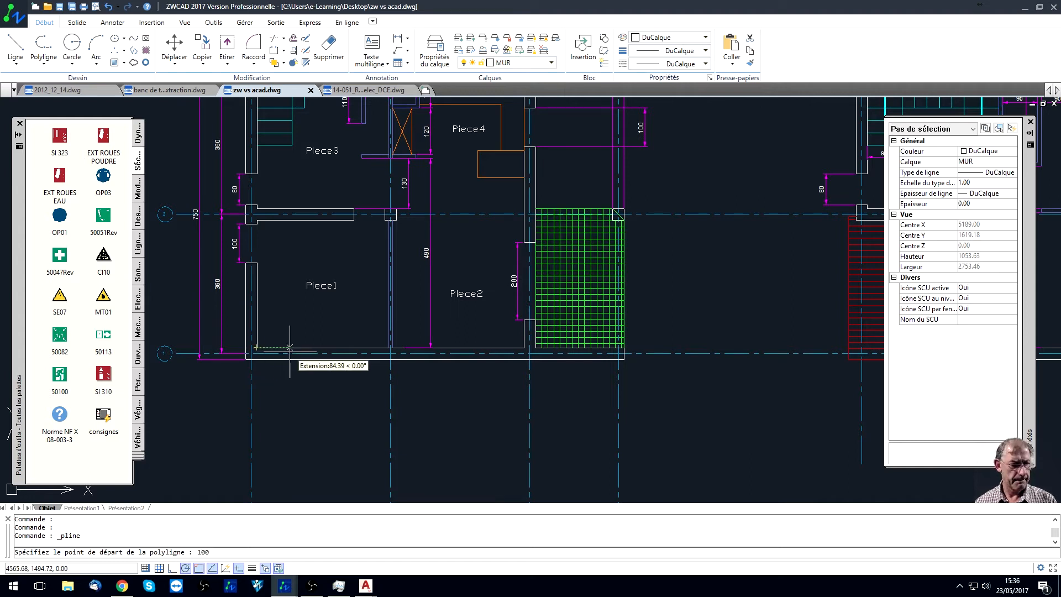
text(100)
key(Return)
key(Return)
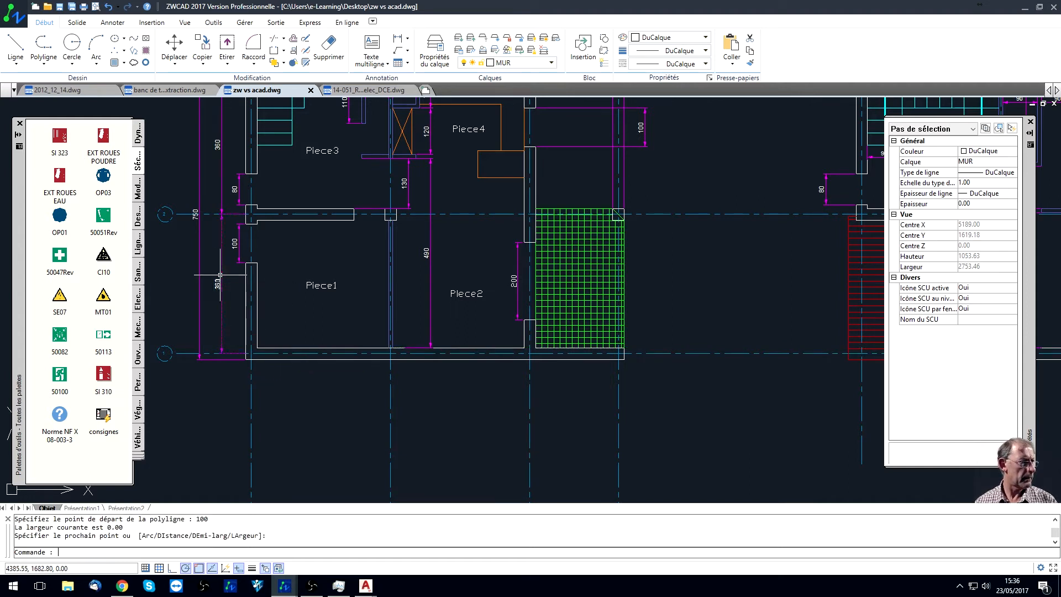
In ZWCAD, draw a polyline partition rising about 162 from Piece1's lower wall, running 10 across and returning to the wall
click(40, 48)
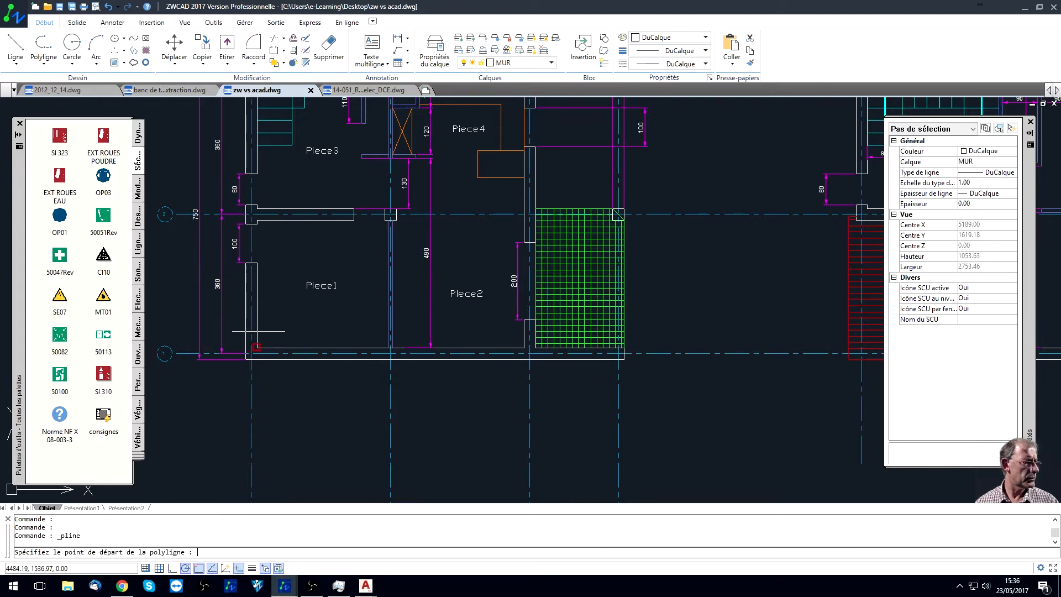
click(293, 347)
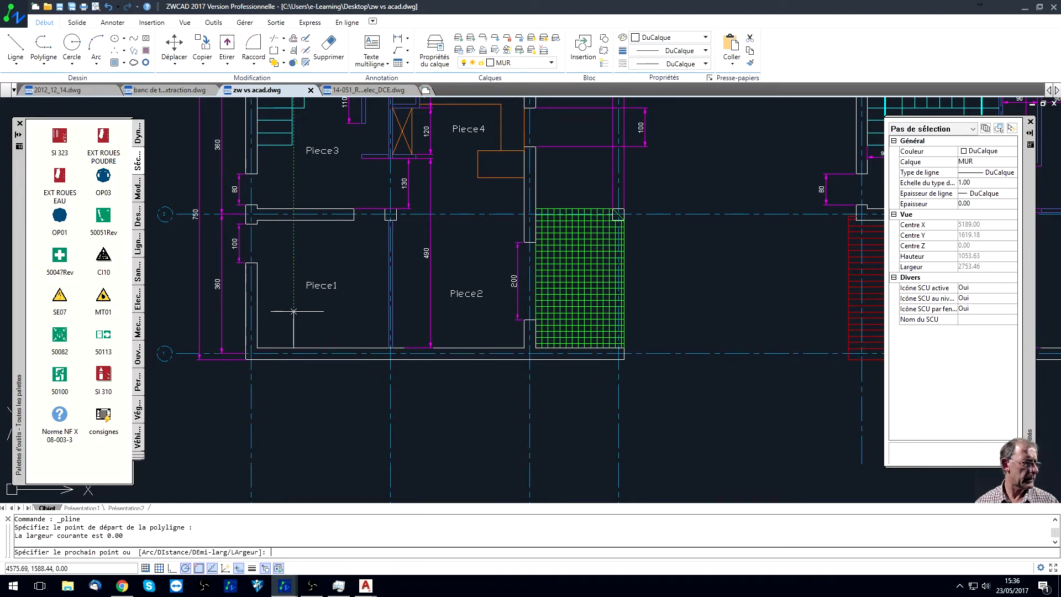
click(294, 284)
scroll(298, 285, up, 3)
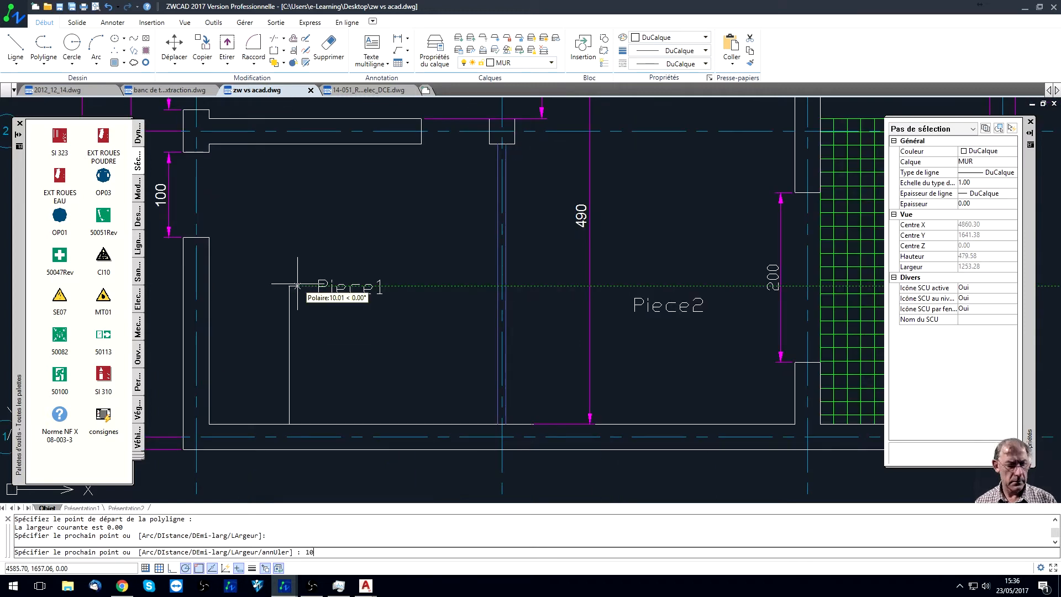
text(10)
key(Return)
click(298, 424)
key(Return)
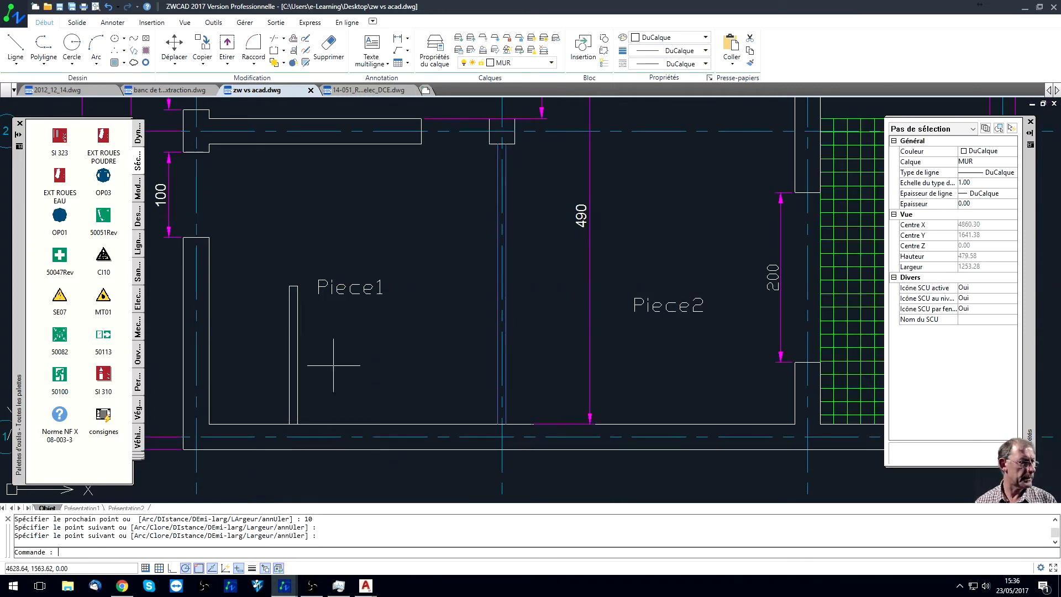
Inspect the properties of the new vertical partition polyline in Piece1
click(290, 367)
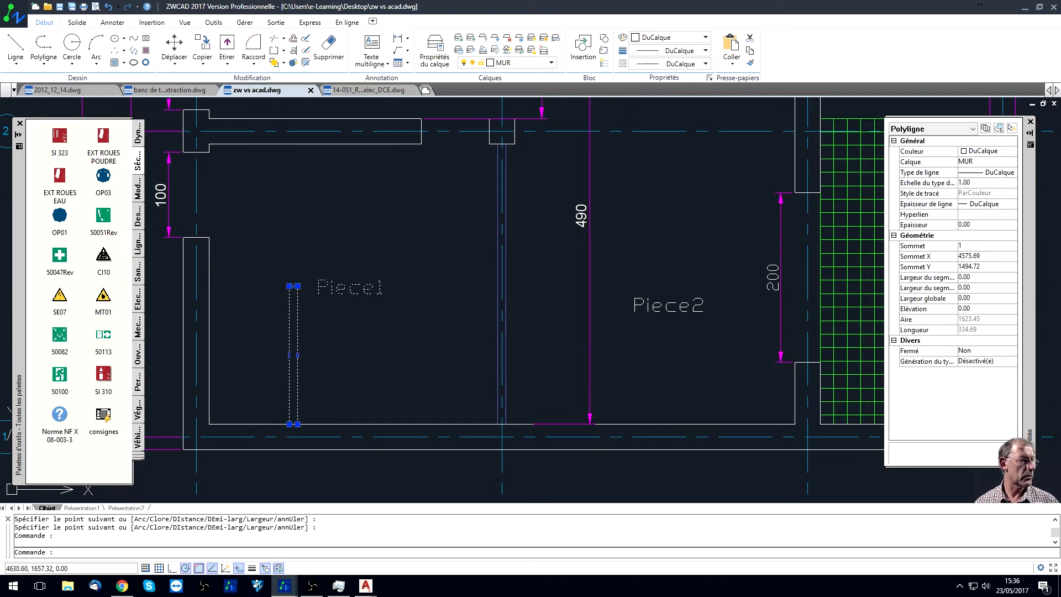
scroll(366, 319, down, 1)
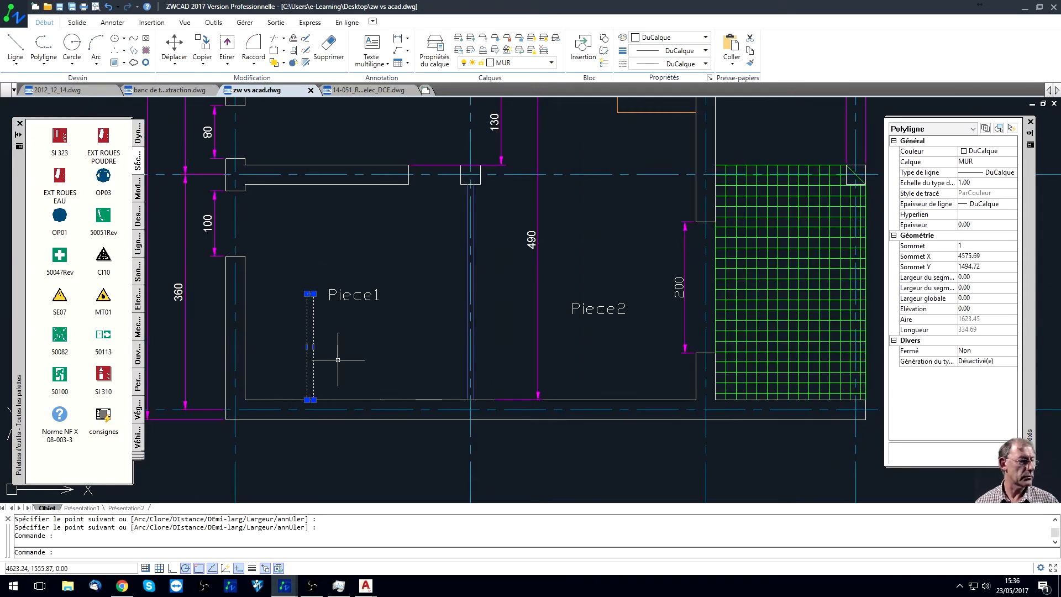
key(Escape)
scroll(115, 107, down, 1)
middle_drag(341, 300, 365, 293)
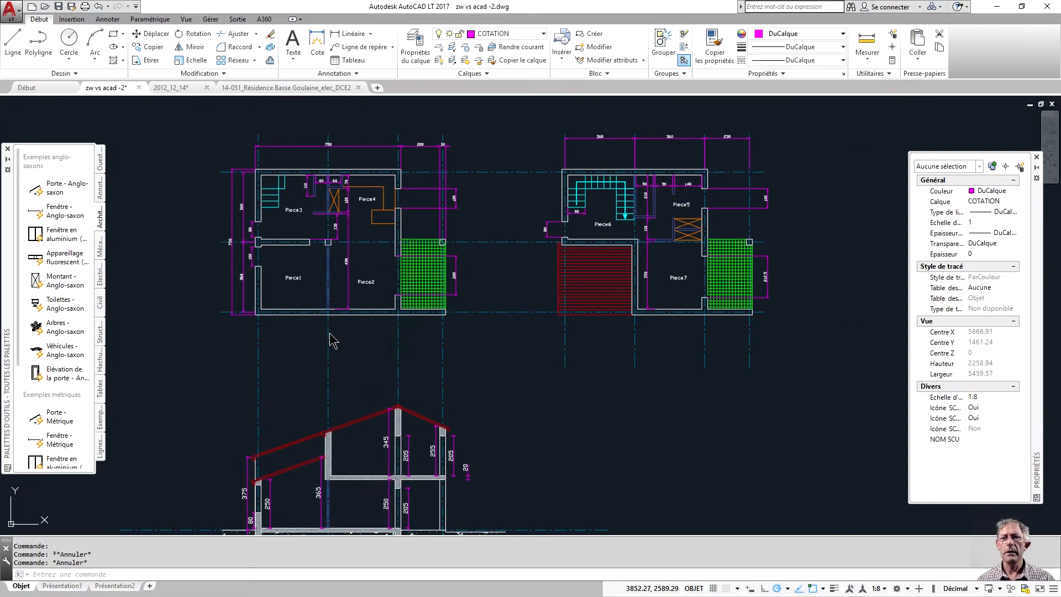
Switch to AutoCAD LT and draw a polyline partition 10 wide and about 189 high, starting 100 along Piece1's lower wall from its inner corner
scroll(279, 284, up, 2)
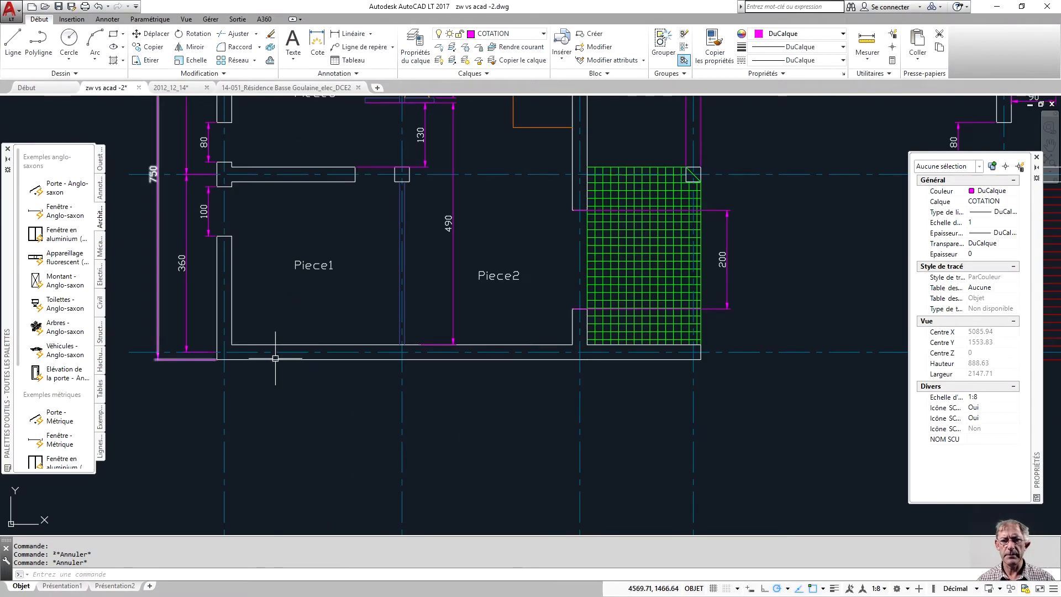
scroll(265, 354, up, 2)
click(38, 40)
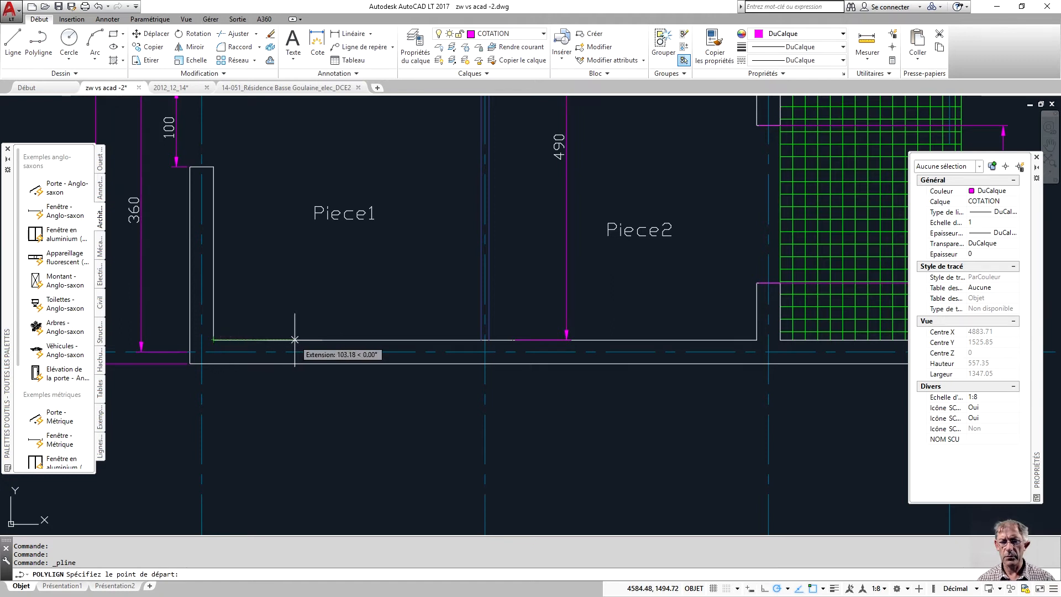
text(100)
key(Return)
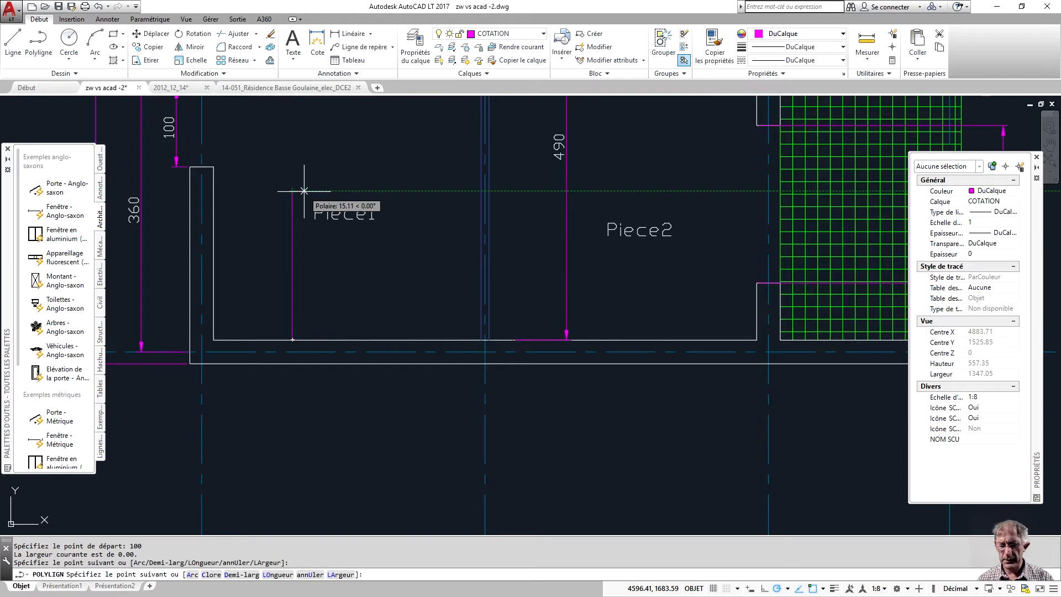
text(10)
key(Return)
key(Escape)
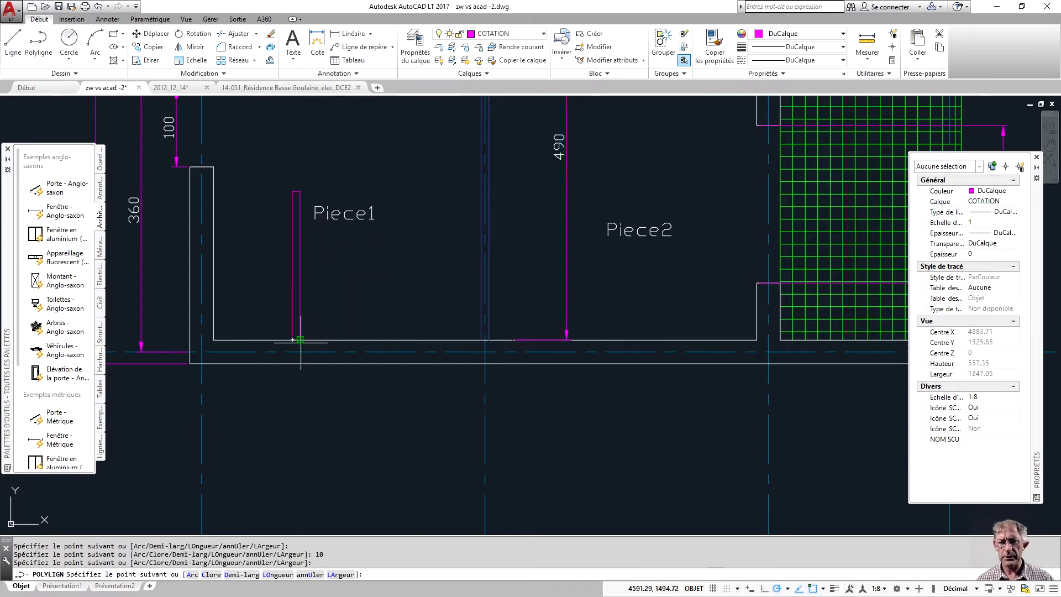
Inspect the properties of the partition polyline just drawn in AutoCAD LT
click(293, 302)
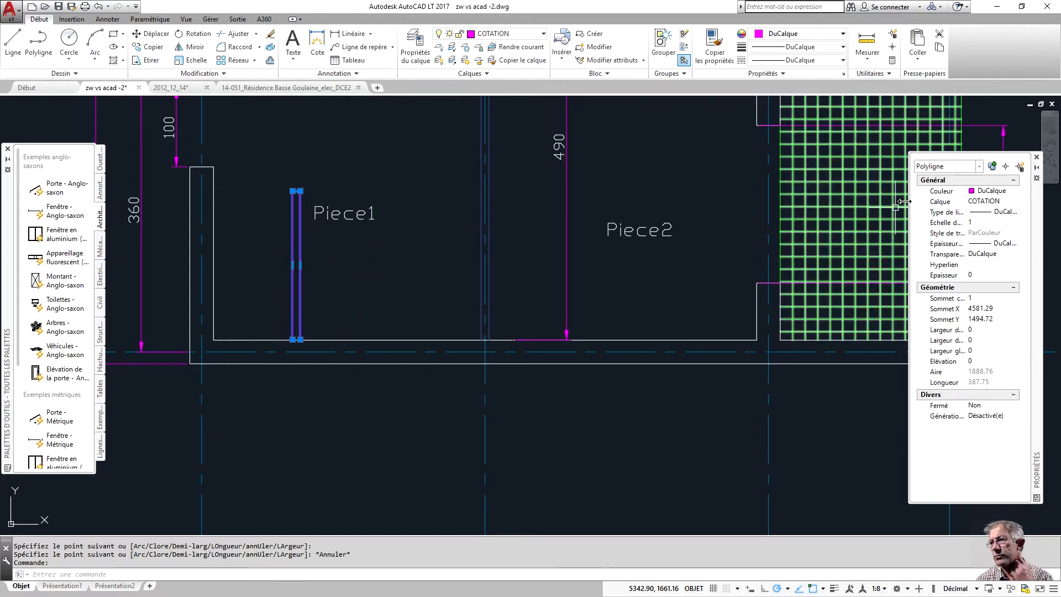
key(Escape)
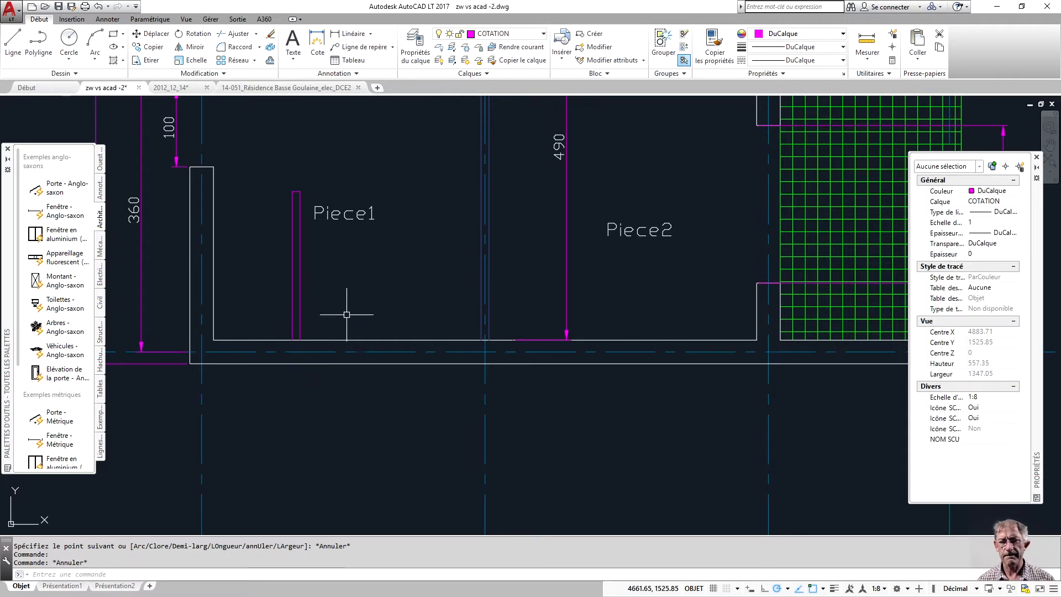
scroll(355, 305, down, 2)
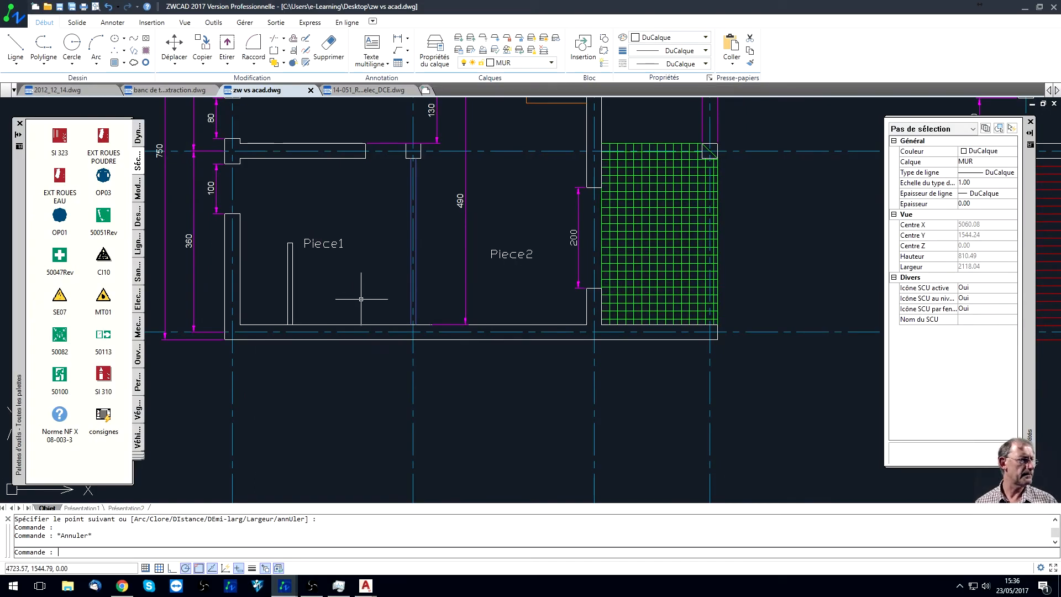
Switch to ZWCAD and draw a horizontal line above the Piece1 label, level with the wall end, to the blue partition
click(2, 49)
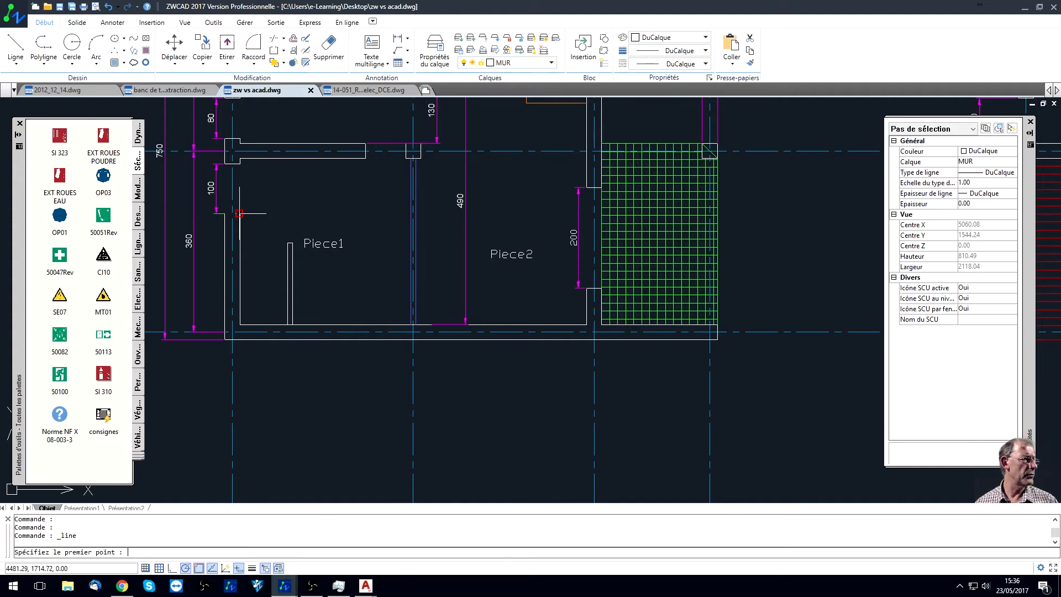
click(287, 213)
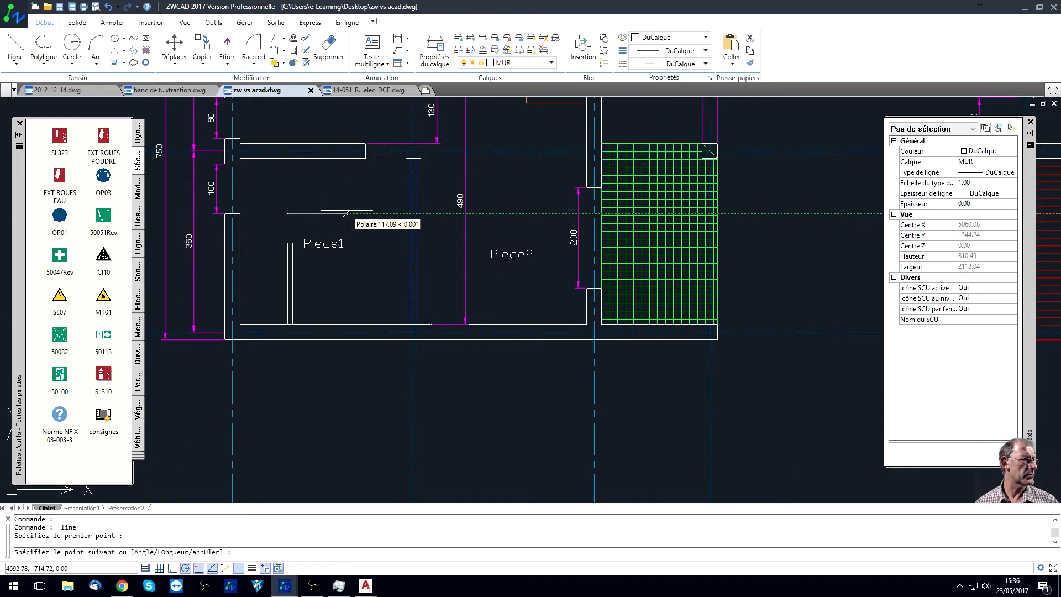
click(410, 214)
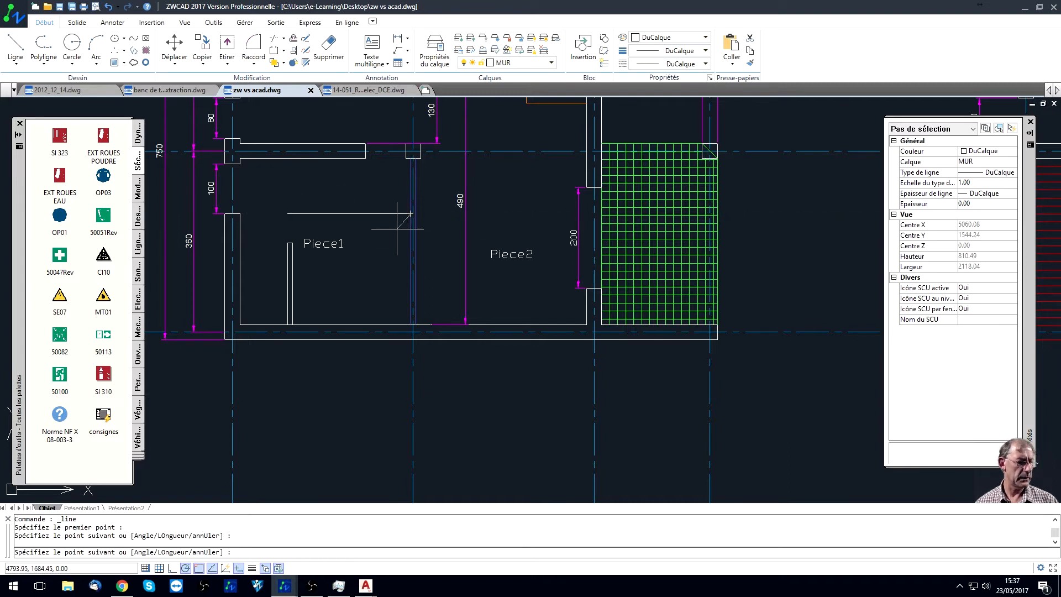
key(Return)
Draw a 10 long line down from the horizontal line's free end and a parallel line back to the blue partition
click(25, 49)
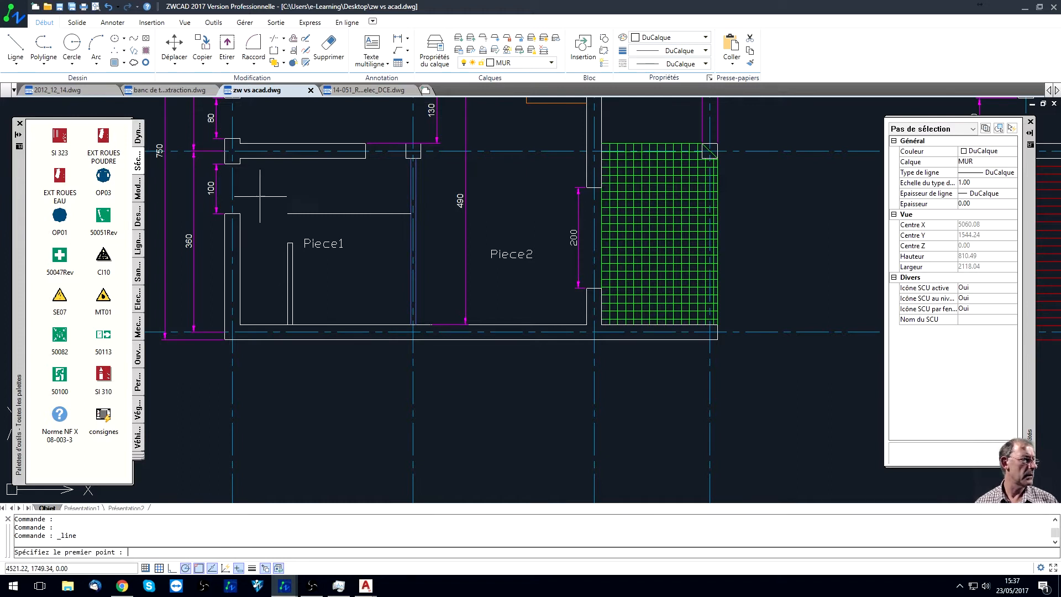
click(287, 213)
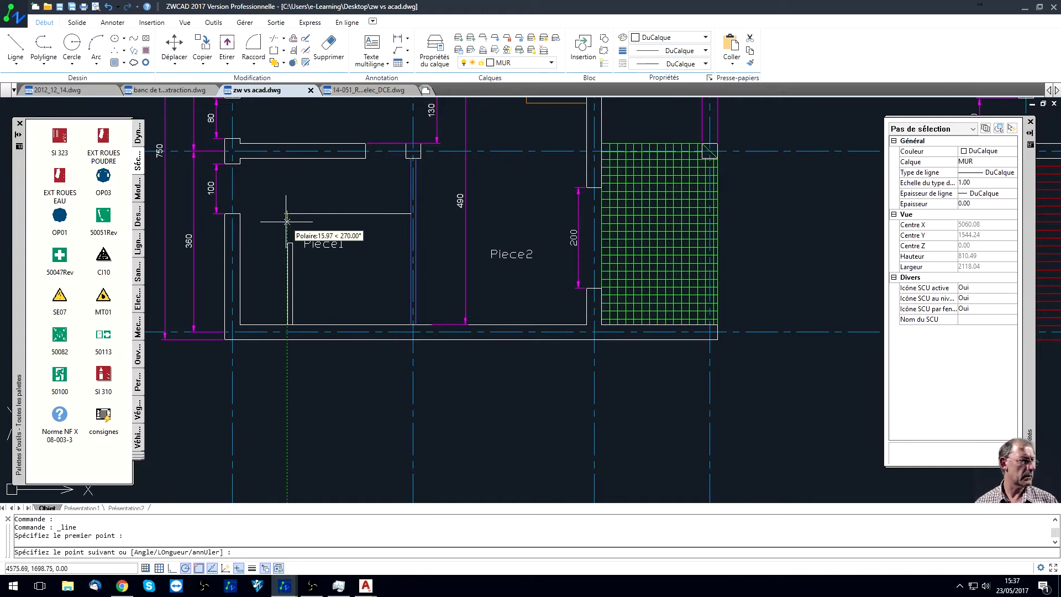
text(10)
key(Return)
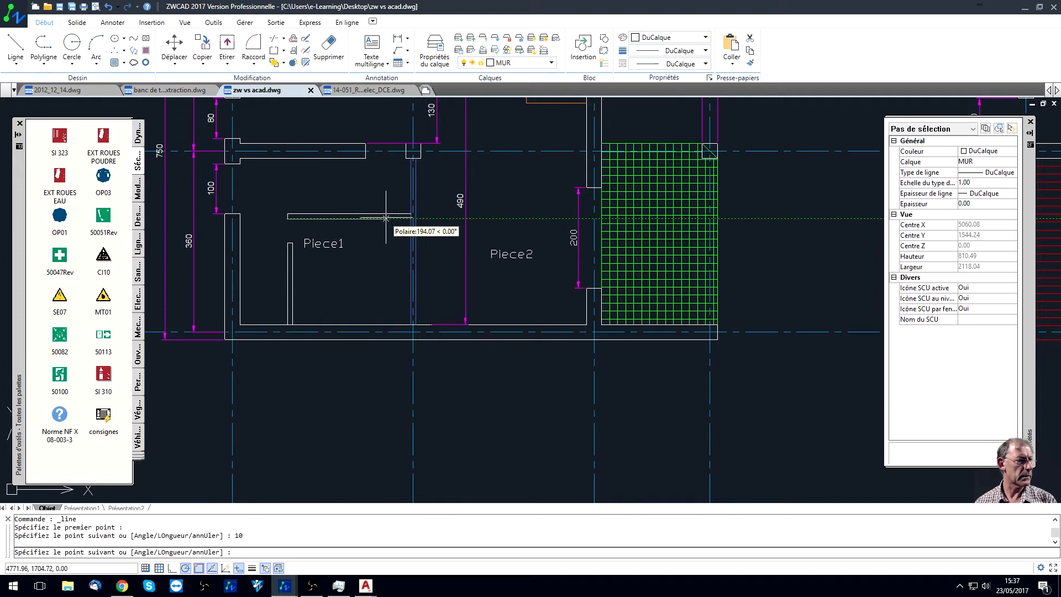
click(412, 217)
key(Return)
Select the three lines of the horizontal partition, inspect their shared properties and clear the selection
click(333, 223)
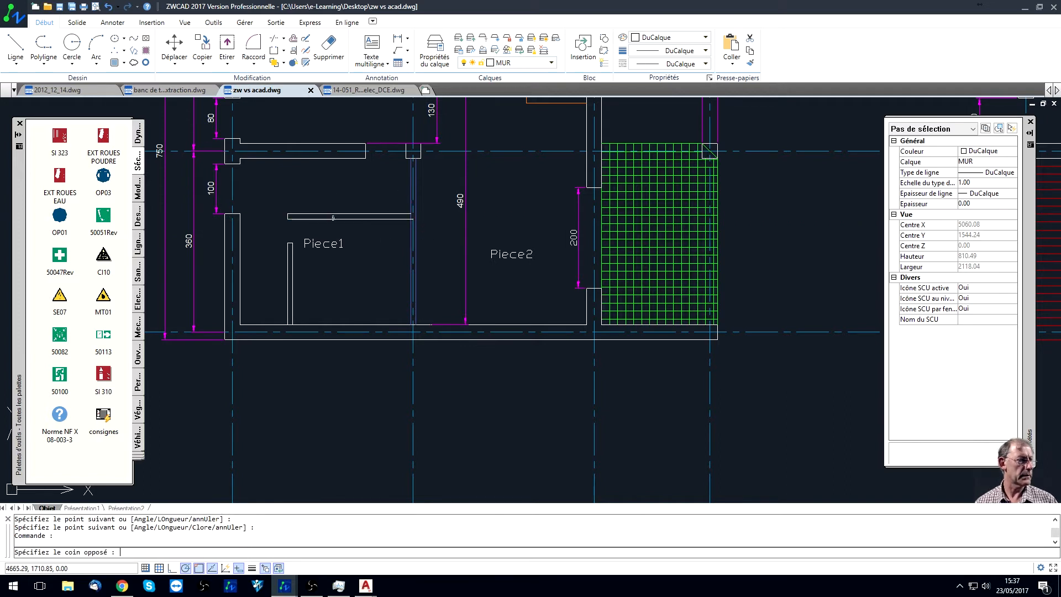
click(328, 217)
scroll(306, 210, up, 3)
click(266, 219)
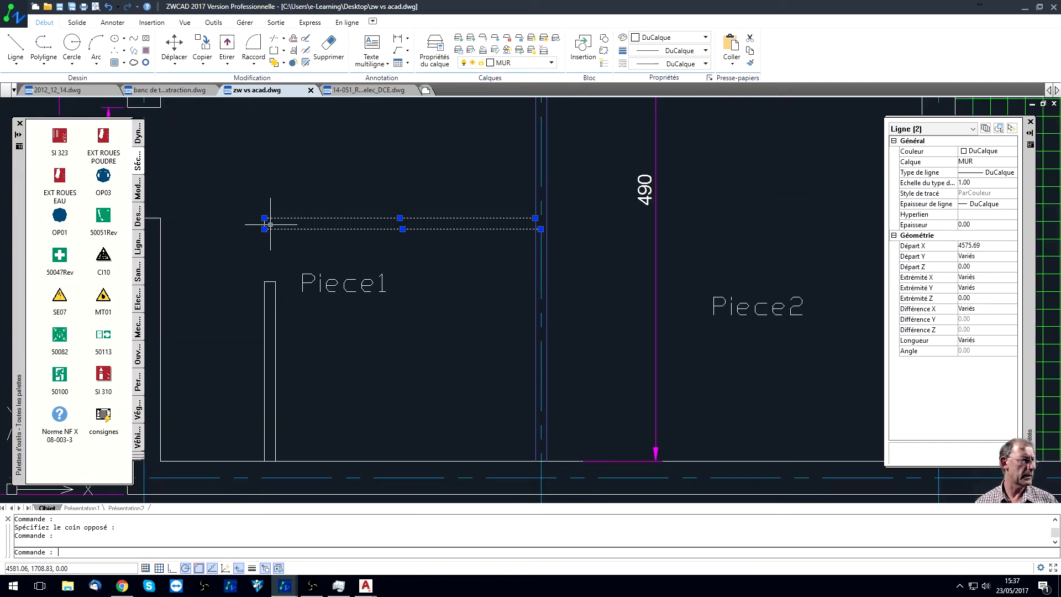
scroll(267, 225, up, 2)
click(266, 227)
scroll(300, 220, down, 2)
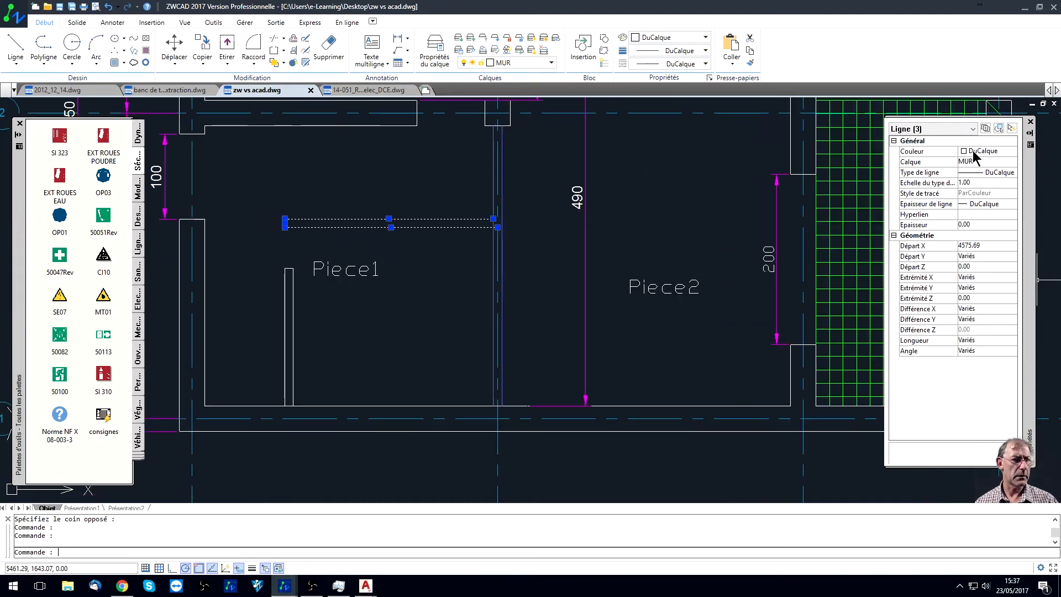
key(Escape)
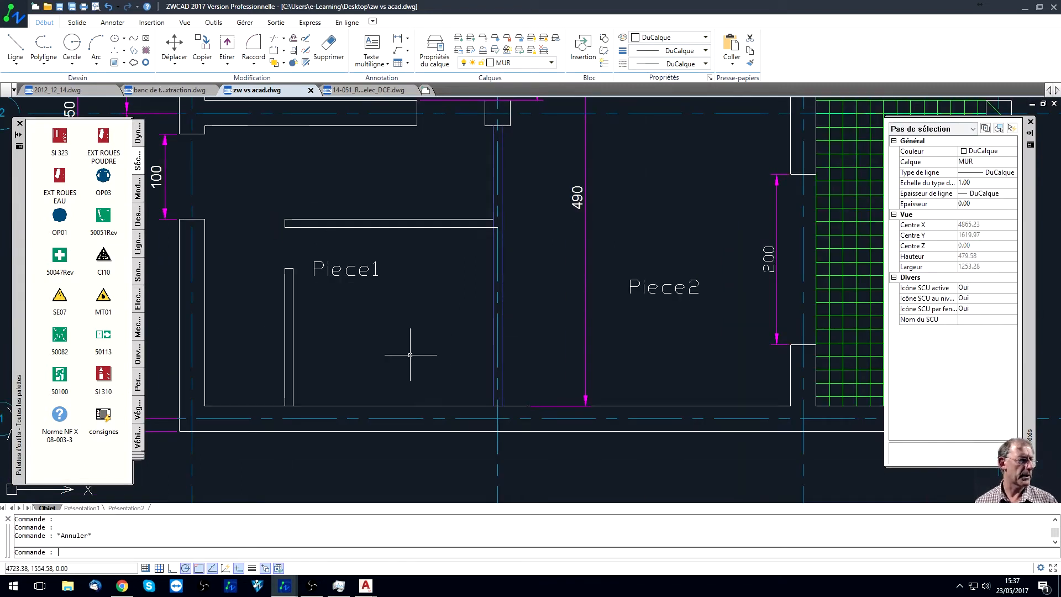
Draw a small circle inside Piece1, beside the vertical partition and below the room label
scroll(437, 345, down, 2)
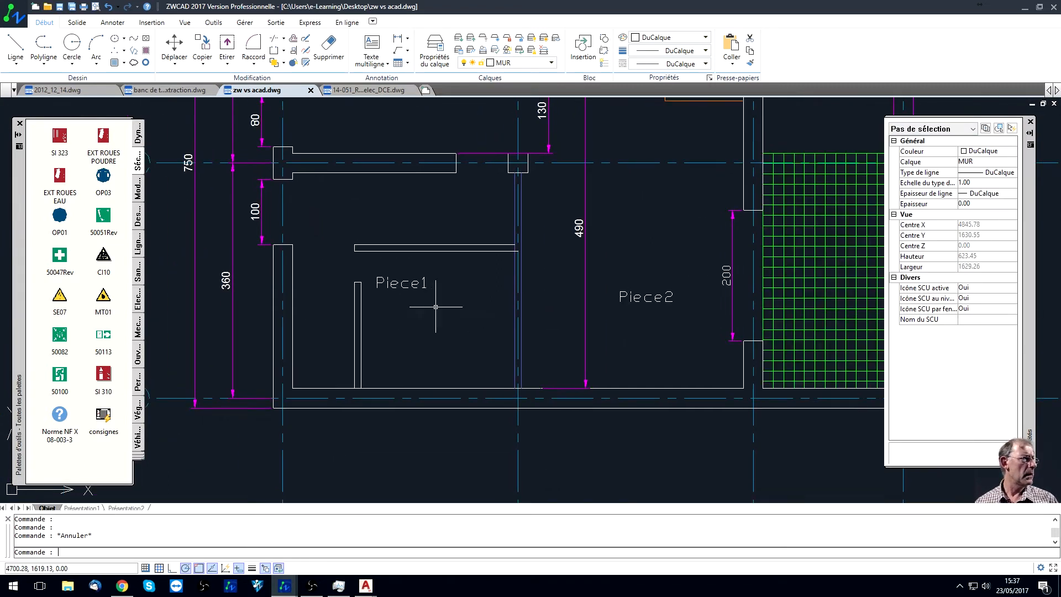
scroll(271, 179, down, 2)
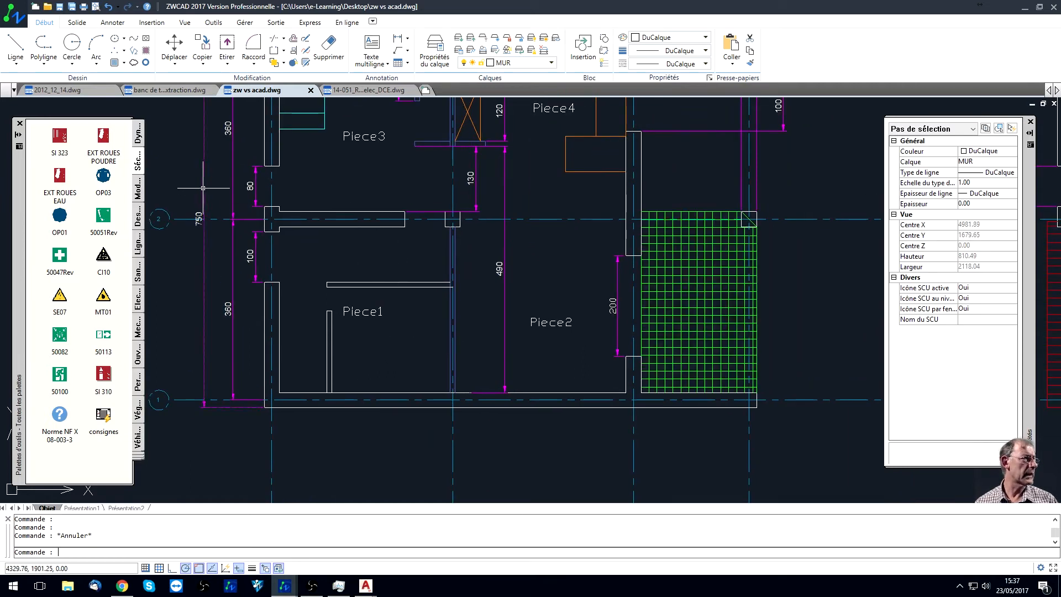
click(73, 44)
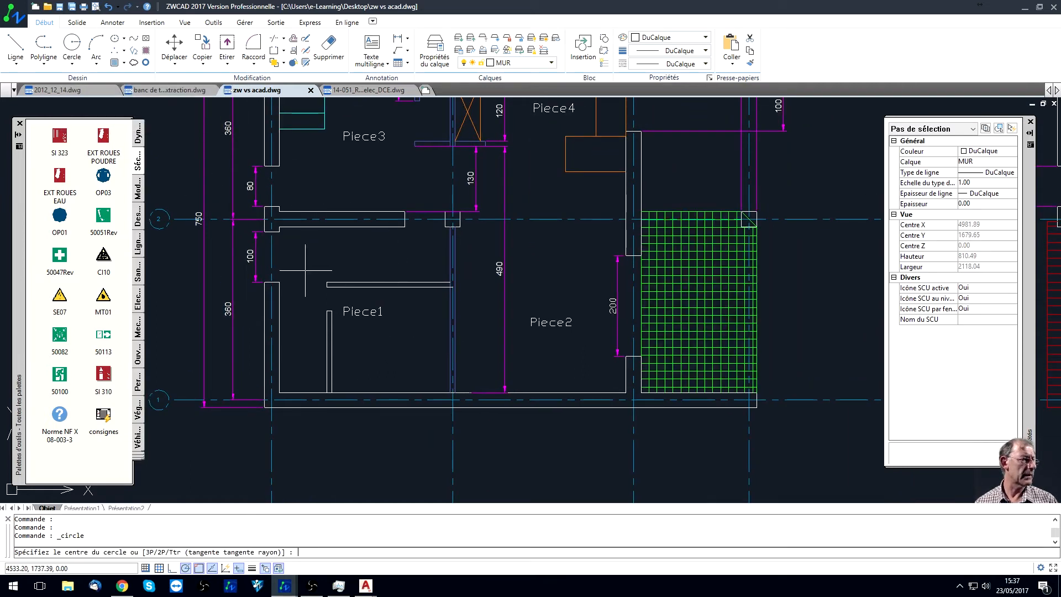
click(390, 351)
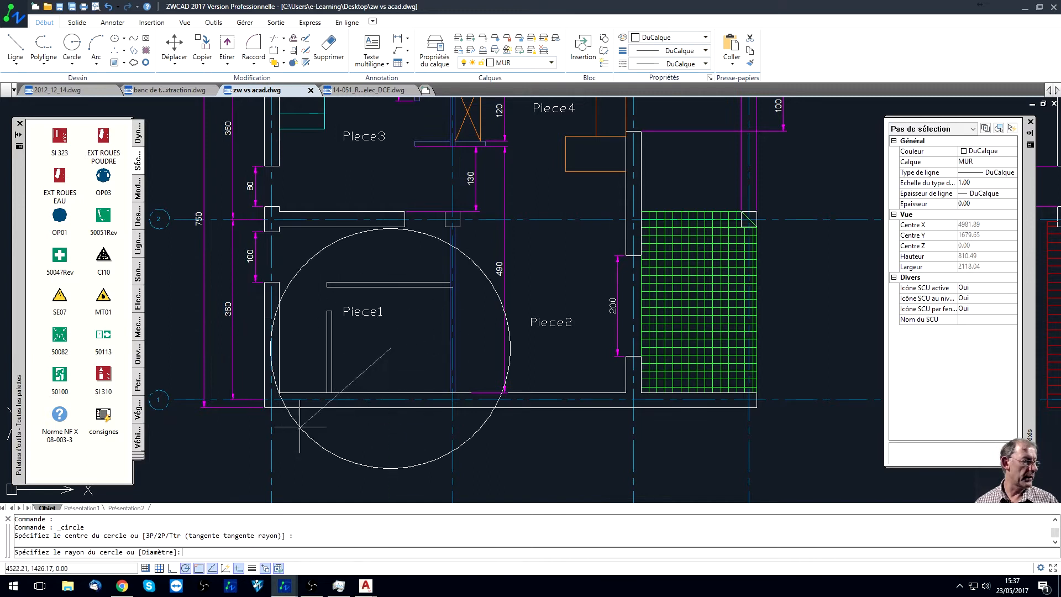
click(414, 359)
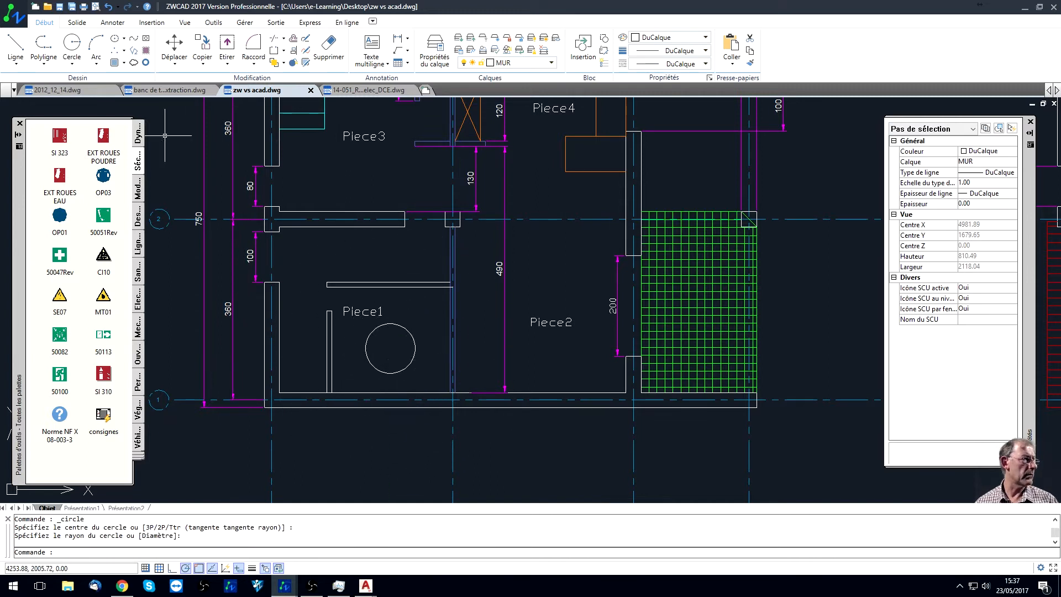
Draw a three-point arc with a radius of about 85 above the Piece2 label and inspect its properties
click(92, 46)
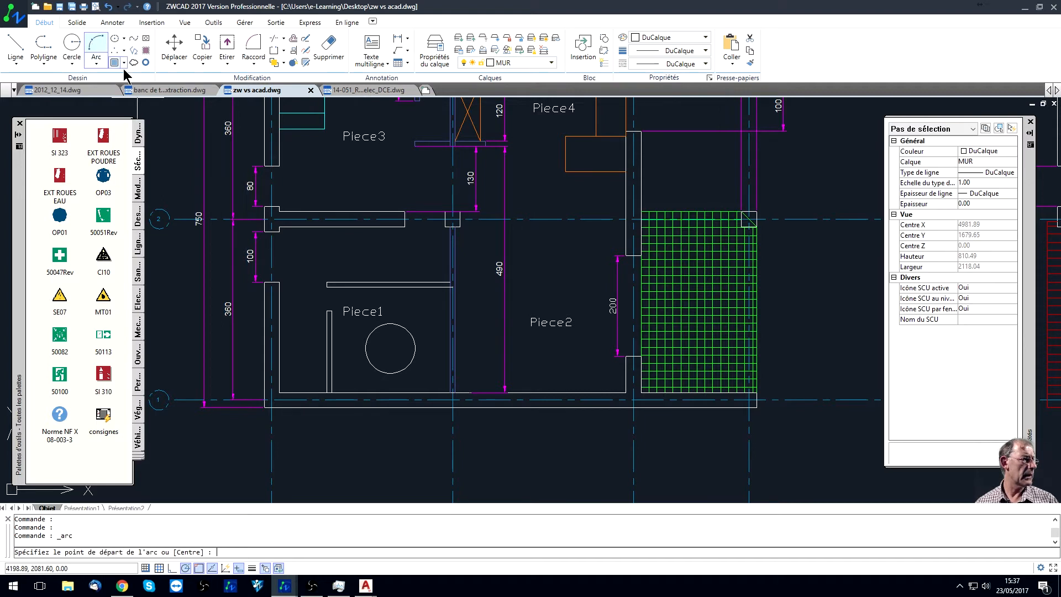
click(530, 275)
click(572, 248)
click(608, 272)
click(589, 254)
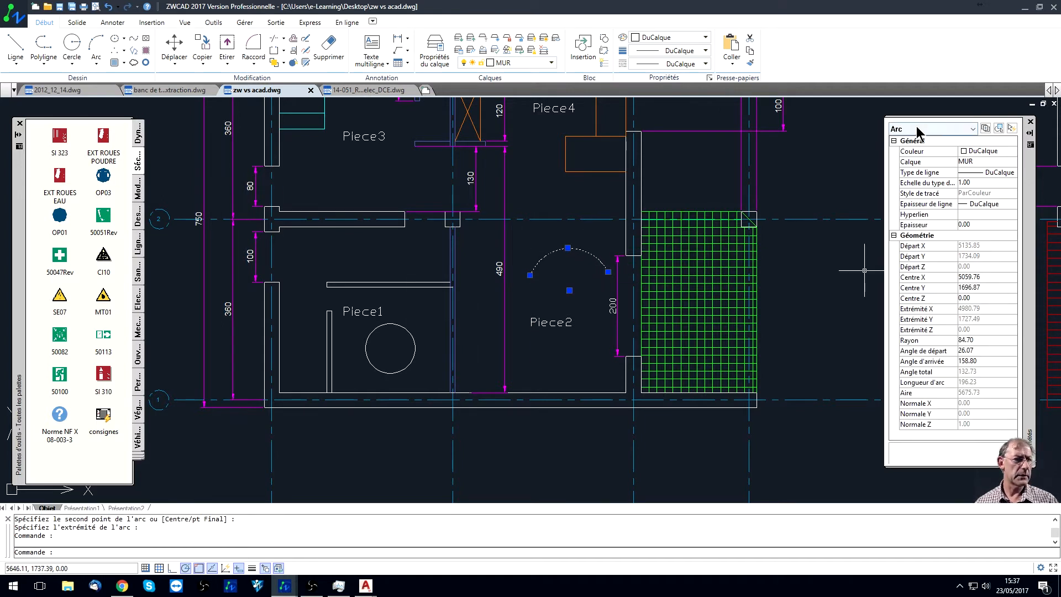
Select the circle in Piece1, inspect its properties and clear the selection
click(405, 330)
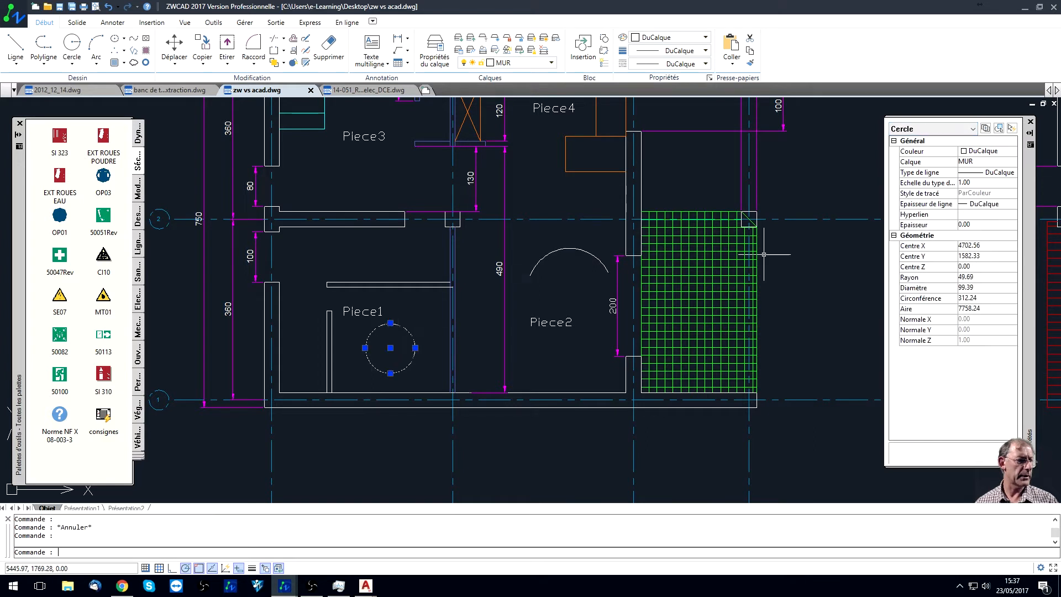
key(Escape)
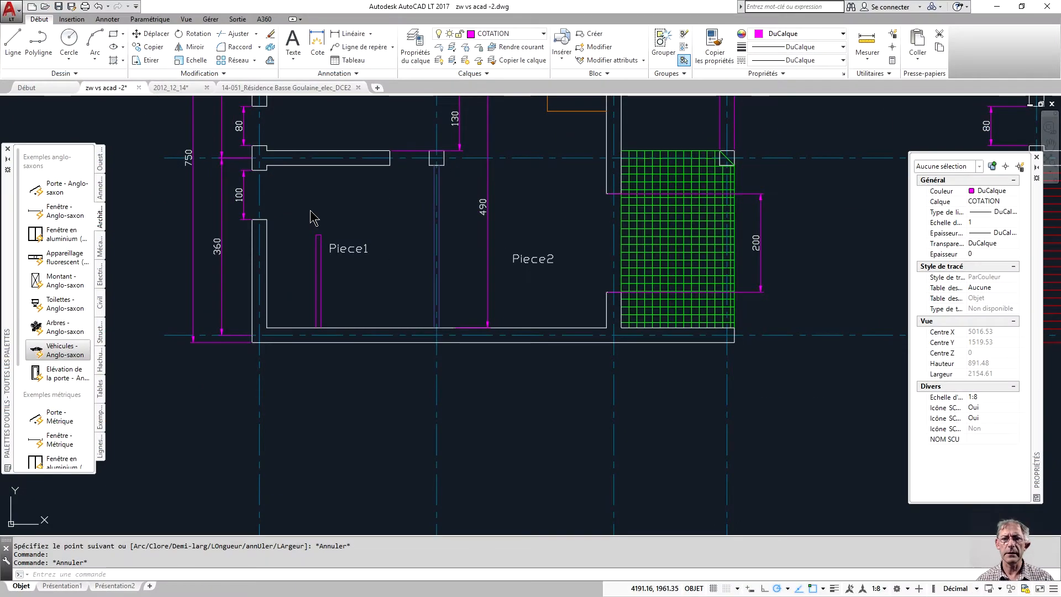
Switch to AutoCAD LT and draw a horizontal line above the Piece1 label, ending at the blue partition
mouse_move(311, 217)
middle_down()
mouse_move(354, 315)
mouse_move(268, 283)
middle_up()
click(7, 40)
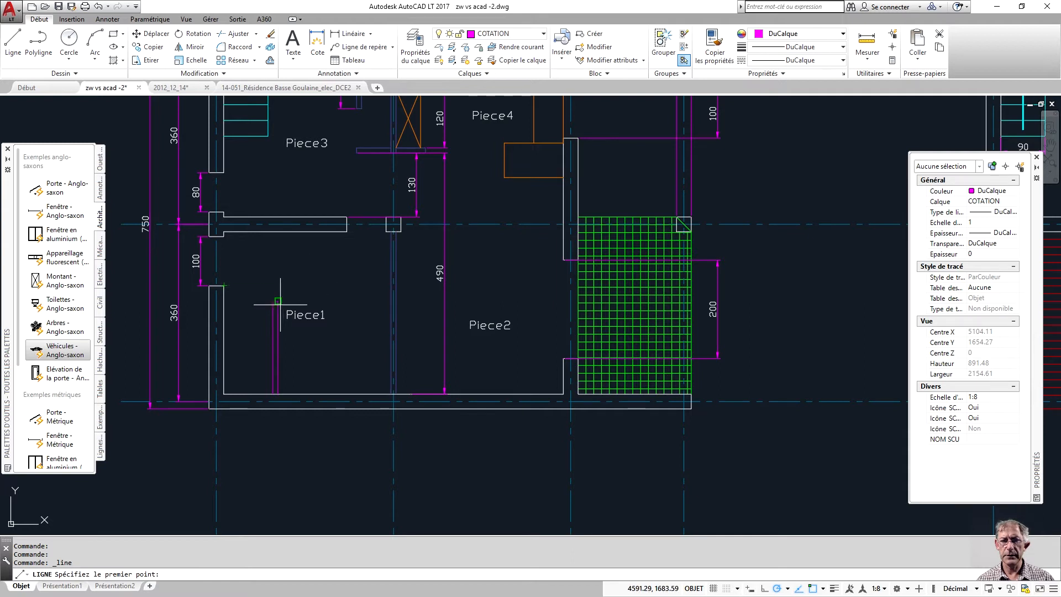
click(279, 286)
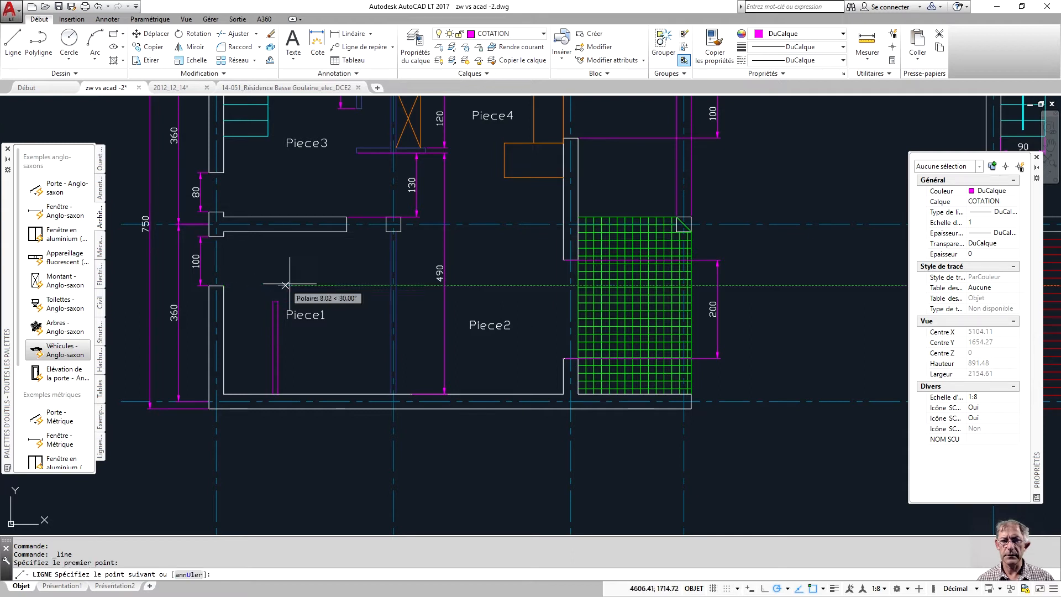
click(391, 285)
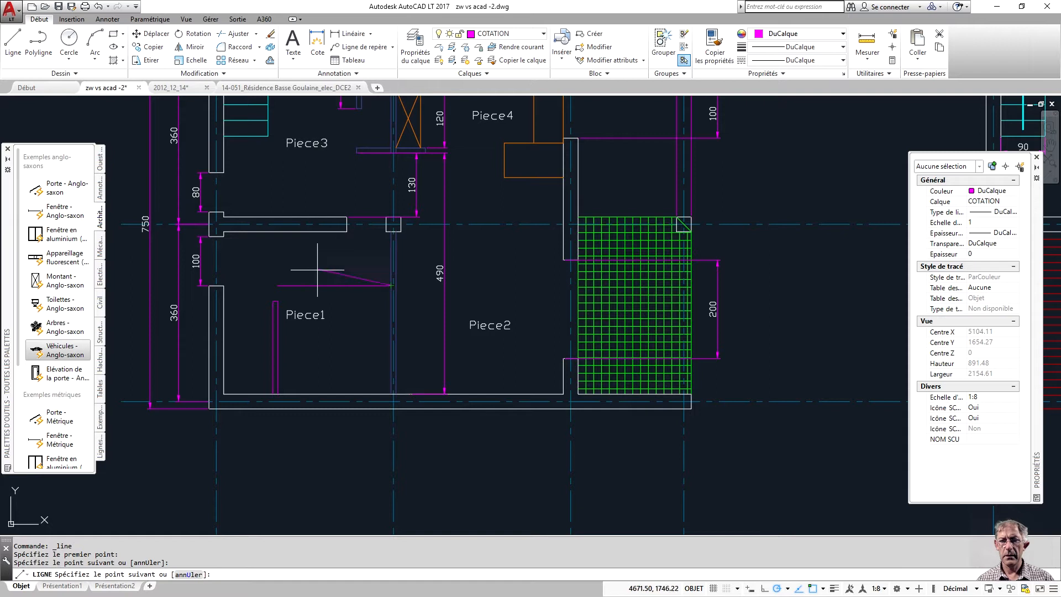
Draw the horizontal partition's short free end and its parallel lower line back to the blue partition
click(12, 39)
click(279, 292)
scroll(279, 292, up, 2)
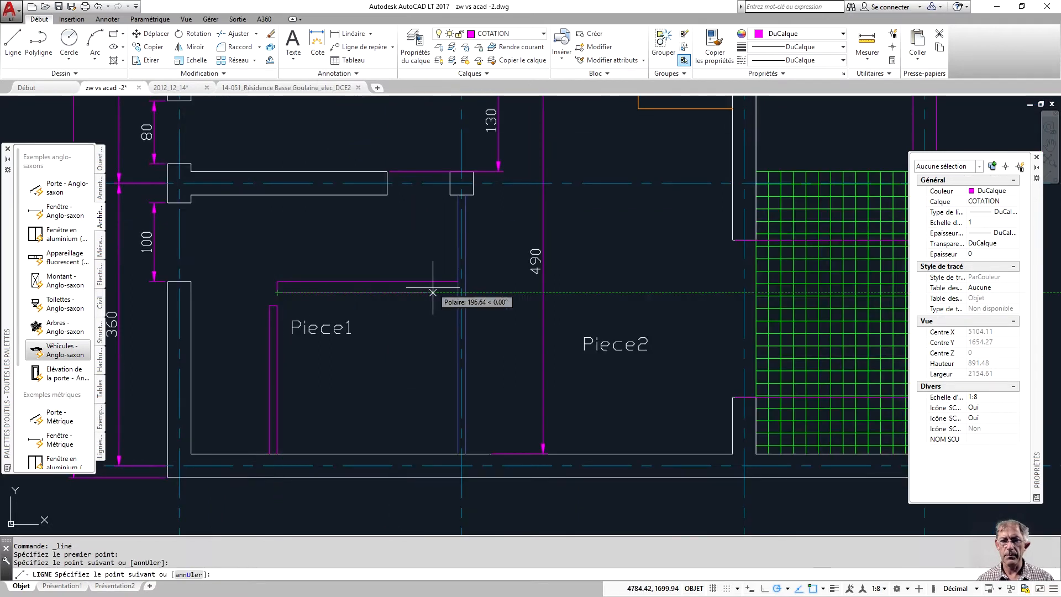
click(458, 293)
key(Return)
scroll(358, 277, down, 2)
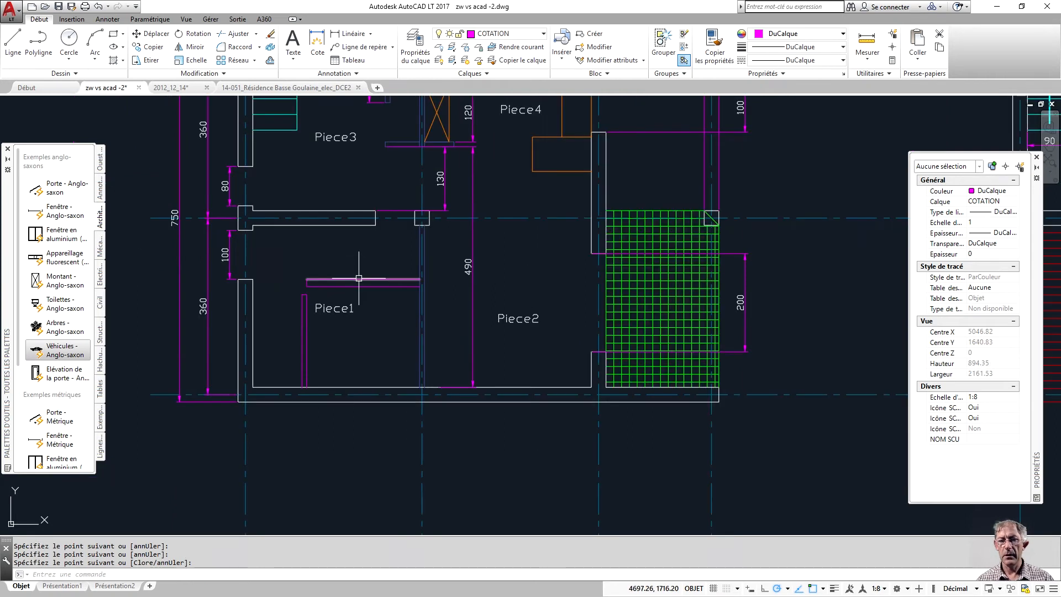
Select the vertical partition polyline beside the Piece1 label, inspect its properties and clear the selection
click(358, 278)
key(Return)
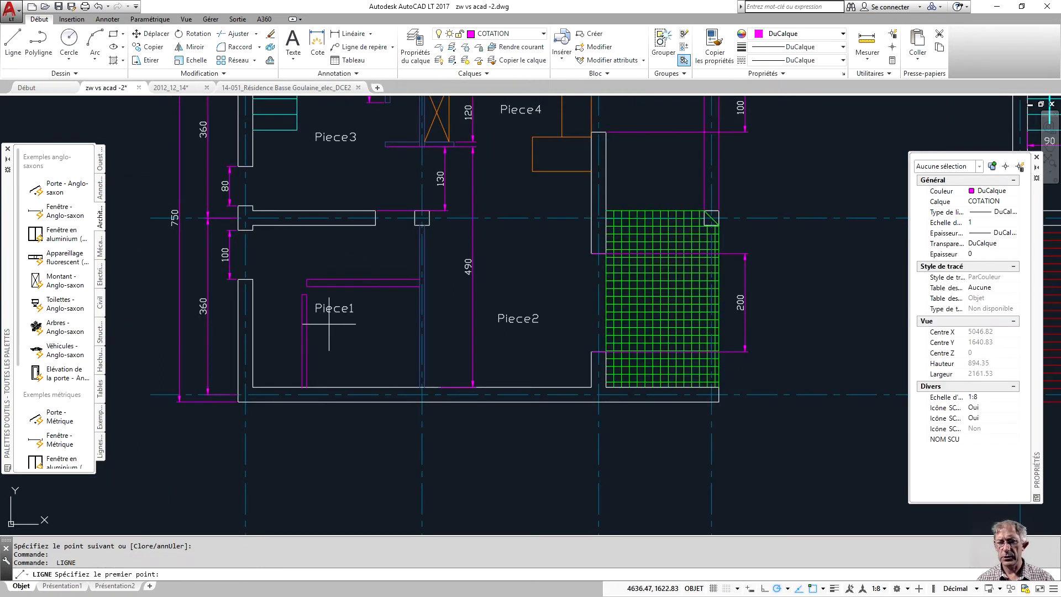
click(307, 332)
key(Escape)
click(306, 331)
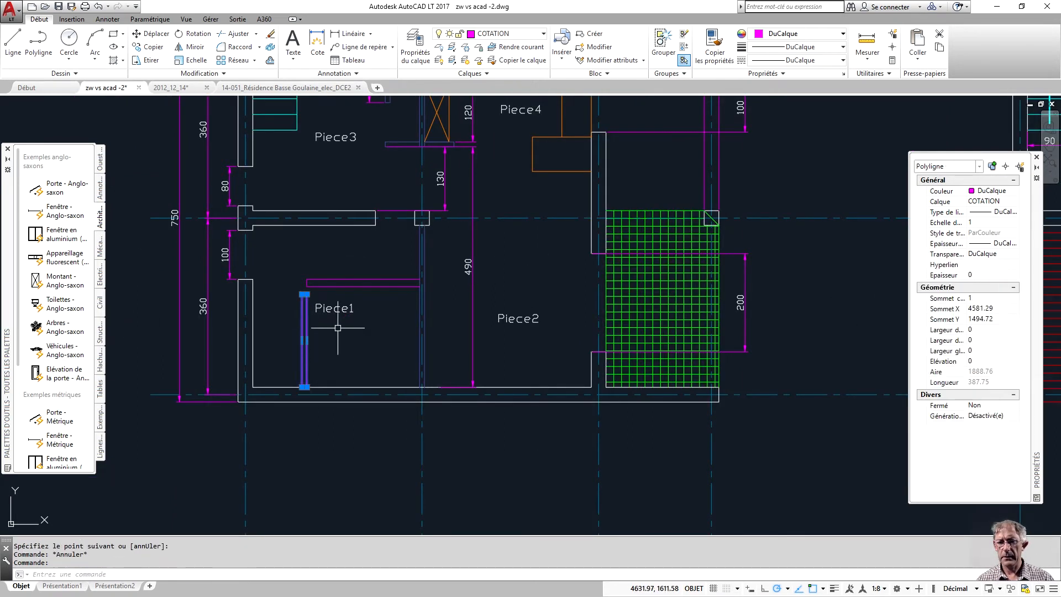
key(Escape)
Draw a small circle in Piece1, below the room label and beside the vertical partition
click(67, 37)
click(360, 346)
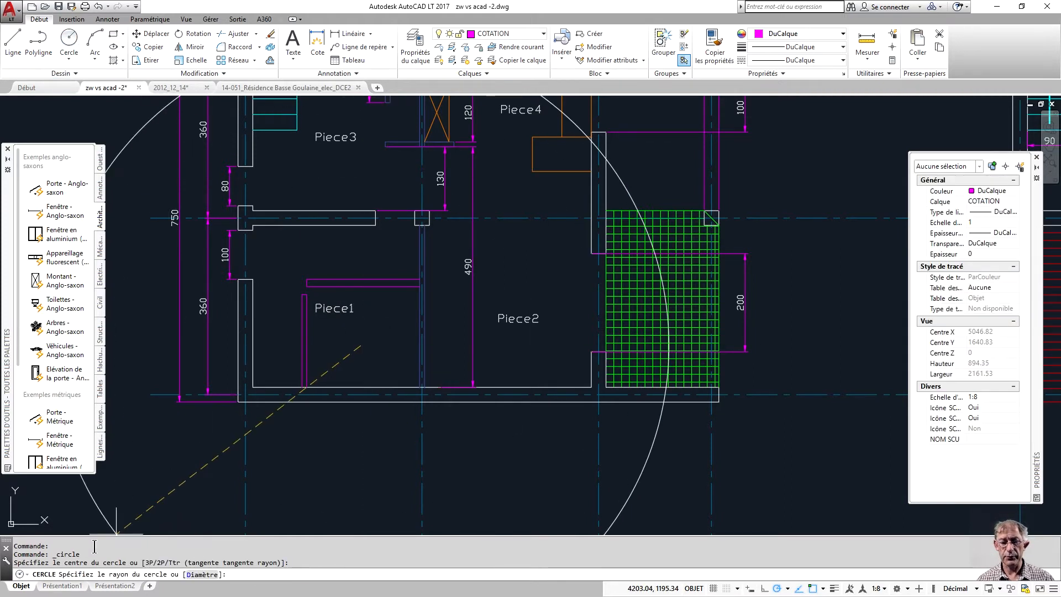
click(386, 352)
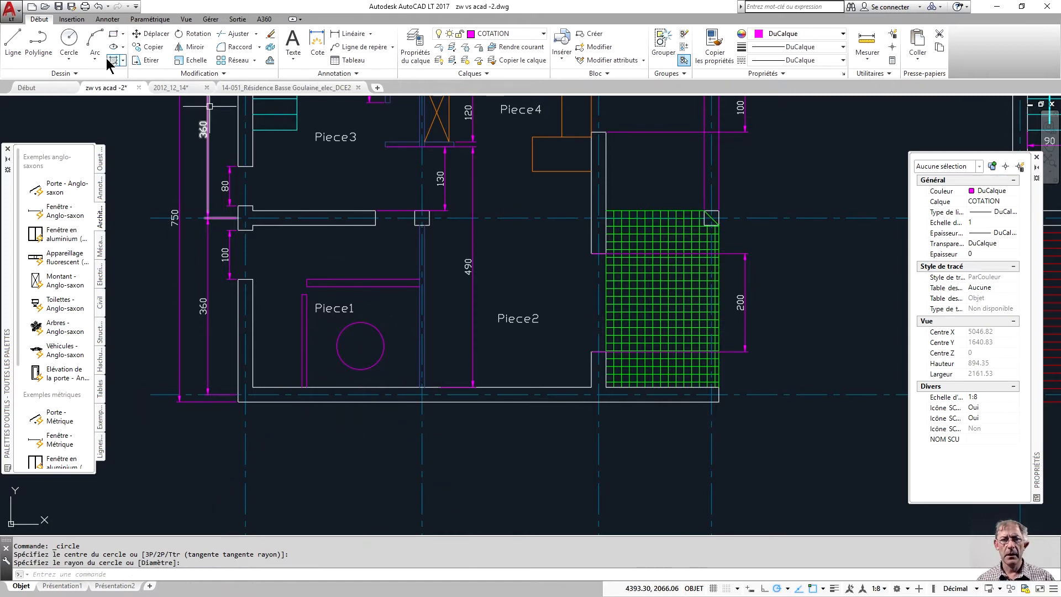
Draw a three-point arc above the Piece2 label
click(95, 42)
click(493, 283)
click(516, 256)
click(581, 281)
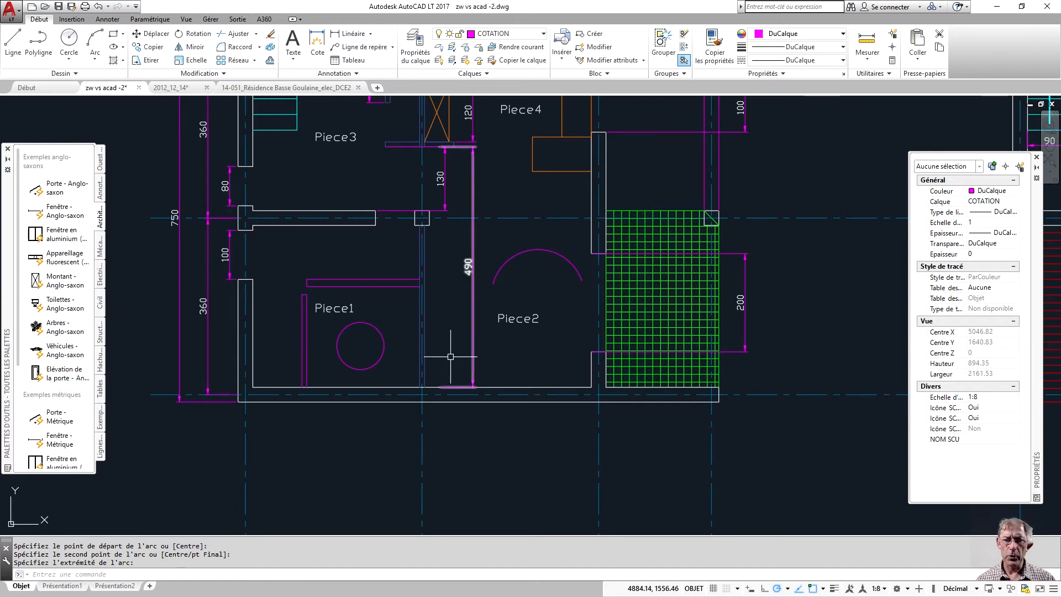
middle_drag(385, 347, 389, 360)
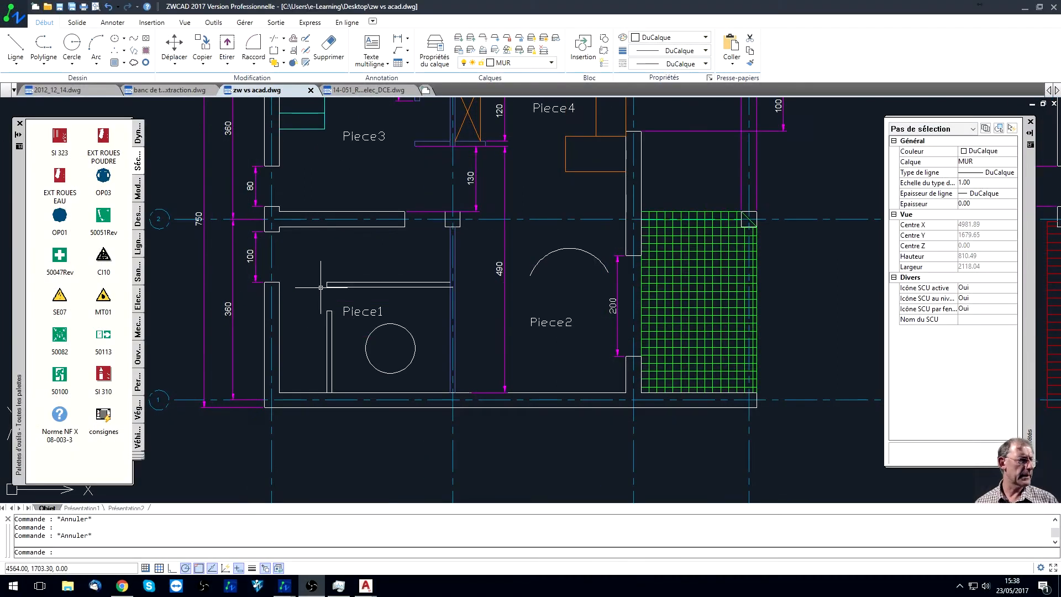
click(330, 285)
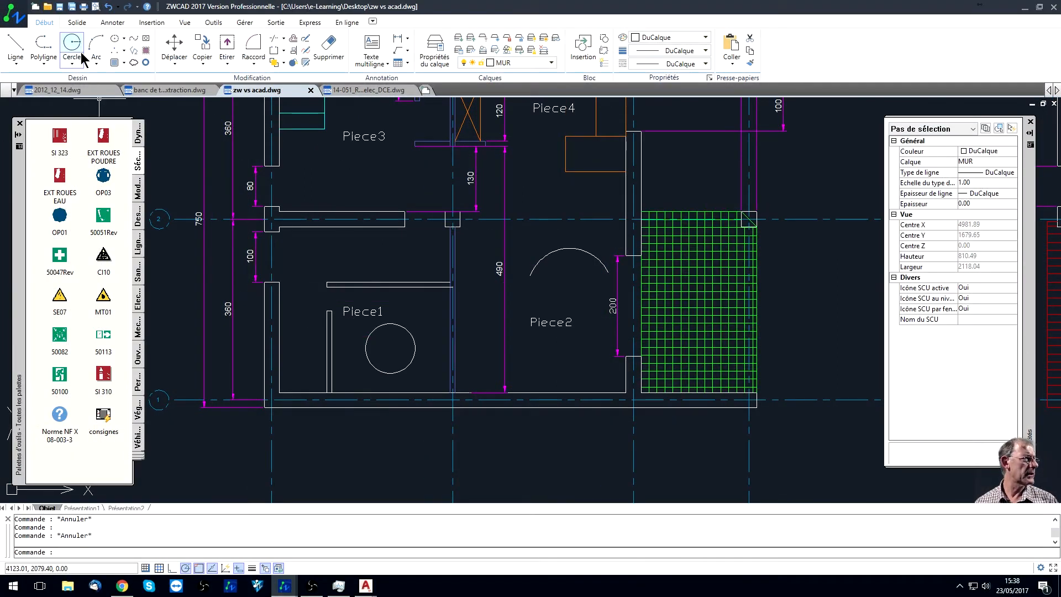
mouse_move(406, 297)
middle_down()
mouse_move(429, 285)
mouse_move(408, 308)
middle_up()
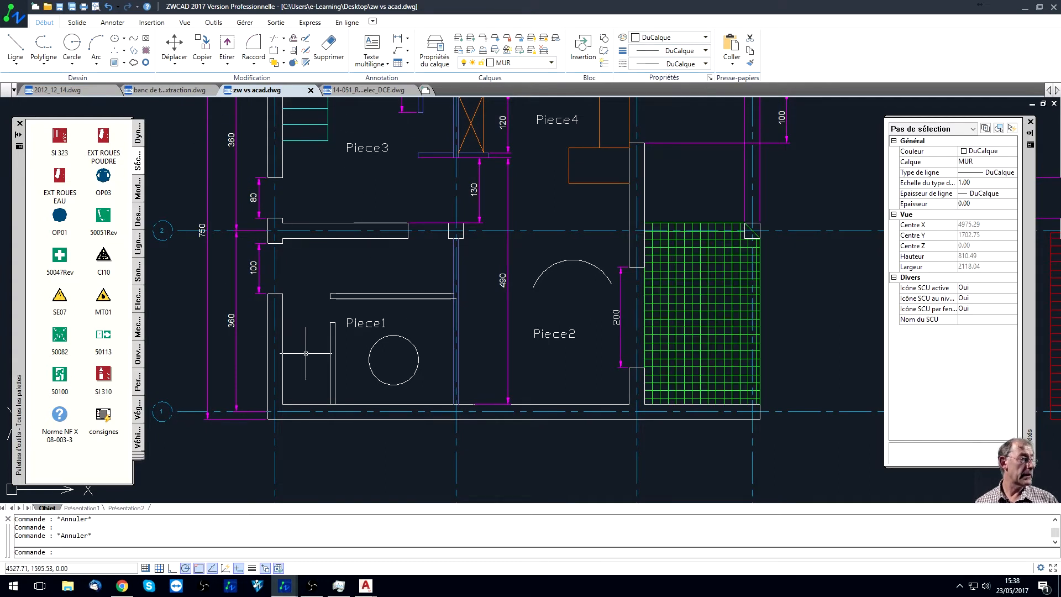
mouse_move(410, 346)
middle_down()
mouse_move(469, 325)
mouse_move(464, 313)
middle_up()
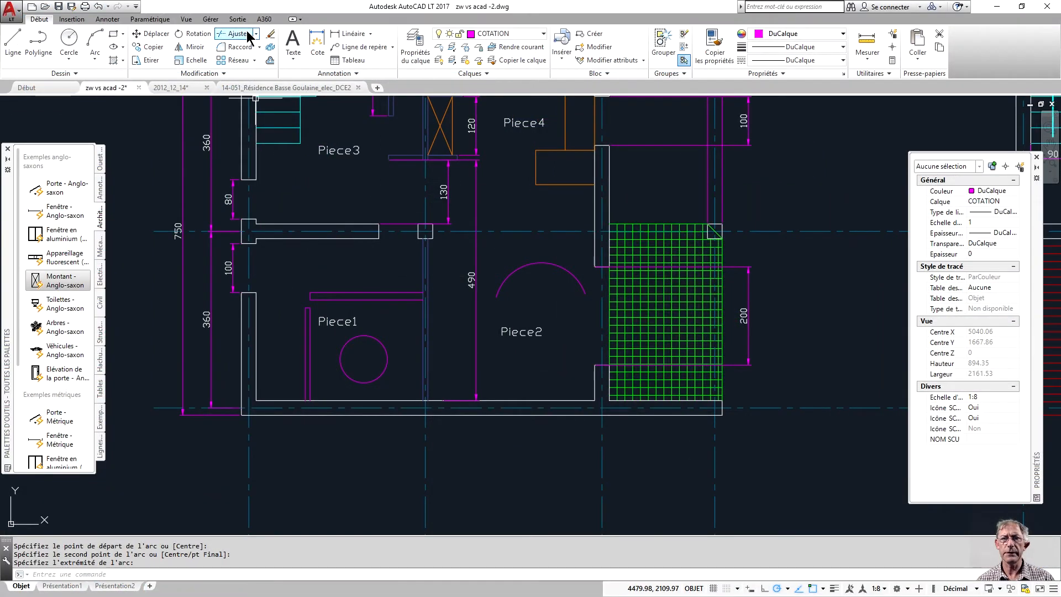
In AutoCAD LT, trim the wall line between the vertical partition's two sides, using all objects as cutting edges
click(256, 34)
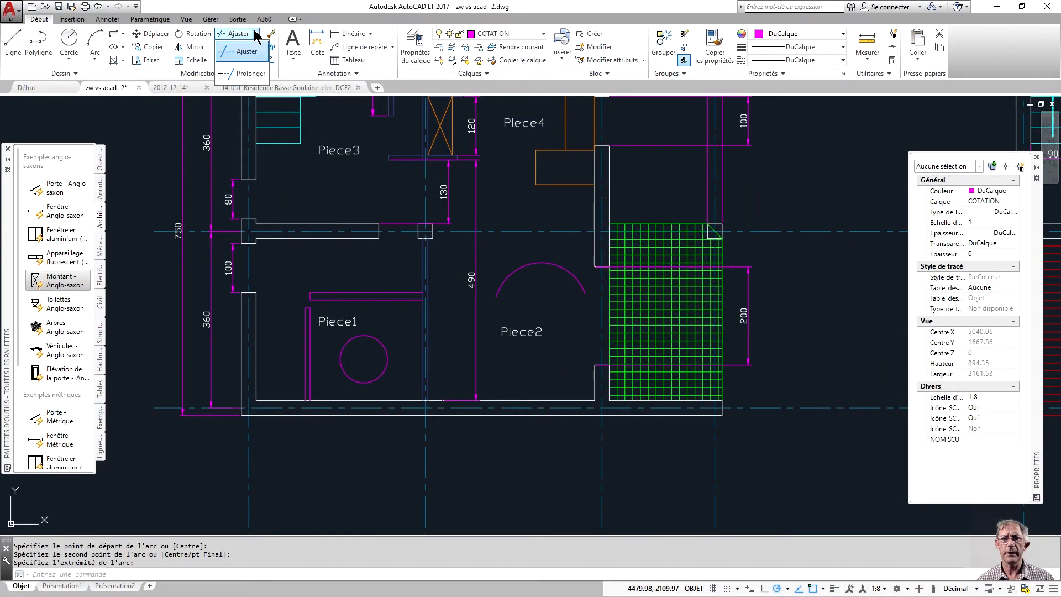
click(298, 176)
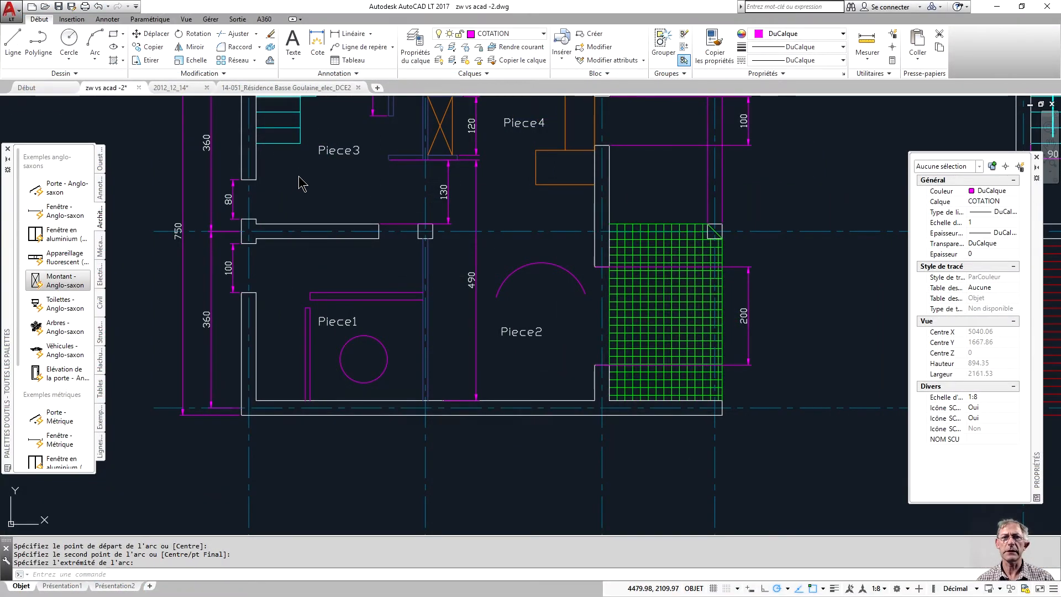
click(236, 34)
key(Return)
scroll(309, 397, up, 5)
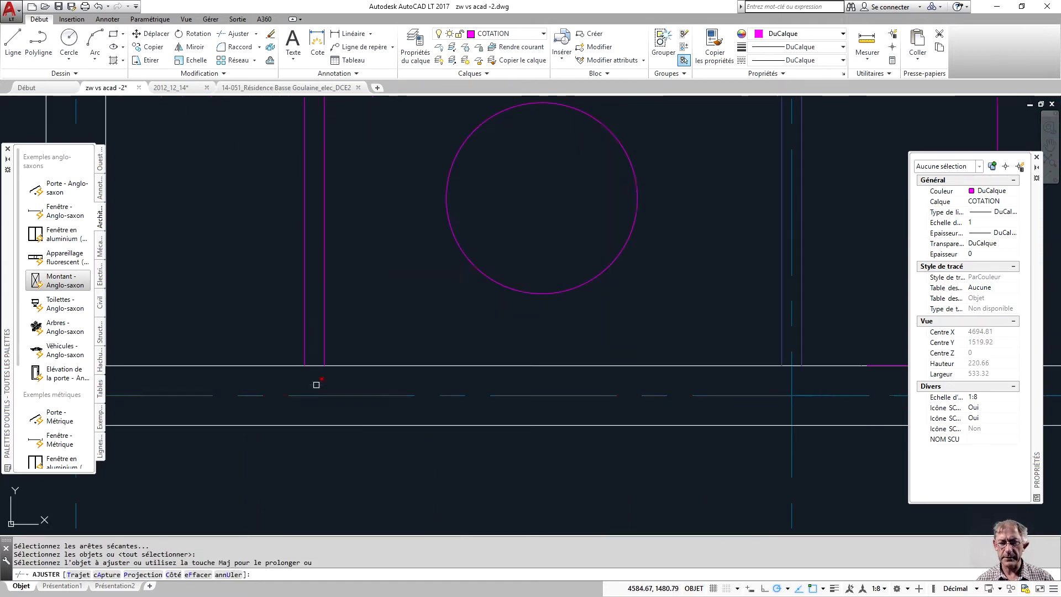
click(316, 365)
scroll(316, 365, down, 5)
scroll(326, 390, up, 5)
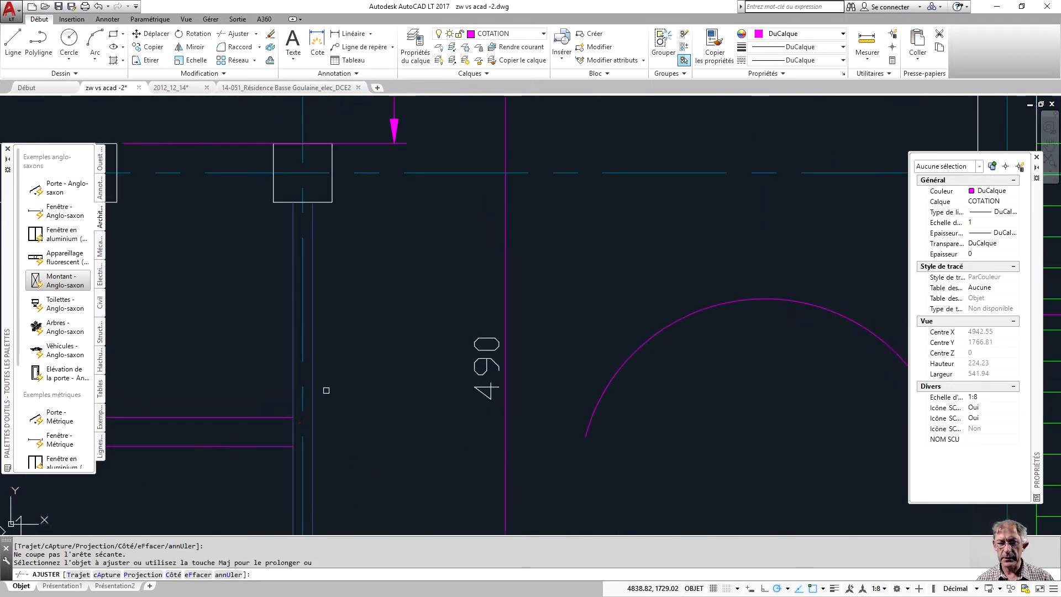
scroll(293, 429, down, 5)
scroll(300, 376, up, 5)
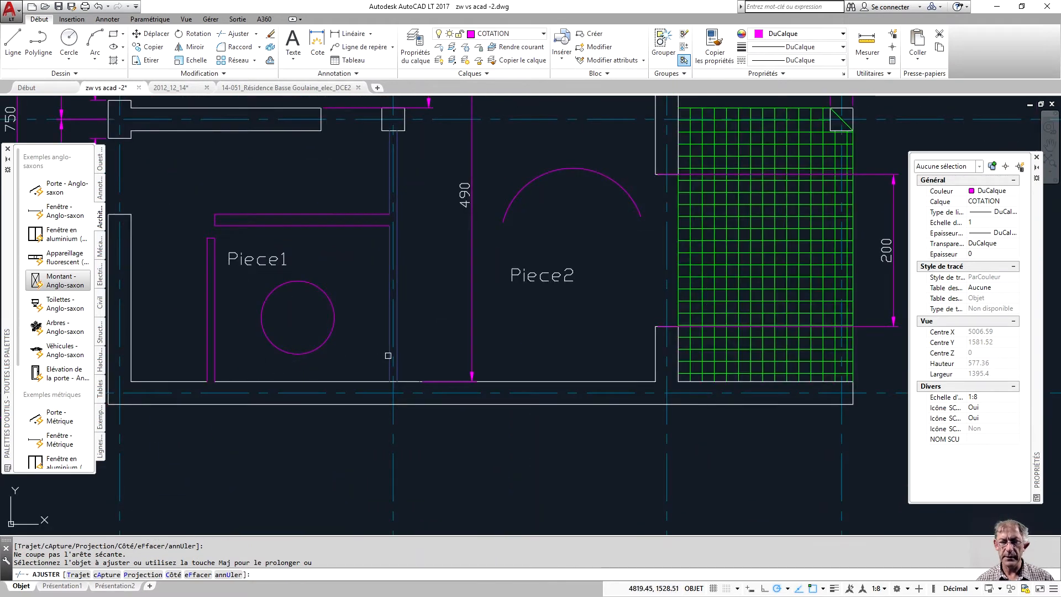
key(Return)
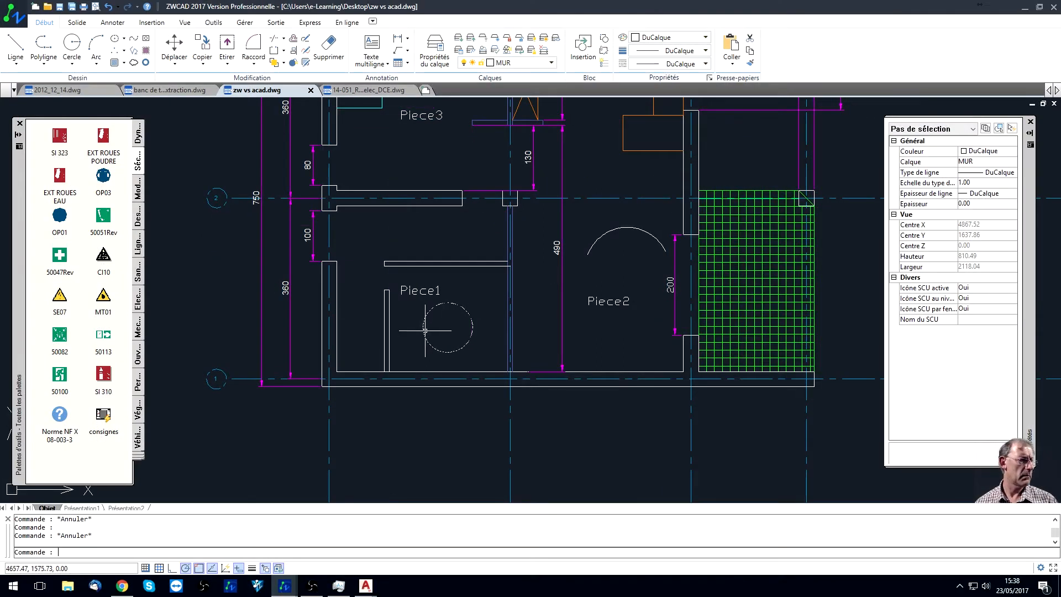
Switch to ZWCAD and trim the wall line between the vertical partition's two sides, using all objects as cutting edges
click(274, 40)
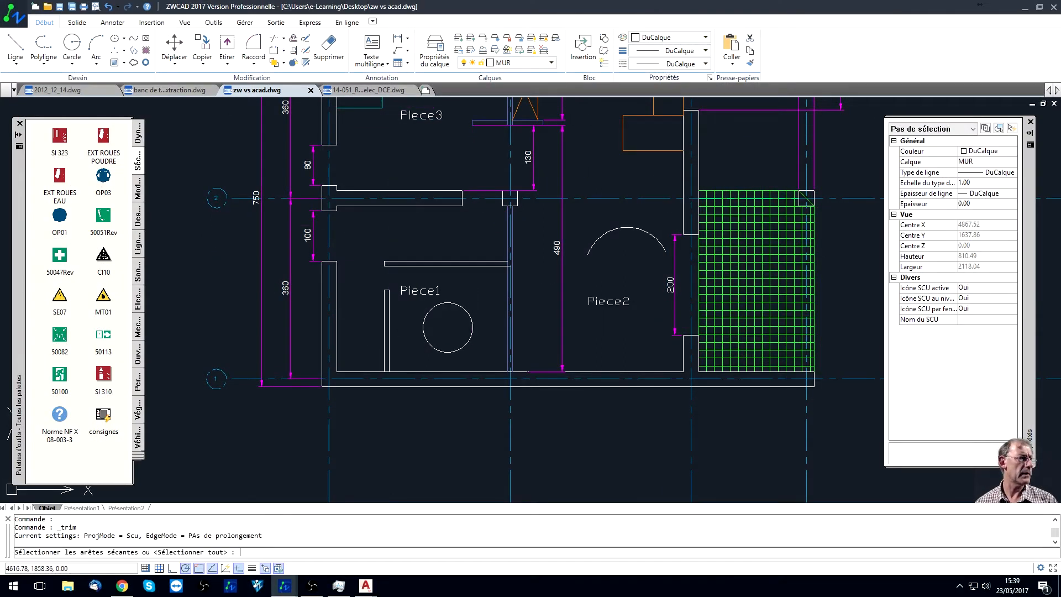
key(Return)
scroll(389, 380, up, 2)
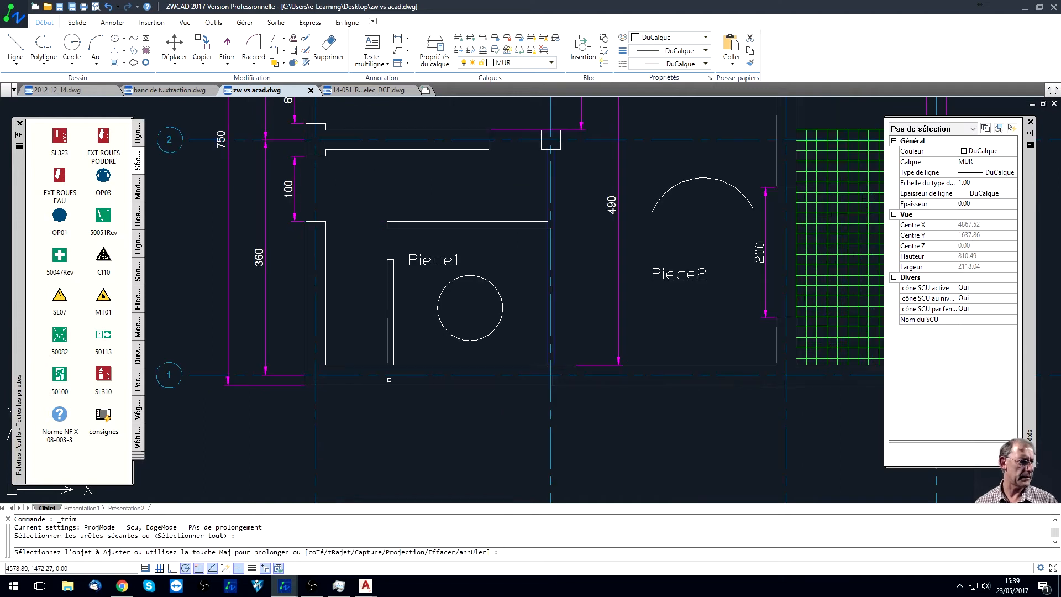
click(389, 364)
Trim the blue partition line and the overhanging horizontal line where the horizontal partition meets the blue partition
scroll(544, 226, up, 2)
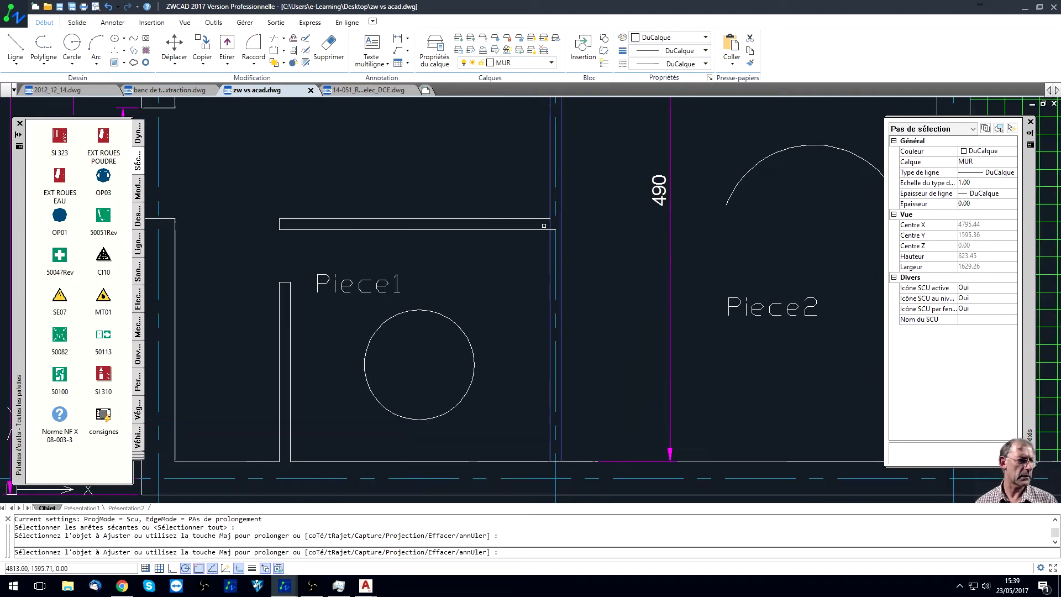
click(551, 223)
scroll(551, 224, up, 2)
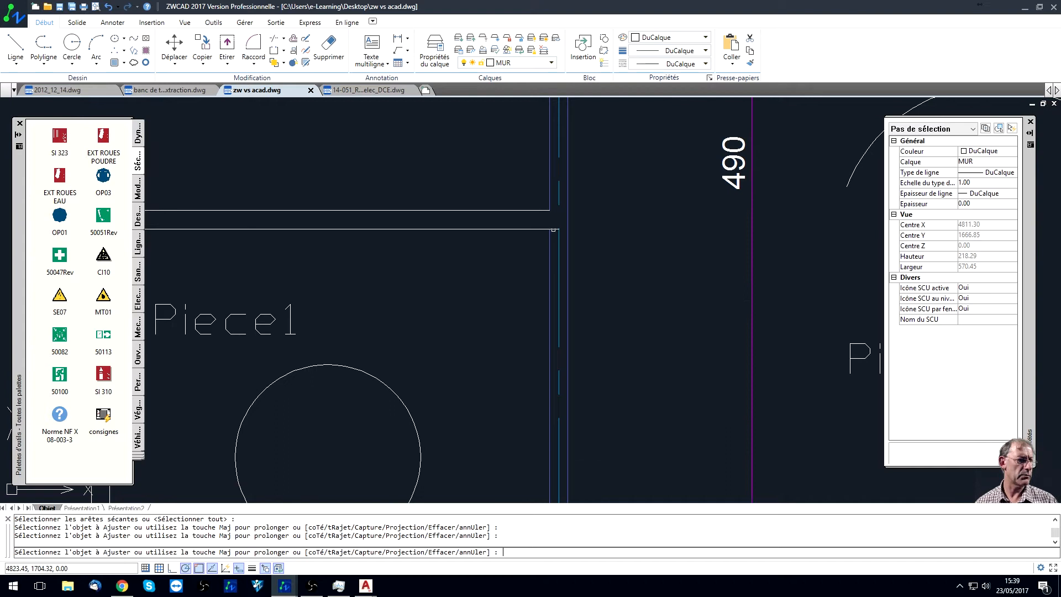
click(553, 229)
scroll(553, 229, down, 5)
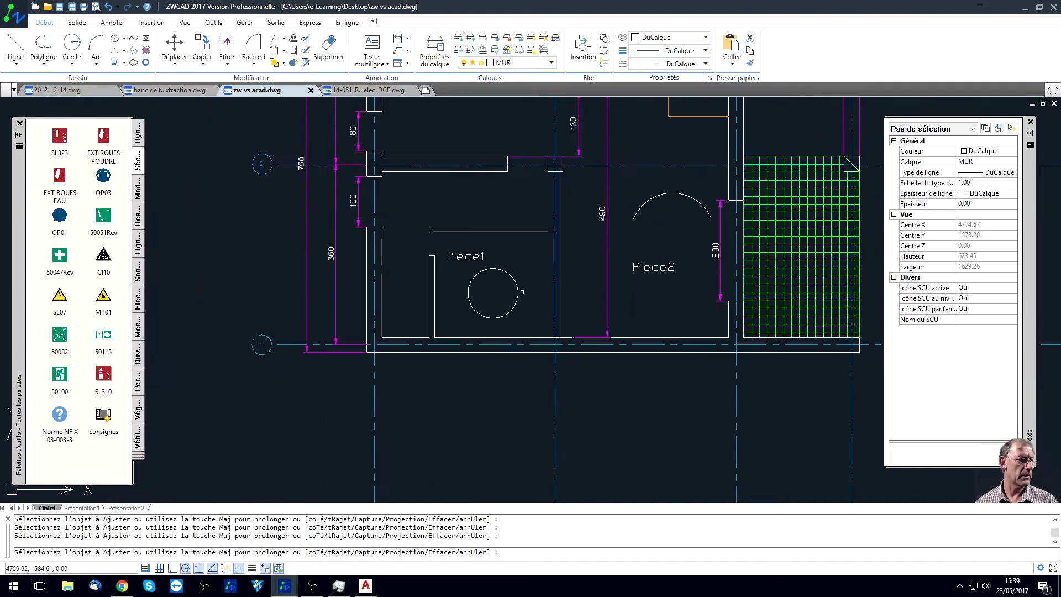
key(Return)
middle_drag(486, 273, 460, 293)
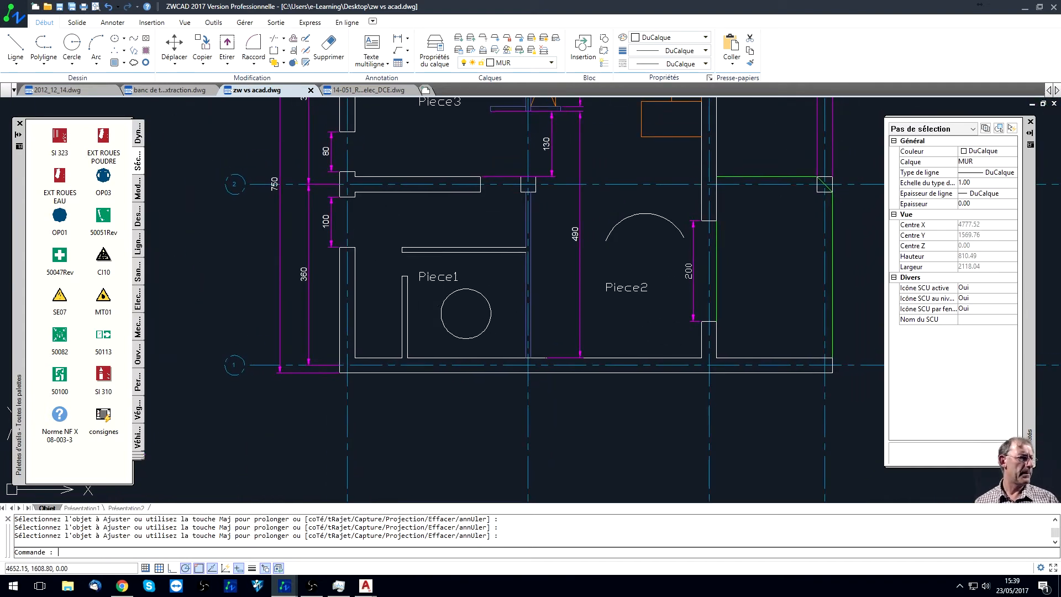
Review the command variants grouped with Trim, Move and Copy
click(284, 38)
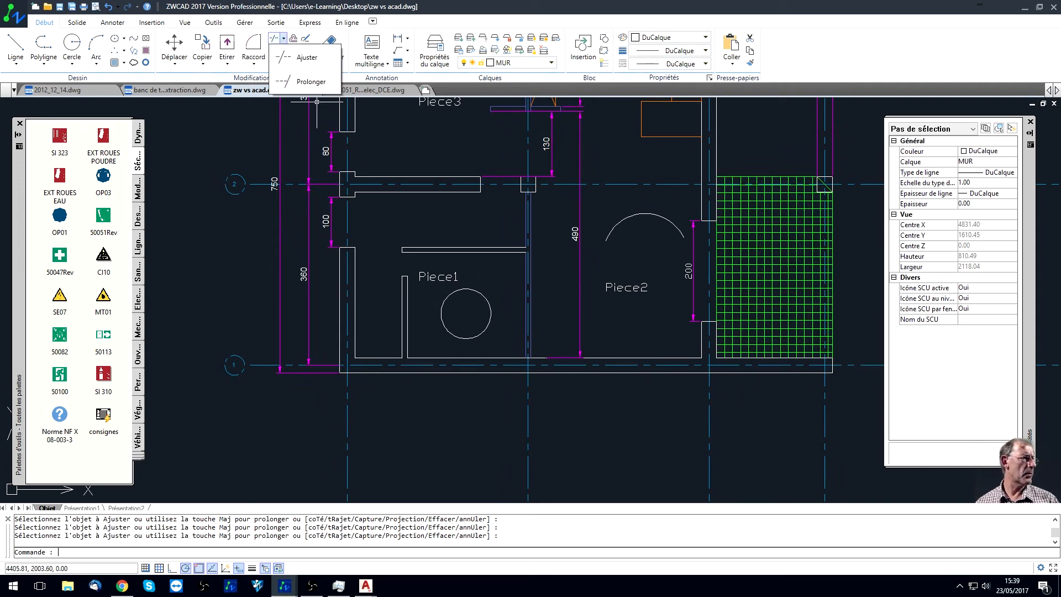
click(220, 155)
middle_drag(285, 143, 315, 175)
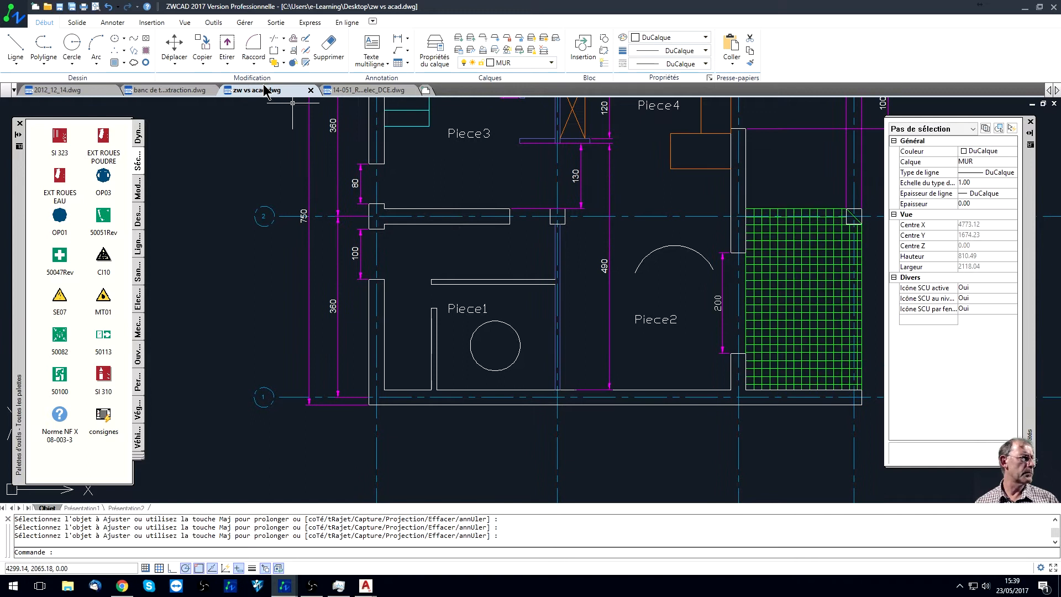
click(180, 63)
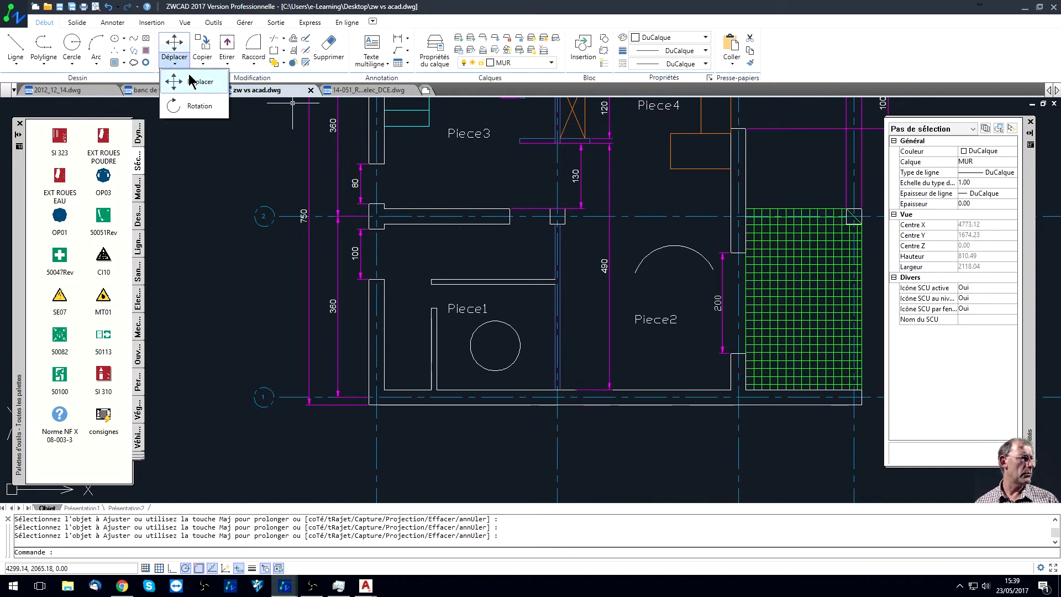
click(205, 61)
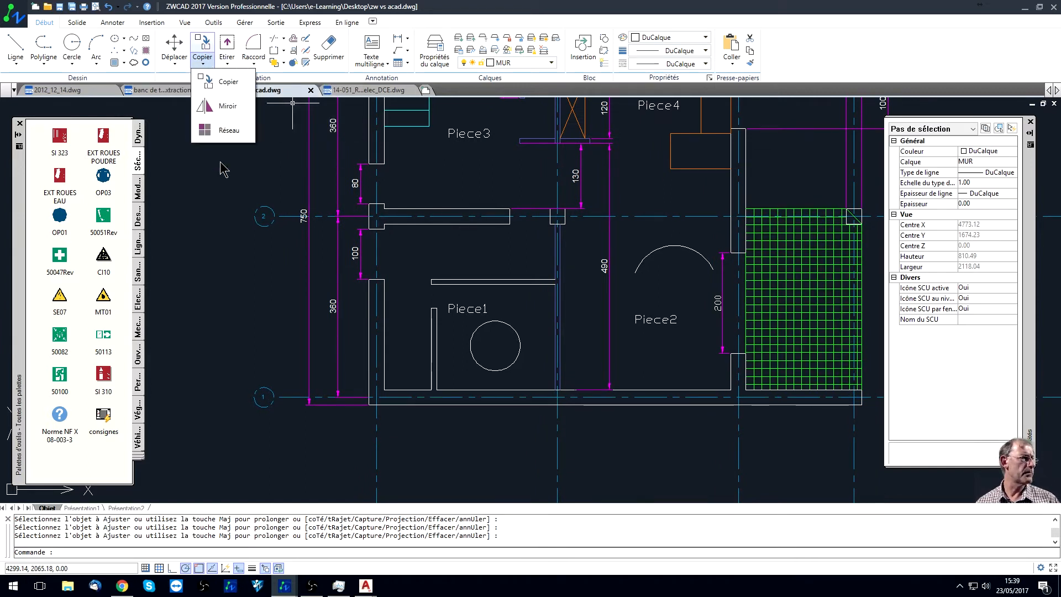
click(472, 265)
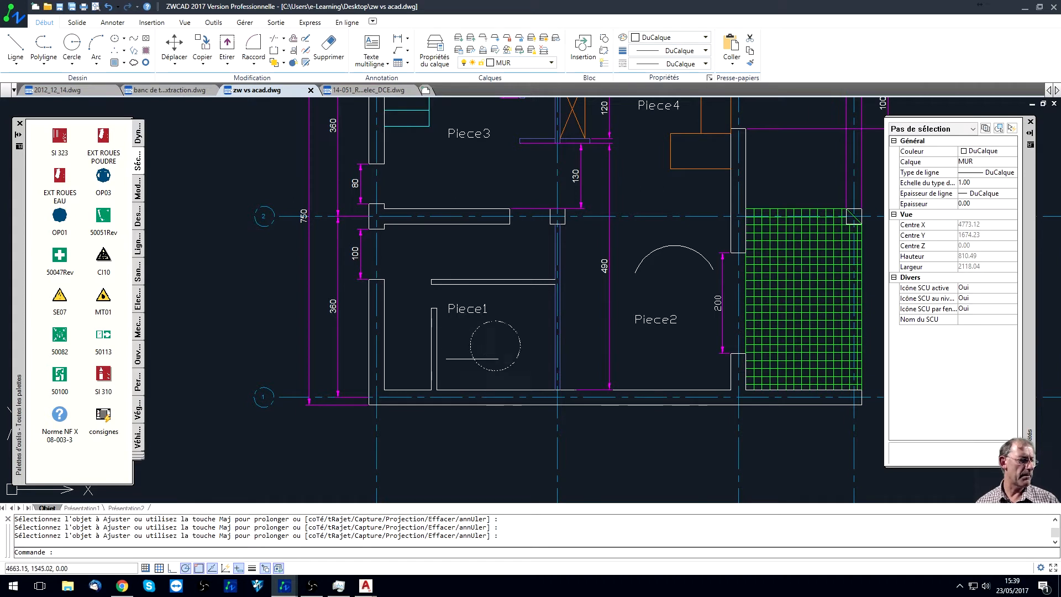
middle_drag(460, 339, 427, 376)
scroll(458, 324, down, 1)
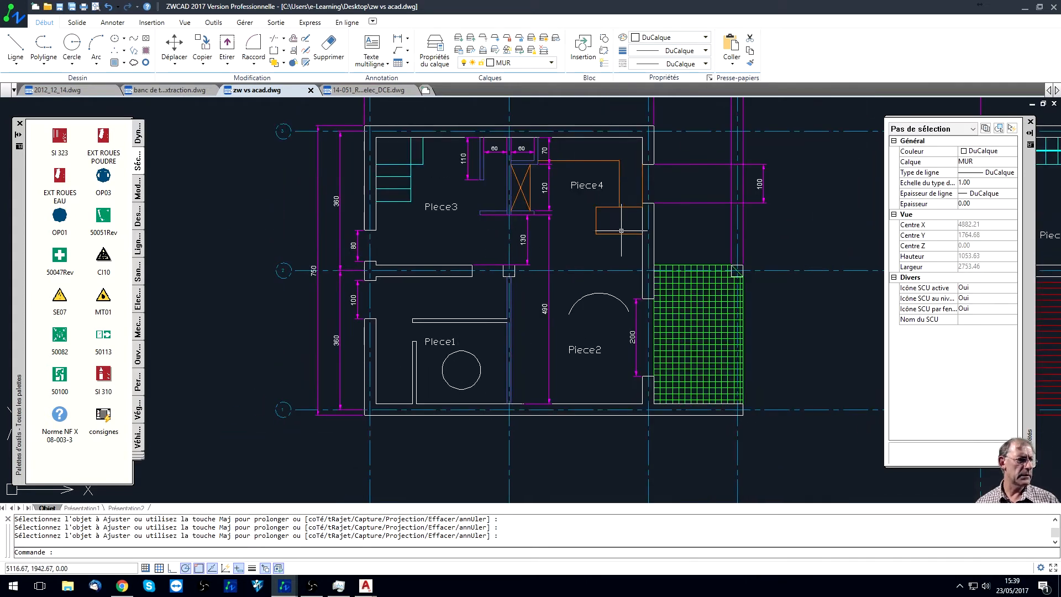
scroll(531, 193, up, 4)
click(540, 222)
click(548, 215)
click(540, 215)
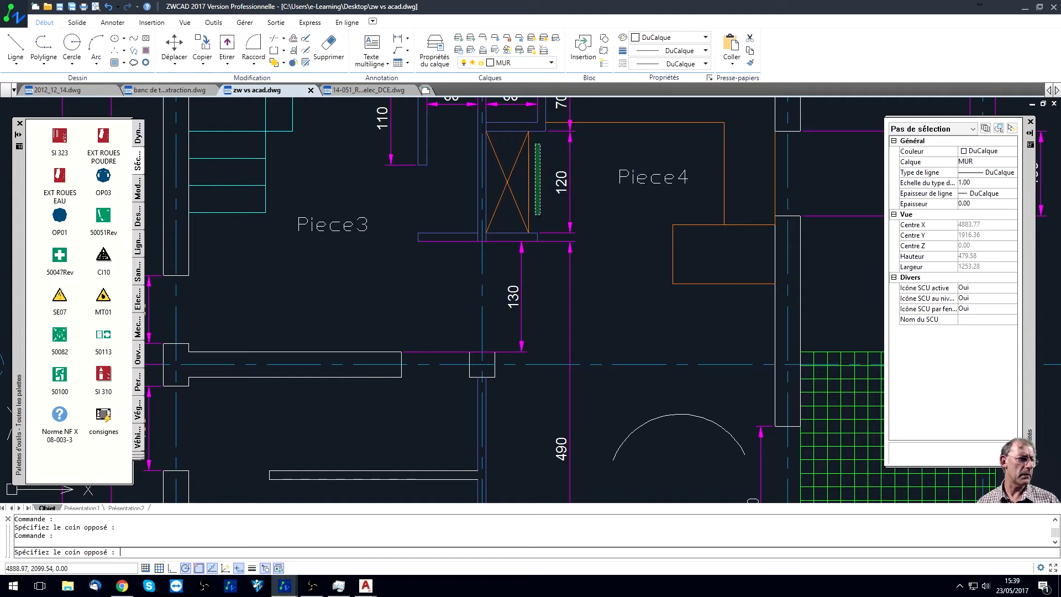
click(480, 145)
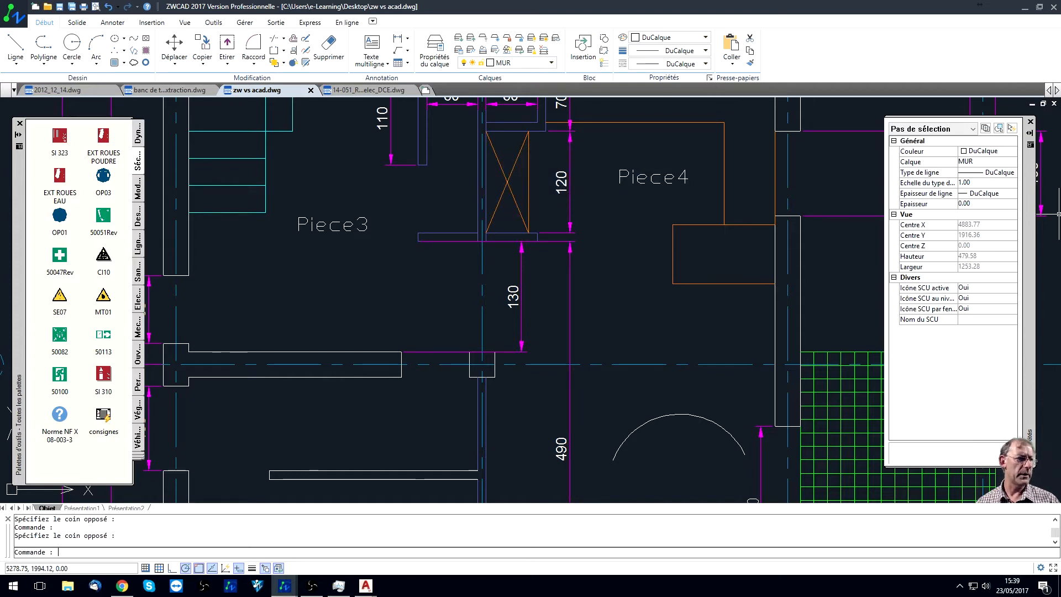
Switch to AutoCAD LT and copy the crossed cabinet from Piece4 to the Piece2 corner where the blue partition meets the lower wall
key(alt+Tab)
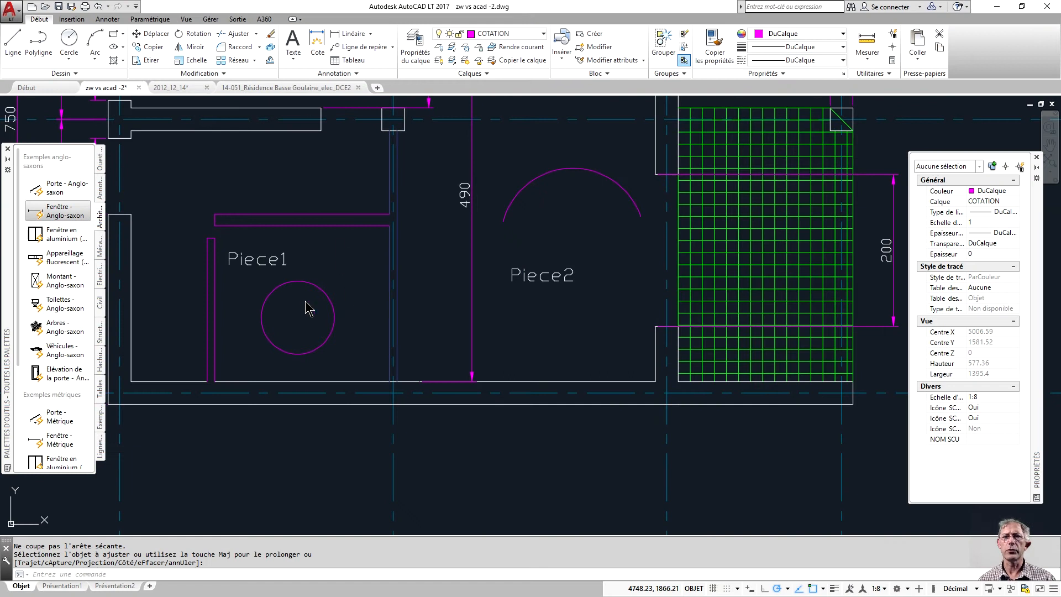
scroll(334, 252, down, 8)
scroll(367, 193, up, 6)
mouse_move(362, 193)
middle_down()
mouse_move(361, 182)
mouse_move(354, 293)
middle_up()
scroll(354, 292, up, 4)
click(345, 295)
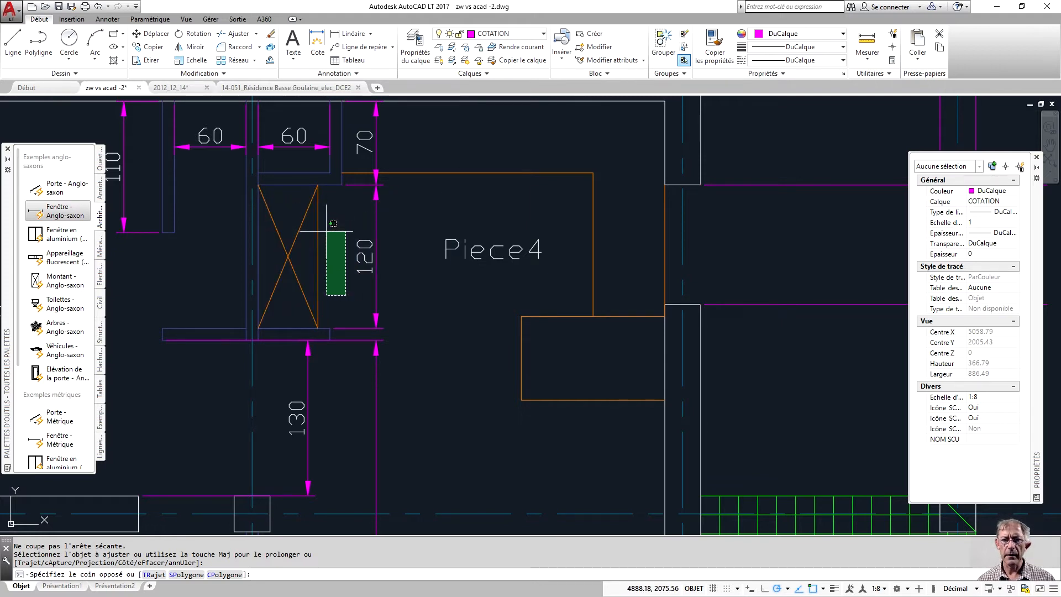
click(274, 223)
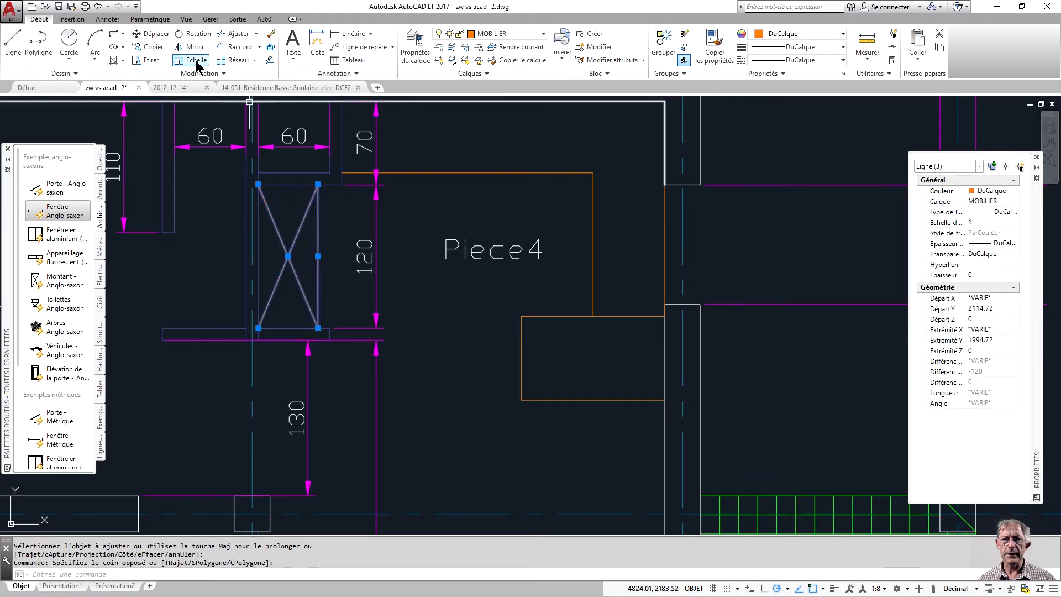
click(153, 49)
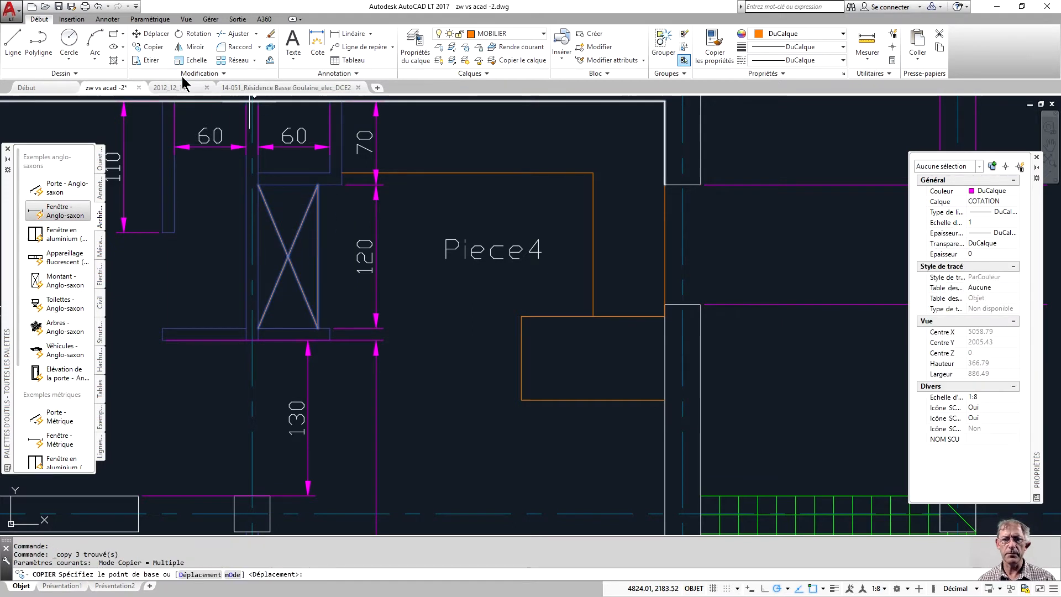
click(258, 328)
scroll(265, 320, down, 5)
scroll(351, 265, up, 8)
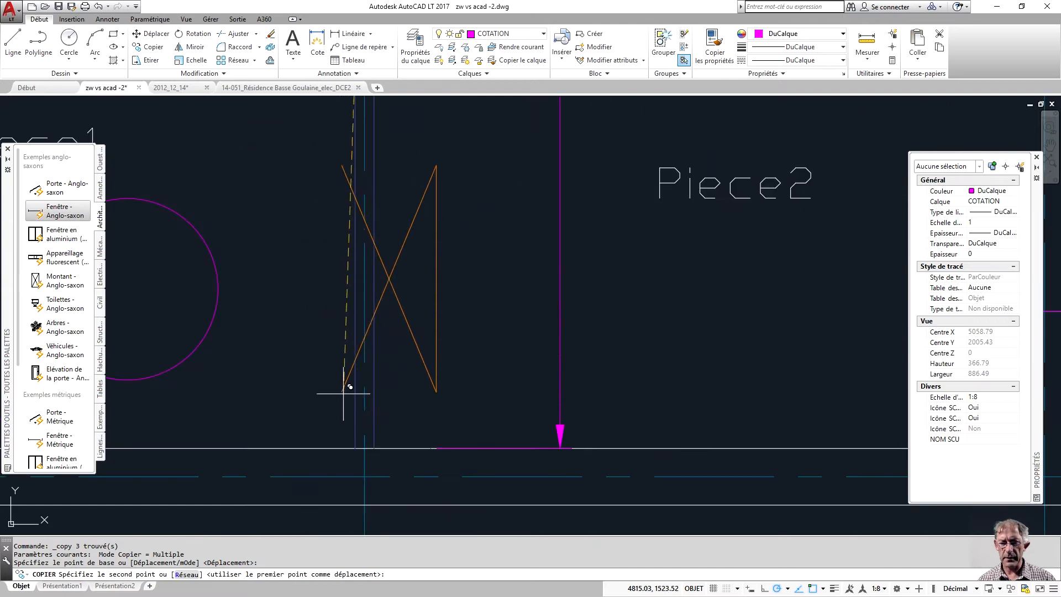
click(375, 447)
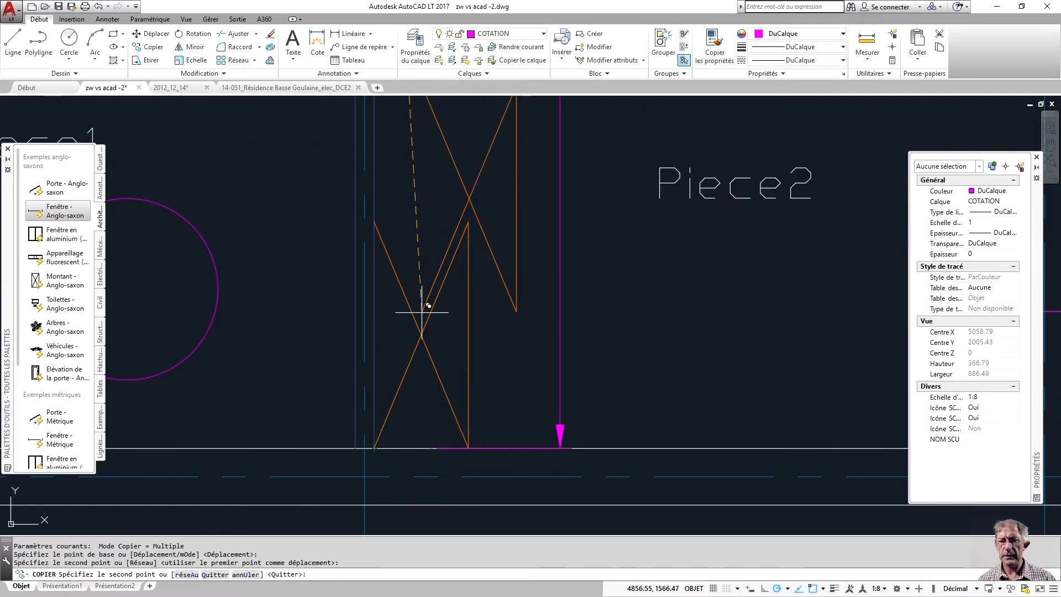
key(Return)
scroll(420, 262, down, 4)
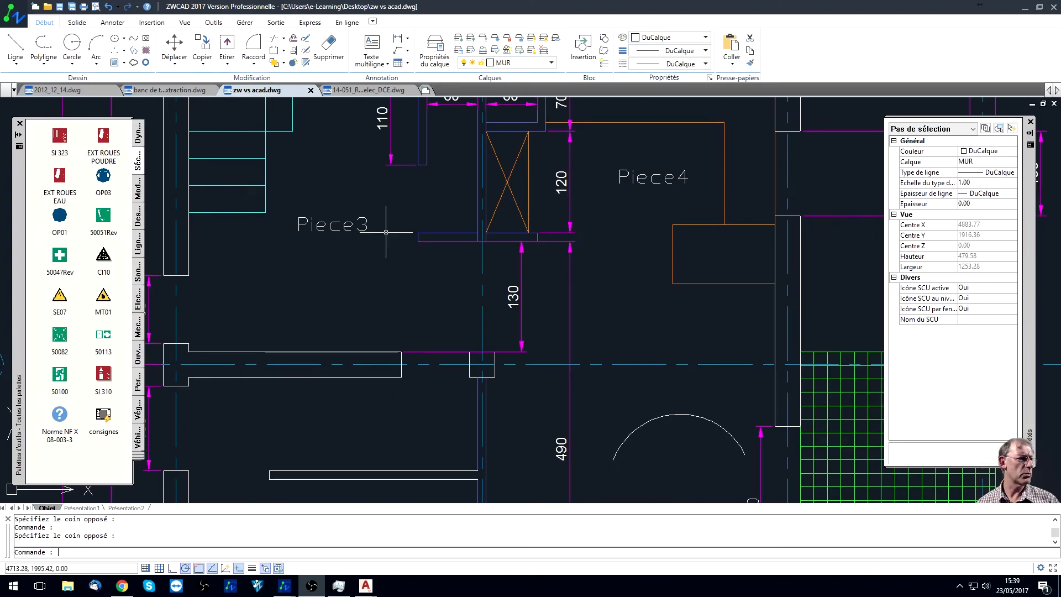
Switch to ZWCAD and copy the crossed cabinet from its lower-left corner to the junction of the blue partition and lower wall in Piece2
scroll(512, 188, up, 3)
click(503, 178)
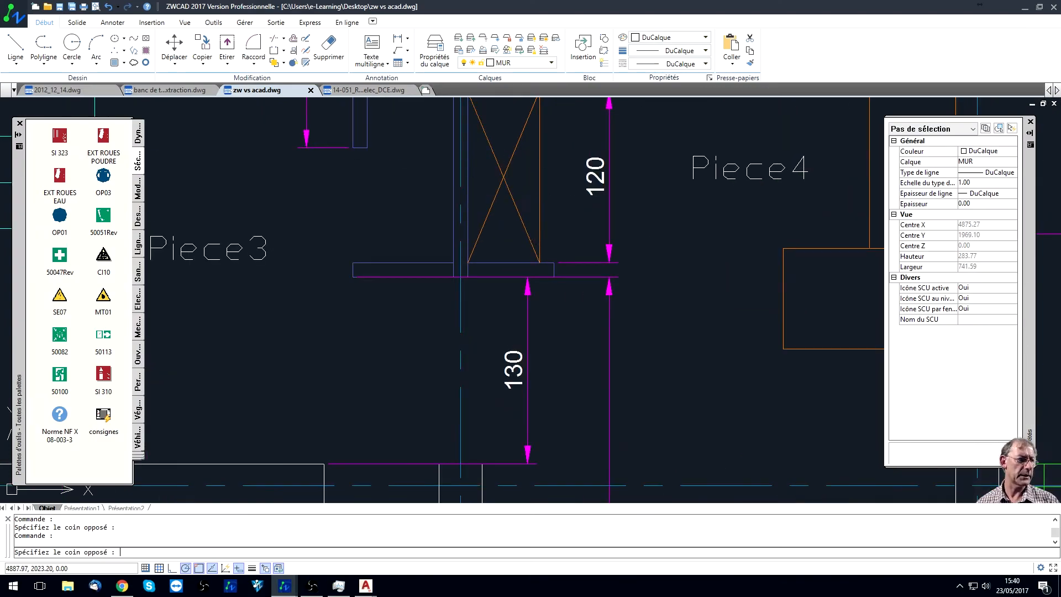
click(497, 138)
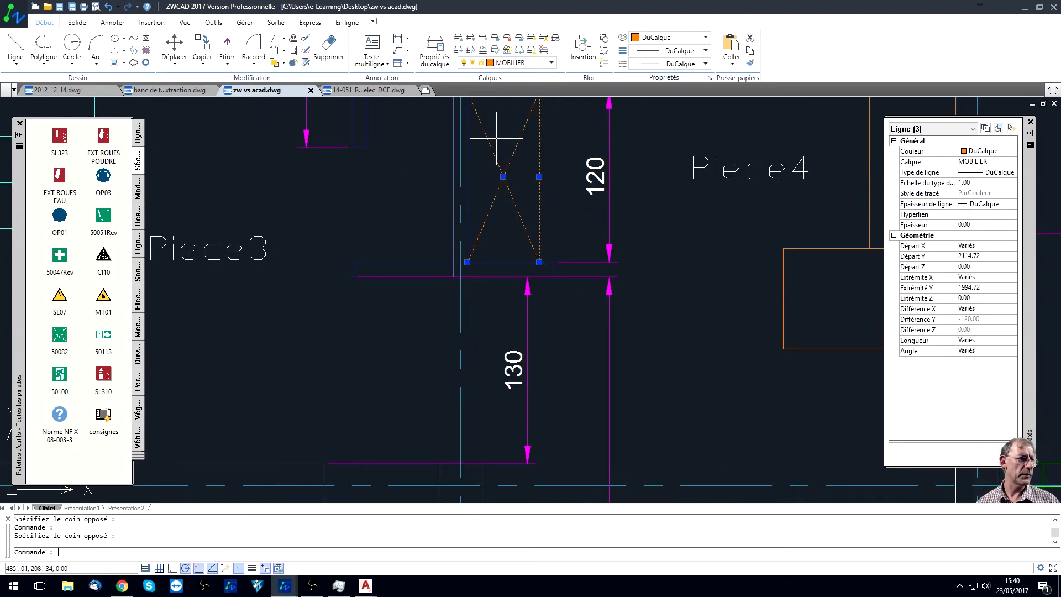
click(205, 47)
click(467, 261)
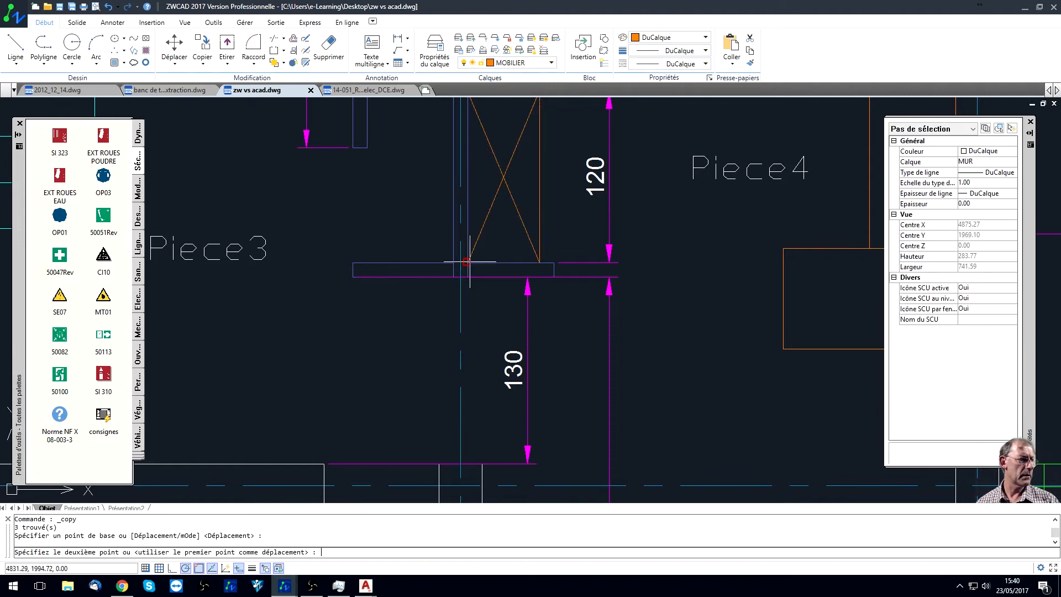
scroll(470, 254, down, 4)
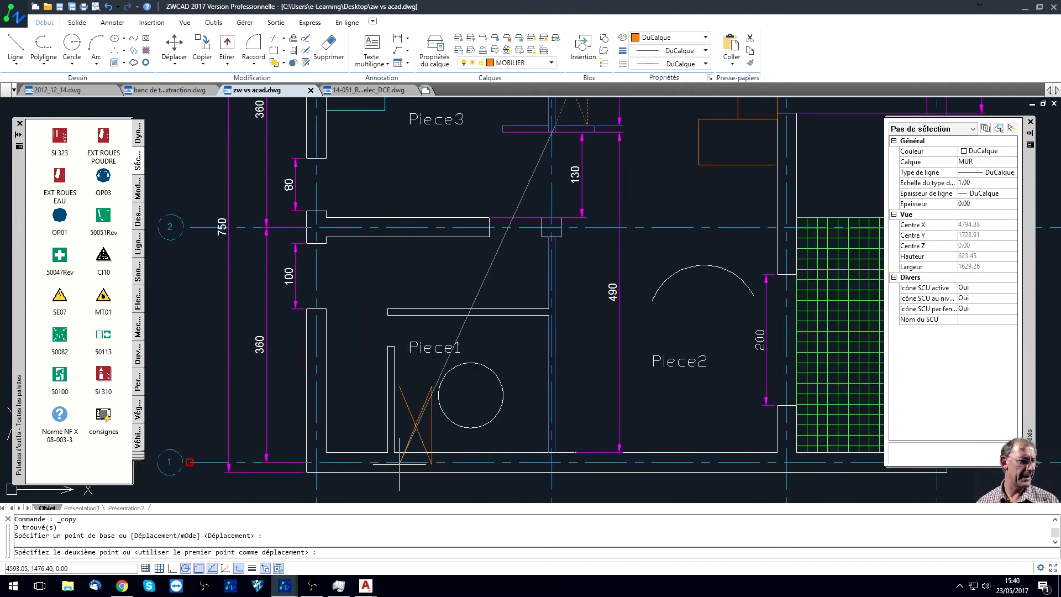
scroll(554, 452, up, 2)
click(554, 445)
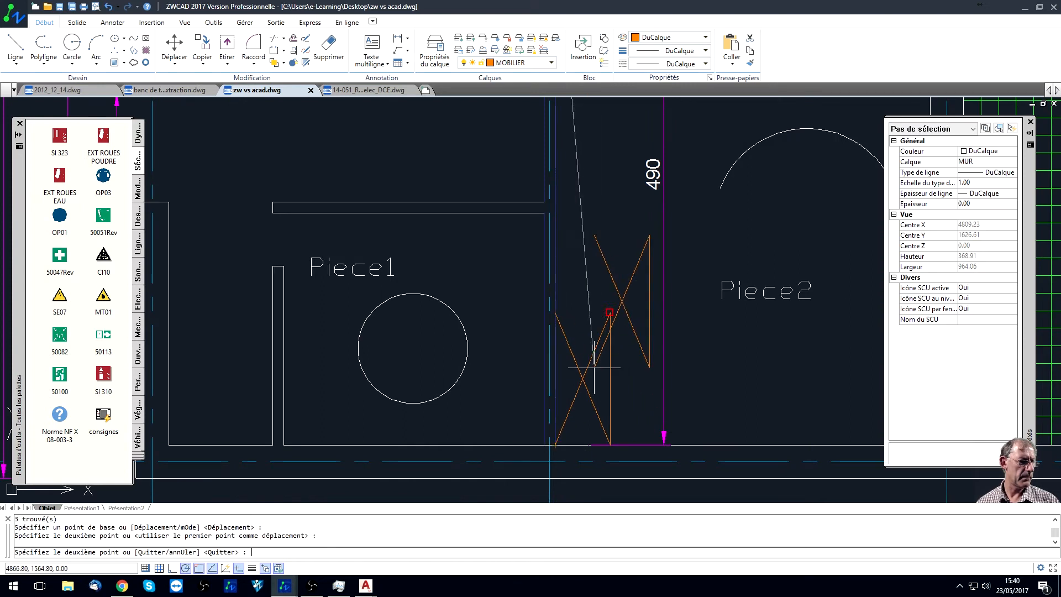
key(Return)
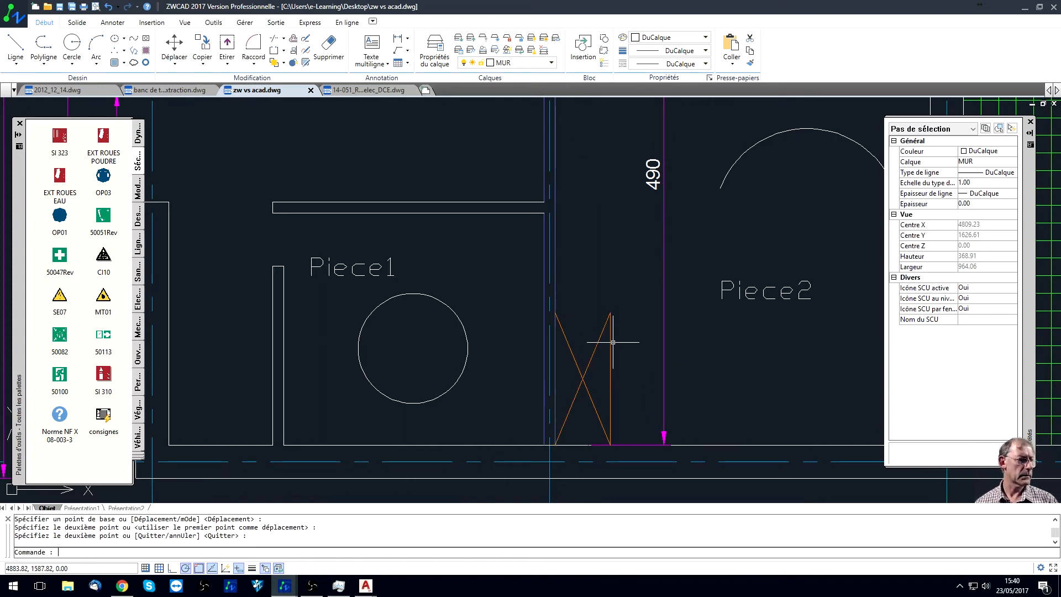
scroll(619, 313, down, 3)
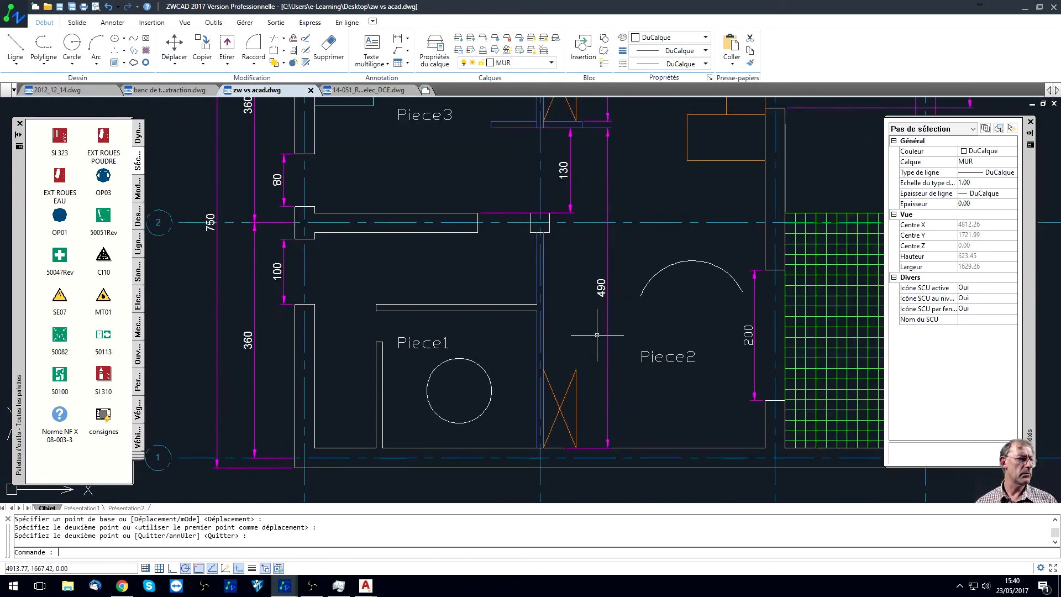
middle_drag(496, 302, 581, 272)
click(489, 378)
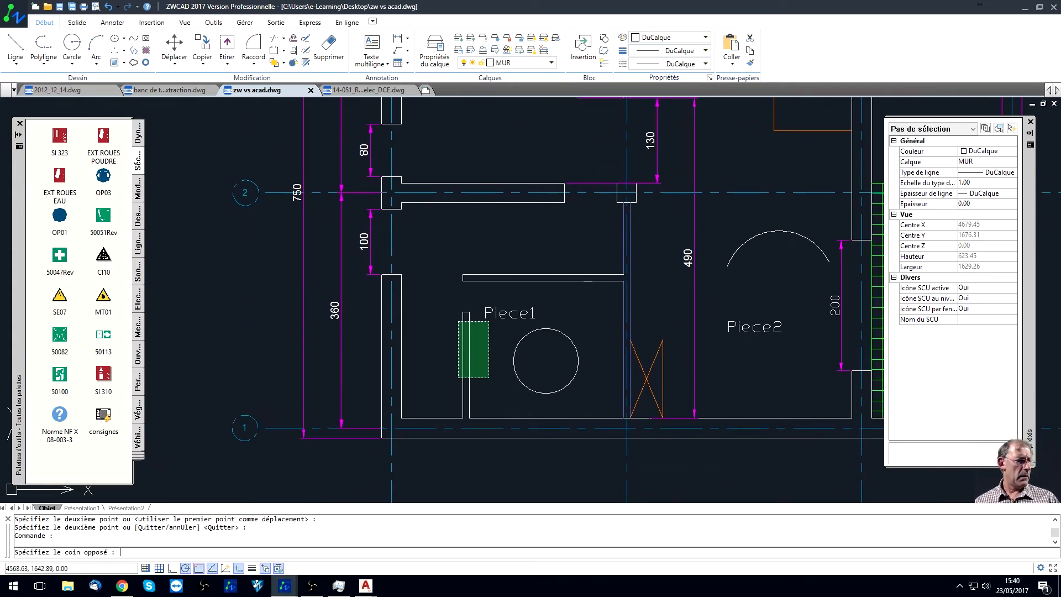
click(475, 355)
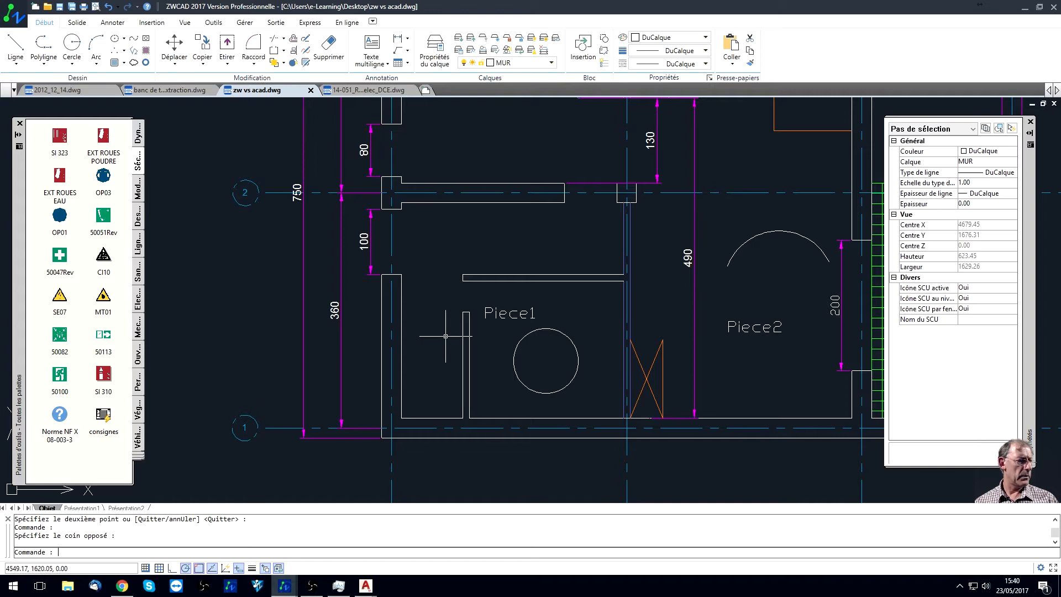
middle_drag(549, 231, 530, 315)
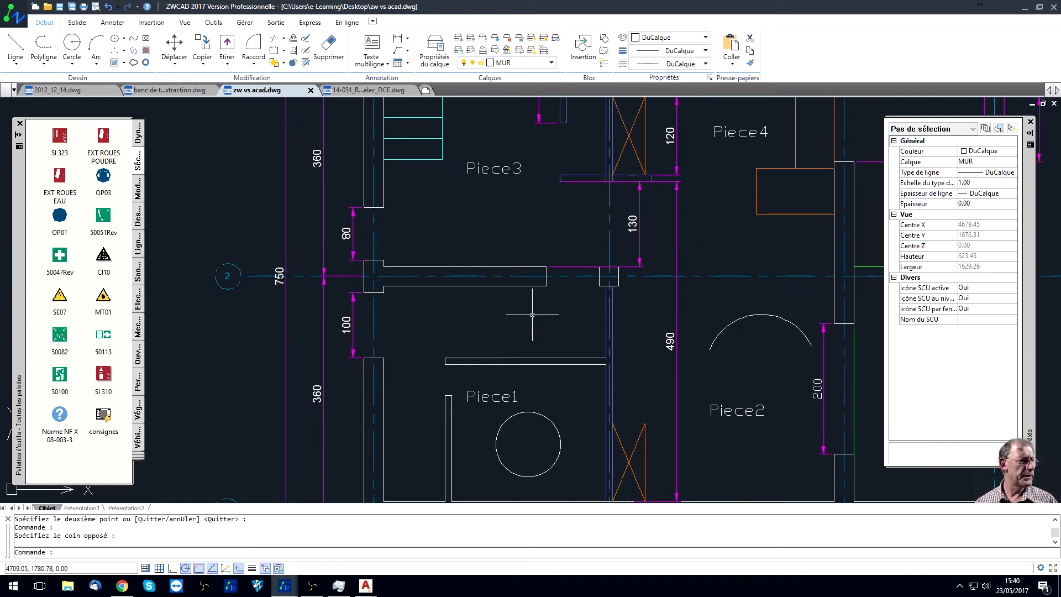
scroll(530, 315, up, 1)
scroll(526, 317, down, 1)
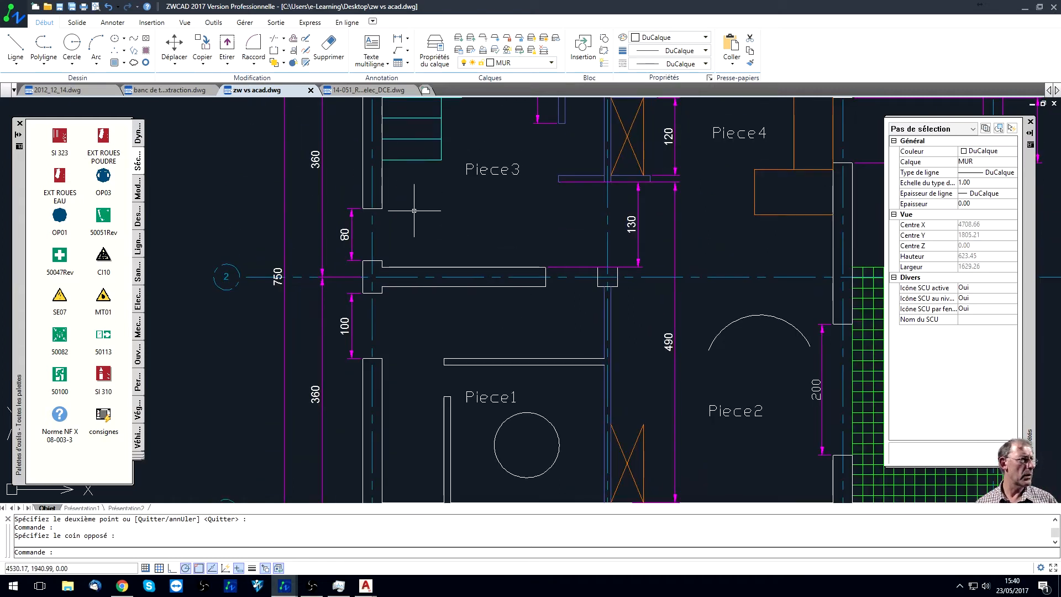
key(alt+Tab)
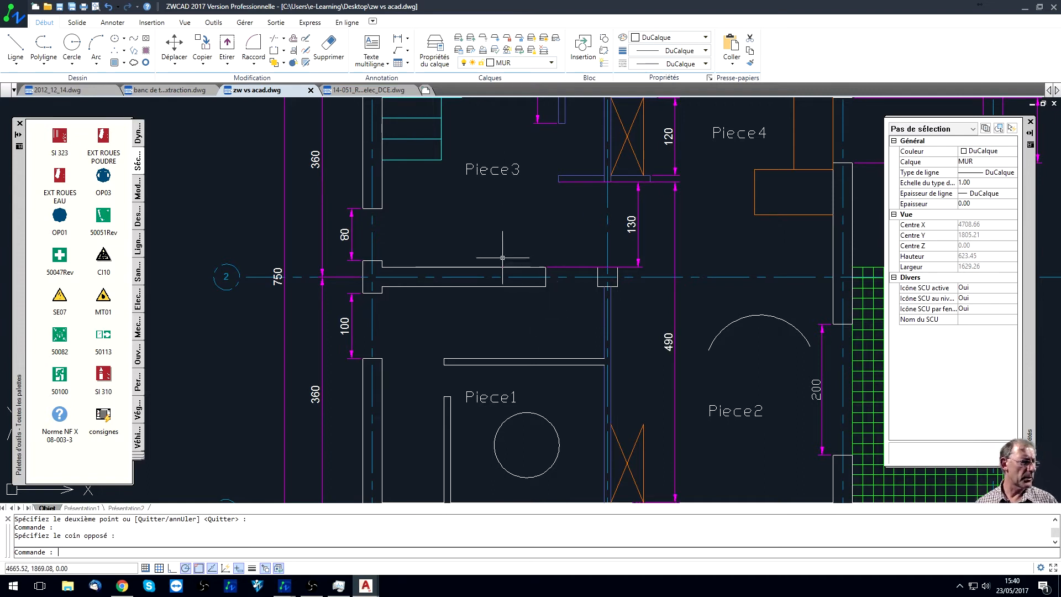
key(alt+Tab)
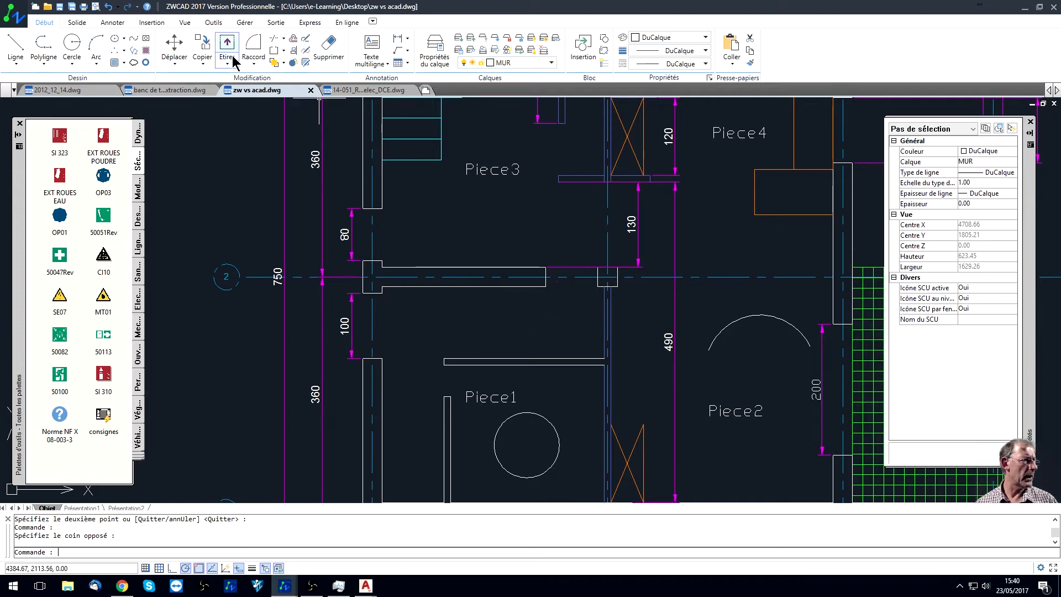
Stretch the free end of the horizontal wall between Piece3 and Piece1 by 100 to the left
click(234, 61)
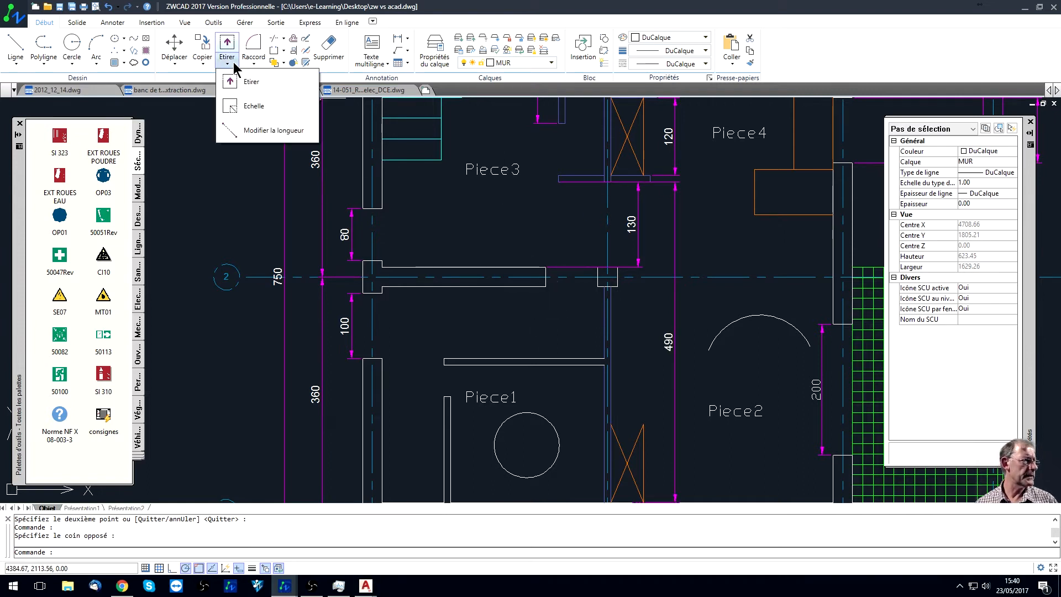
click(251, 82)
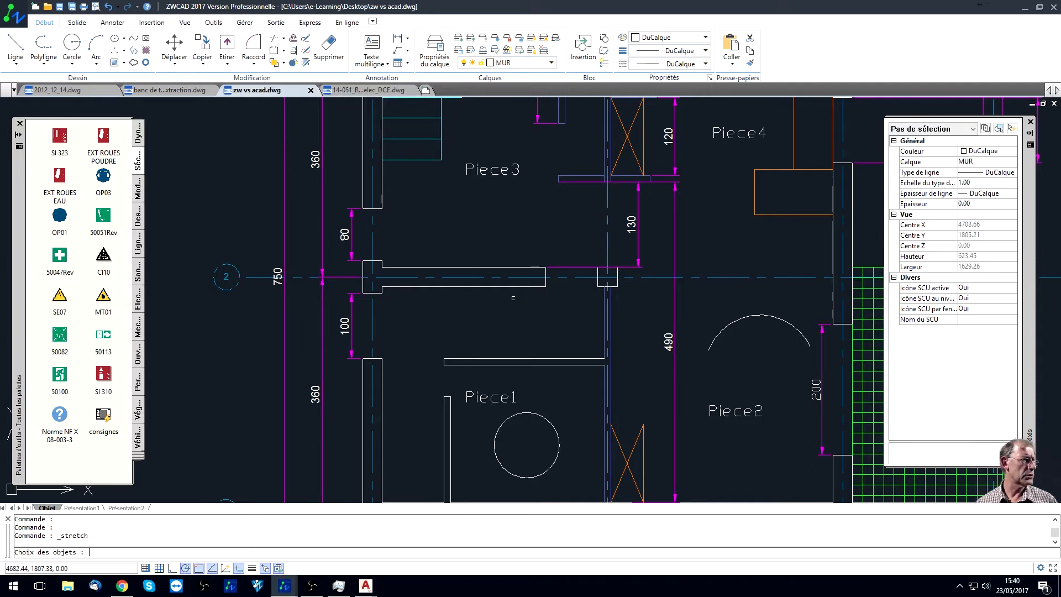
scroll(566, 289, up, 1)
click(566, 318)
click(520, 231)
key(Return)
click(573, 224)
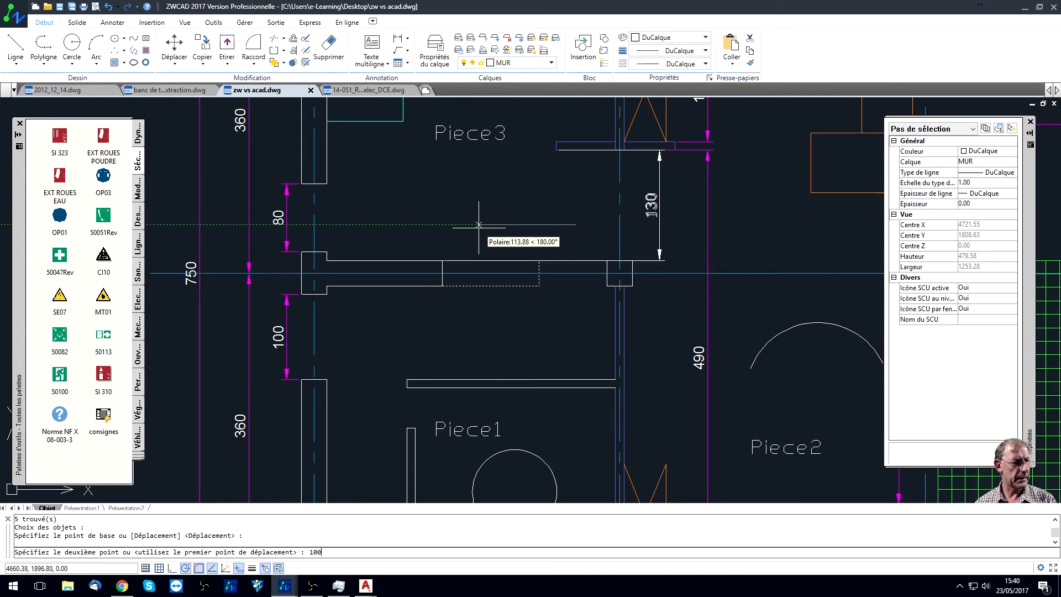
text(100)
key(Return)
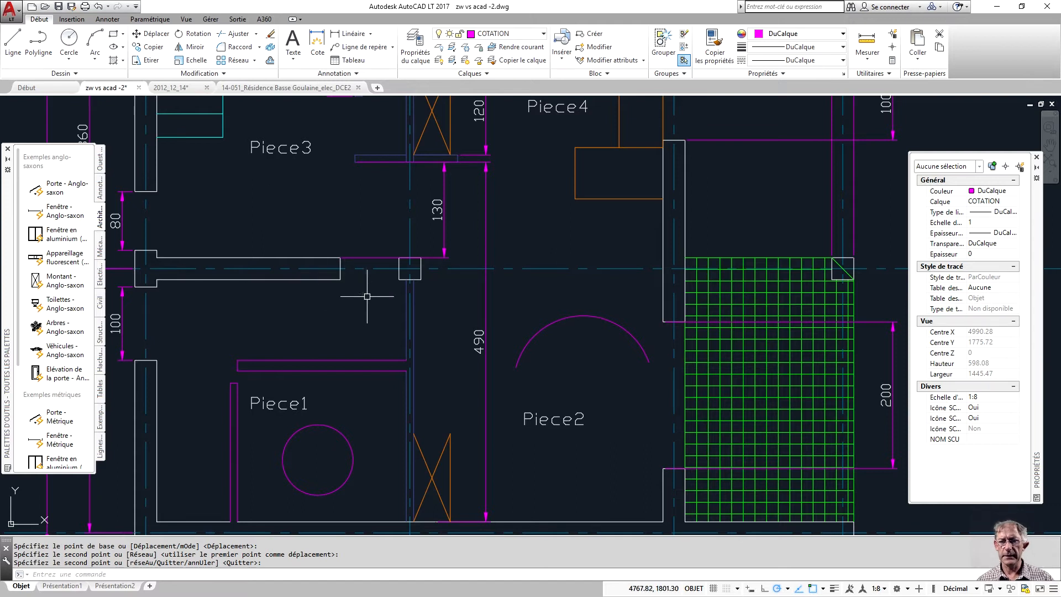
Switch to AutoCAD LT and stretch the free end of the wall between Piece3 and Piece1 by 100 to the left
click(148, 60)
click(374, 306)
click(320, 221)
right_click(320, 217)
click(342, 217)
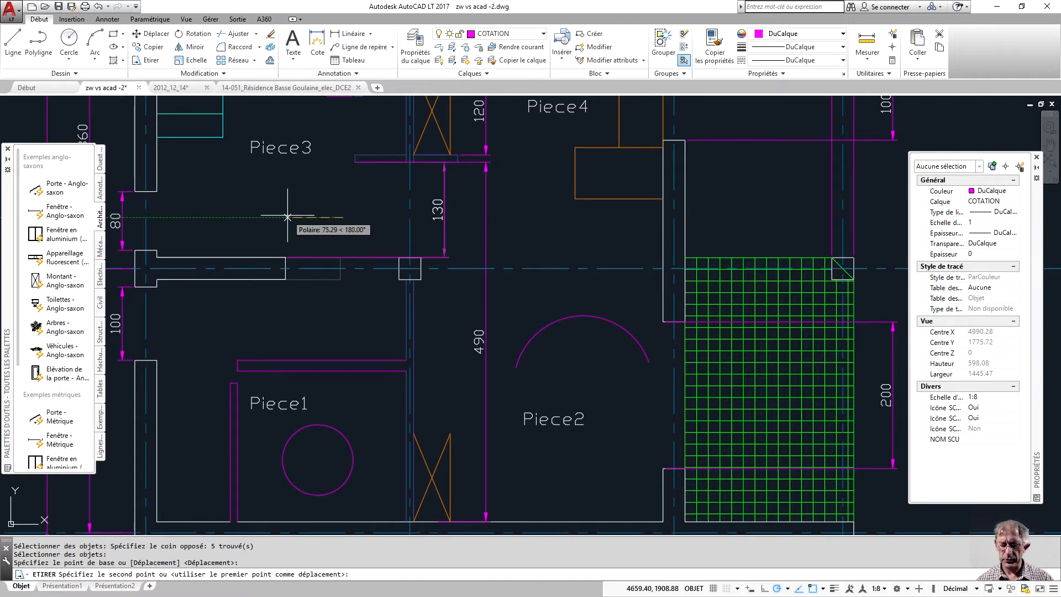
key(Return)
scroll(359, 249, down, 2)
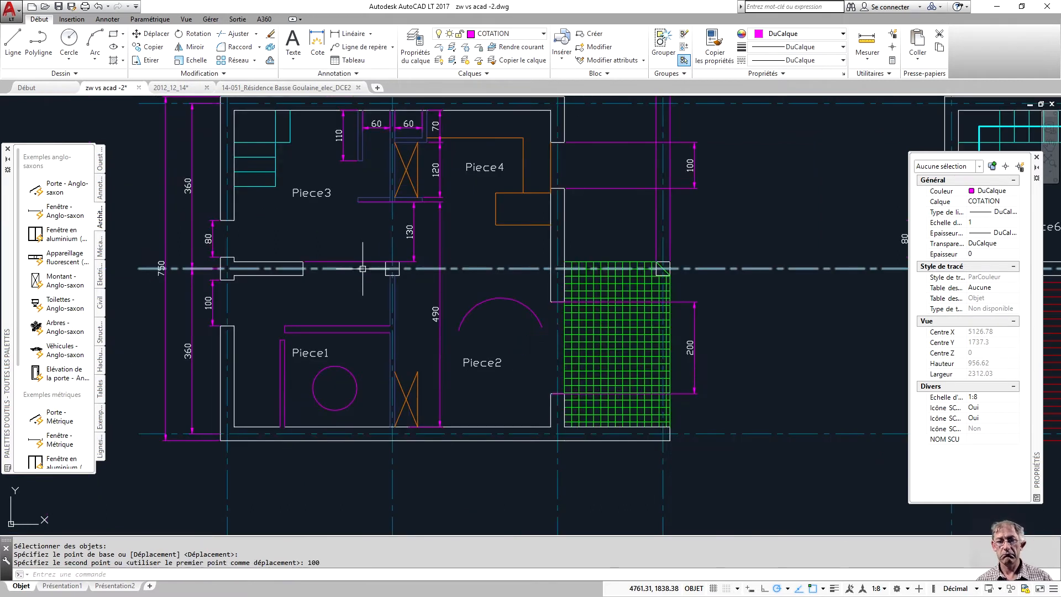
Stretch the whole wall between Piece3 and Piece1 vertically downward, together with its pillar and attached dimensions
scroll(268, 292, up, 2)
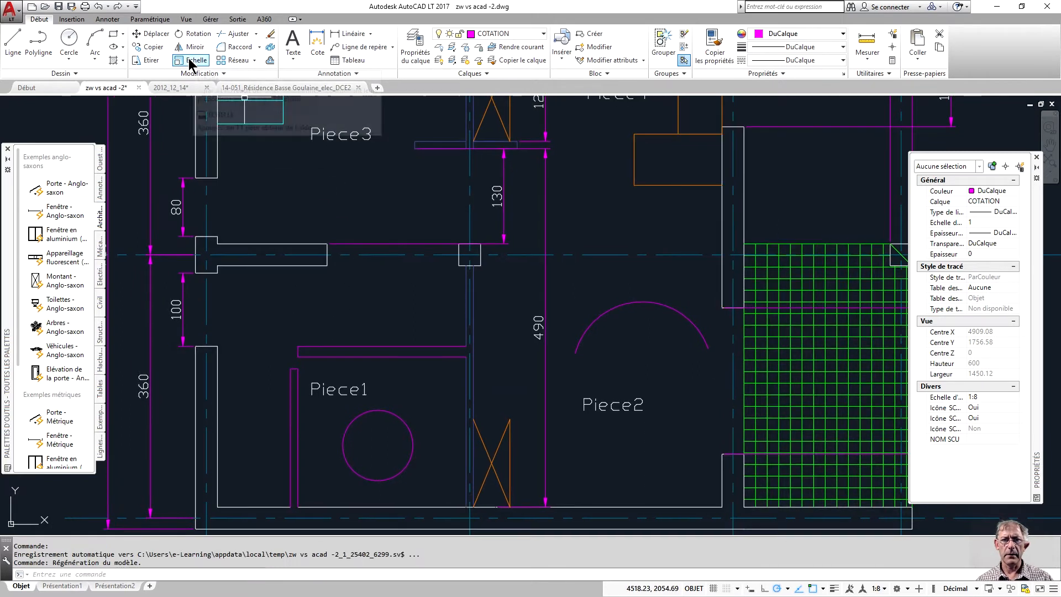
click(147, 60)
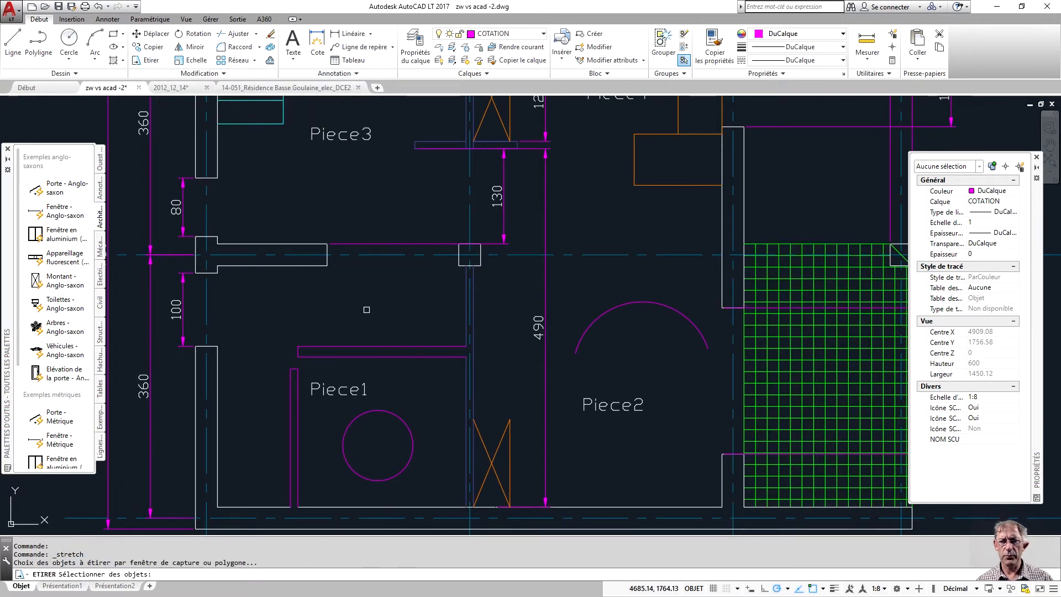
click(342, 309)
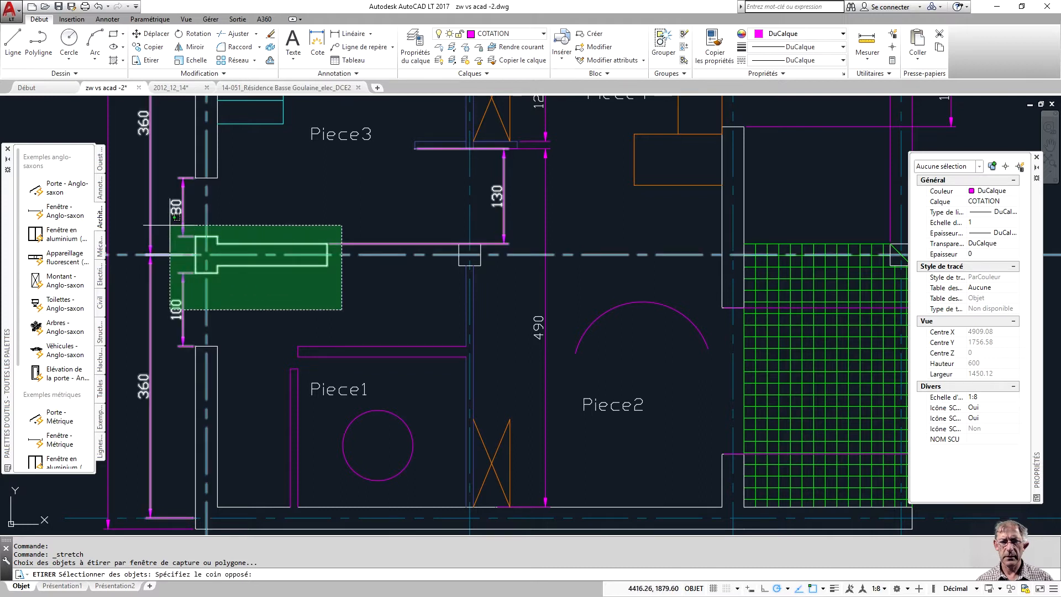
click(184, 227)
key(Return)
click(340, 197)
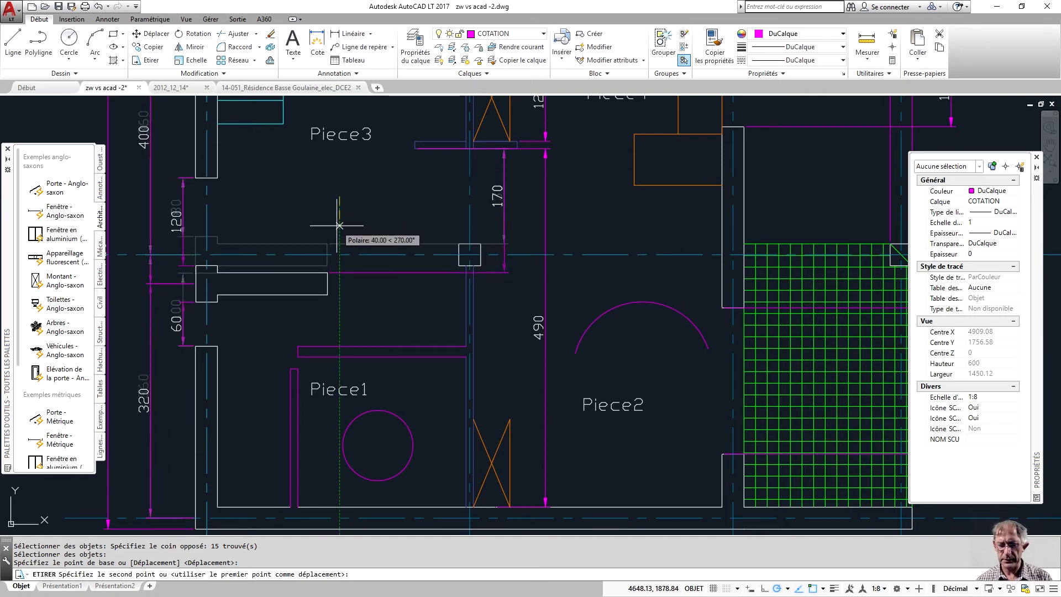
text(0)
key(Return)
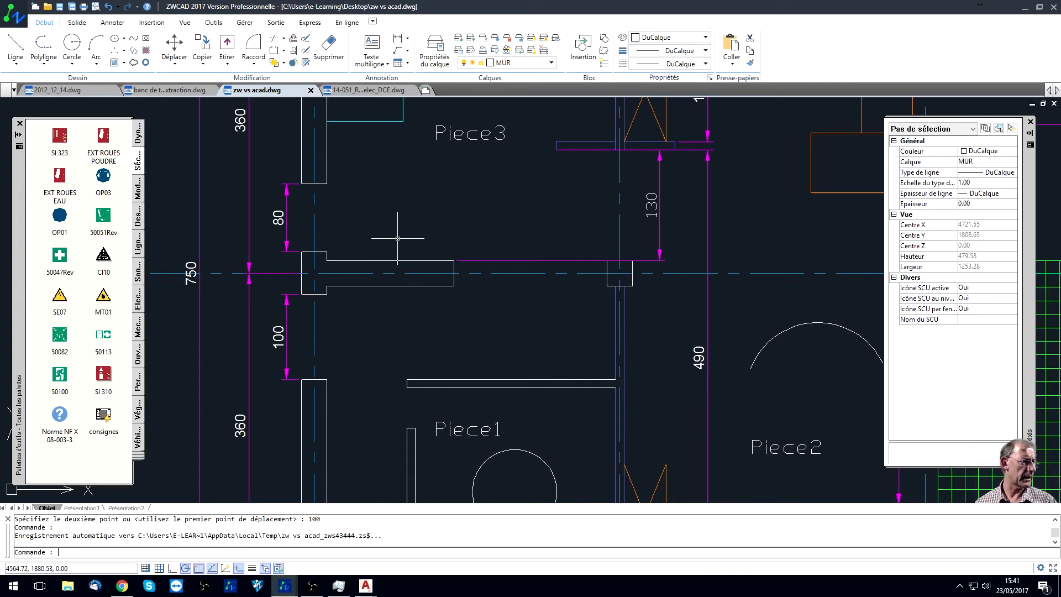
click(367, 321)
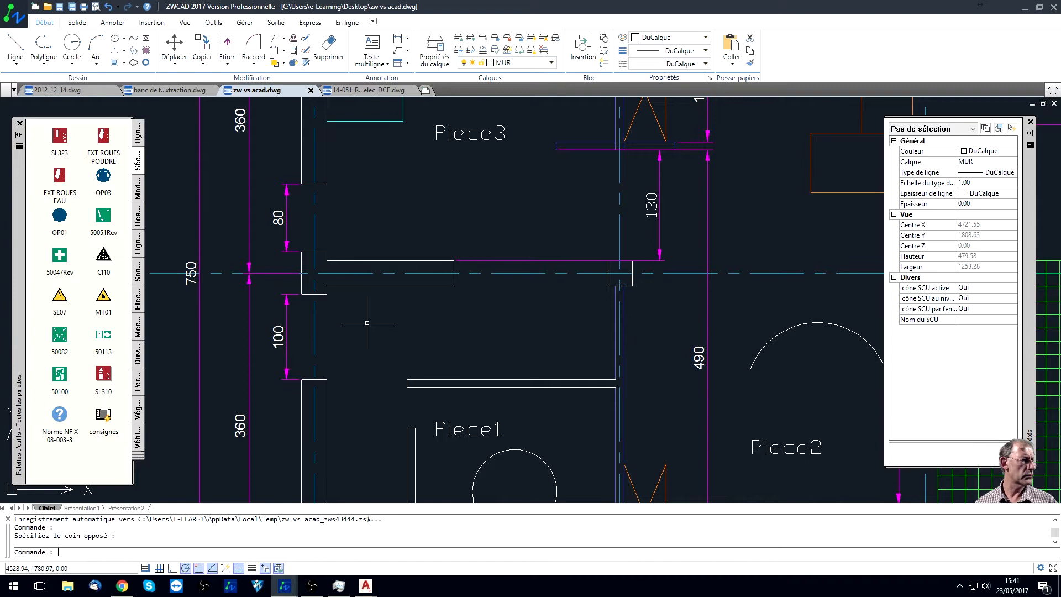
Stretch the whole wall between Piece3 and Piece1 downward by 10, together with its pillar and attached dimensions
click(221, 51)
click(505, 341)
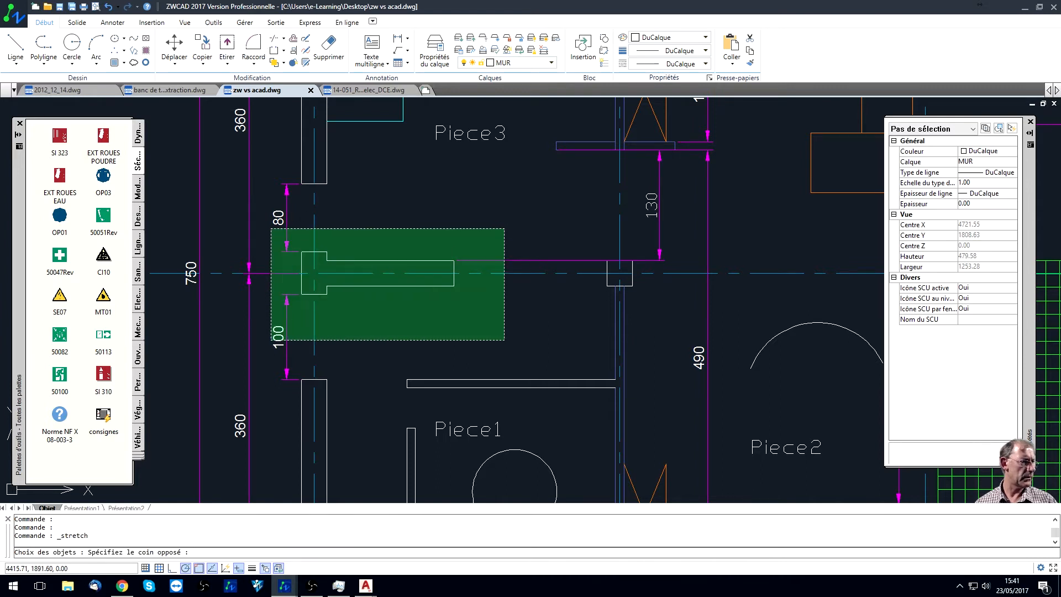
click(269, 224)
key(Return)
click(478, 305)
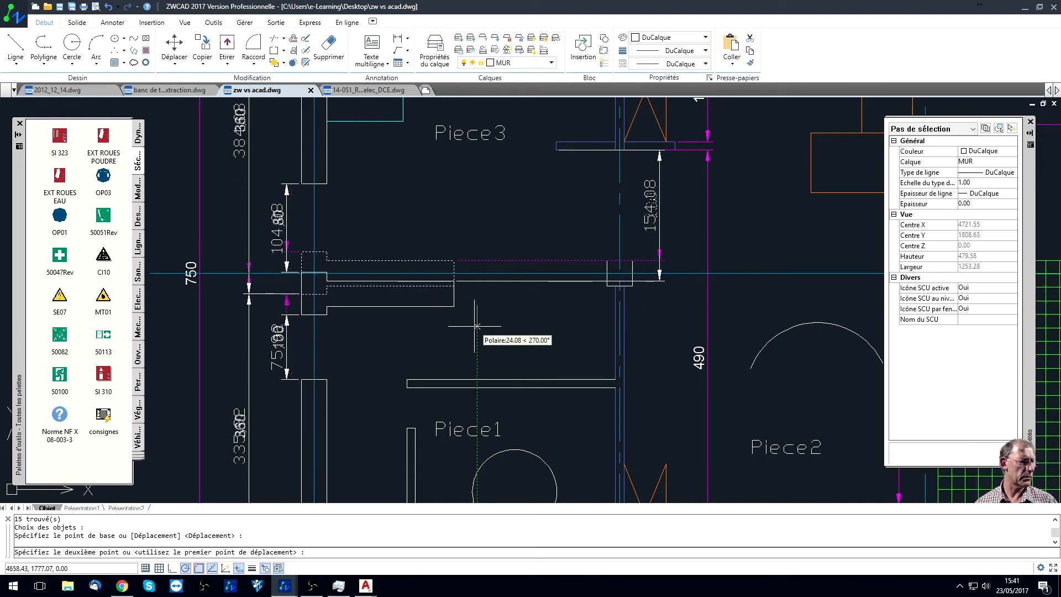
text(10)
key(Return)
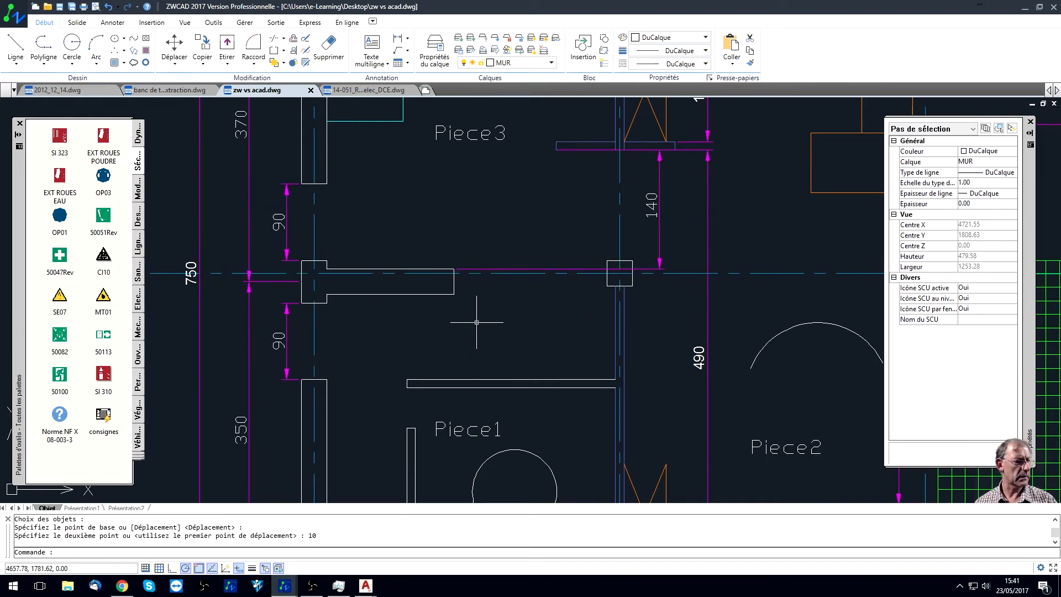
Try starting the Offset and Explode commands without applying them, and look at the Move tool's variants
scroll(458, 224, down, 1)
middle_drag(458, 225, 416, 267)
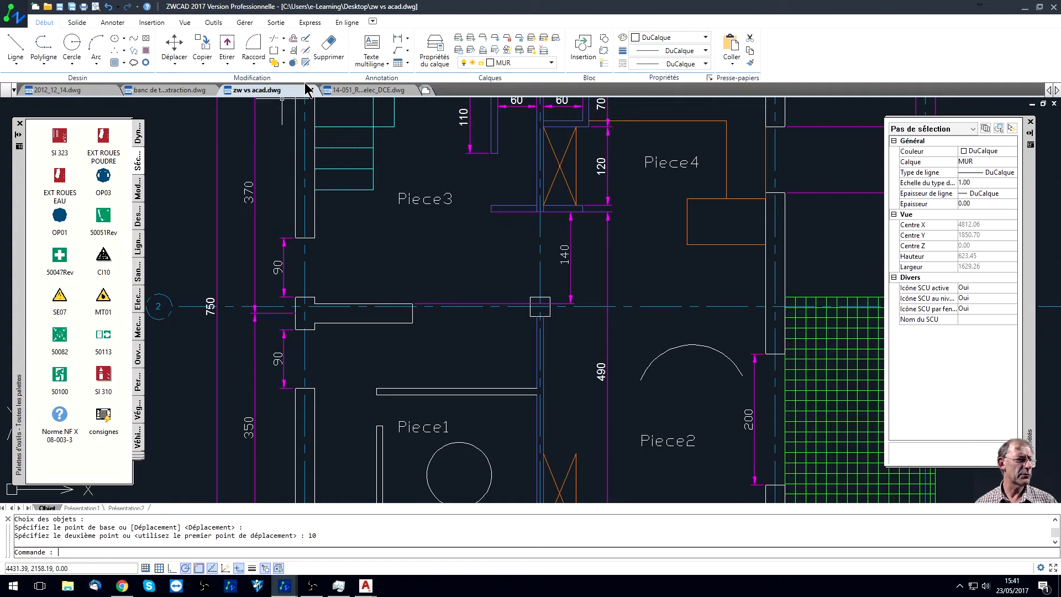
click(293, 48)
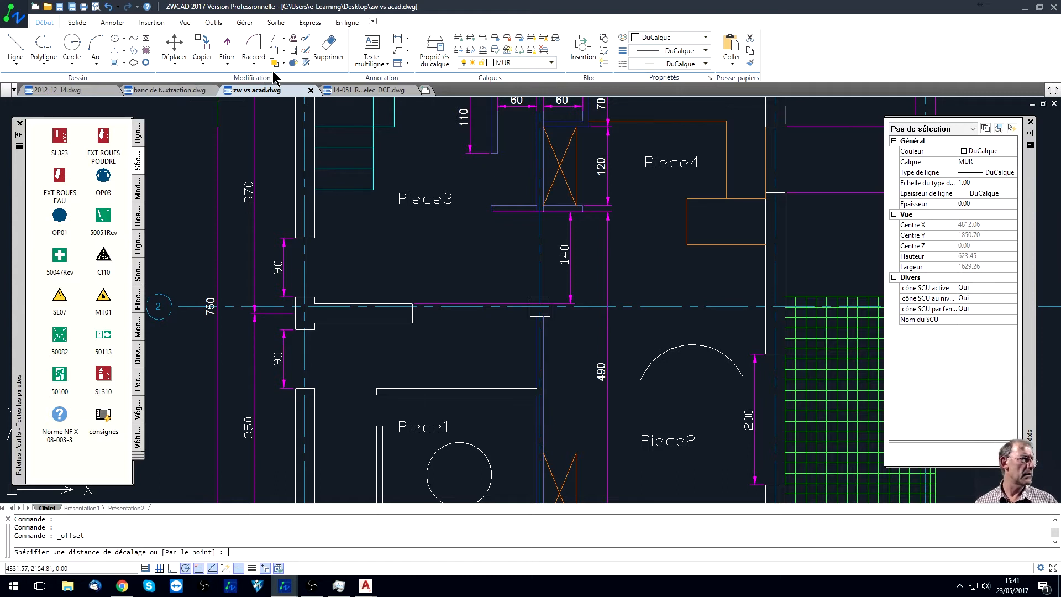
click(175, 64)
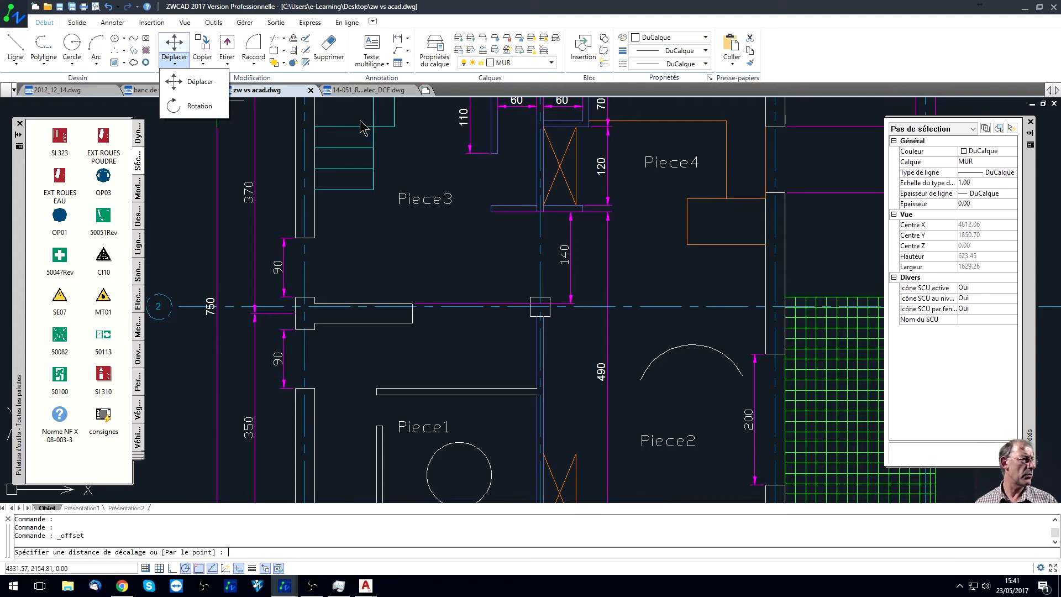
click(294, 63)
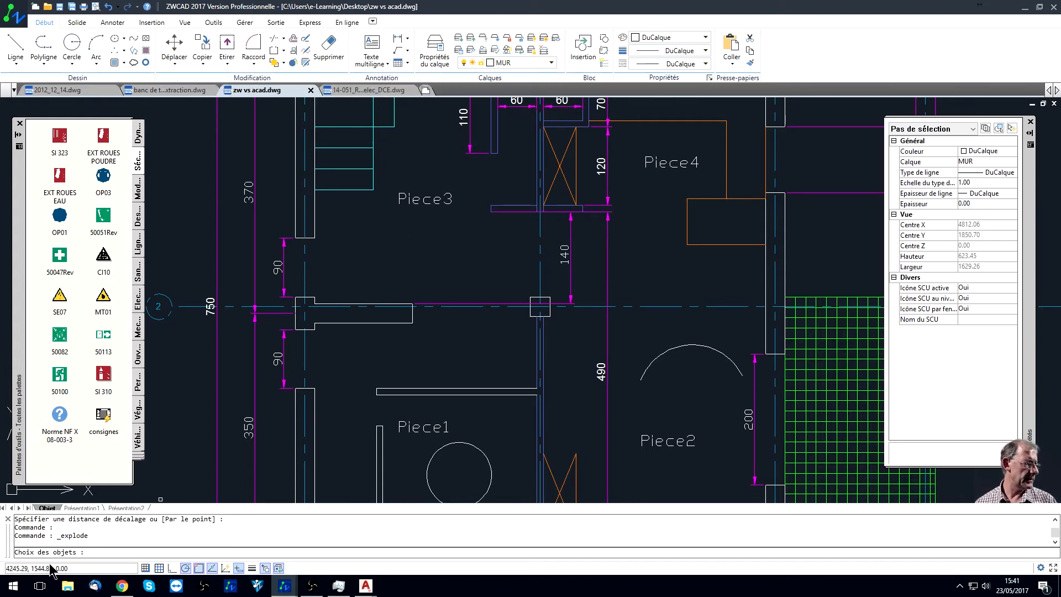
key(Escape)
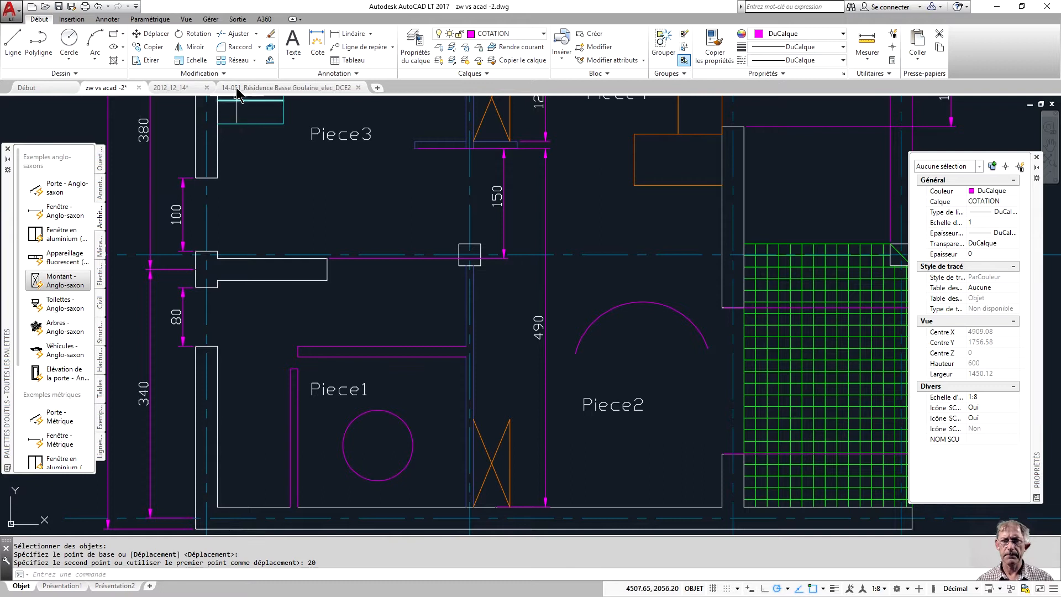
Switch to AutoCAD LT and start Offset and Explode in turn, cancelling each command
click(270, 60)
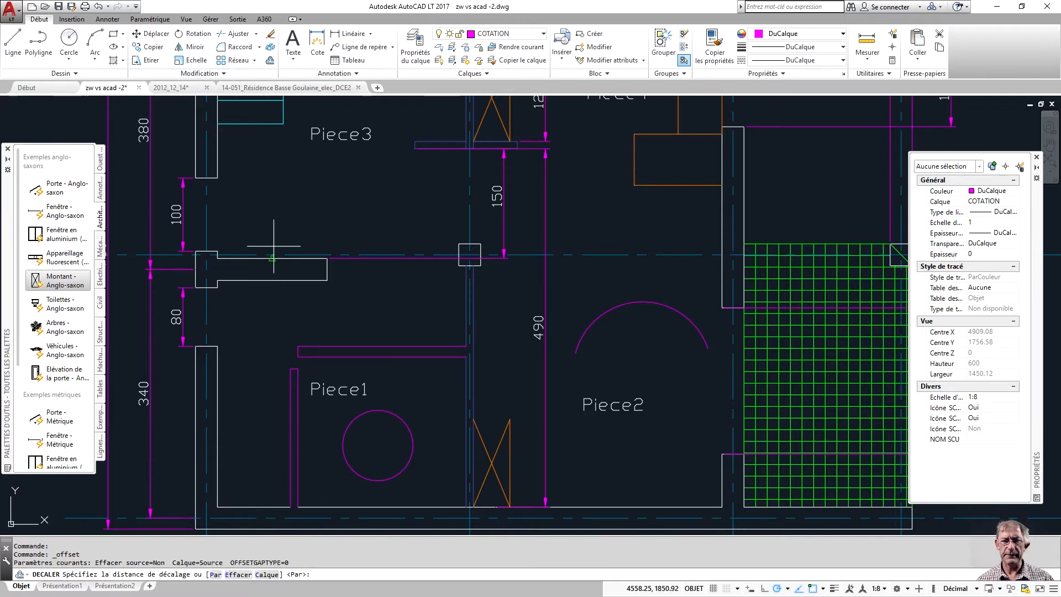
key(Escape)
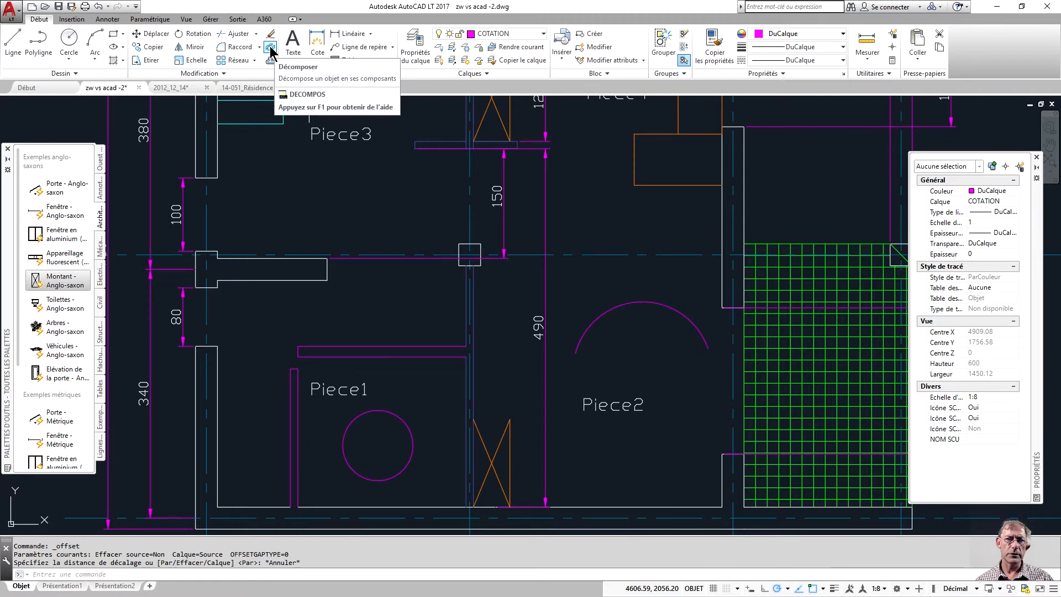
click(270, 49)
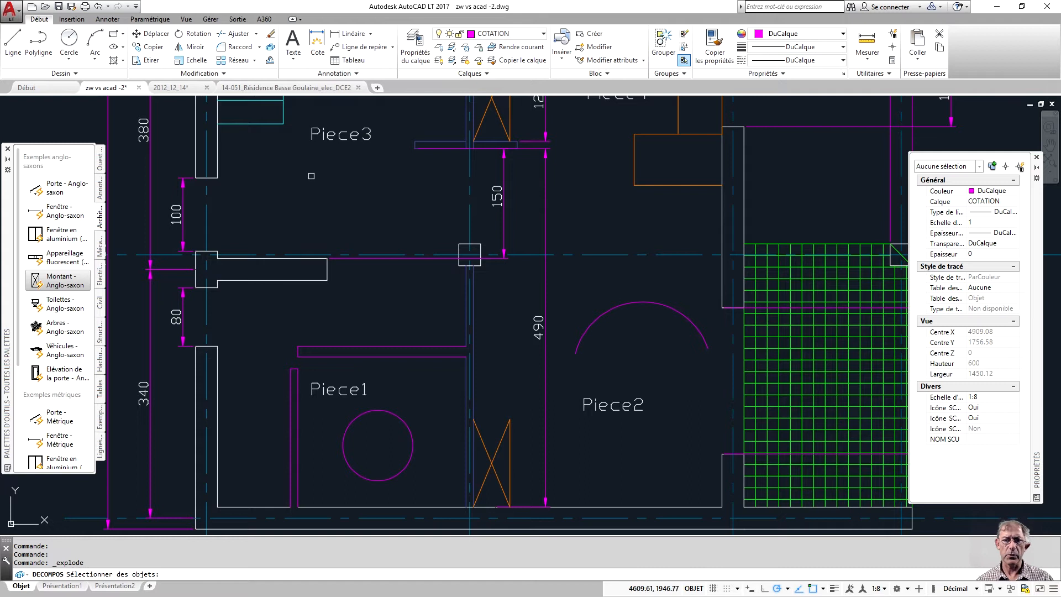
key(Escape)
scroll(339, 212, down, 2)
middle_drag(322, 216, 306, 272)
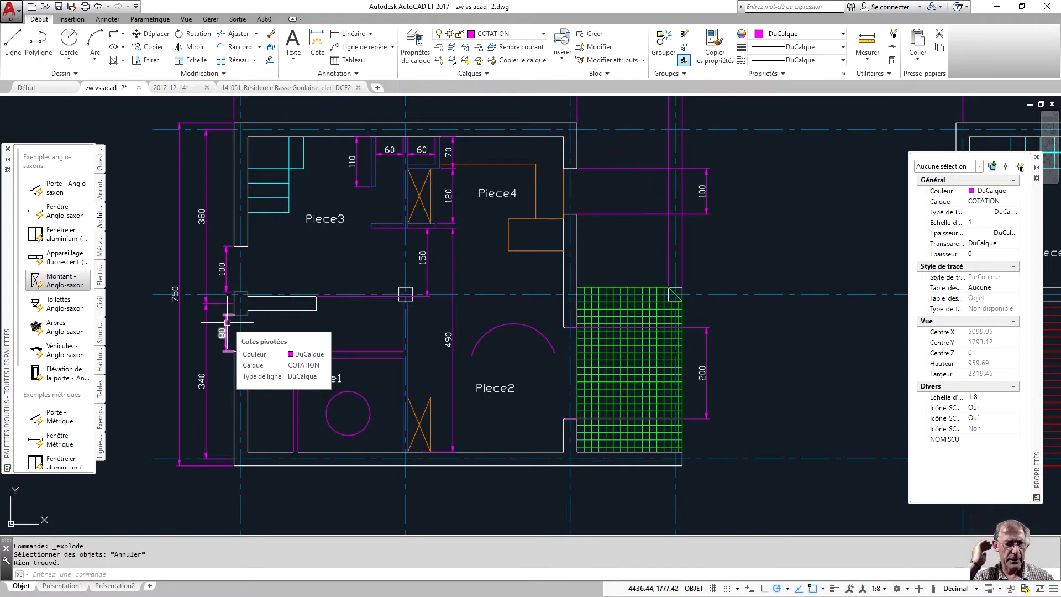
middle_drag(299, 248, 297, 278)
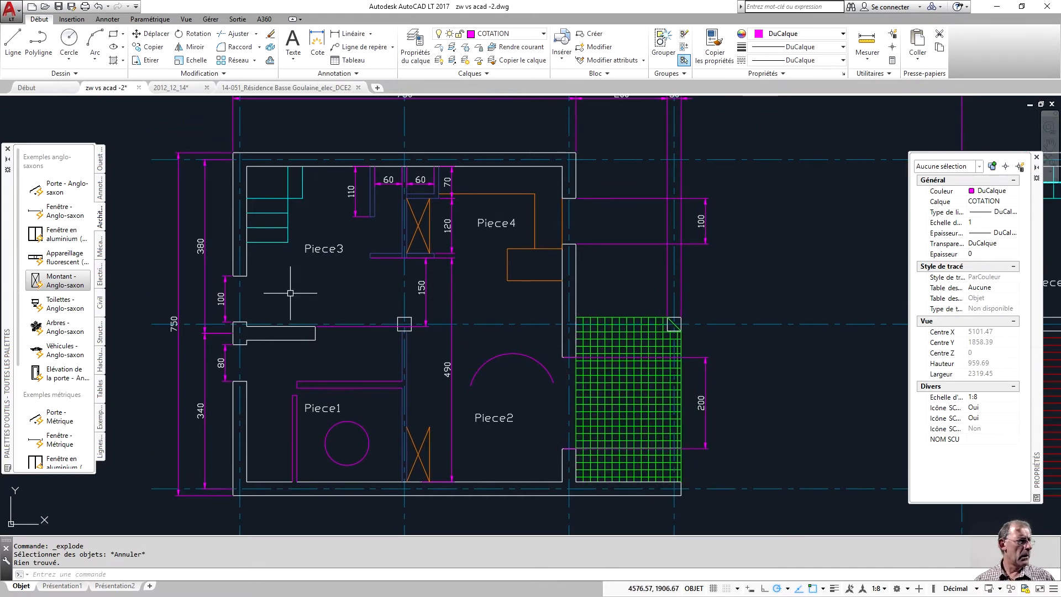
scroll(339, 281, down, 2)
middle_drag(350, 282, 313, 276)
scroll(316, 282, up, 2)
scroll(317, 282, down, 2)
scroll(311, 270, up, 2)
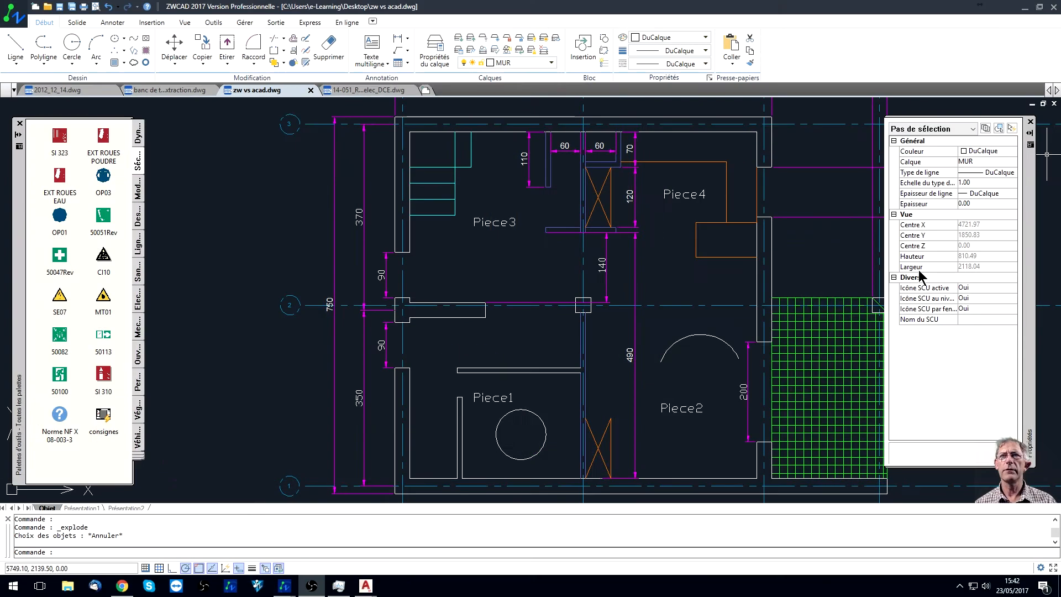
Switch to ZWCAD and inspect the properties of the green terrace hatch beside Piece2, leaving it deselected
scroll(691, 282, down, 1)
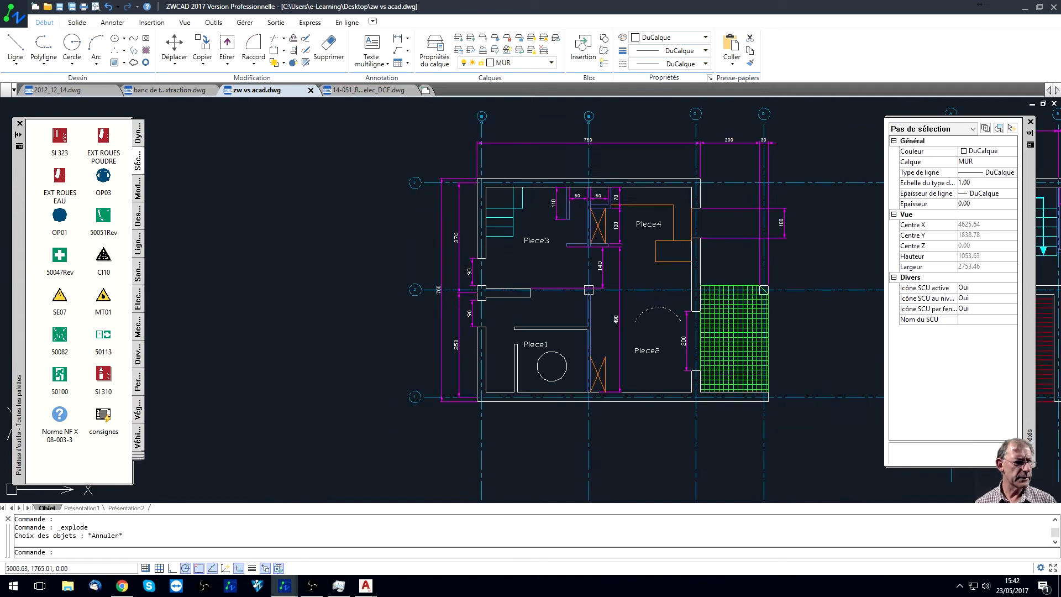
scroll(499, 259, down, 1)
click(664, 316)
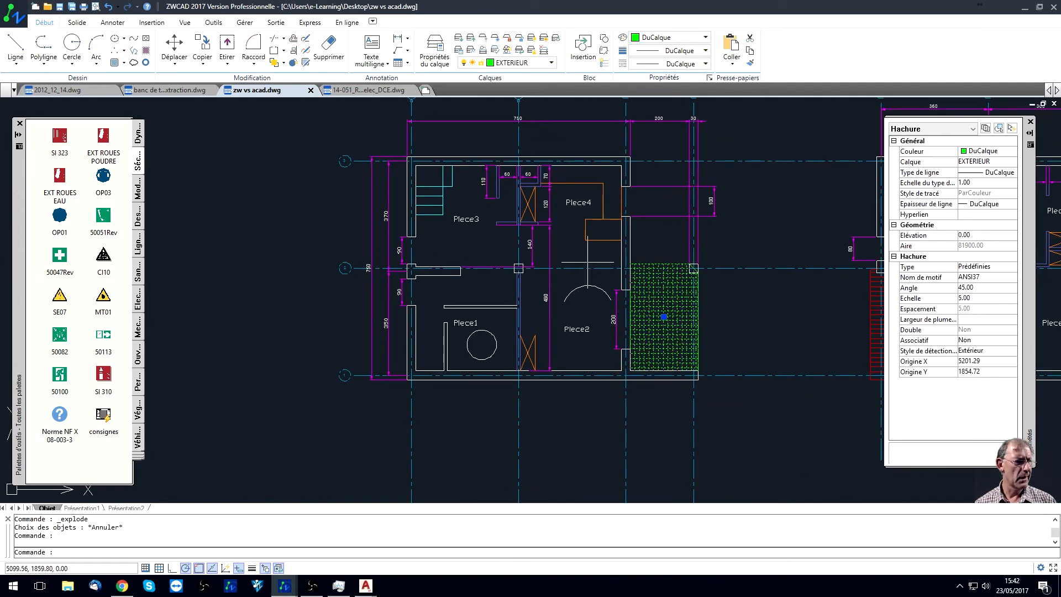
scroll(672, 299, up, 1)
scroll(672, 299, down, 1)
scroll(672, 298, up, 1)
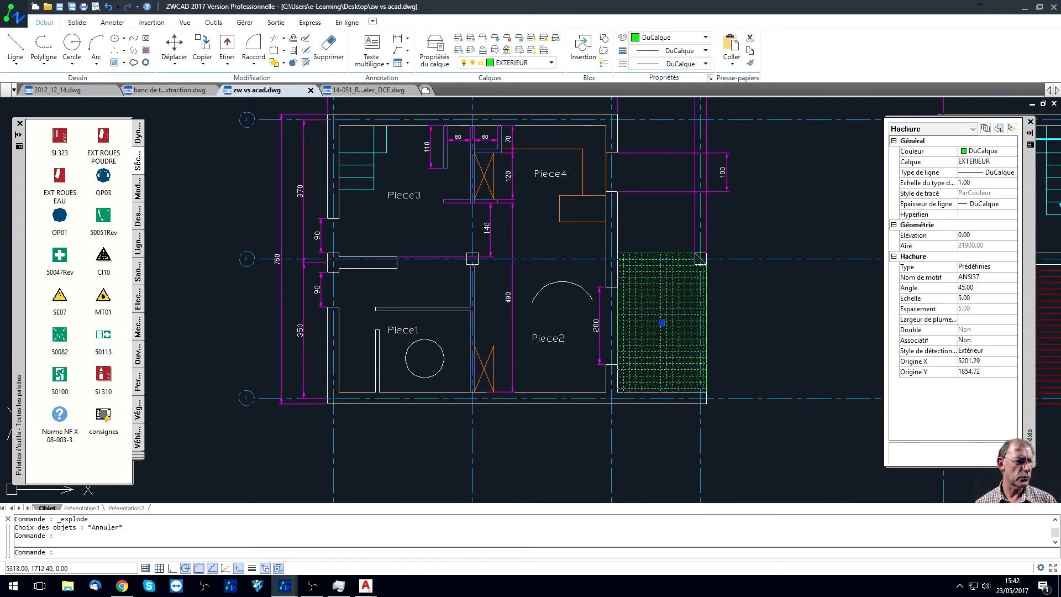
key(Escape)
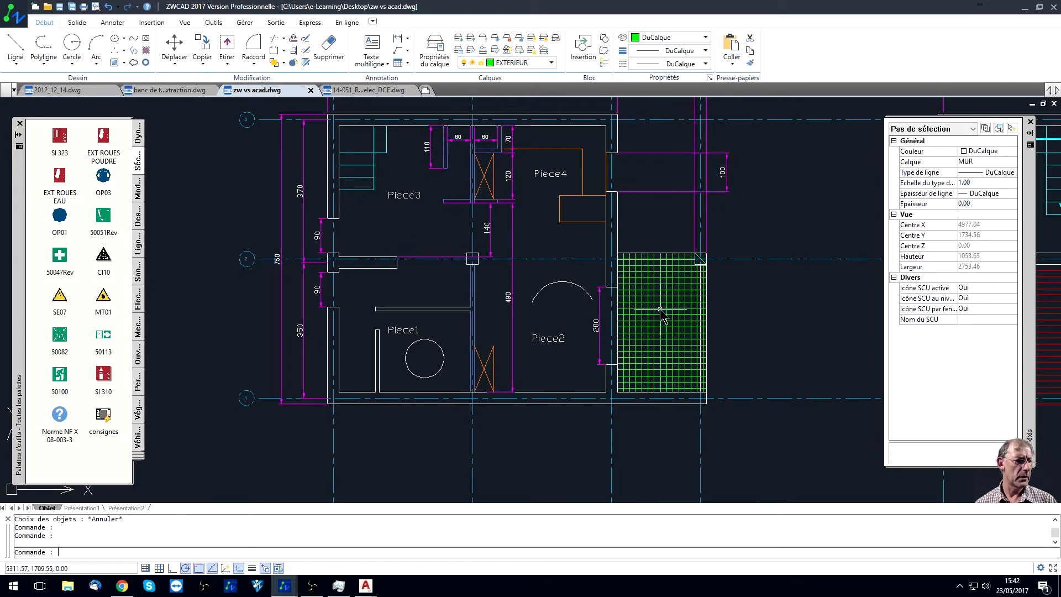
Open the green terrace hatch for editing, look at its pattern choices and place the Hatch dialog on the second screen
double_click(660, 310)
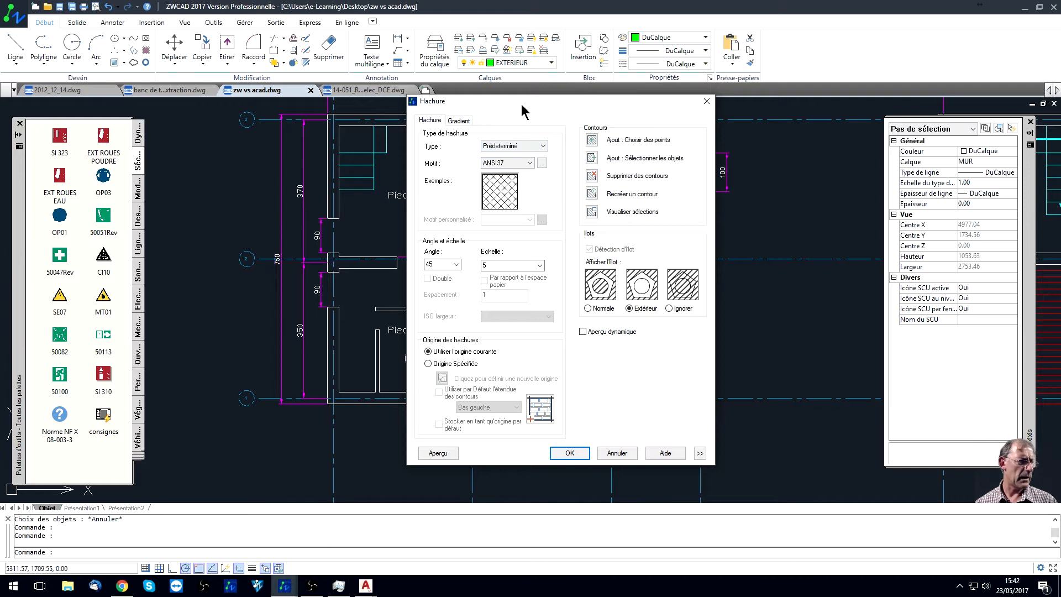
click(529, 164)
click(529, 163)
drag(547, 104, 964, 168)
key(Escape)
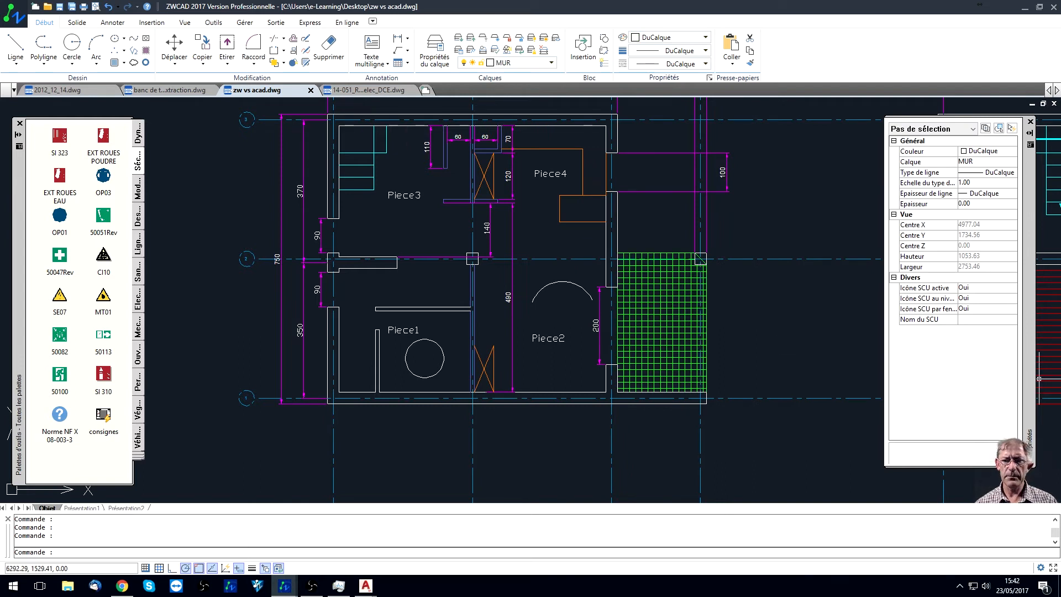
click(651, 321)
click(648, 322)
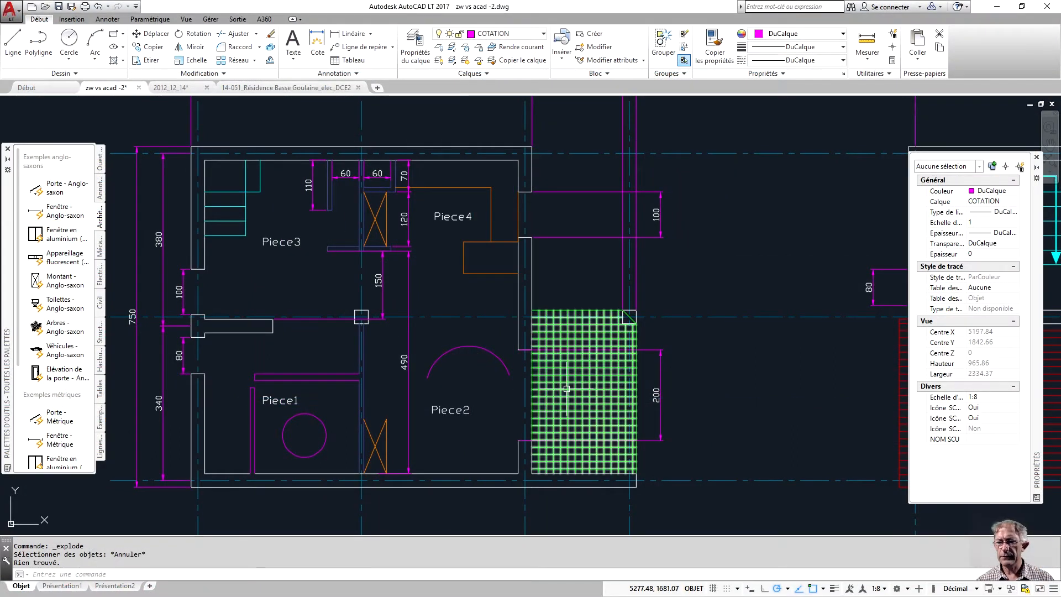
Switch to AutoCAD LT, open the full hatch editing dialog for the green terrace hatch and move it to the second screen
click(566, 389)
click(581, 400)
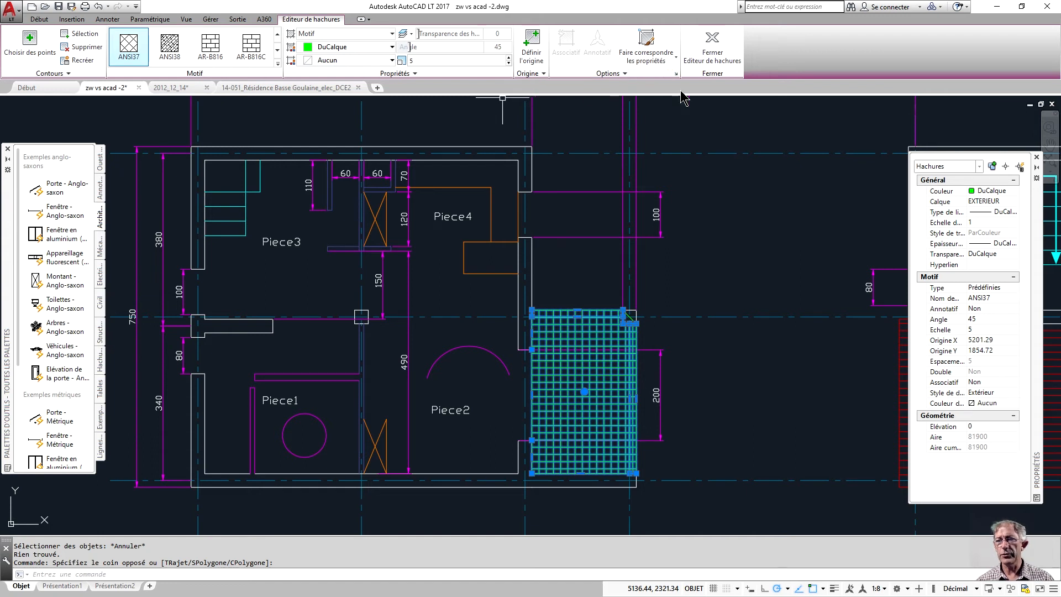
click(675, 73)
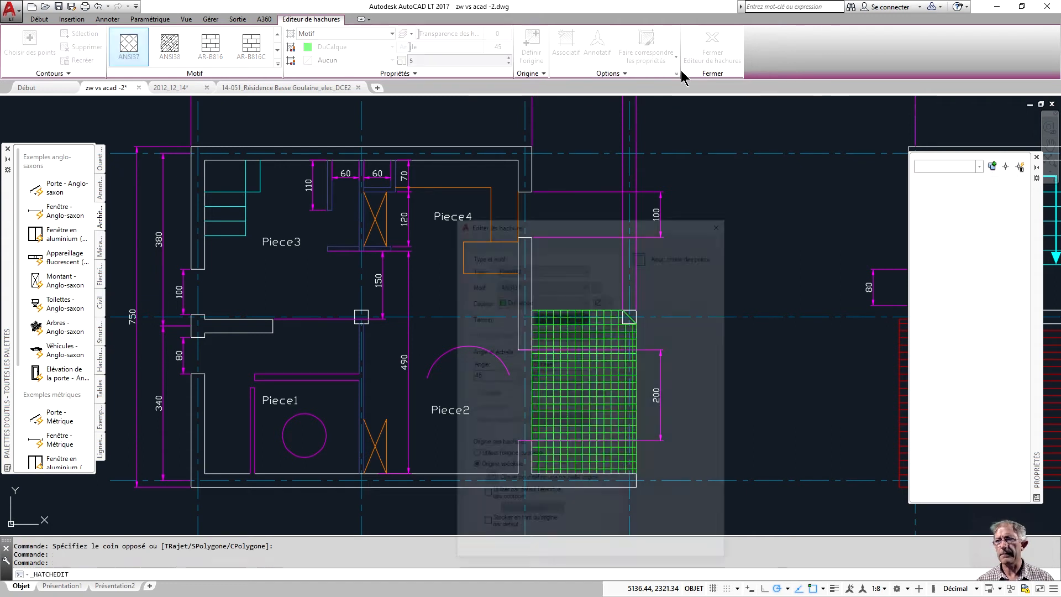
mouse_move(555, 213)
mouse_down()
mouse_move(464, 106)
mouse_move(463, 124)
mouse_move(1060, 123)
mouse_up()
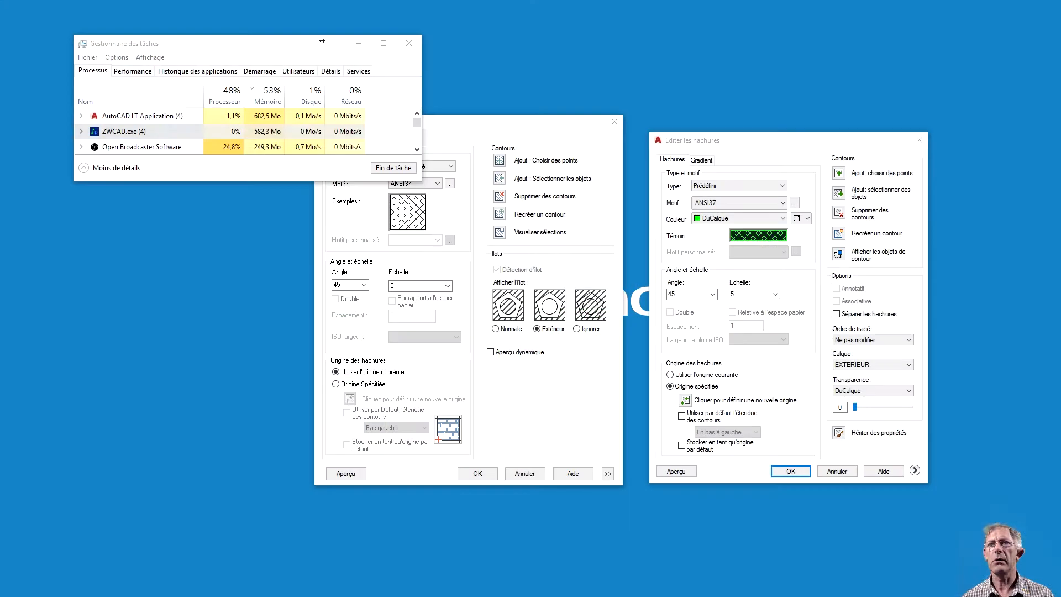
Arrange the ZWCAD and AutoCAD LT hatch dialogs side by side below the Task Manager window
drag(447, 124, 273, 195)
click(685, 139)
drag(686, 139, 535, 196)
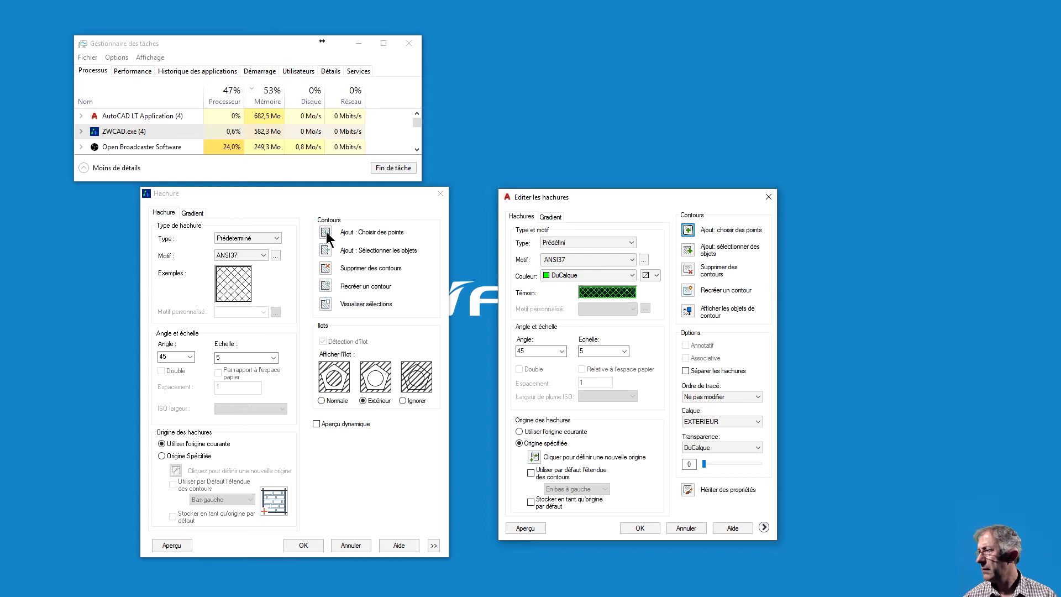
Expand both hatch dialogs to compare all their options side by side, and accept the AutoCAD LT dialog without changes
click(433, 544)
click(433, 545)
click(432, 544)
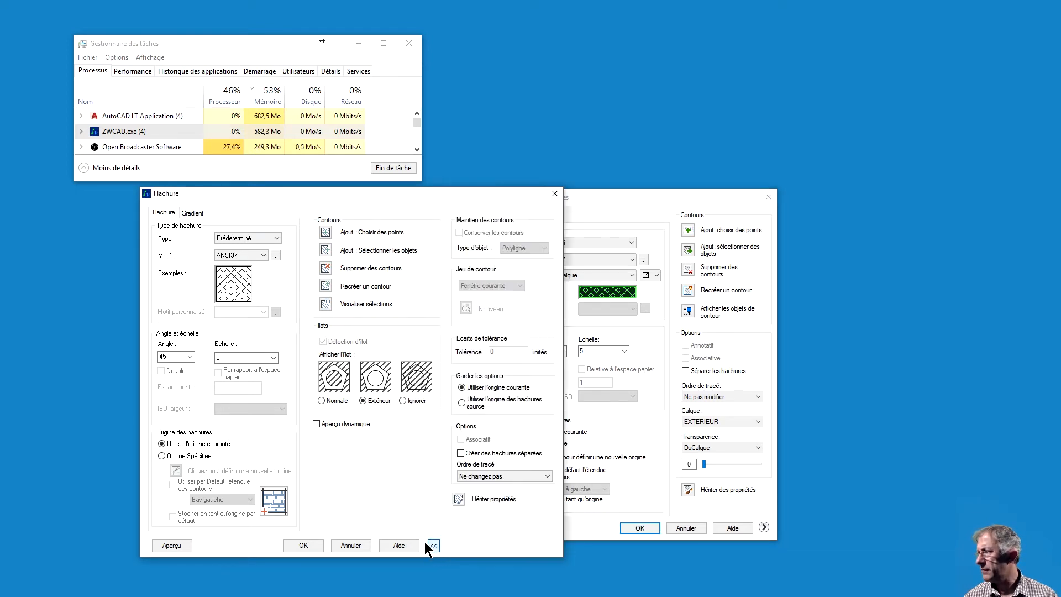
drag(433, 192, 324, 197)
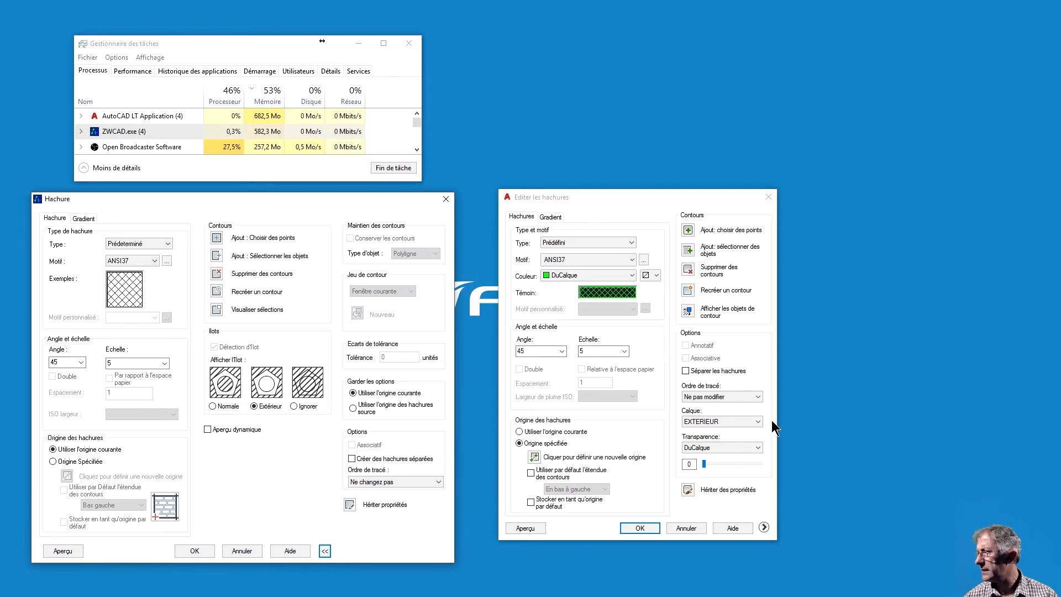
click(762, 527)
drag(675, 194, 673, 207)
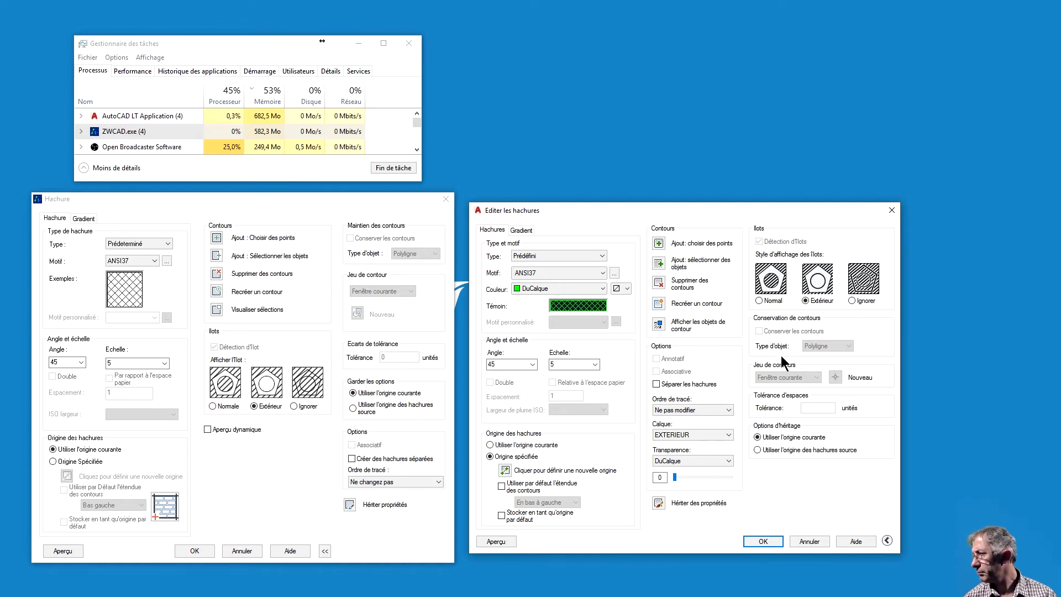
click(754, 537)
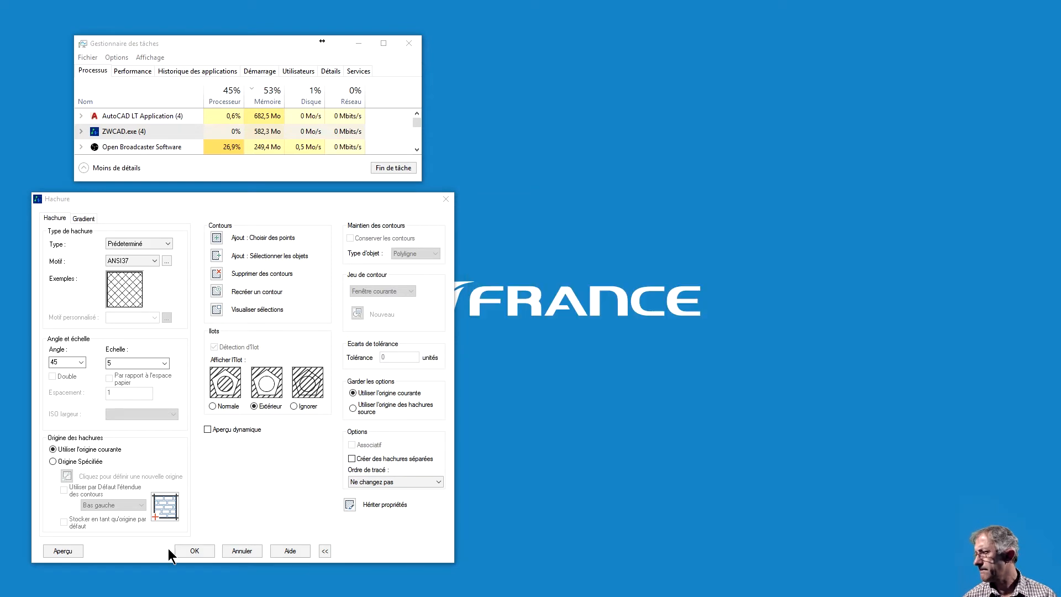
Browse the custom, other predefined and ANSI patterns for the ZWCAD hatch, then close both dialogs without choosing a new pattern
click(153, 259)
click(165, 259)
click(165, 258)
click(194, 282)
click(263, 283)
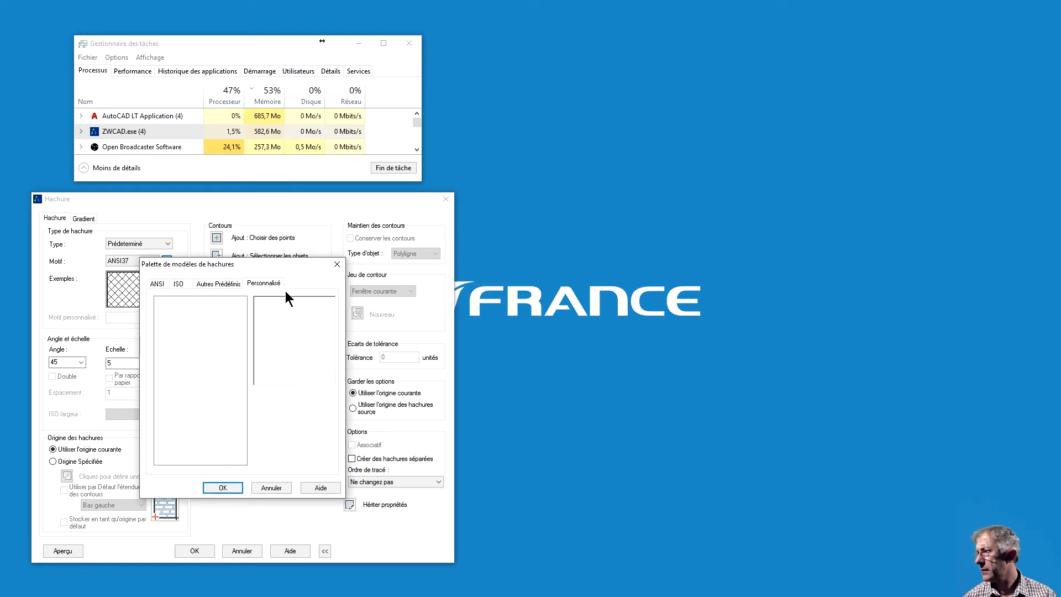
click(232, 284)
mouse_move(329, 323)
mouse_down()
mouse_move(321, 456)
mouse_move(328, 318)
mouse_move(316, 394)
mouse_move(322, 335)
mouse_up()
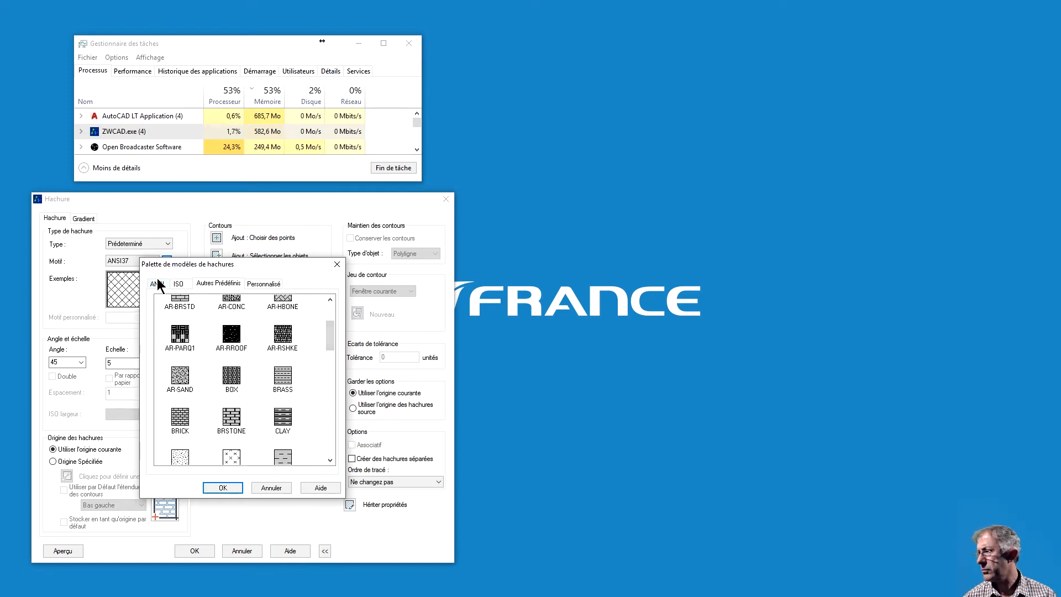
click(156, 283)
click(257, 487)
click(185, 546)
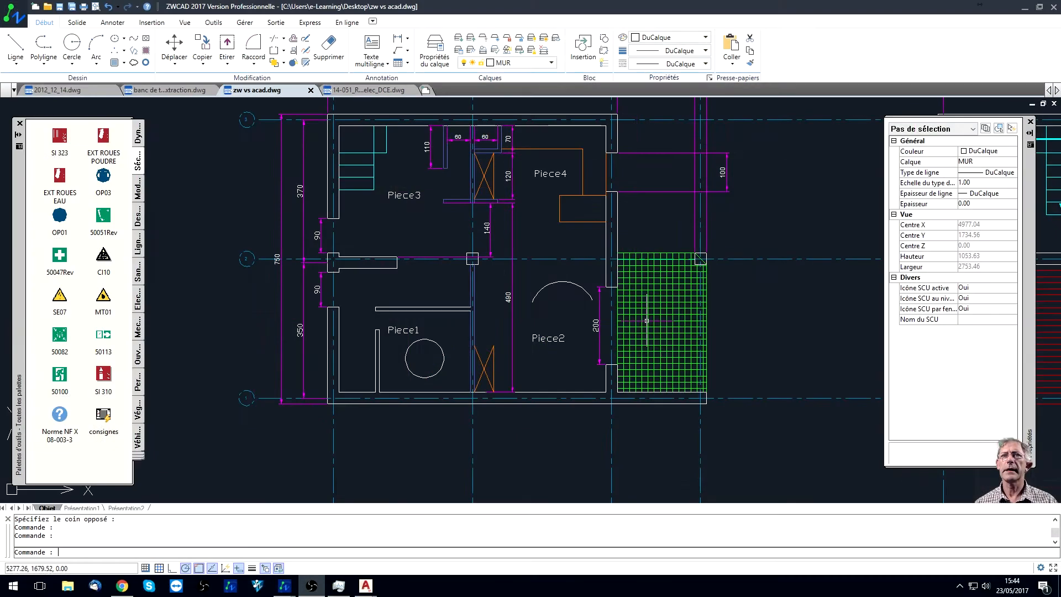
scroll(692, 295, down, 1)
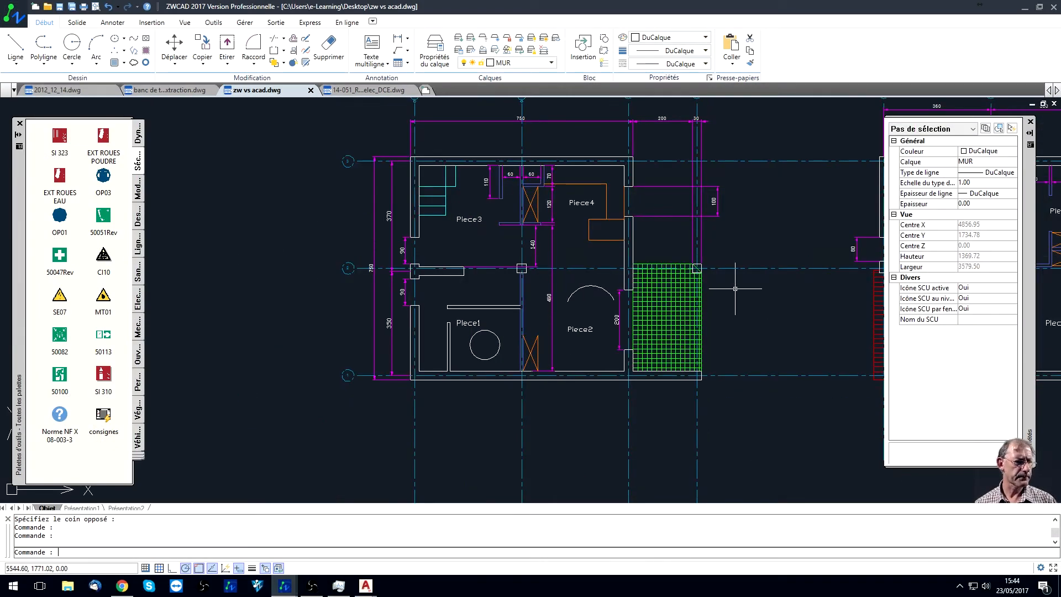
scroll(644, 289, down, 2)
mouse_move(644, 289)
middle_down()
mouse_move(616, 237)
mouse_move(611, 285)
middle_up()
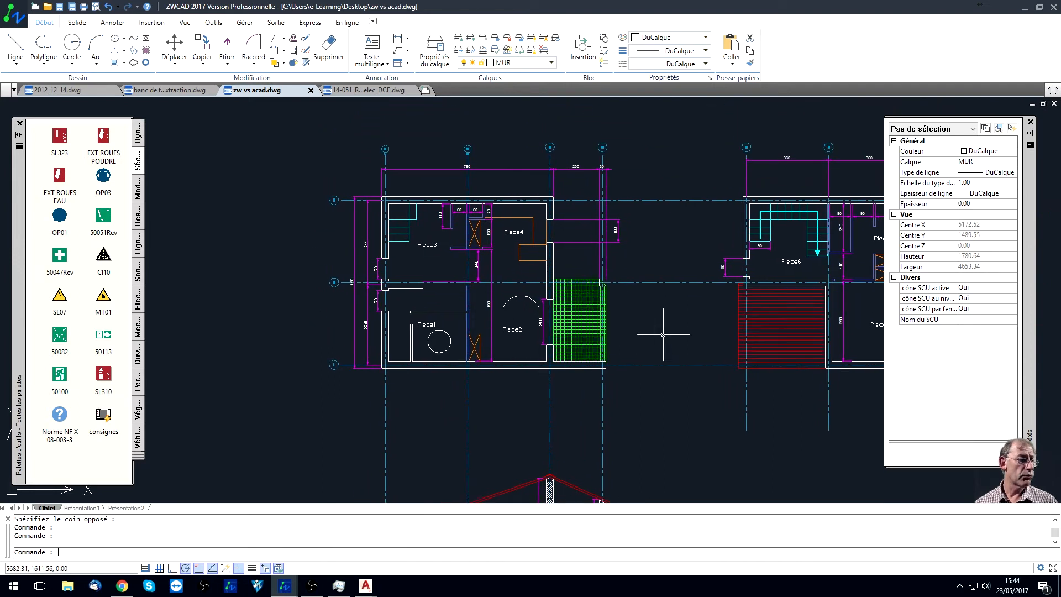
scroll(379, 220, up, 2)
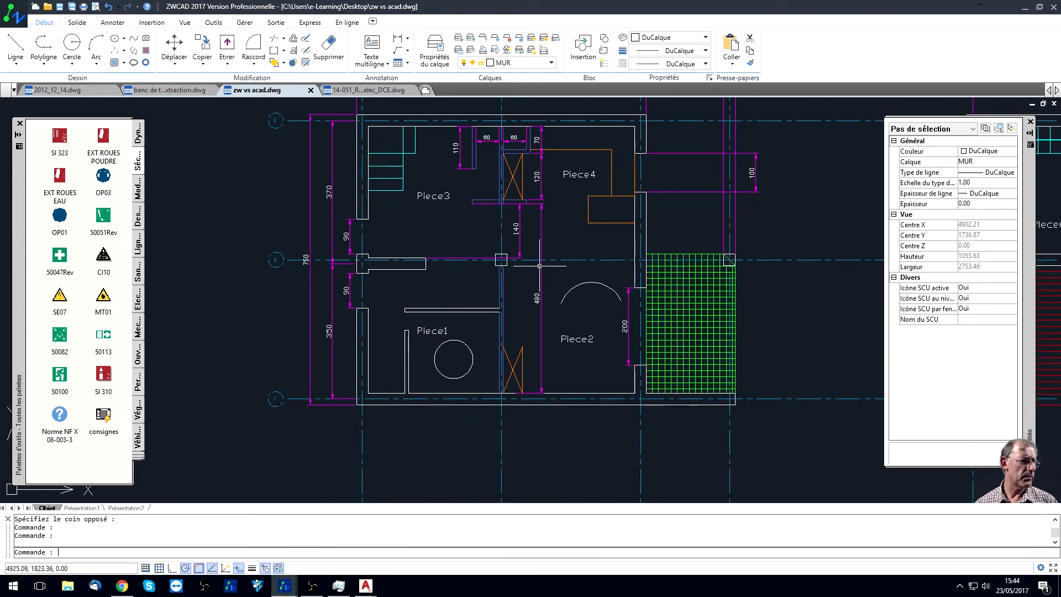
Start a new hatch and choose the SOLID pattern from the other predefined patterns
middle_drag(540, 266, 504, 281)
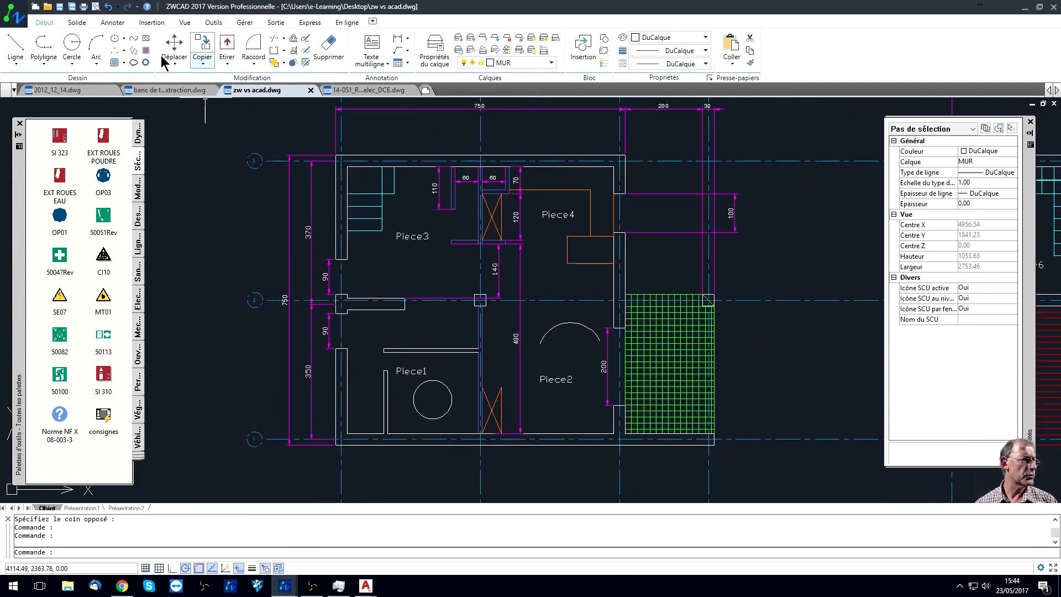
click(115, 62)
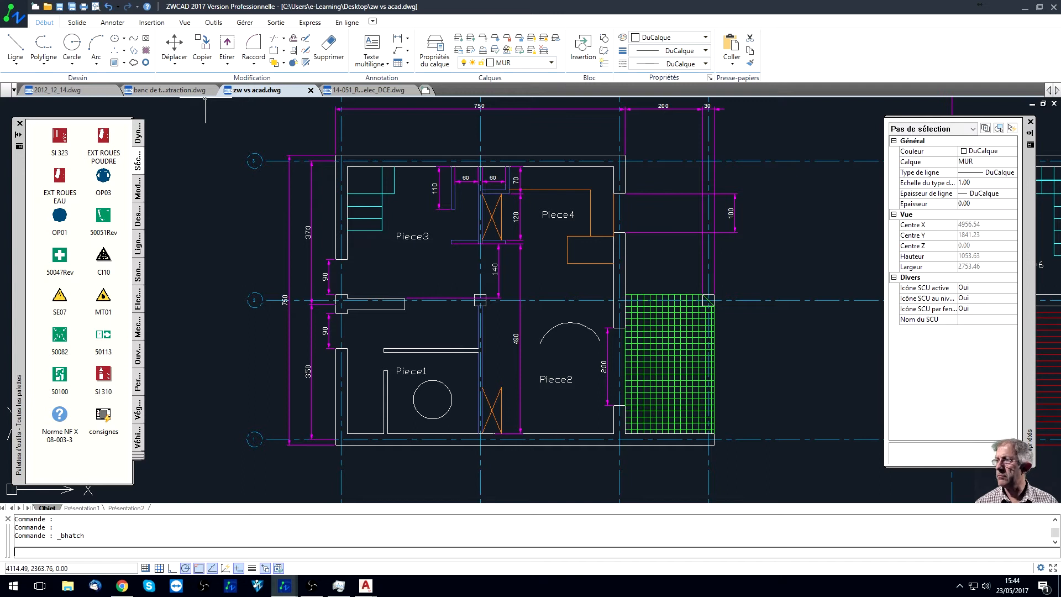
click(626, 177)
click(638, 200)
click(619, 200)
click(644, 227)
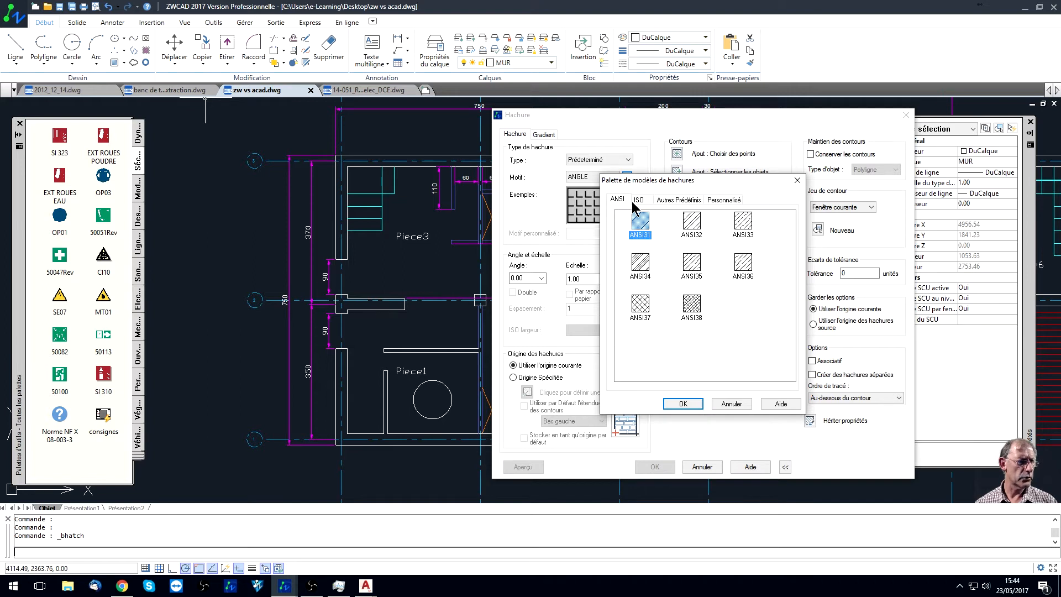
click(638, 200)
click(678, 199)
click(683, 404)
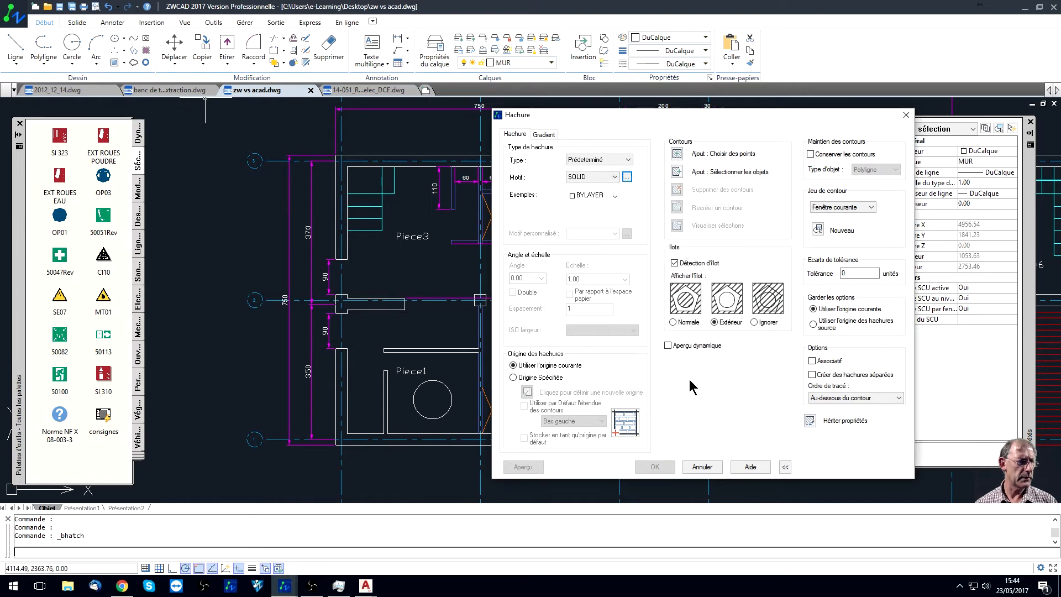
Pick the staircase areas in Piece3 as hatch boundaries, preview the solid fill and apply it
click(679, 152)
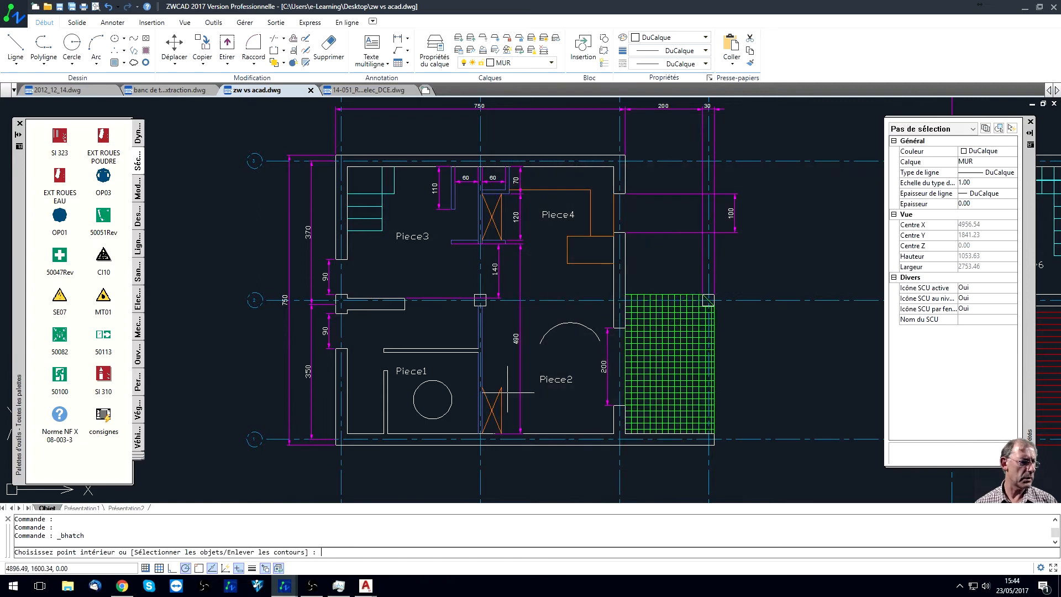
scroll(455, 365, up, 2)
scroll(454, 365, down, 3)
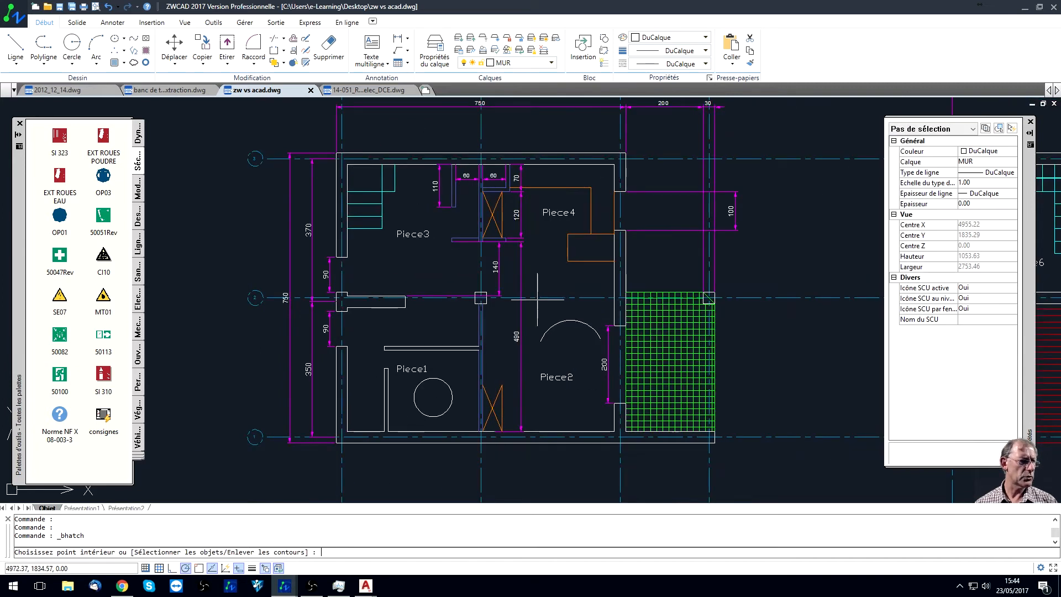
scroll(560, 304, up, 3)
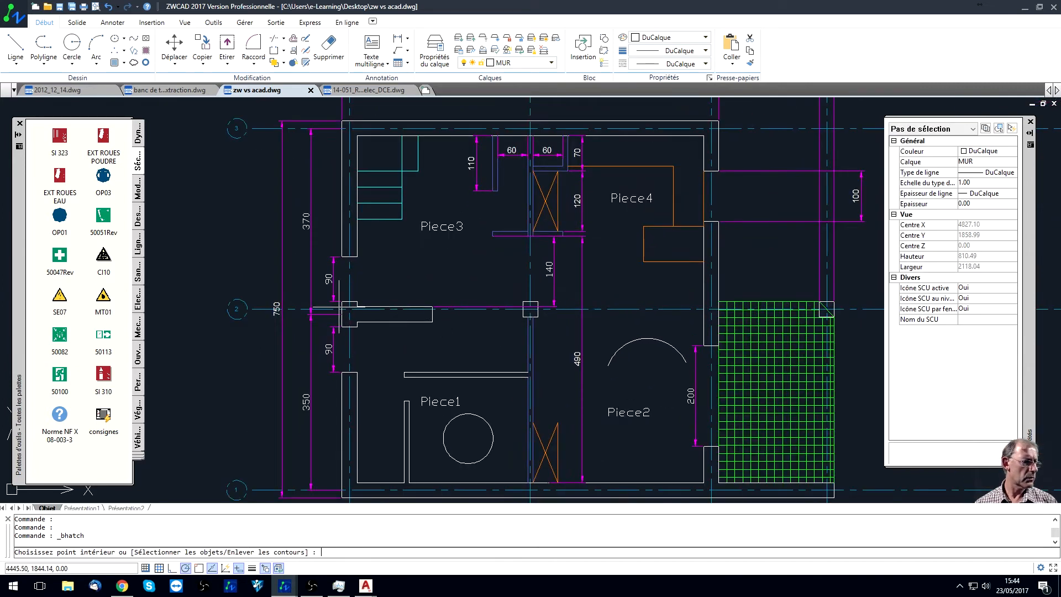
scroll(338, 307, down, 1)
scroll(353, 245, up, 2)
click(402, 190)
click(403, 227)
key(Return)
click(525, 467)
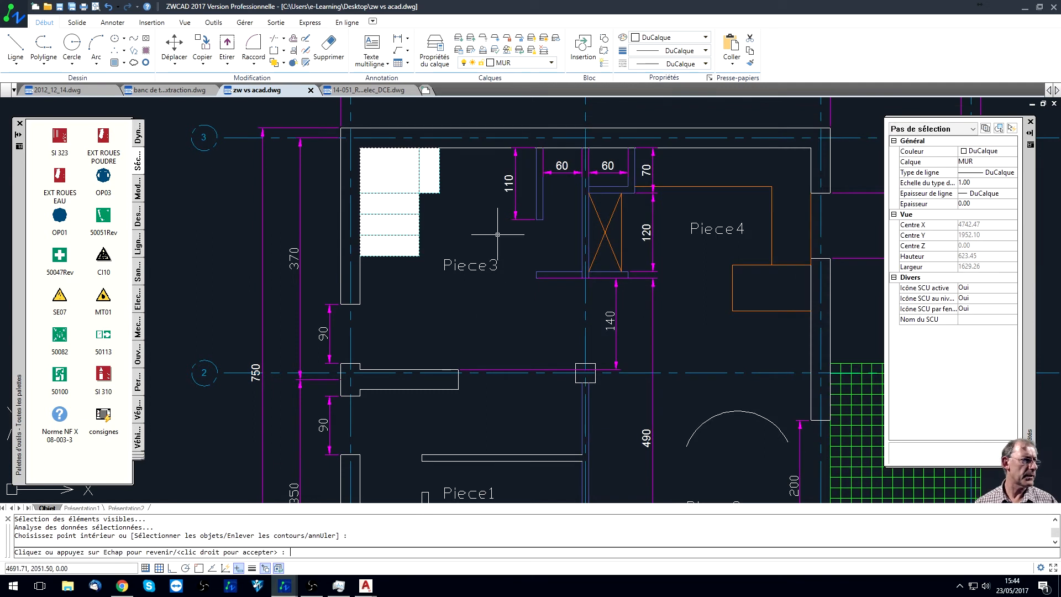
click(468, 231)
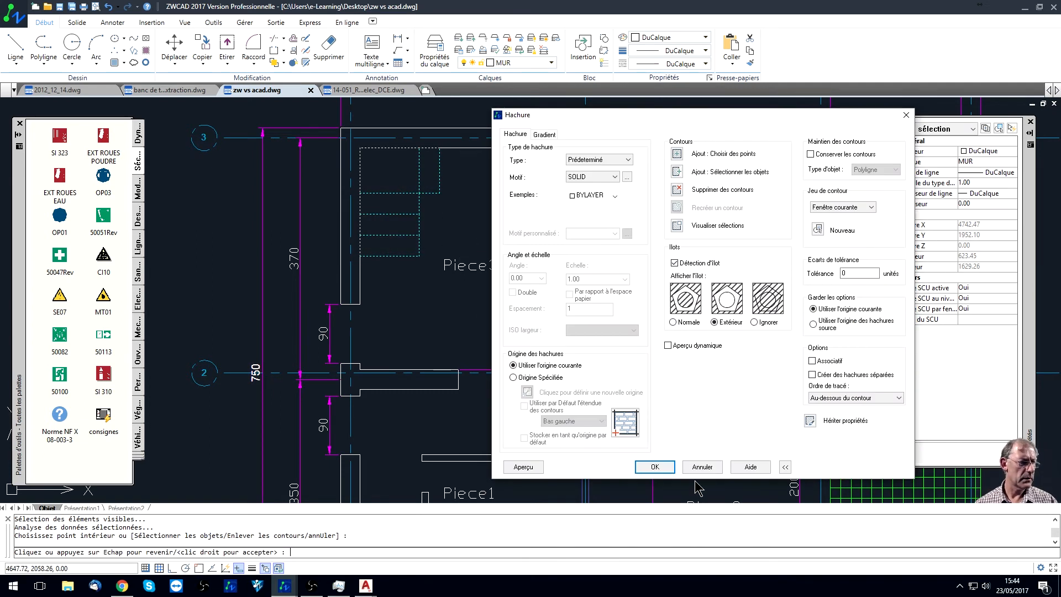
click(657, 468)
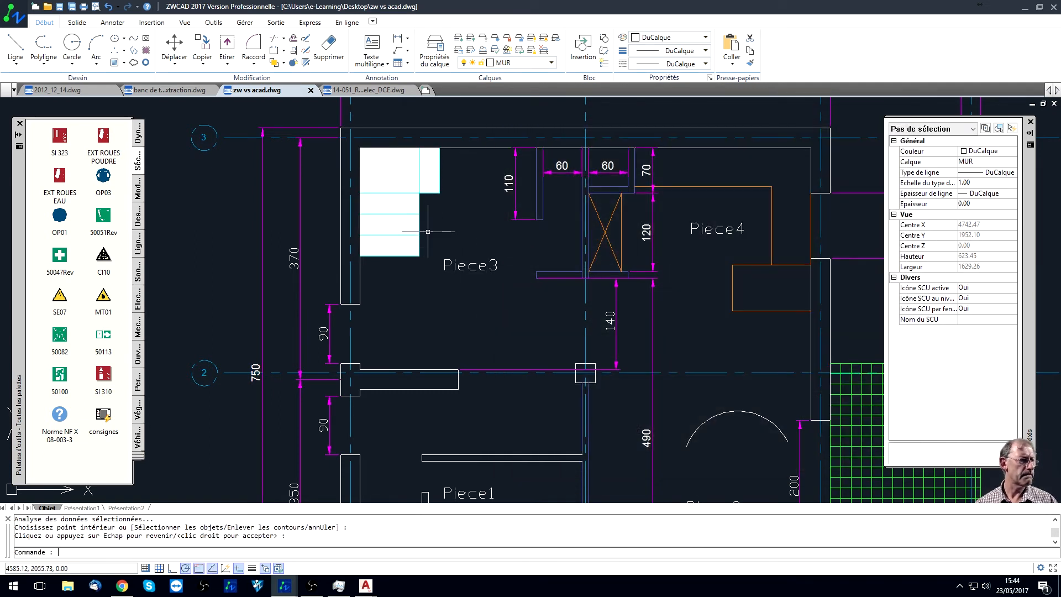
scroll(442, 220, down, 4)
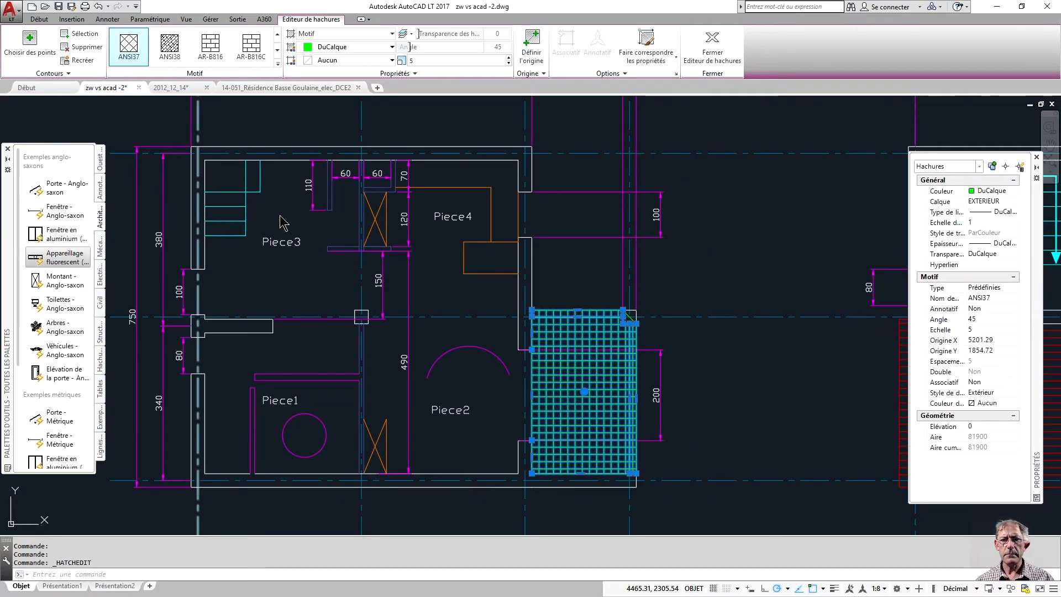
Switch to AutoCAD LT, deselect the terrace hatch and fill the Piece3 staircase areas with a SOLID hatch
key(Escape)
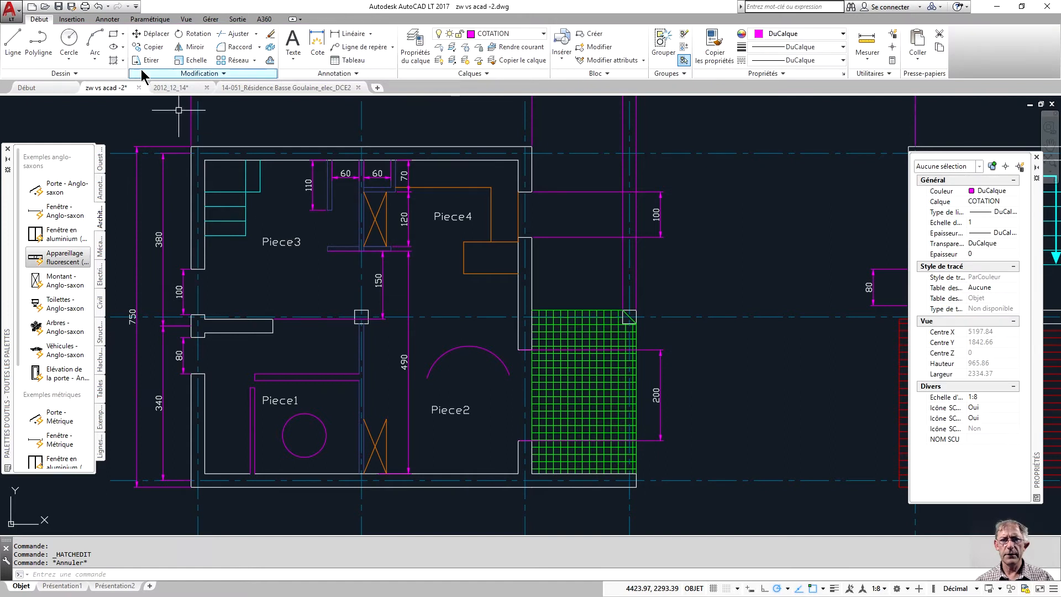
click(113, 59)
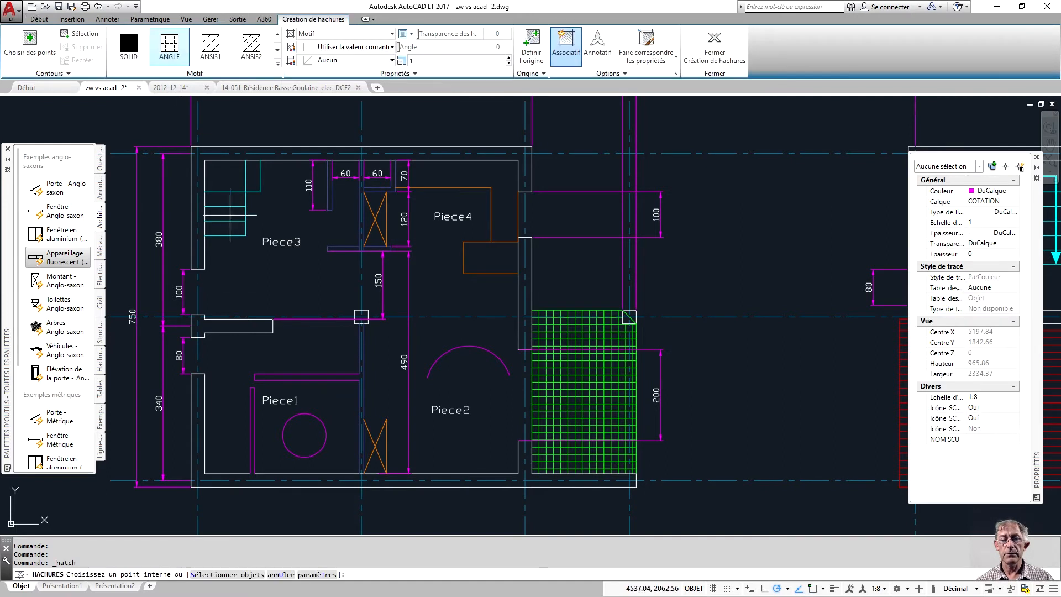
click(128, 50)
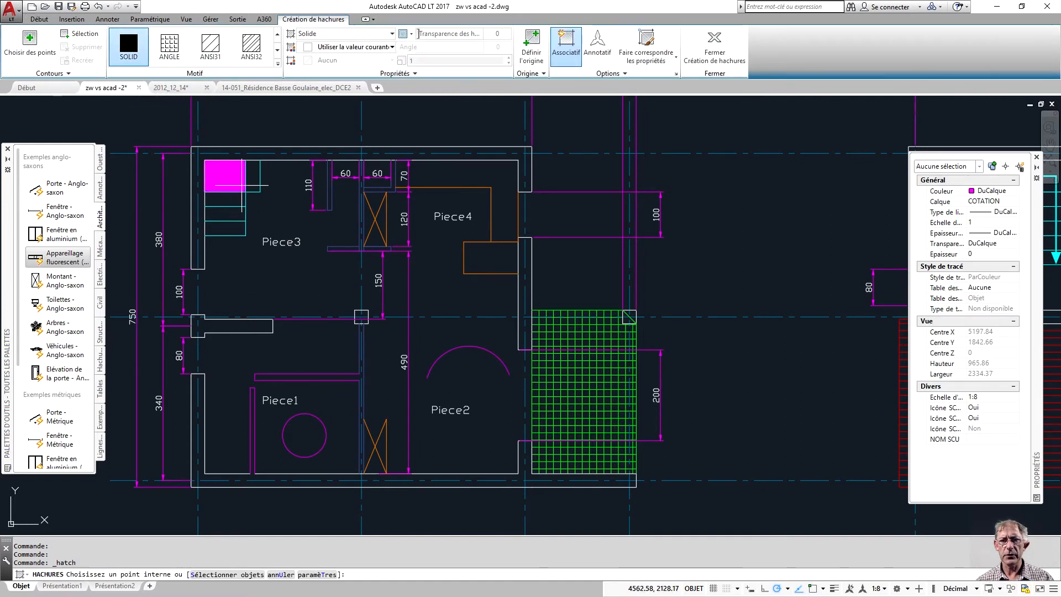
click(226, 180)
click(226, 201)
click(226, 215)
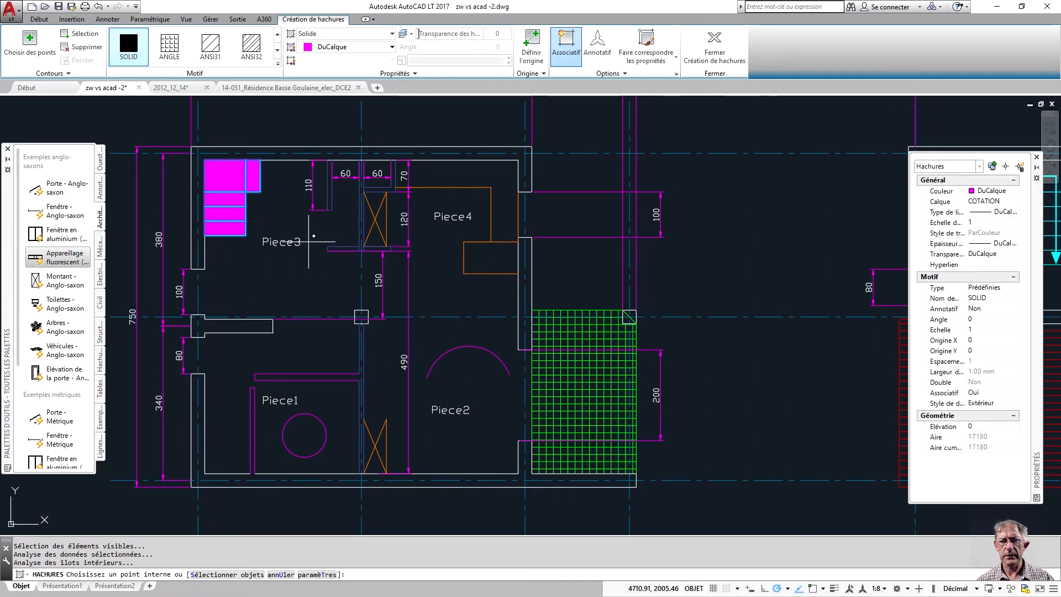
key(Return)
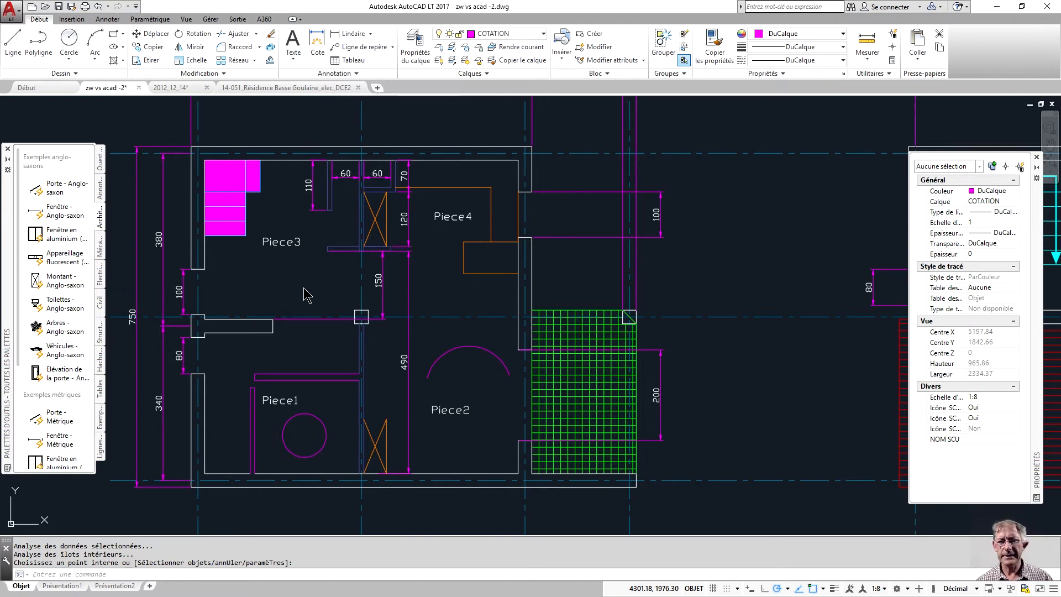
Switch back to ZWCAD, select the Piece3 label to examine its text properties, and deselect it
scroll(295, 275, down, 2)
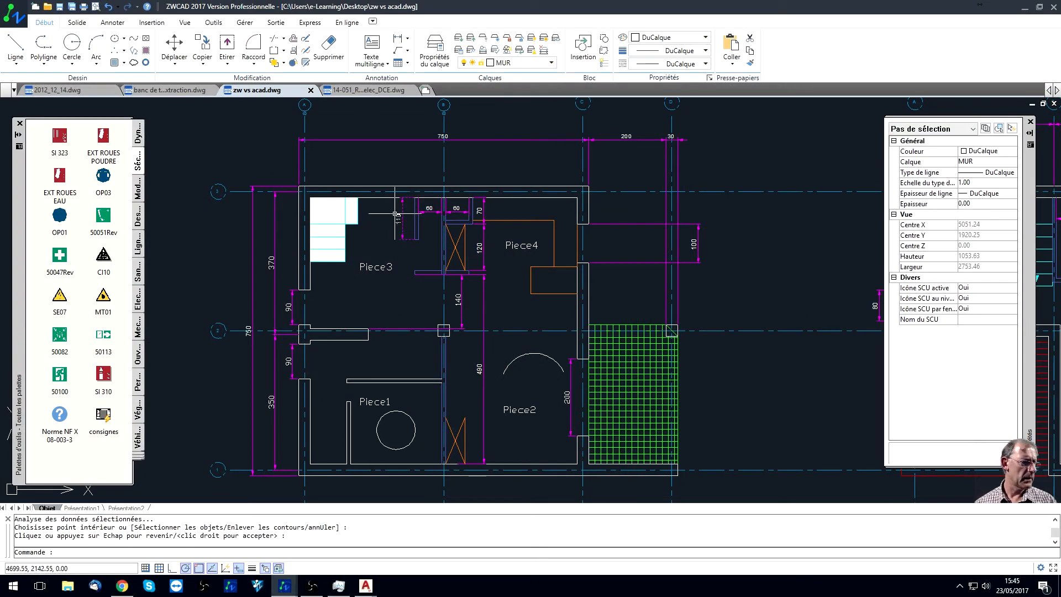
scroll(413, 259, up, 1)
middle_drag(415, 261, 472, 221)
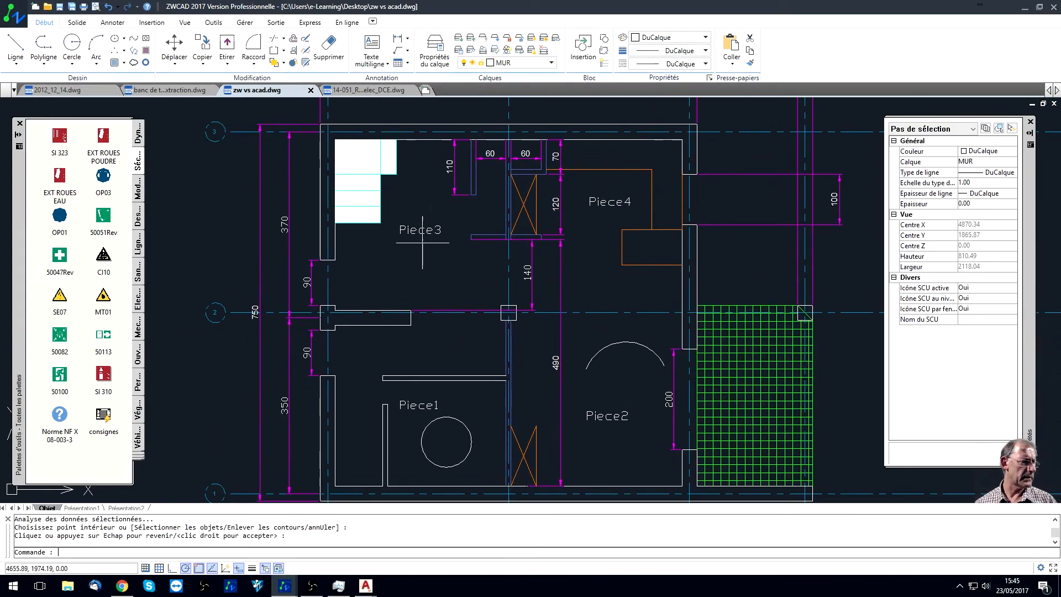
click(427, 232)
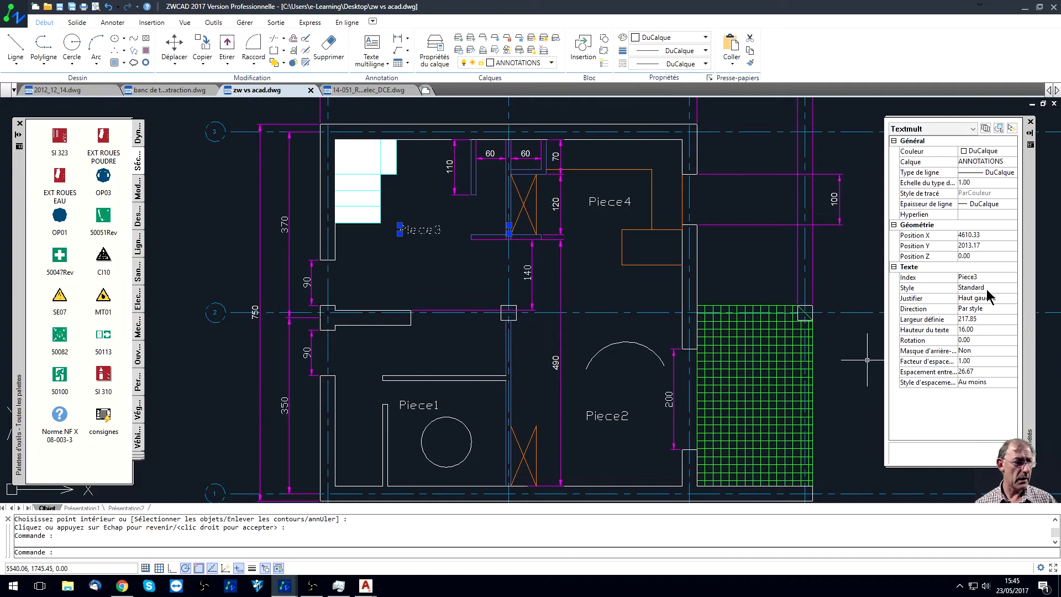
key(Escape)
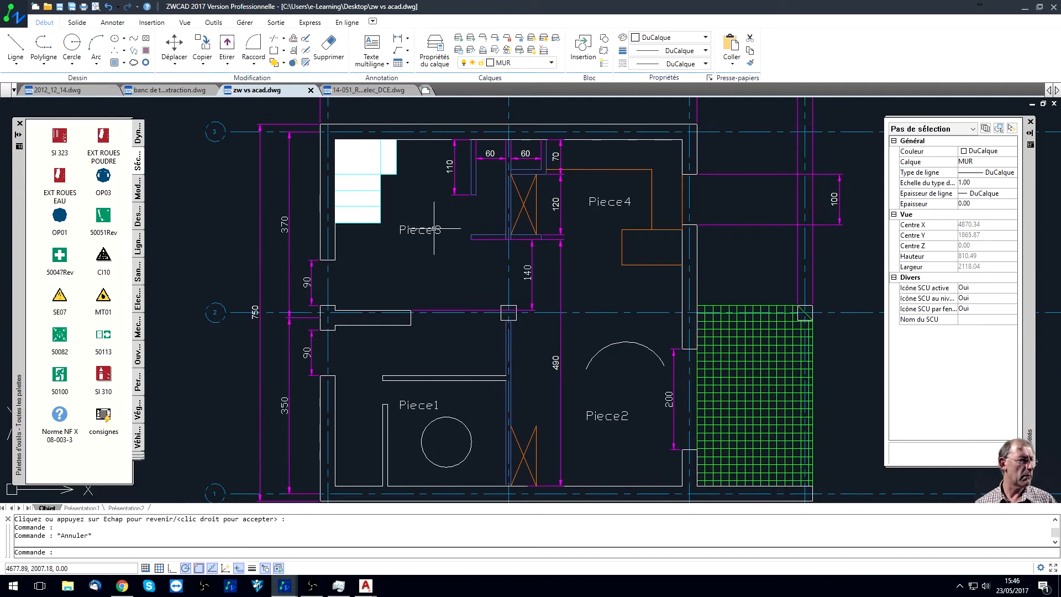
View the available text styles among the annotation tools and close the list without changing the style
click(110, 23)
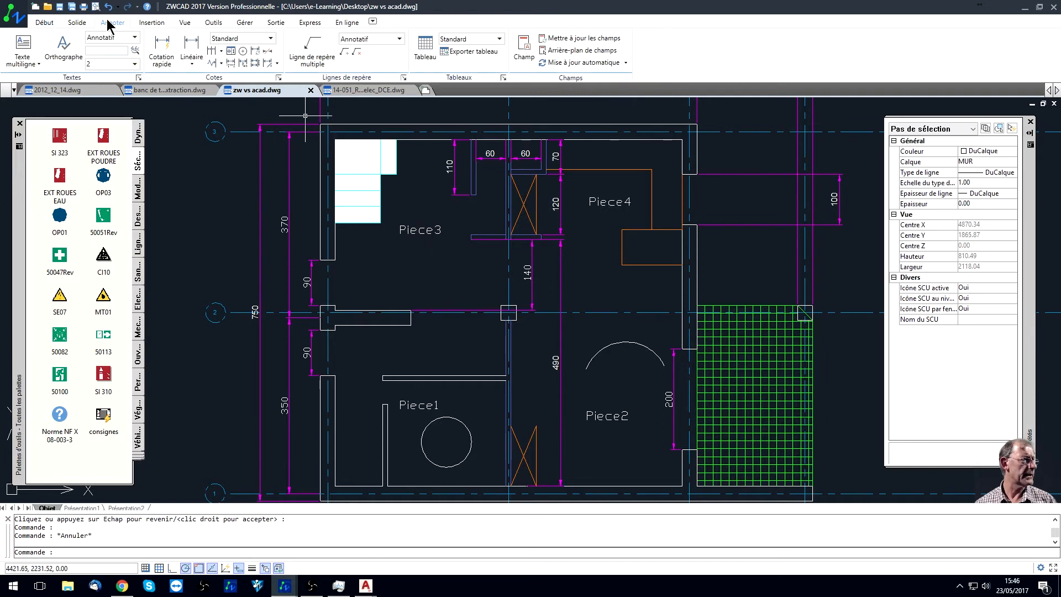
click(134, 37)
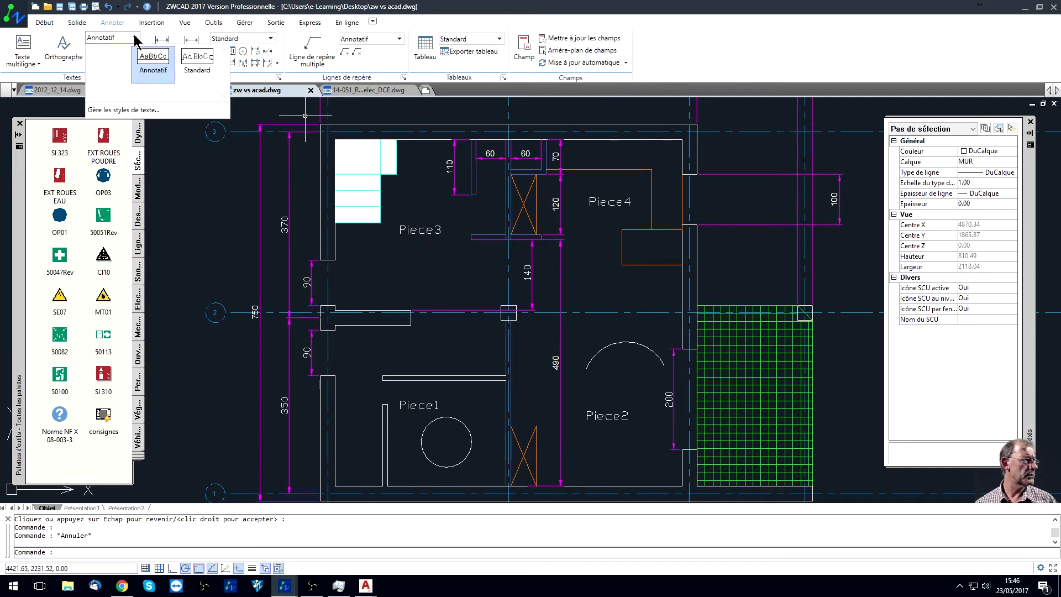
click(170, 137)
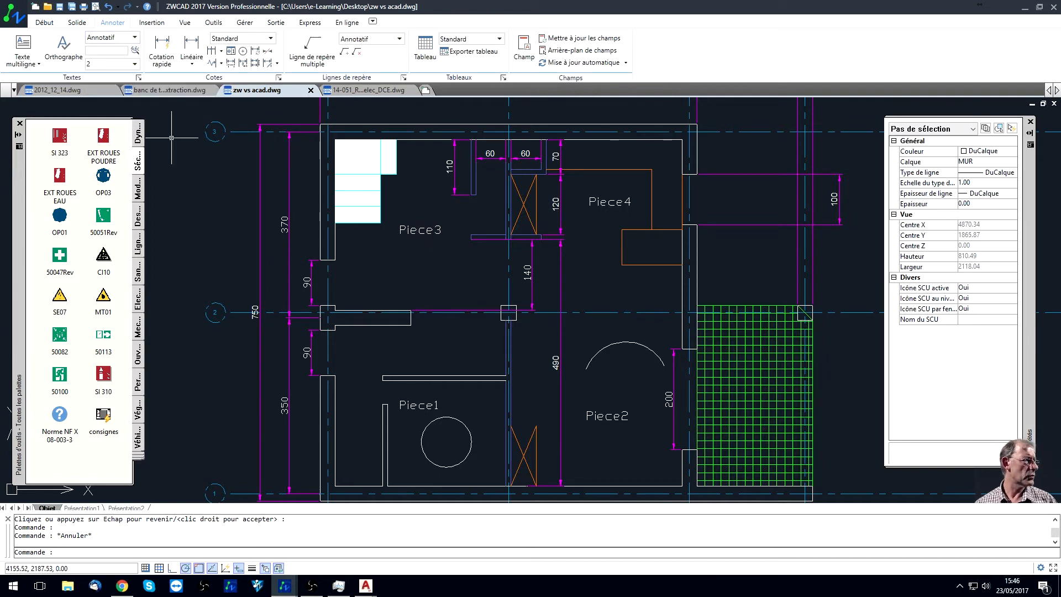
Change the Standard text style's font to Arial and save the style changes
click(138, 78)
click(500, 227)
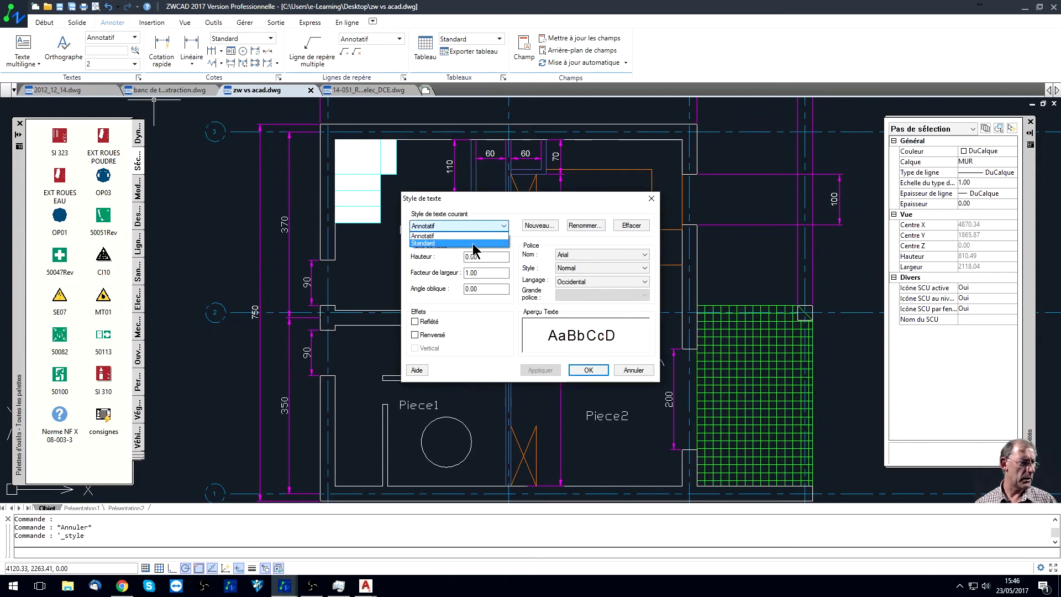
click(436, 244)
click(578, 253)
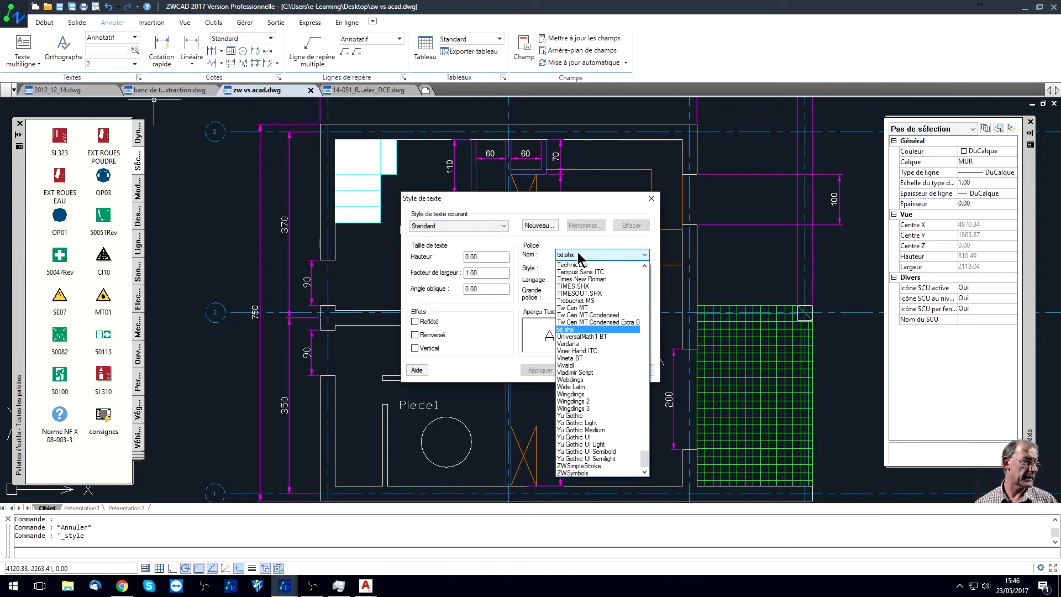
key(a)
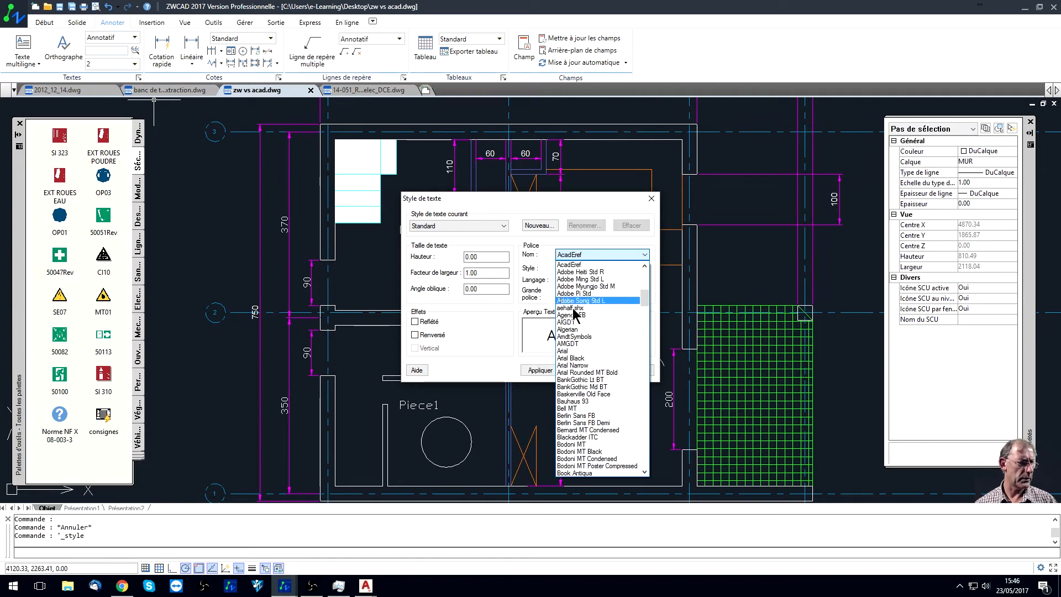
click(573, 352)
click(585, 376)
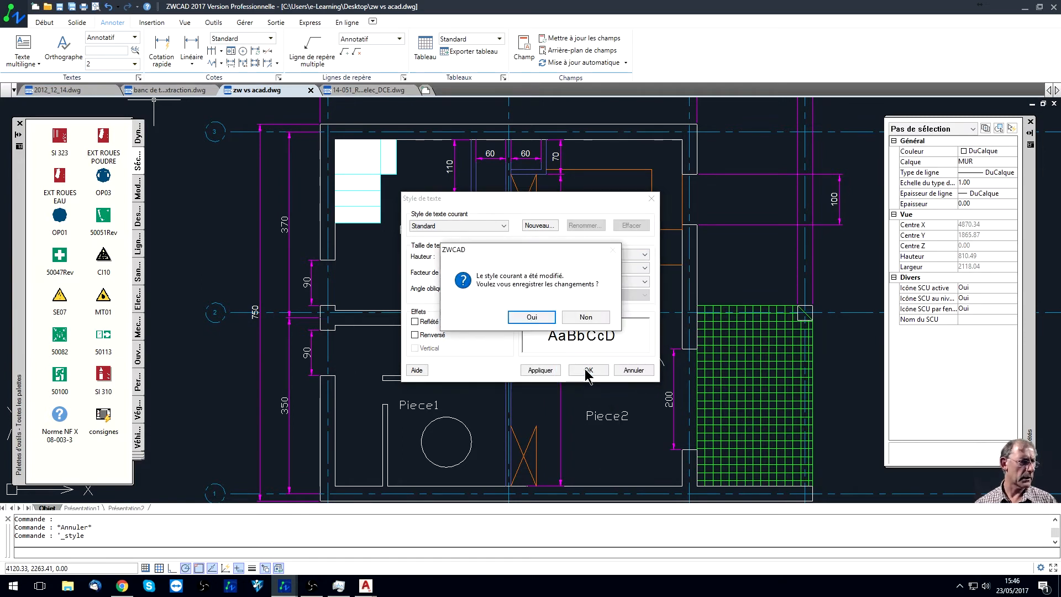
click(530, 317)
Examine the room labels and dimension texts across both floor plans
scroll(423, 403, up, 2)
scroll(442, 342, down, 2)
middle_drag(667, 299, 542, 331)
scroll(597, 302, down, 1)
middle_drag(720, 307, 565, 295)
scroll(670, 284, up, 2)
scroll(663, 284, down, 3)
scroll(740, 297, up, 2)
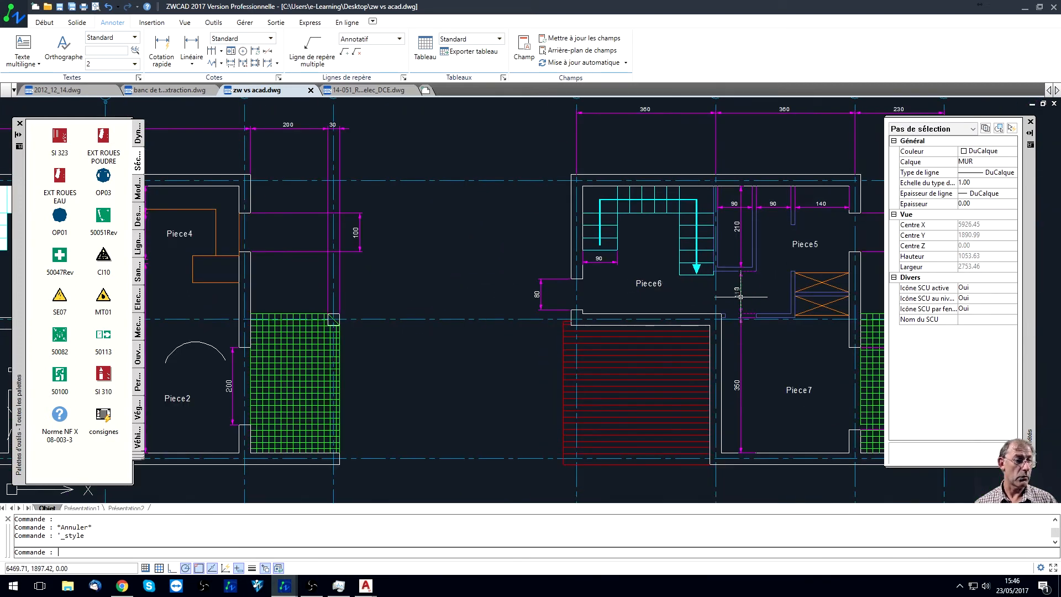
scroll(740, 297, down, 3)
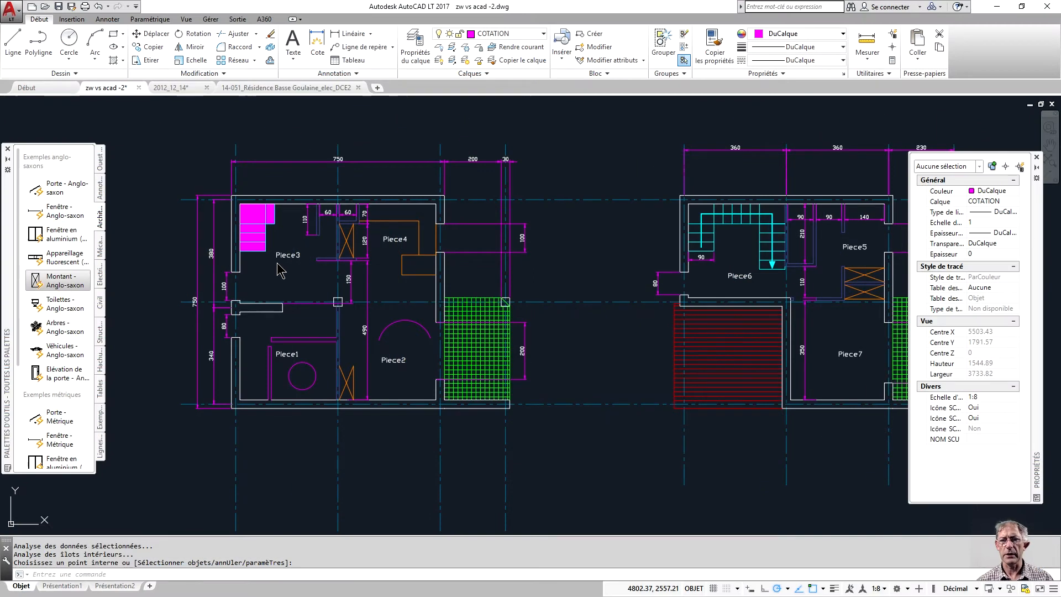
In AutoCAD LT, set the Standard text style's font to Arial and apply the change
scroll(282, 262, up, 5)
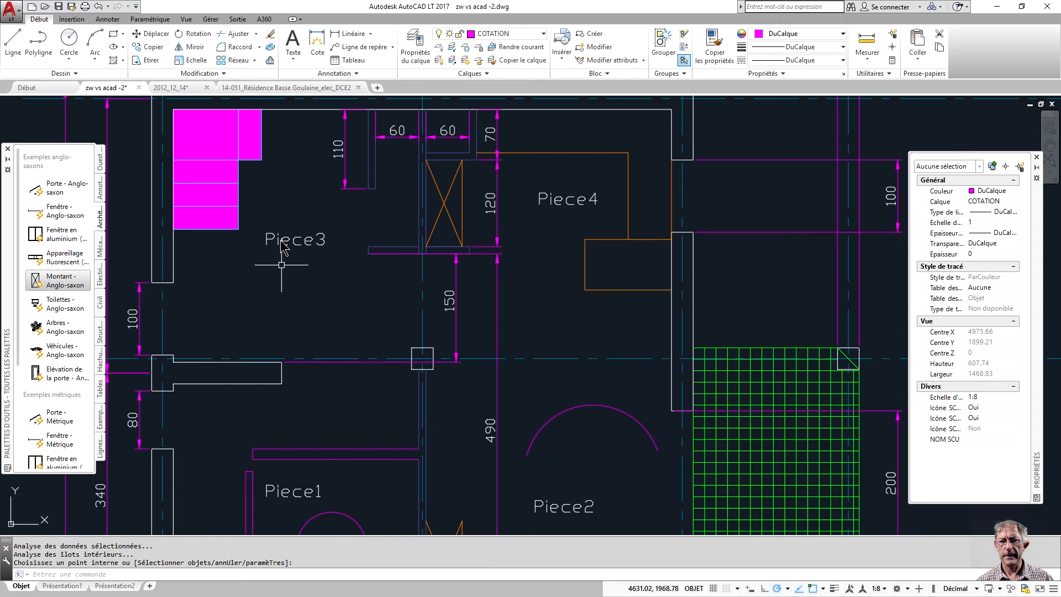
click(353, 73)
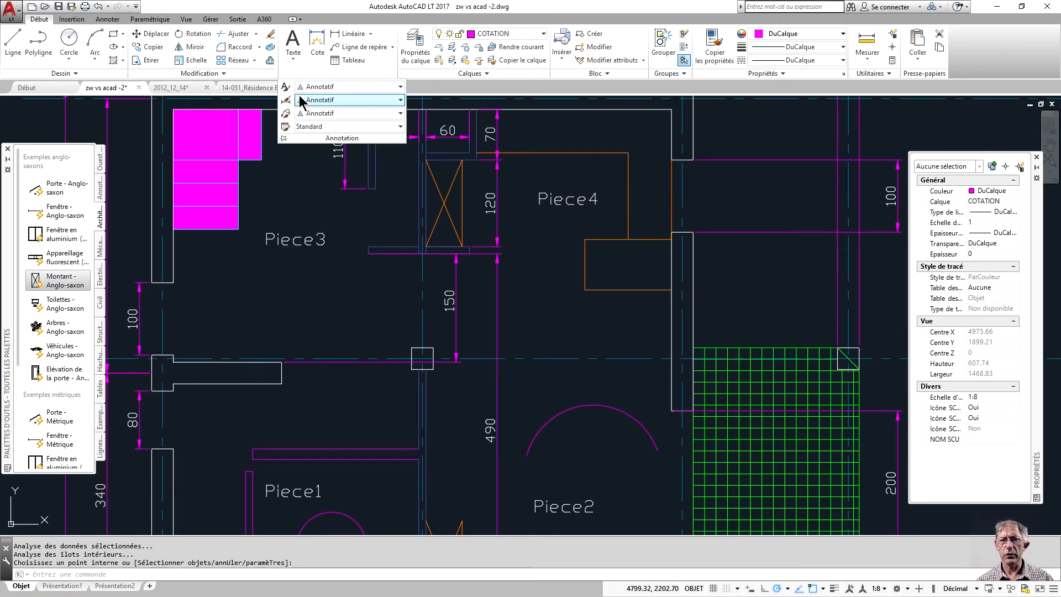
click(284, 87)
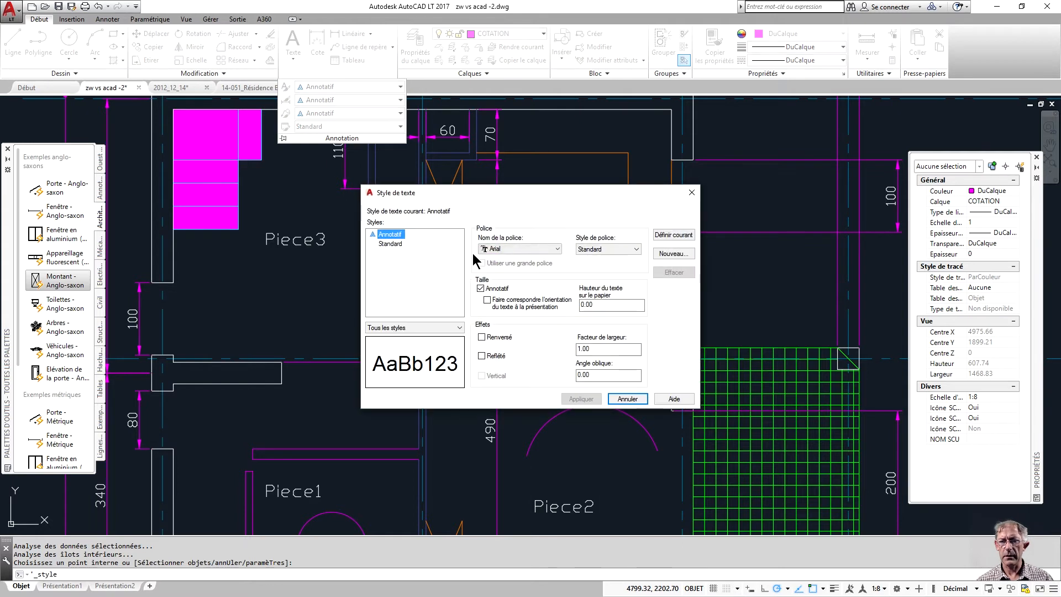
click(390, 243)
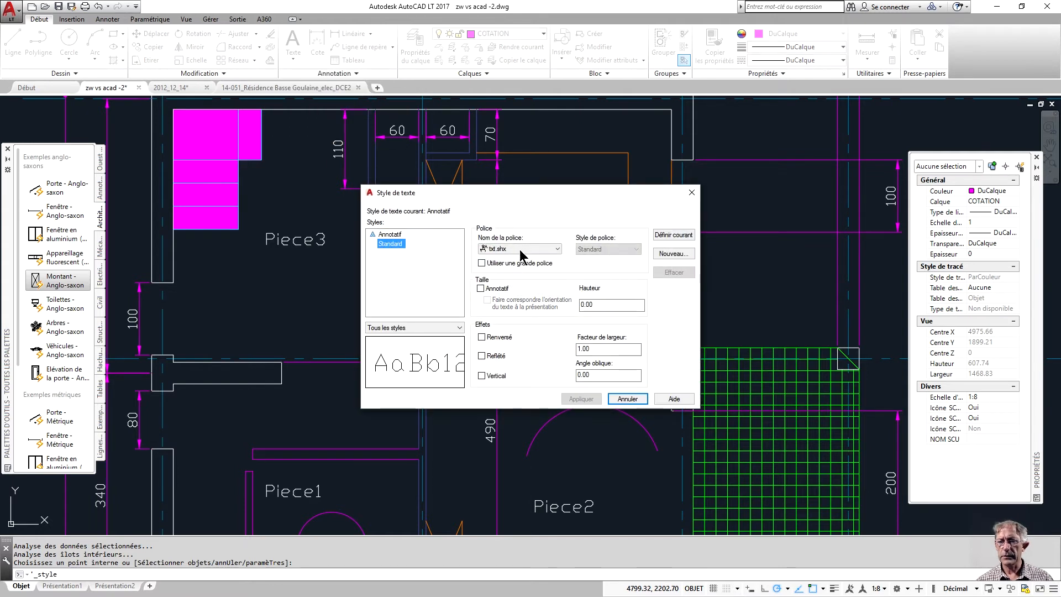
click(559, 248)
key(a)
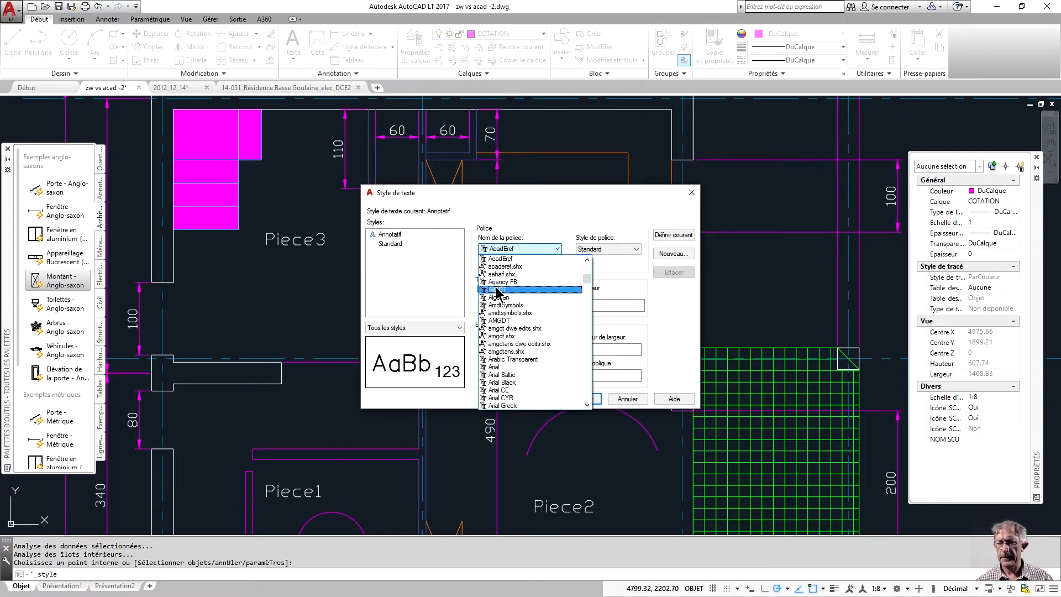
click(500, 367)
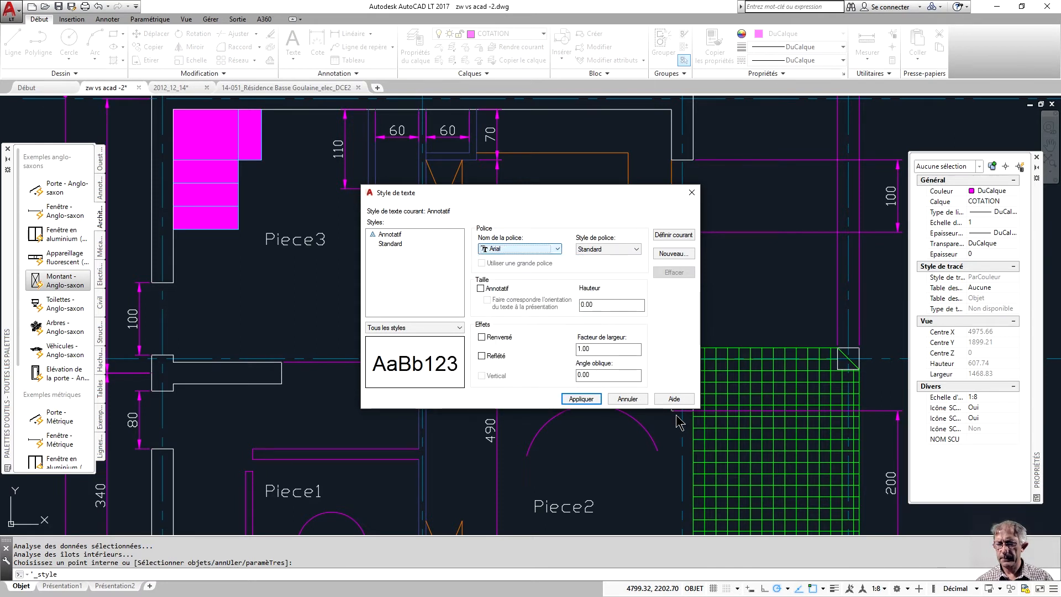
click(581, 399)
click(627, 399)
Review the Standard dimension style's preview and description in the dimension style manager
scroll(325, 265, down, 2)
scroll(325, 265, up, 2)
click(353, 73)
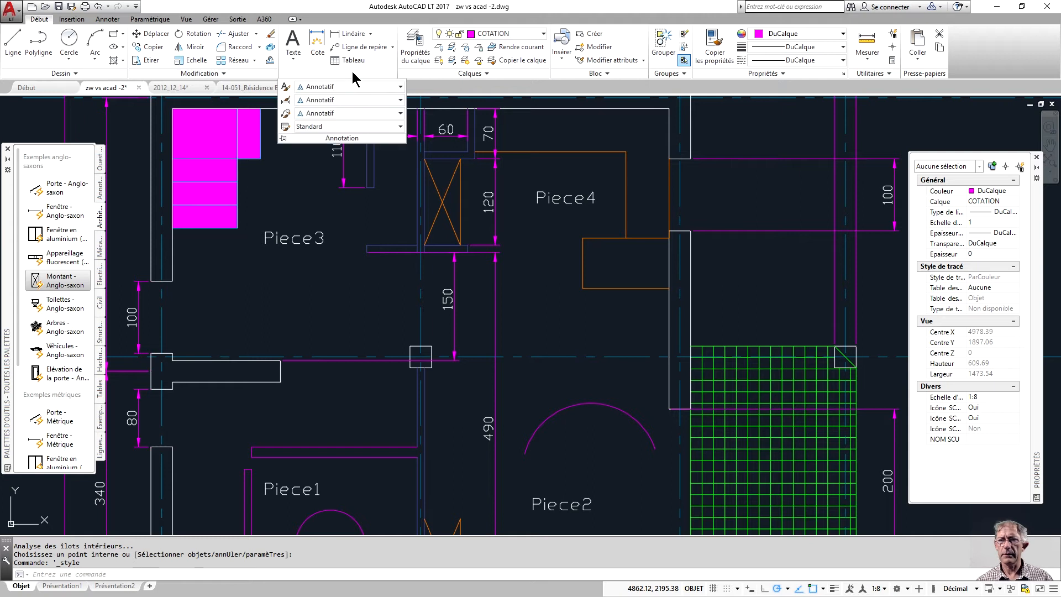
click(285, 101)
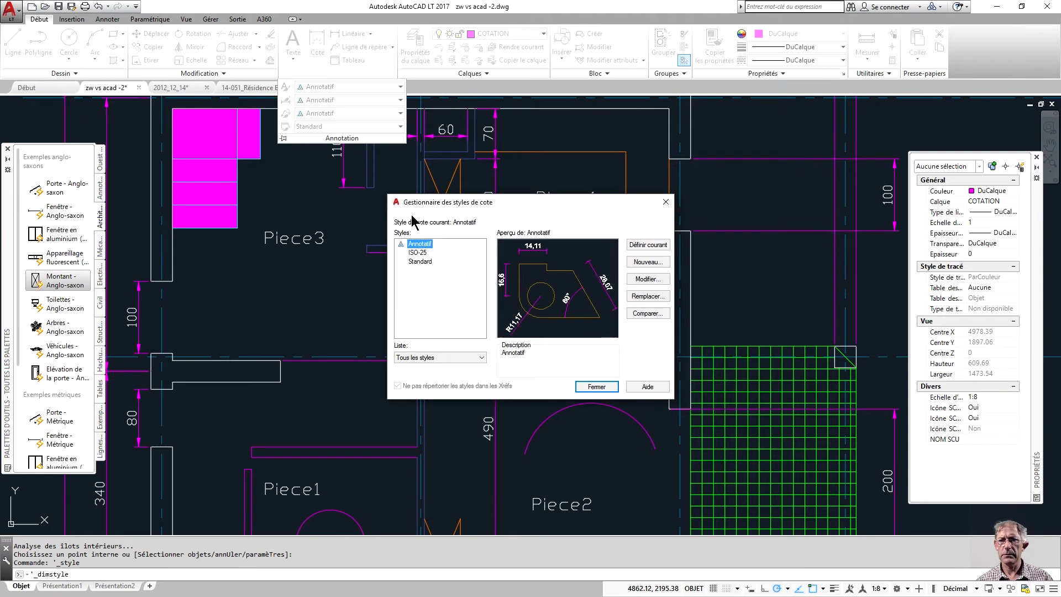
click(420, 261)
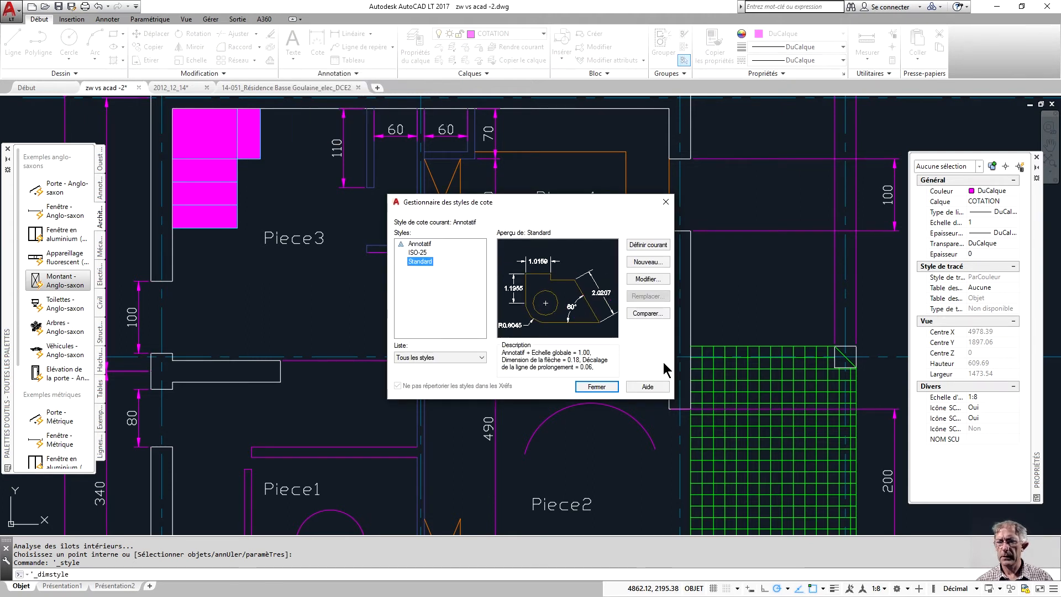
click(597, 386)
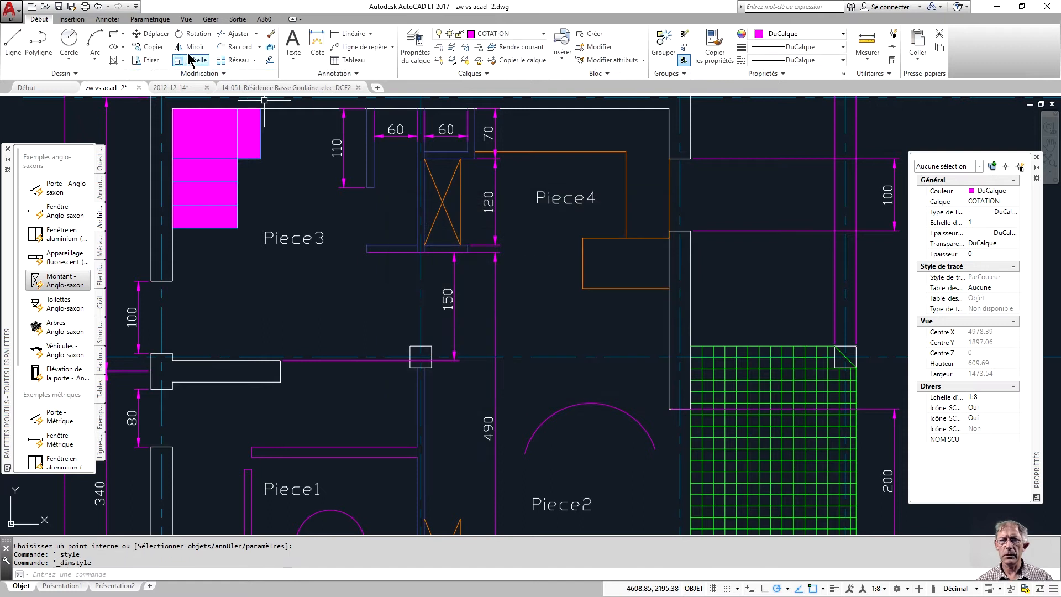
Recheck the font assigned to the Standard text style and close the text style settings
click(320, 74)
click(285, 88)
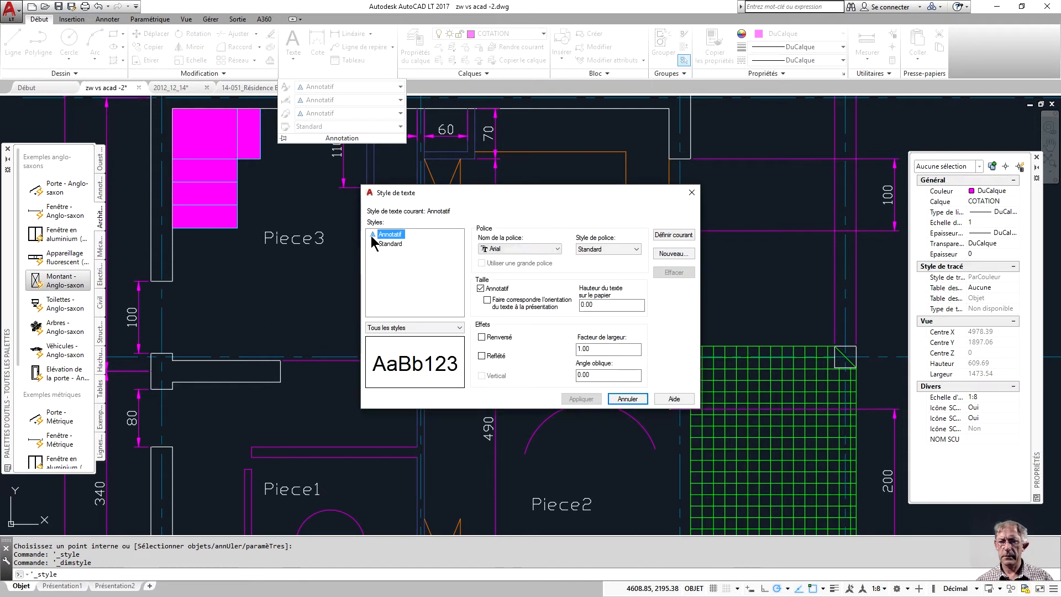
click(389, 243)
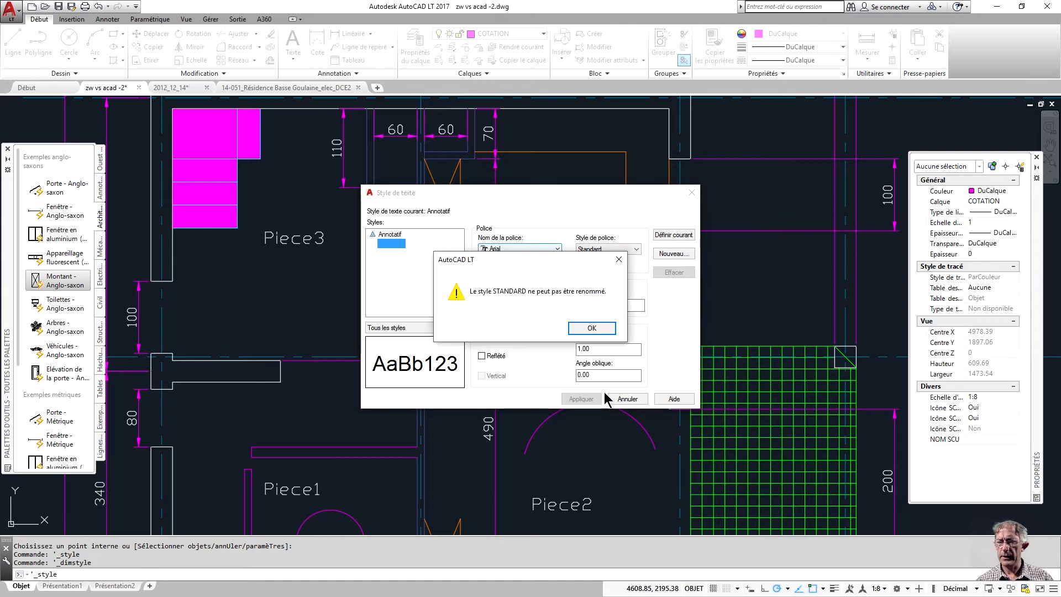
click(579, 324)
click(628, 399)
Check which text style the Piece3 label uses and inspect the appearance of its lettering
scroll(295, 243, down, 2)
click(295, 243)
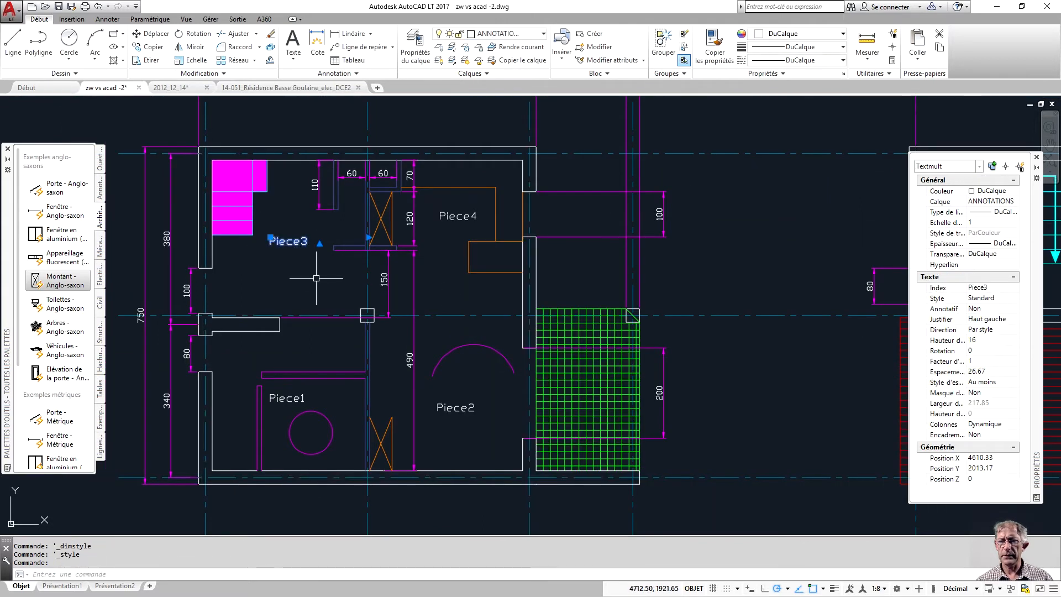
key(Escape)
key(Escape)
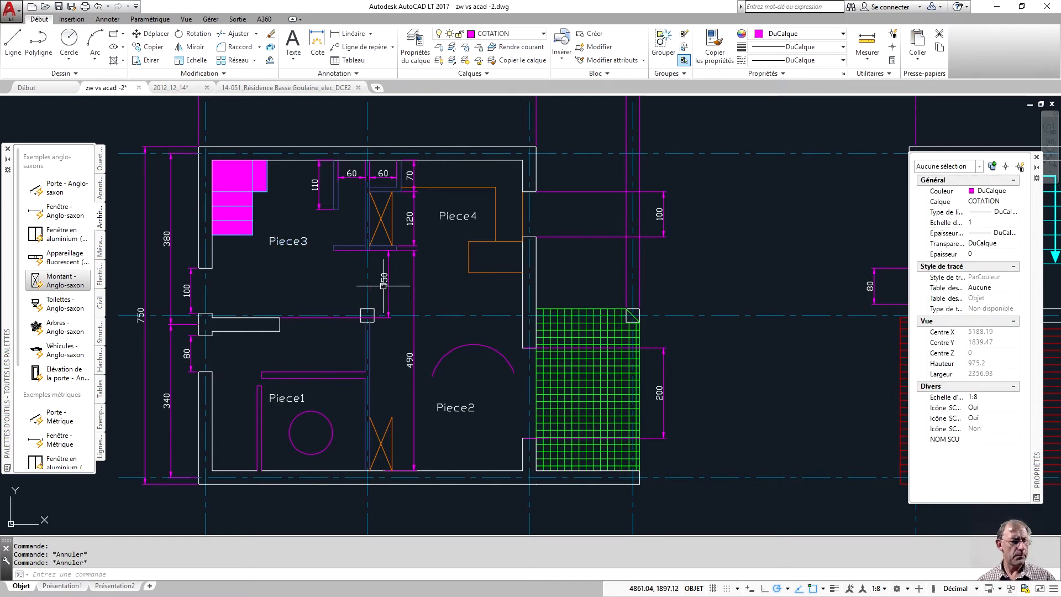
scroll(193, 208, up, 2)
mouse_move(384, 248)
middle_down()
mouse_move(372, 260)
mouse_move(388, 255)
middle_up()
scroll(365, 266, down, 2)
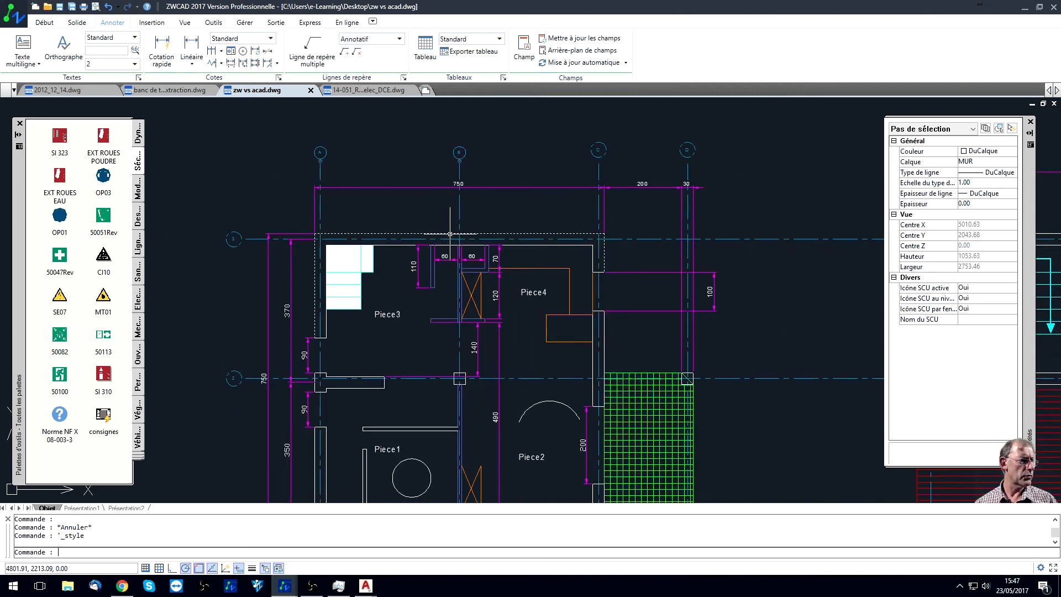
In ZWCAD, check the text style and dimension style of the horizontal 750 dimension above the plan
click(508, 186)
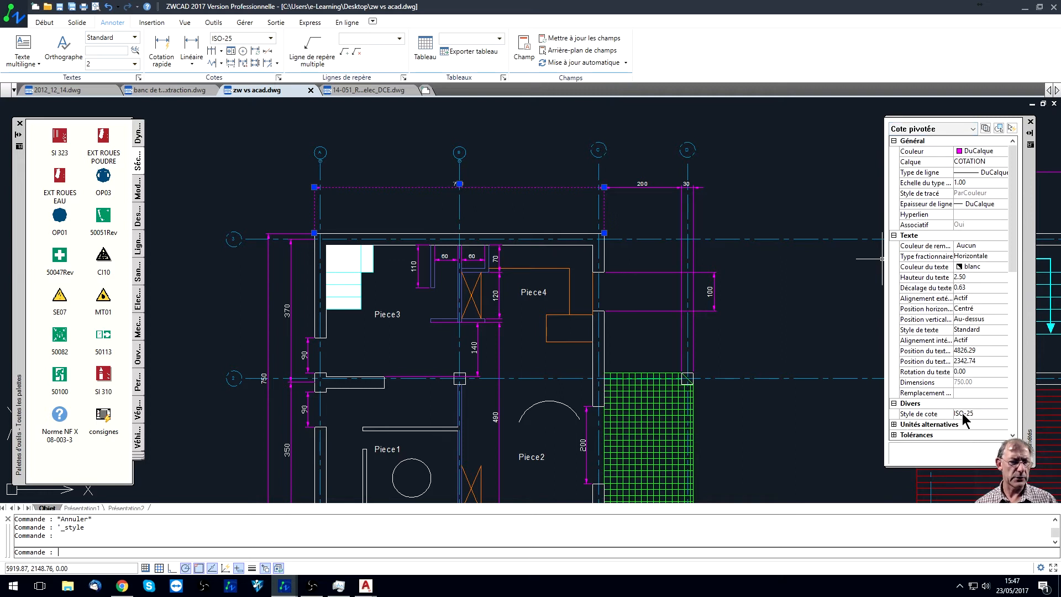
scroll(449, 177, up, 2)
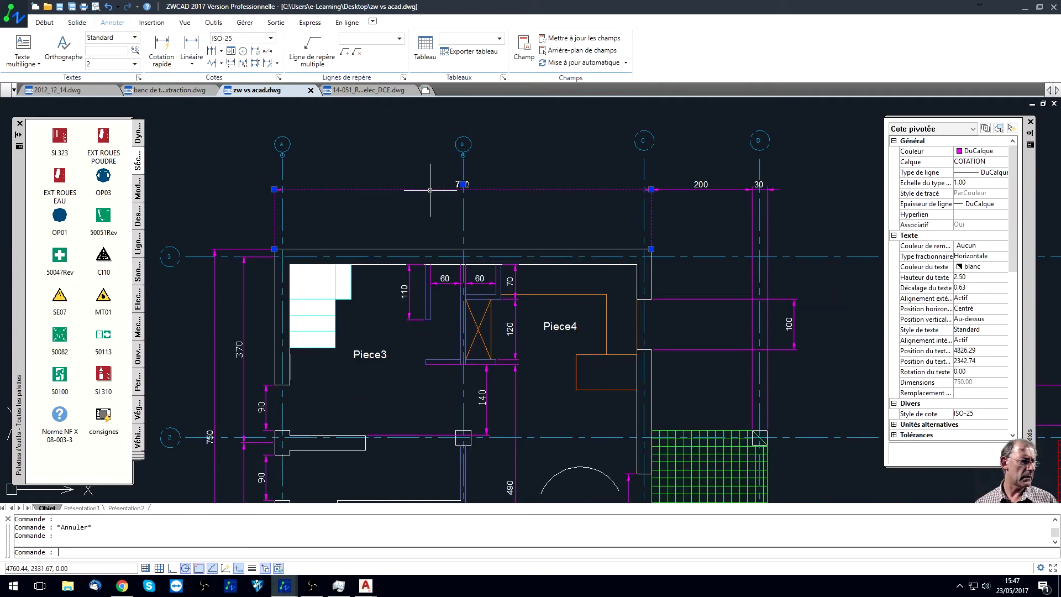
key(Escape)
click(446, 190)
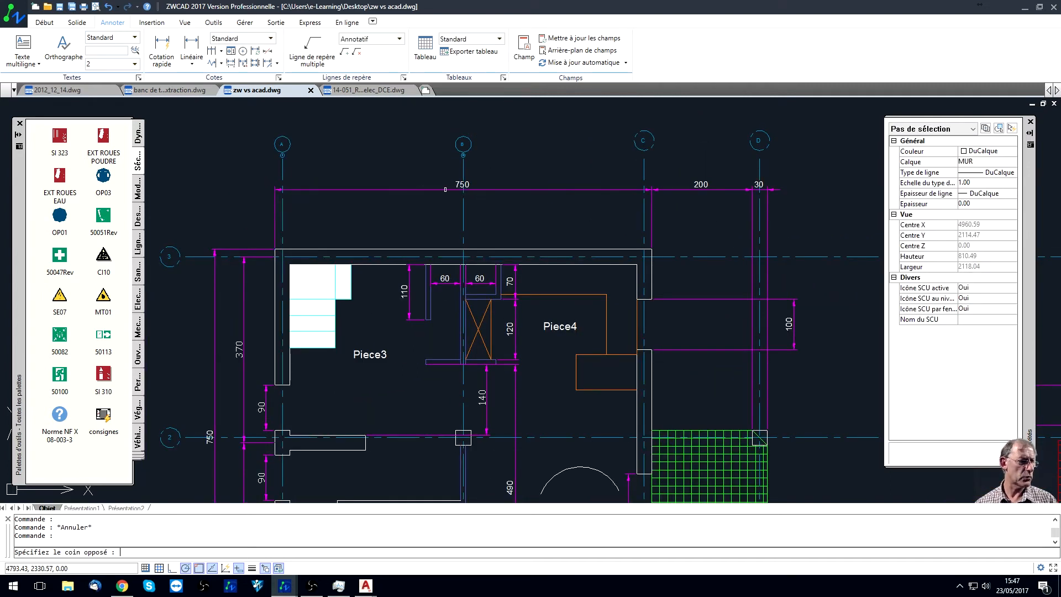
click(457, 181)
click(463, 184)
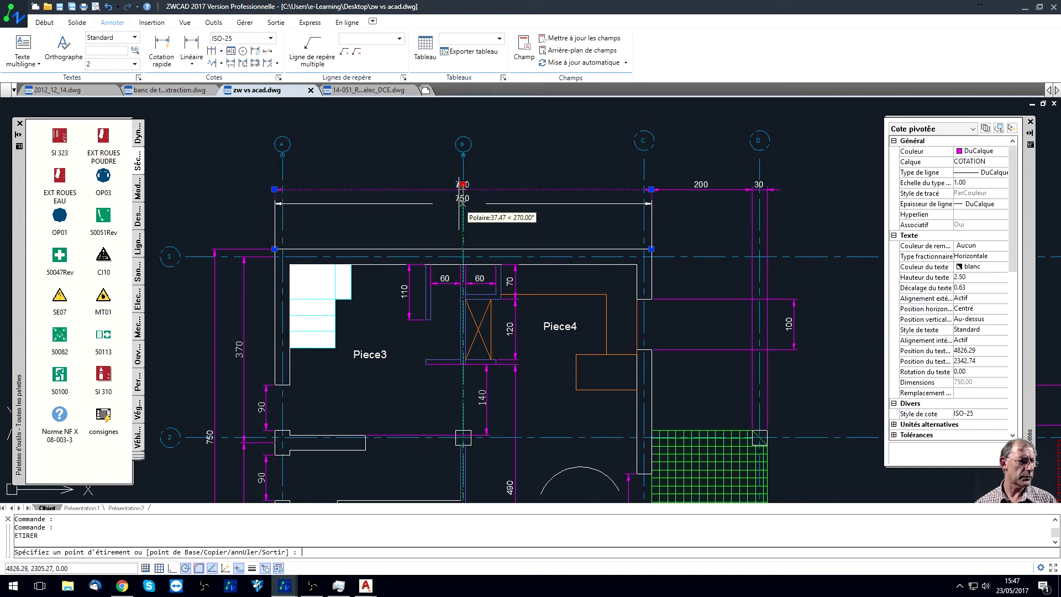
key(Escape)
scroll(647, 276, down, 3)
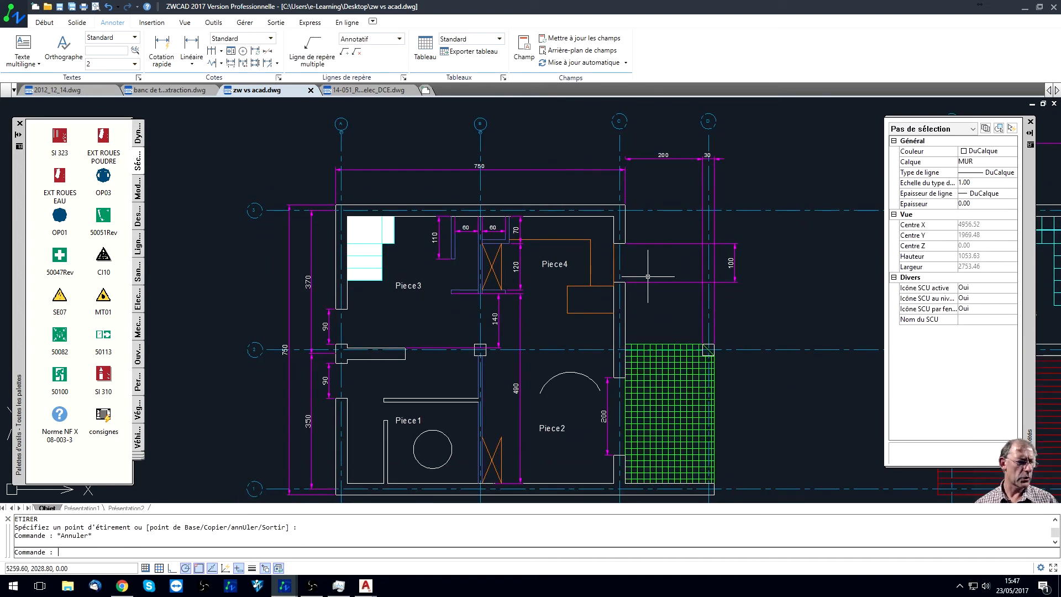
Make ISO-25 the current dimension style
click(44, 22)
click(113, 23)
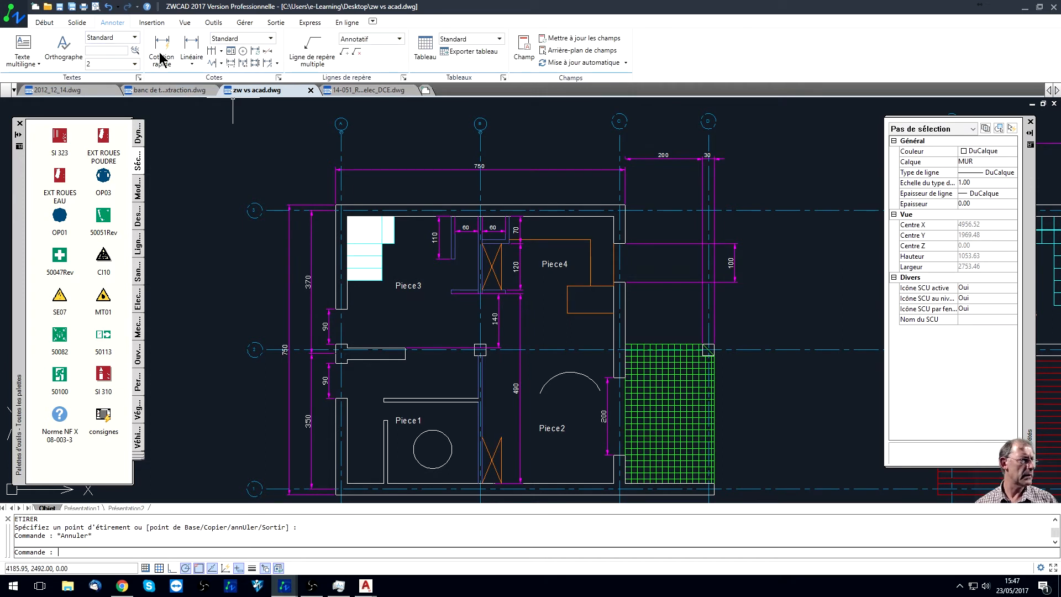
click(272, 39)
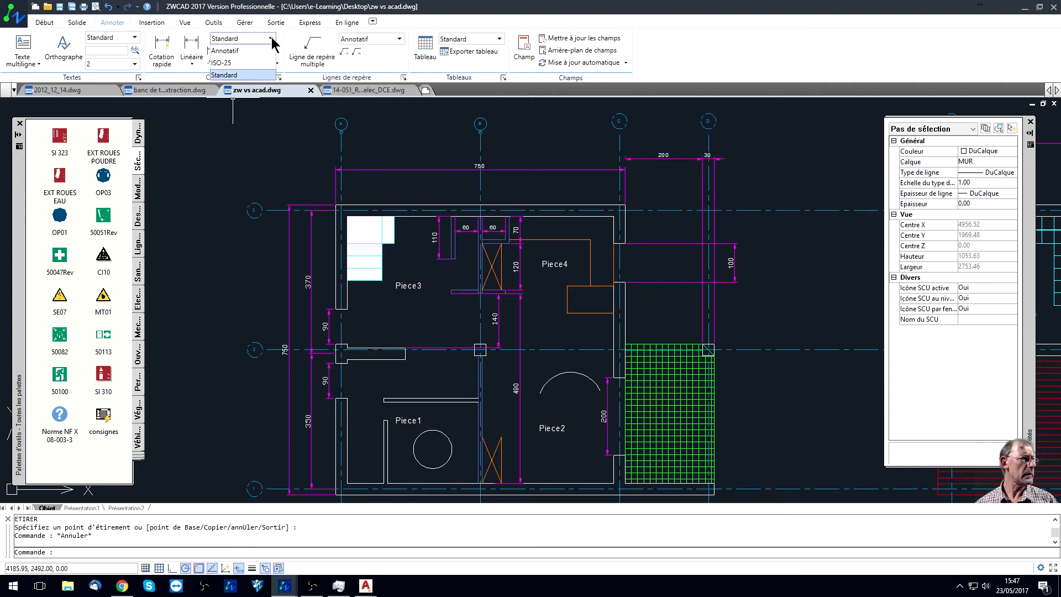
click(228, 62)
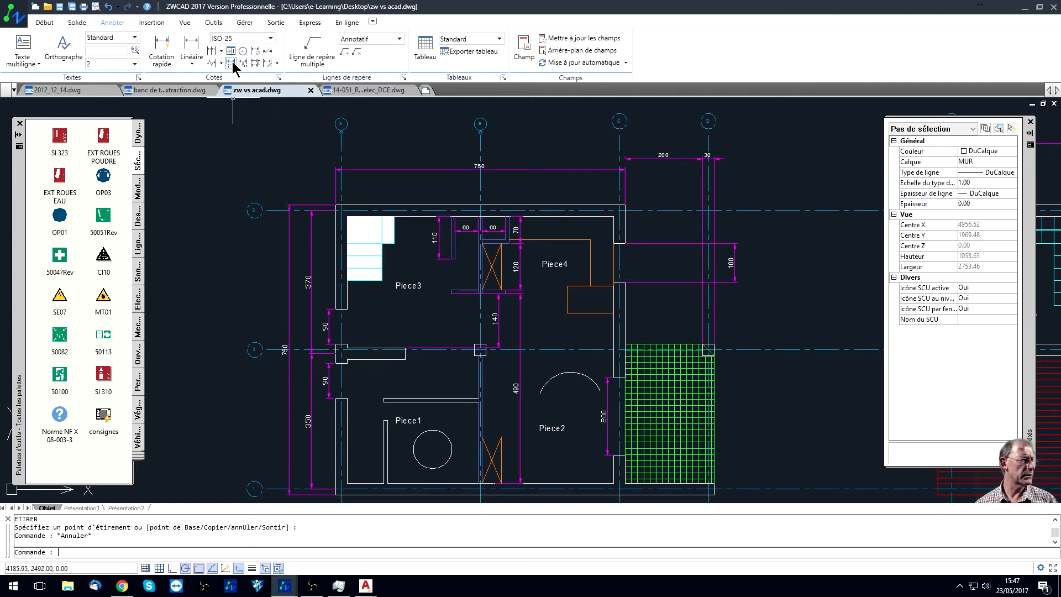
Increase the overall scale of the ISO-25 dimension style to enlarge the plan's dimension texts
click(279, 78)
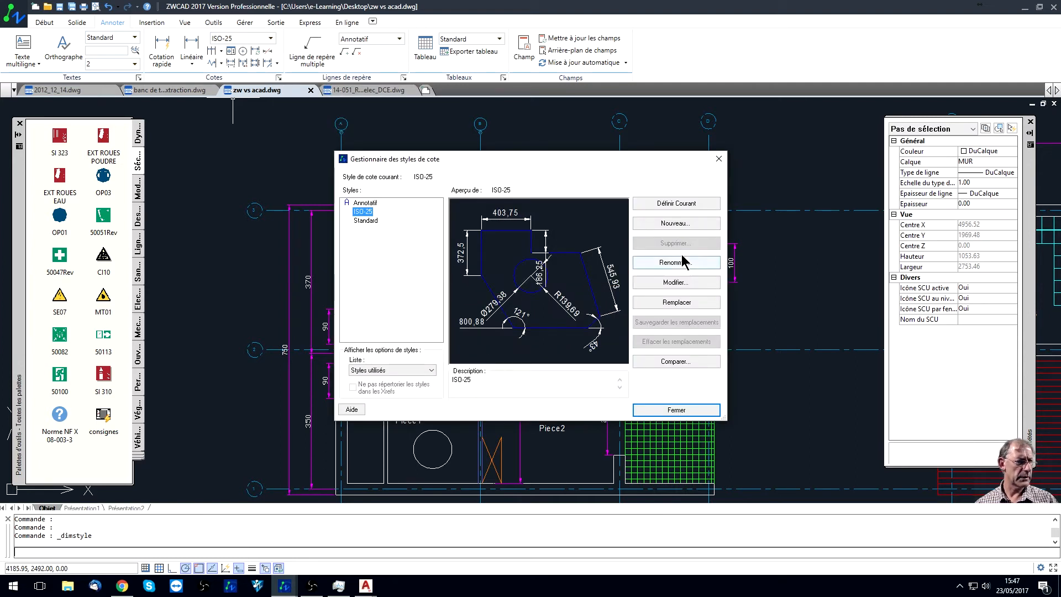
click(676, 282)
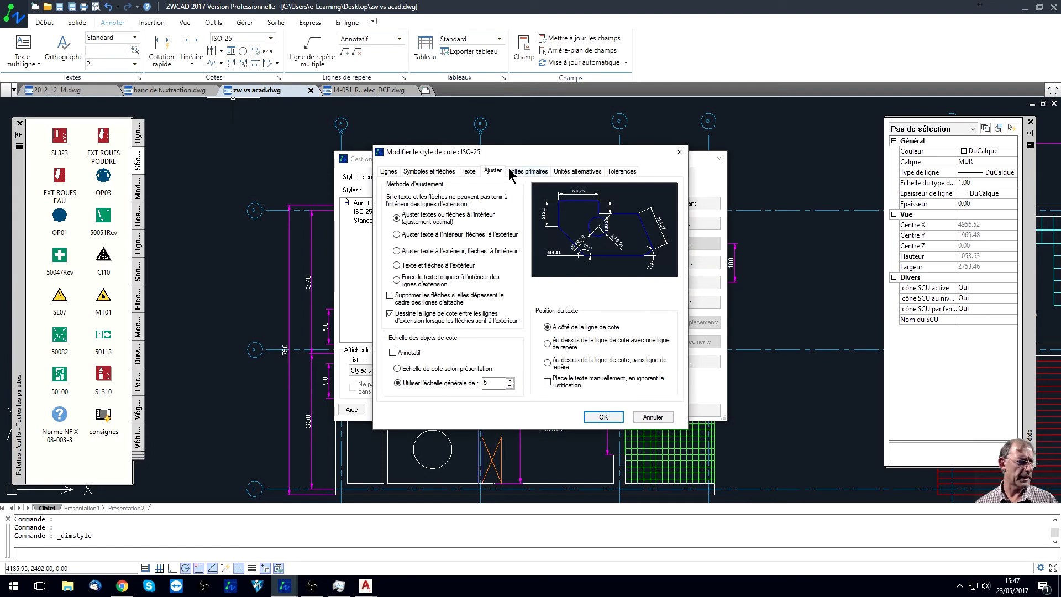
double_click(486, 383)
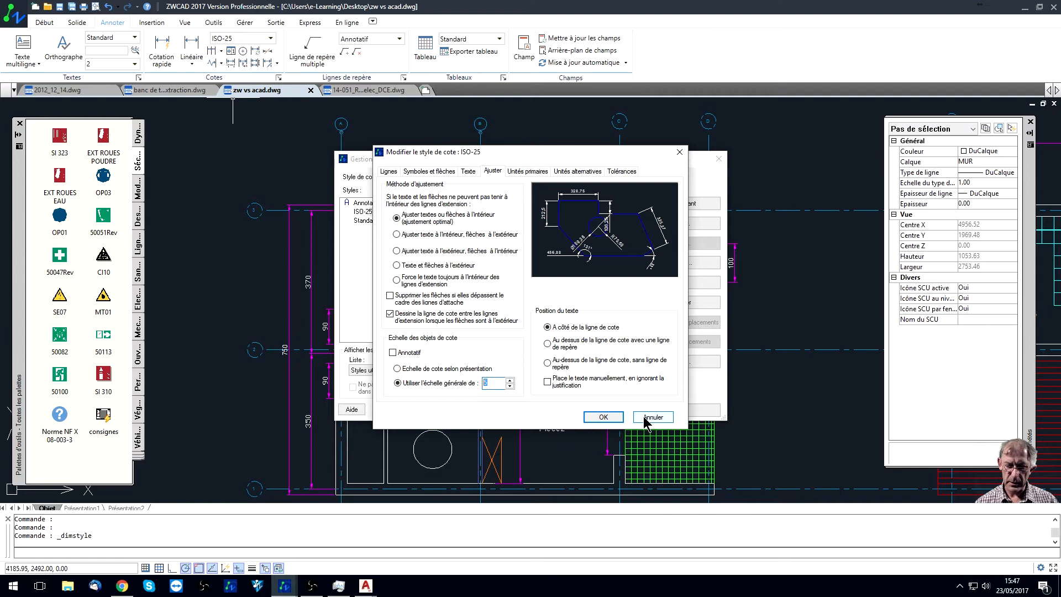
click(612, 419)
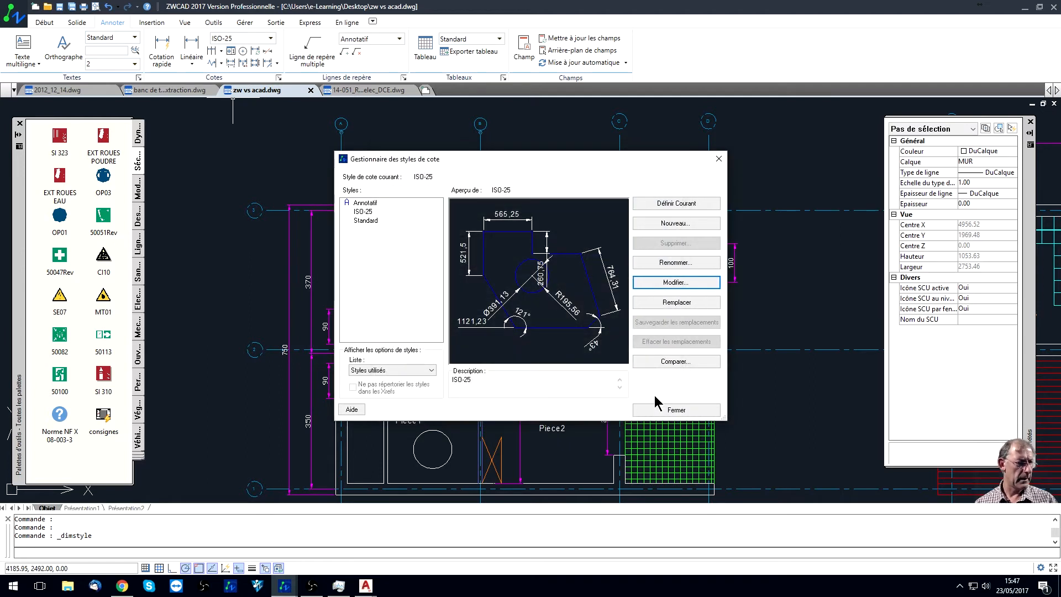
click(674, 409)
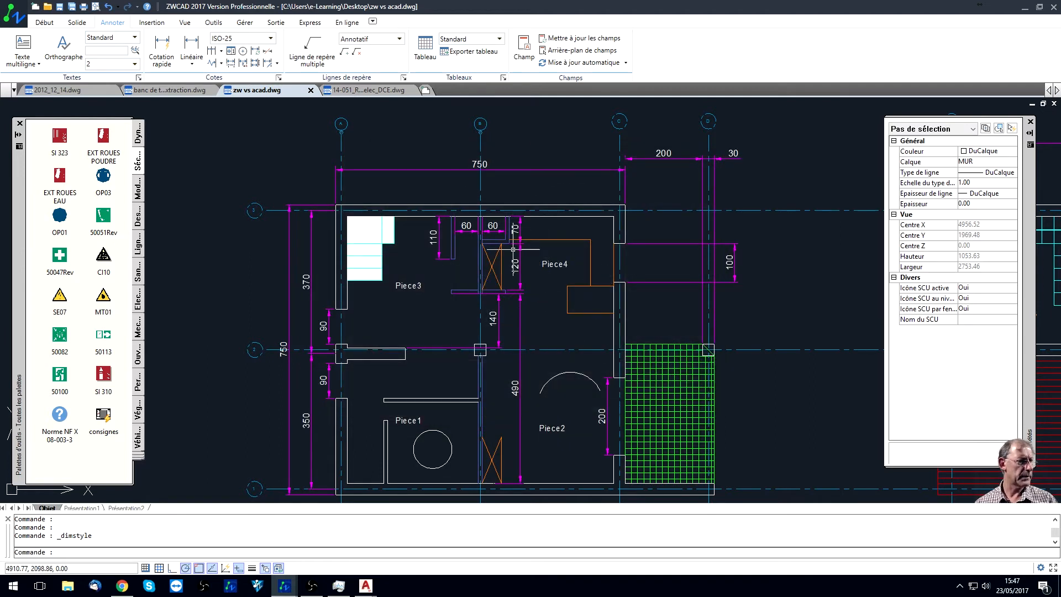
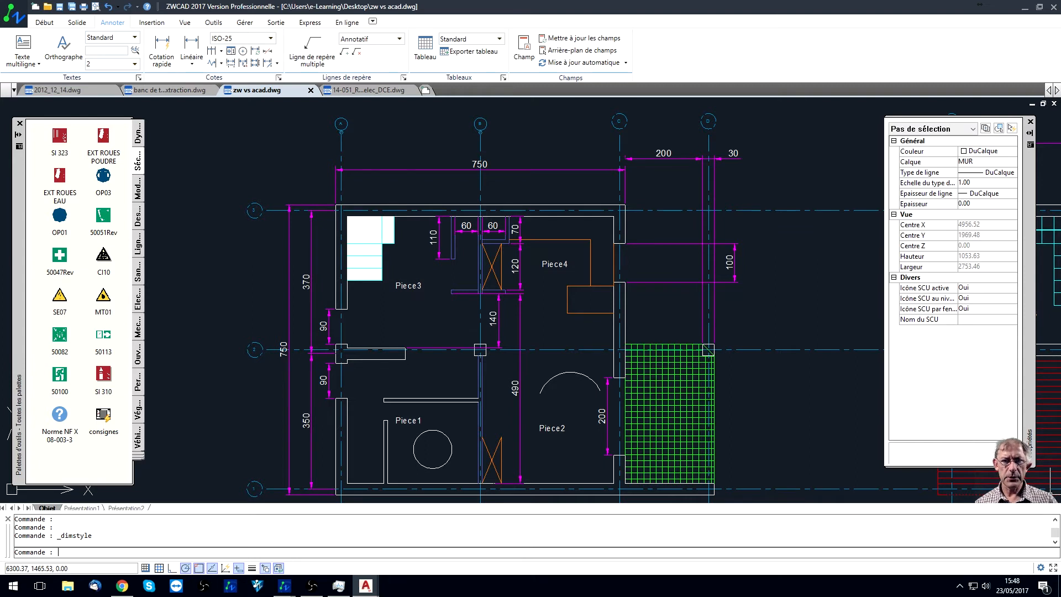
Bring up the 2012_12_14 drawing in ZWCAD and switch to AutoCAD LT
click(370, 90)
click(55, 90)
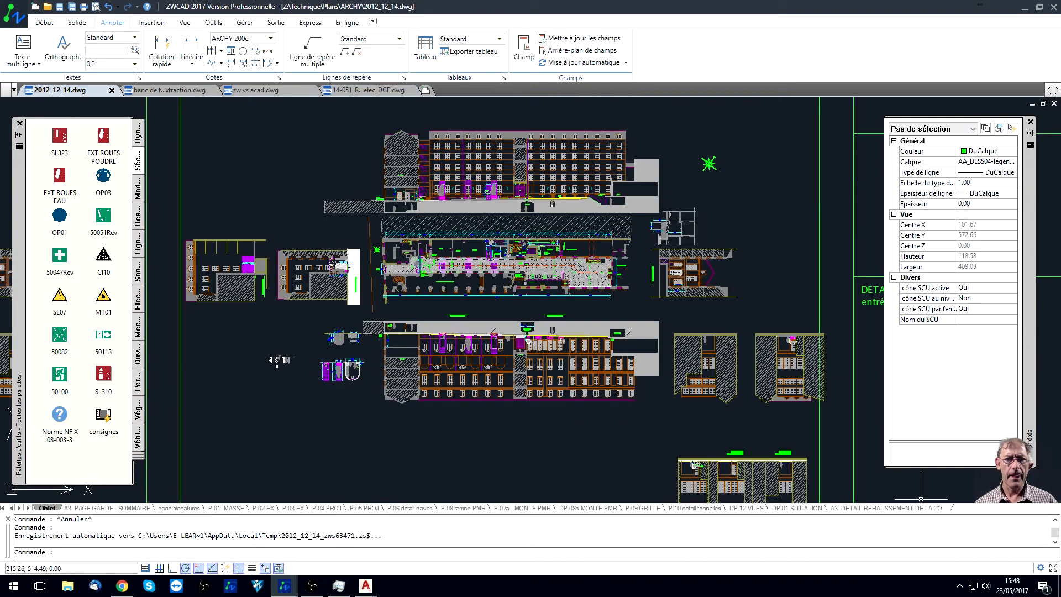
key(alt+Tab)
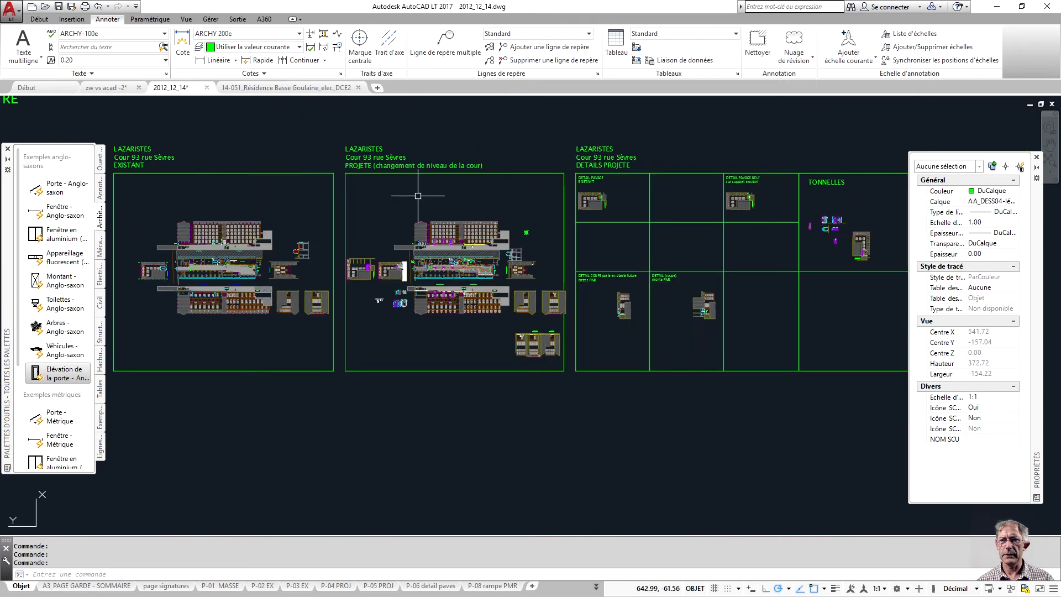
Examine the framed LAZARISTES plans and the existing building's elevations of the 2012_12_14 drawing in AutoCAD LT
mouse_move(444, 209)
middle_down()
mouse_move(408, 223)
mouse_move(459, 390)
mouse_move(514, 416)
mouse_move(463, 264)
middle_up()
scroll(410, 223, down, 4)
scroll(461, 279, up, 8)
scroll(459, 277, down, 6)
mouse_move(420, 191)
middle_down()
mouse_move(394, 213)
mouse_move(391, 192)
middle_up()
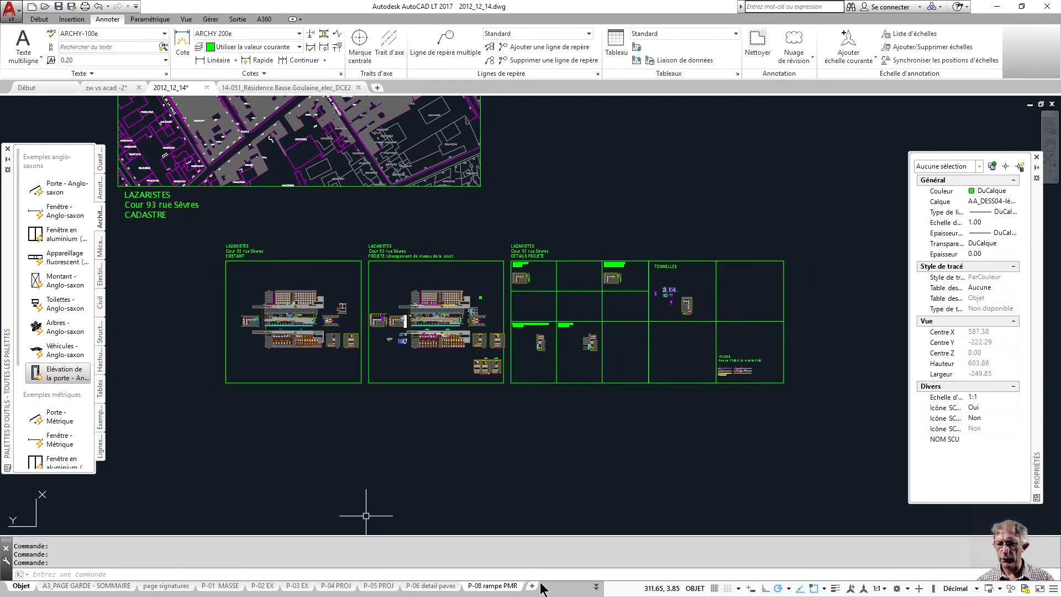
scroll(508, 293, down, 2)
middle_drag(463, 252, 458, 268)
scroll(371, 330, up, 6)
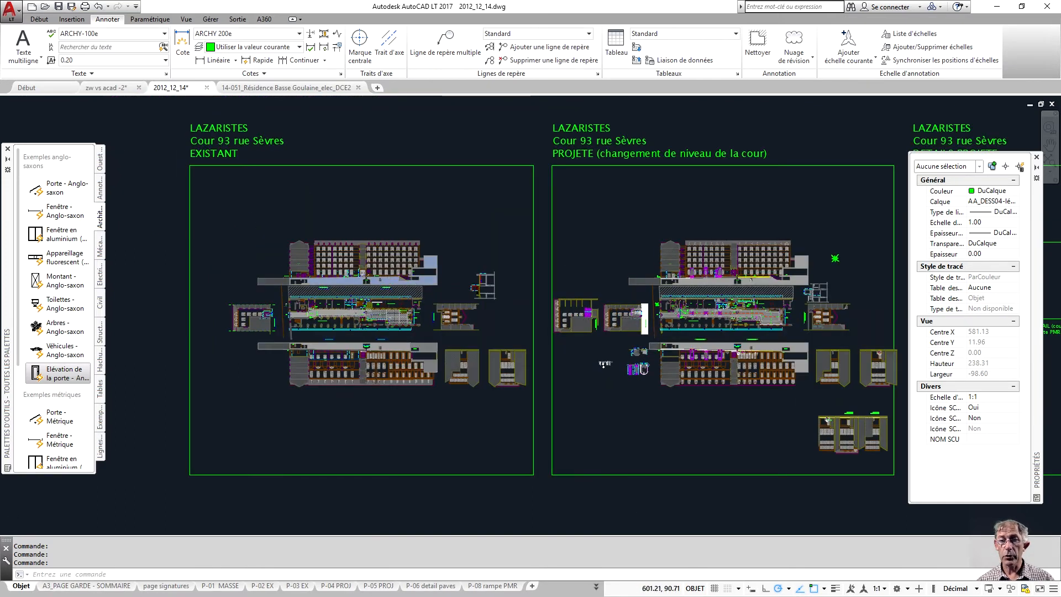
scroll(378, 283, up, 4)
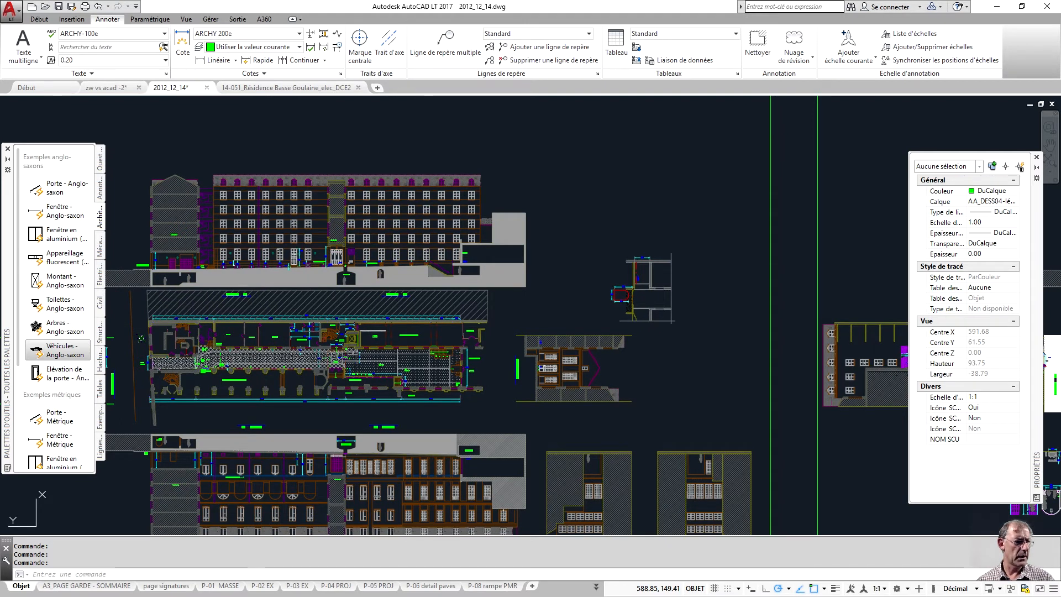
scroll(428, 388, down, 3)
scroll(493, 297, up, 4)
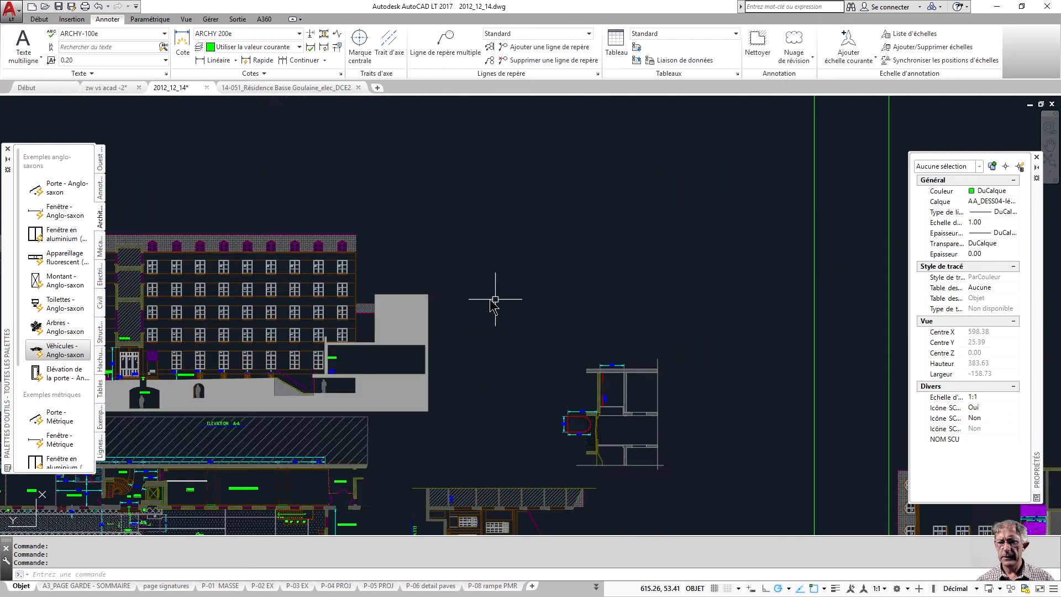
scroll(495, 299, down, 6)
middle_drag(383, 267, 379, 205)
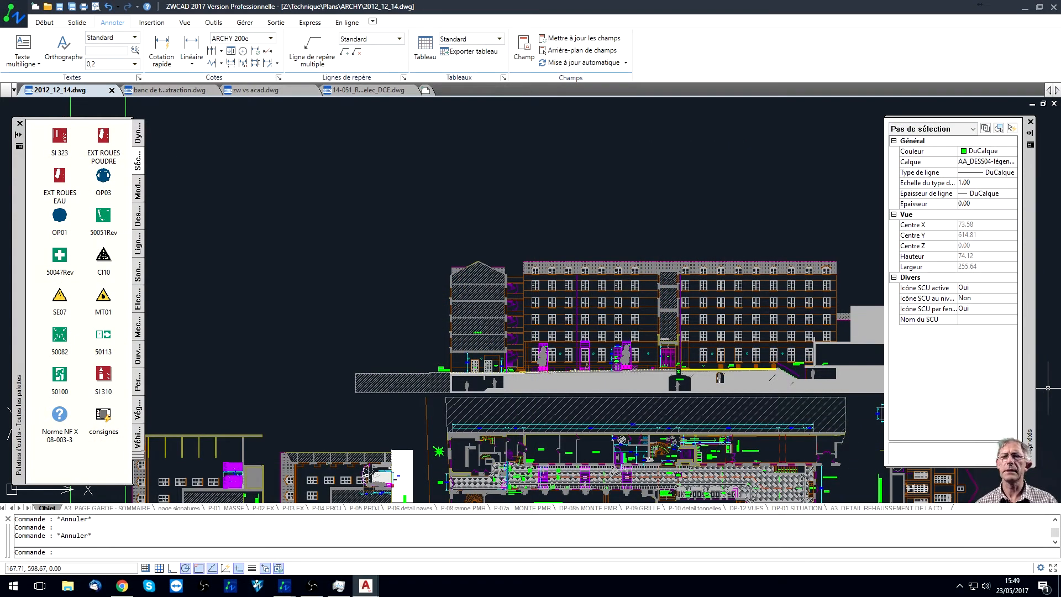
In ZWCAD, check the properties of the T-f02 tree trellis block between the F-03 windows on the facade
click(564, 333)
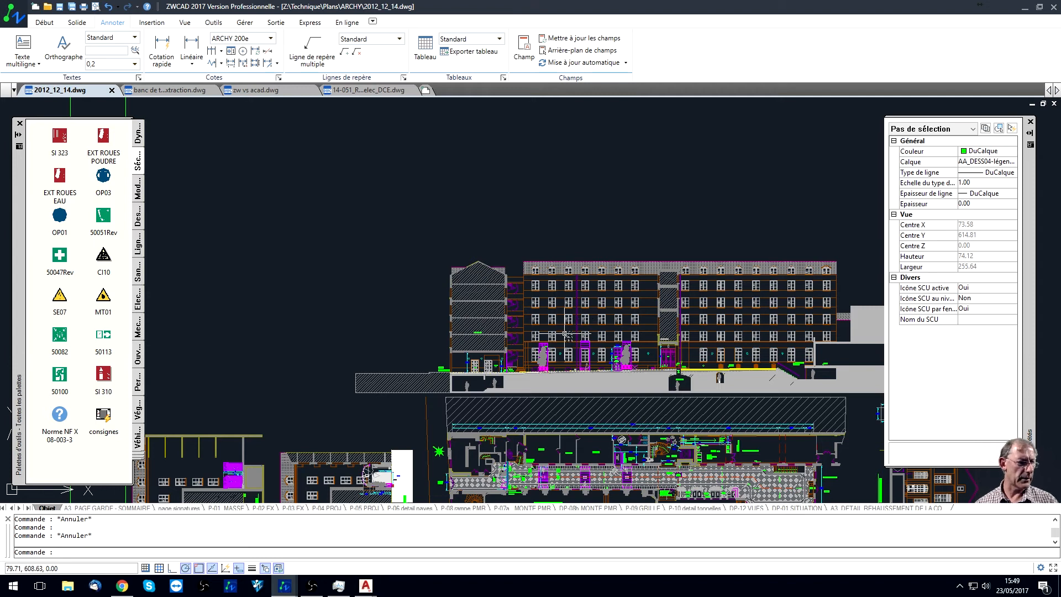
scroll(564, 334, up, 10)
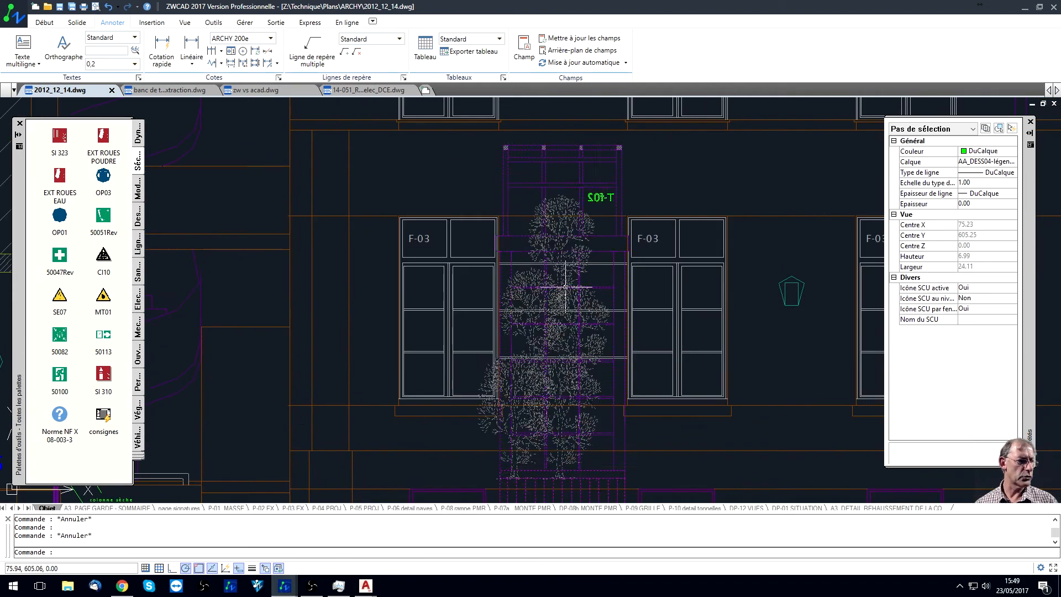
click(600, 197)
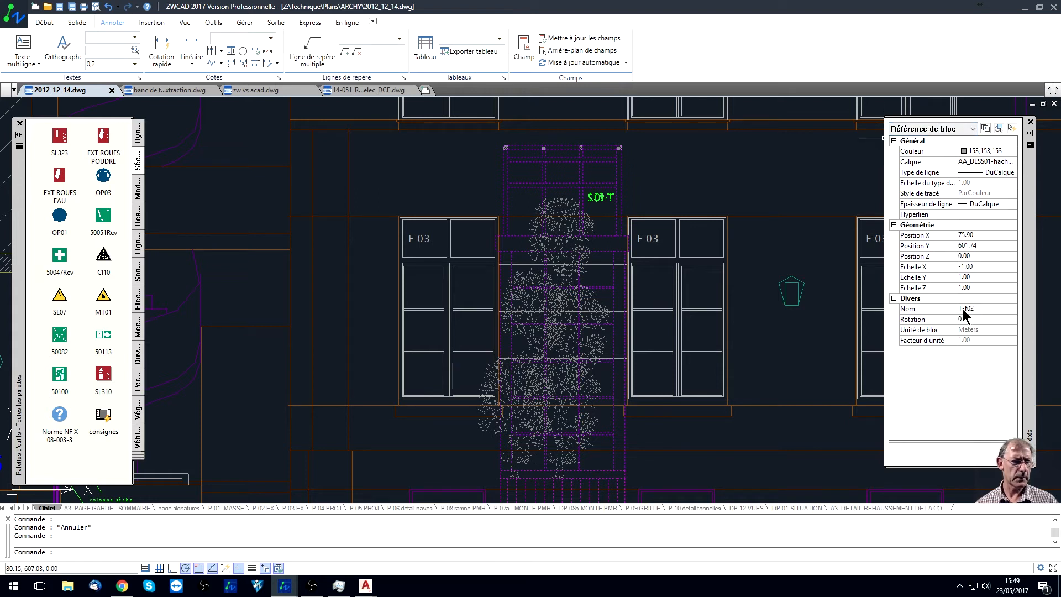
key(Escape)
Select every block similar to the T-f02 trellis block and check the number selected in the properties
click(619, 190)
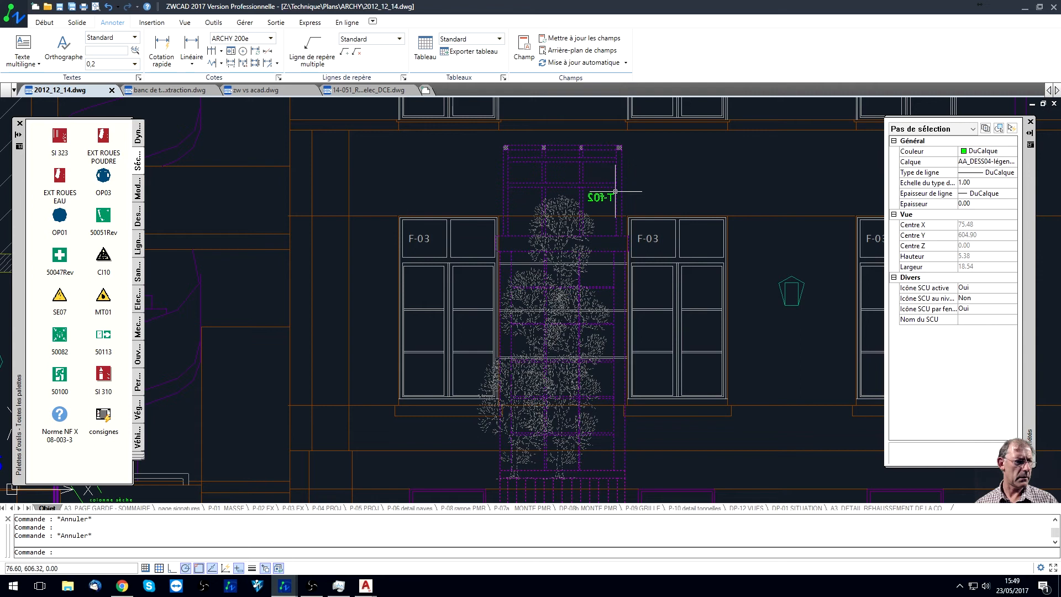
right_click(641, 179)
click(688, 452)
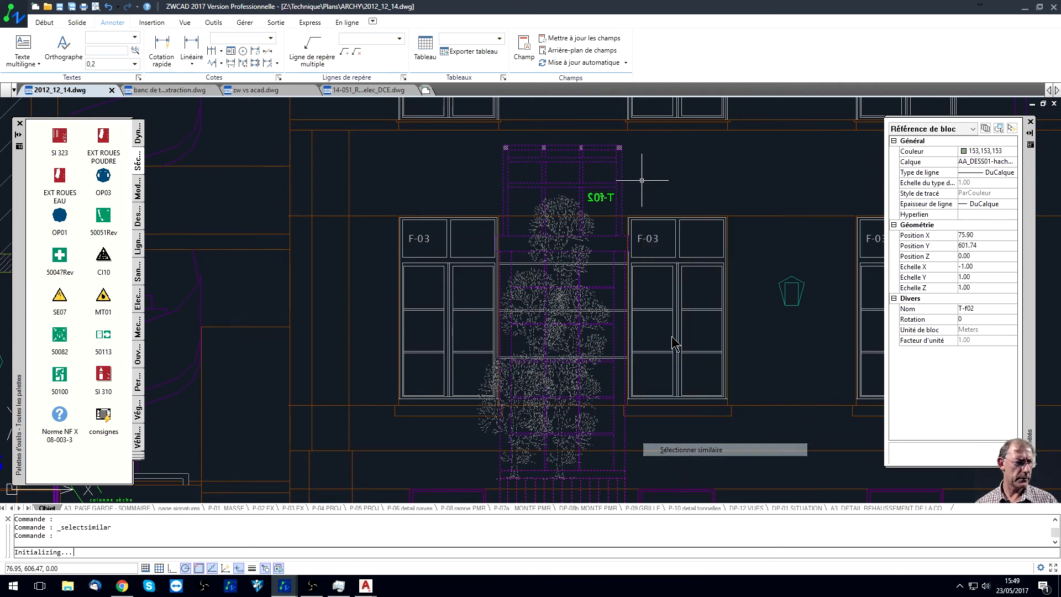
scroll(675, 243, down, 3)
scroll(675, 243, down, 6)
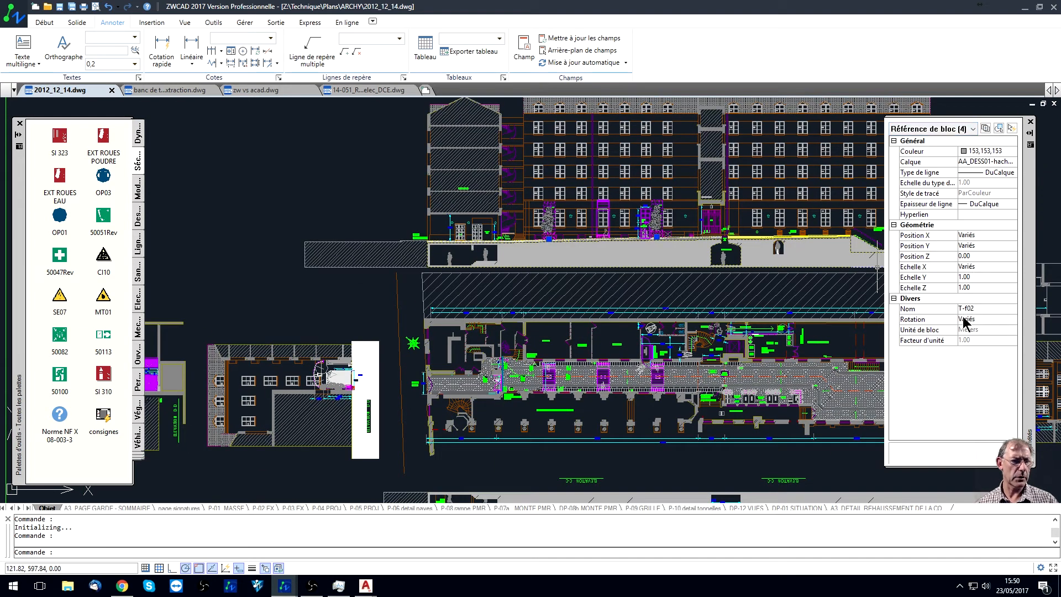
Locate the selected T-f02 copies across the elevations and courtyard plan, and clear the selection
scroll(669, 262, down, 5)
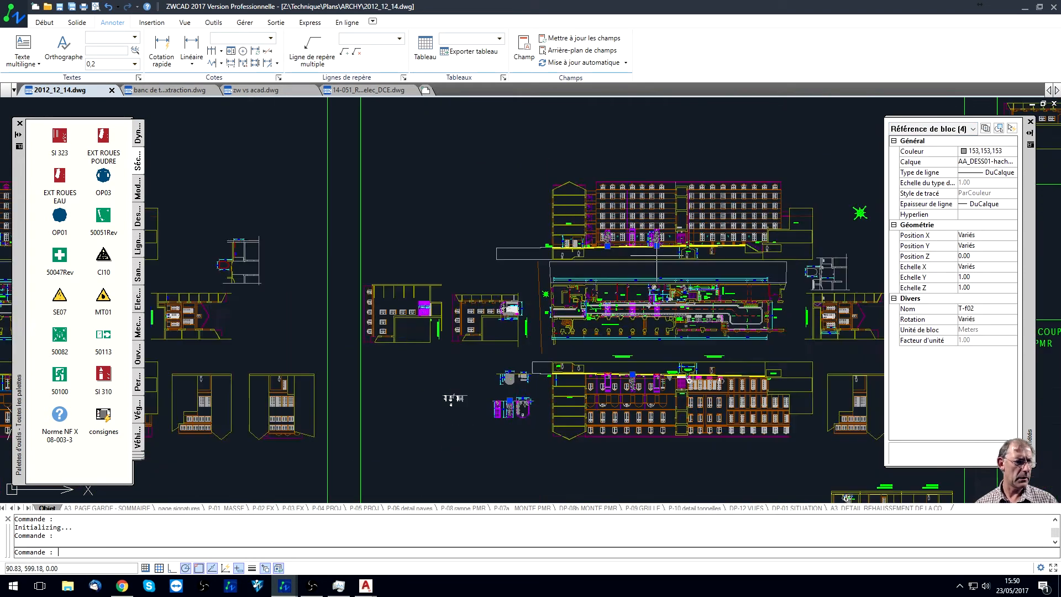
scroll(628, 319, up, 5)
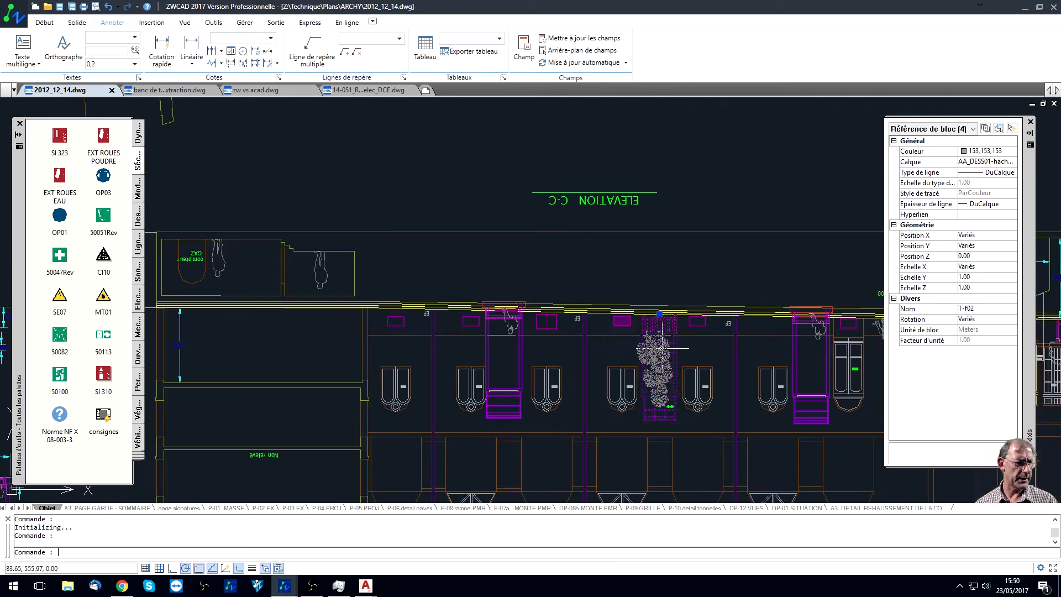
scroll(515, 245, up, 2)
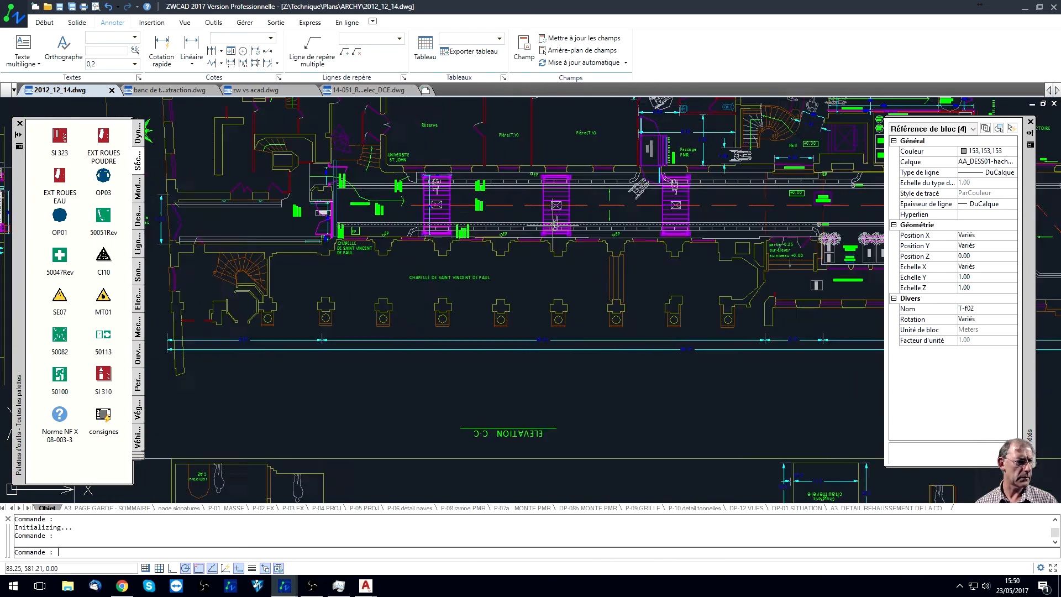
scroll(515, 245, up, 3)
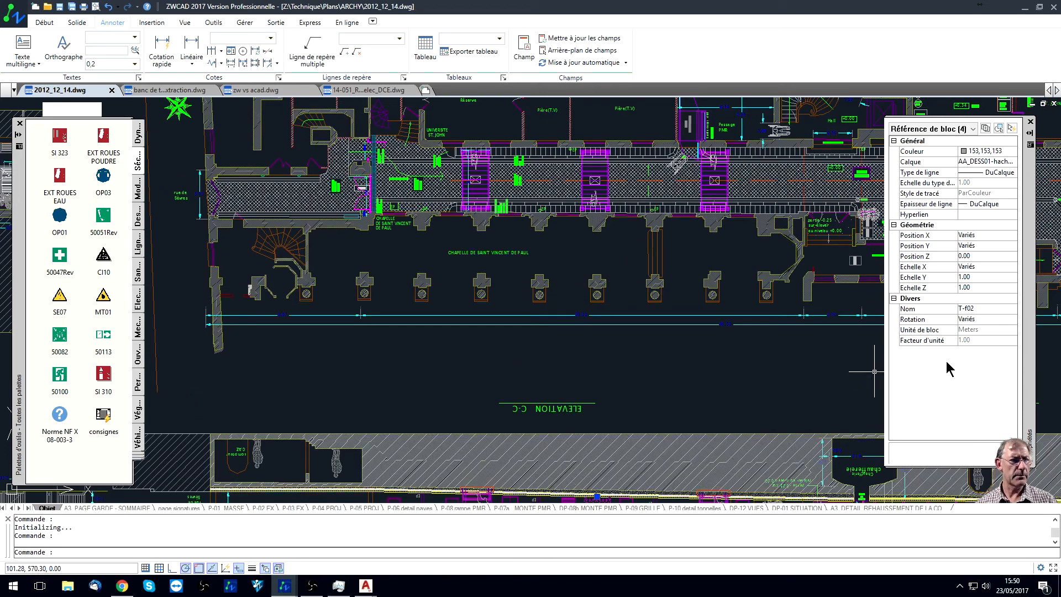
key(Escape)
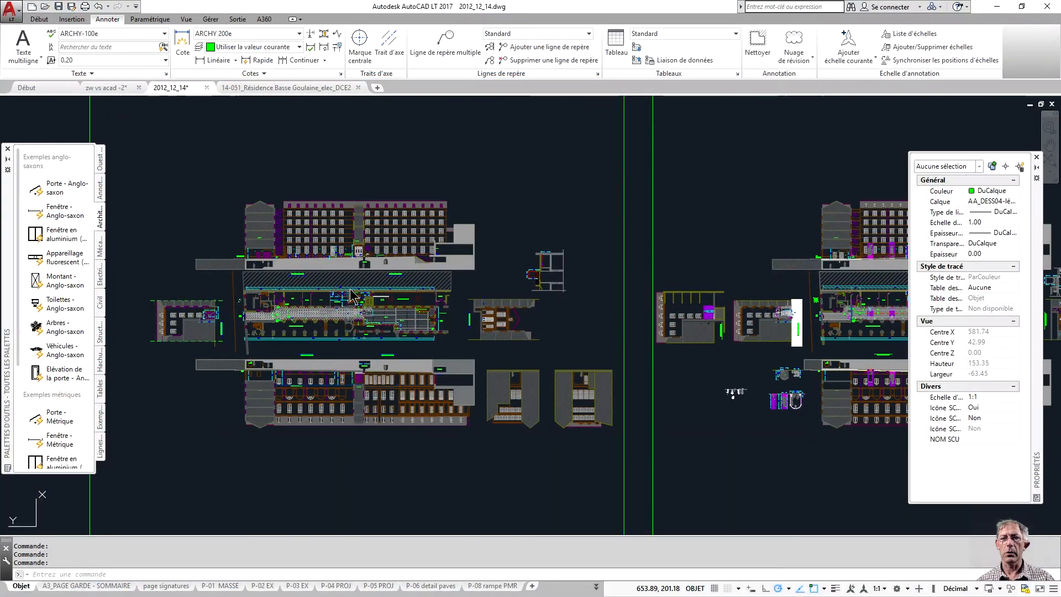
In AutoCAD LT, search the existing facade elevation around the entrance door for the T-f02 trellis block
scroll(339, 277, up, 3)
key(Escape)
scroll(406, 243, up, 2)
scroll(406, 243, down, 3)
scroll(425, 177, up, 2)
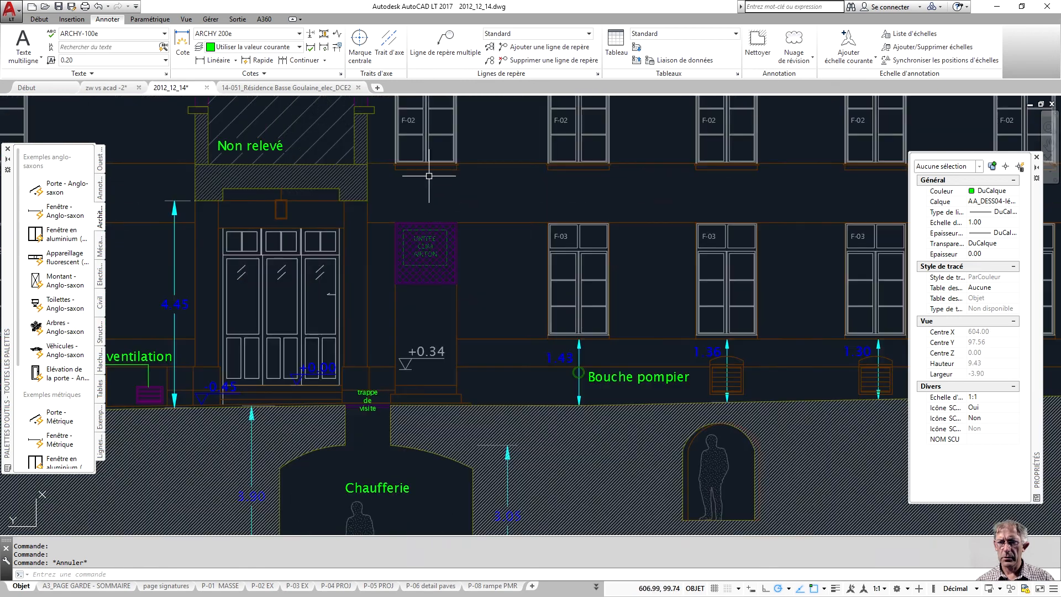
scroll(374, 317, down, 2)
scroll(374, 317, down, 3)
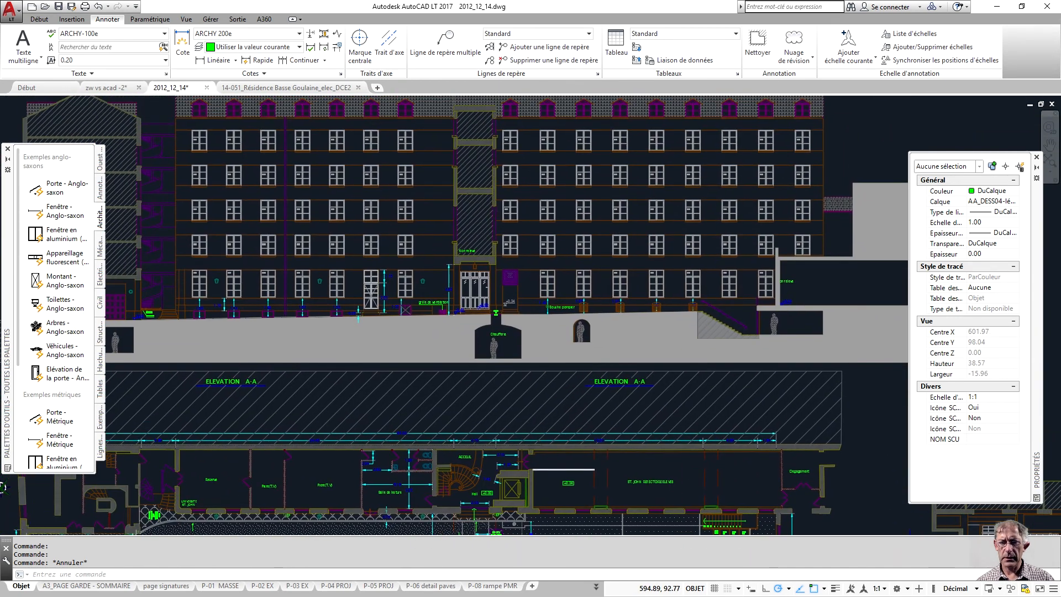
scroll(387, 353, down, 3)
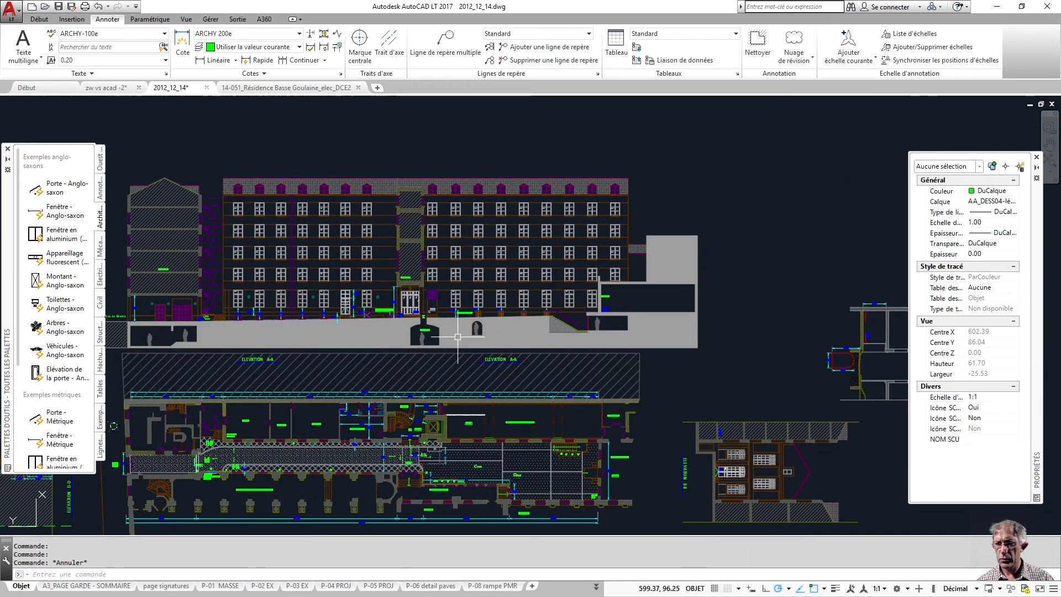
Select the T-f02 trellis block between the F-03 windows on the projected facade
scroll(420, 307, down, 3)
middle_drag(603, 320, 168, 410)
scroll(479, 403, up, 5)
scroll(431, 318, up, 4)
click(402, 249)
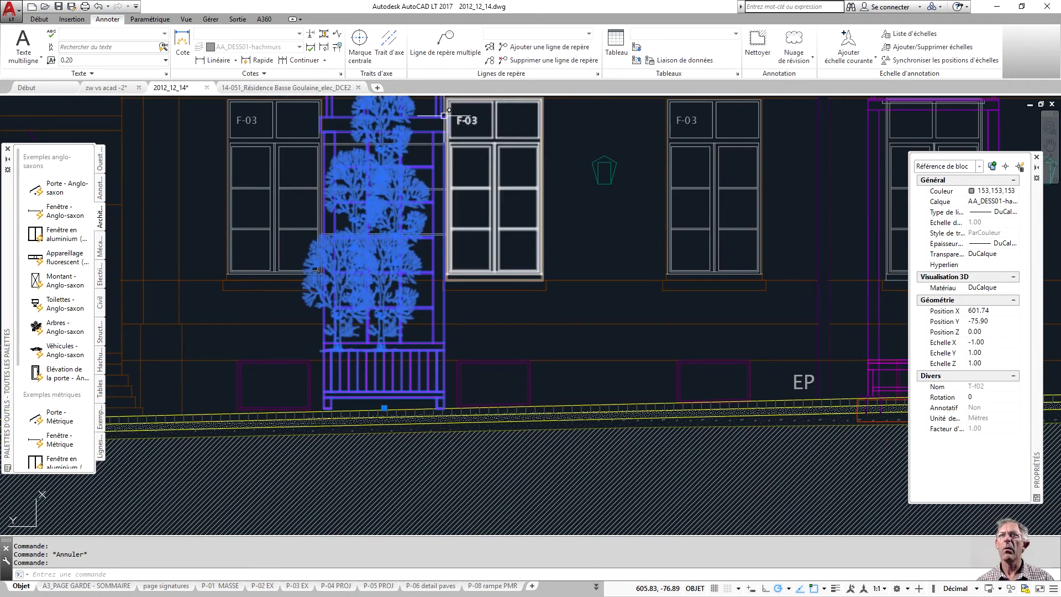
Select all blocks similar to T-f02 and widen the properties palette so the selection type is fully readable
middle_drag(419, 220, 423, 308)
scroll(426, 304, down, 2)
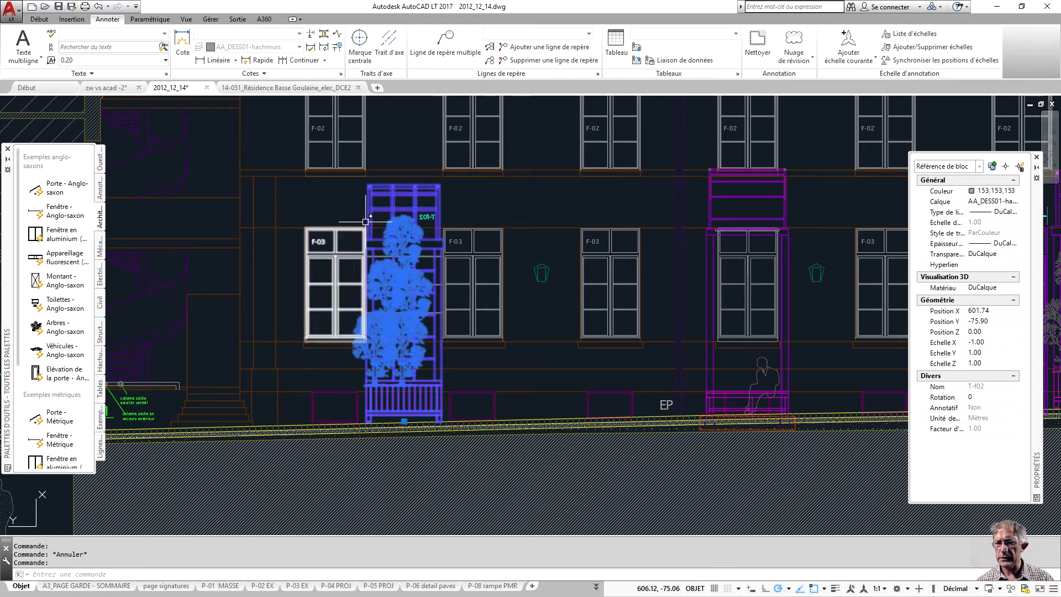
right_click(351, 203)
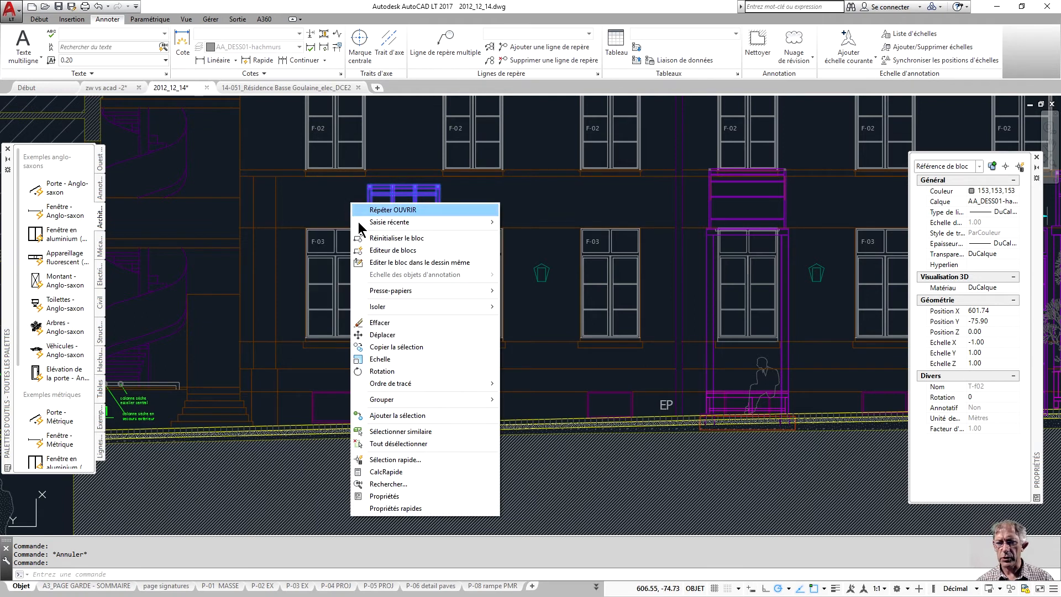
click(395, 432)
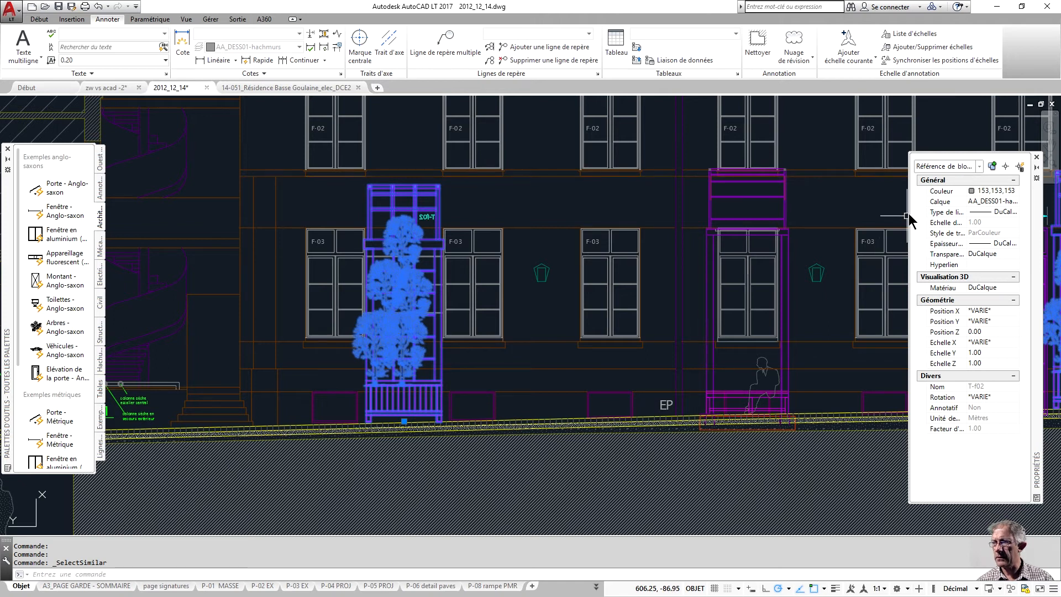
drag(909, 217, 873, 220)
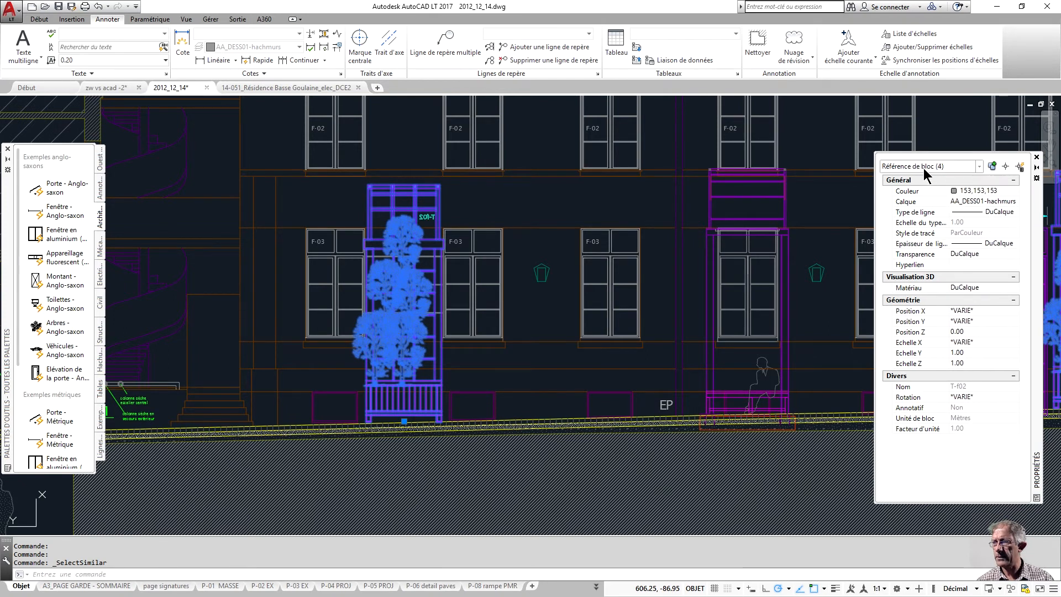
Locate the selected T-f02 blocks on the projected elevations in AutoCAD LT, and clear the selection
scroll(551, 300, down, 8)
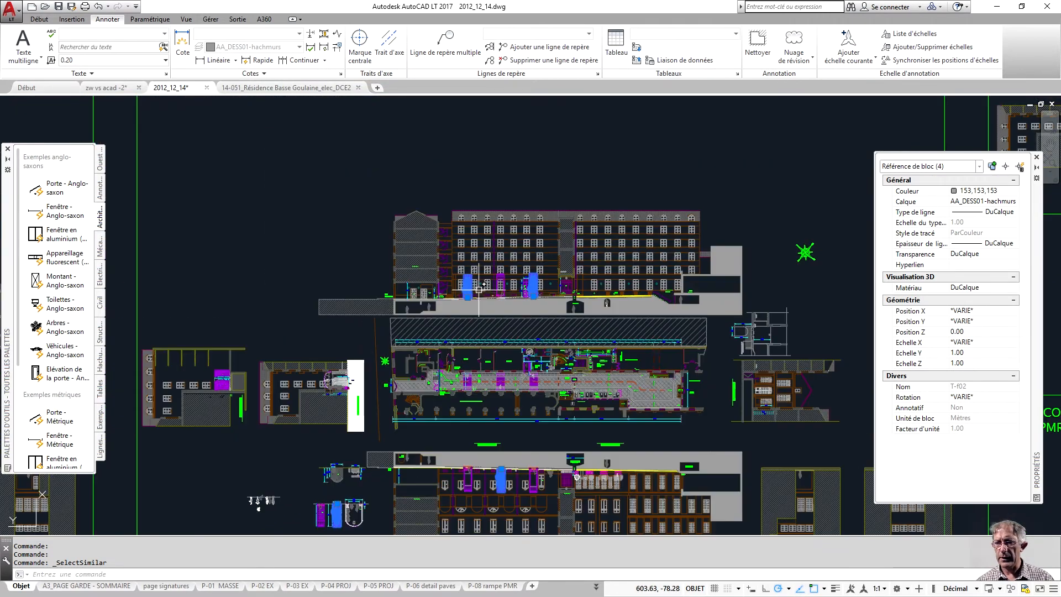
middle_drag(552, 300, 508, 190)
scroll(442, 364, down, 5)
scroll(474, 340, up, 10)
middle_drag(377, 206, 393, 315)
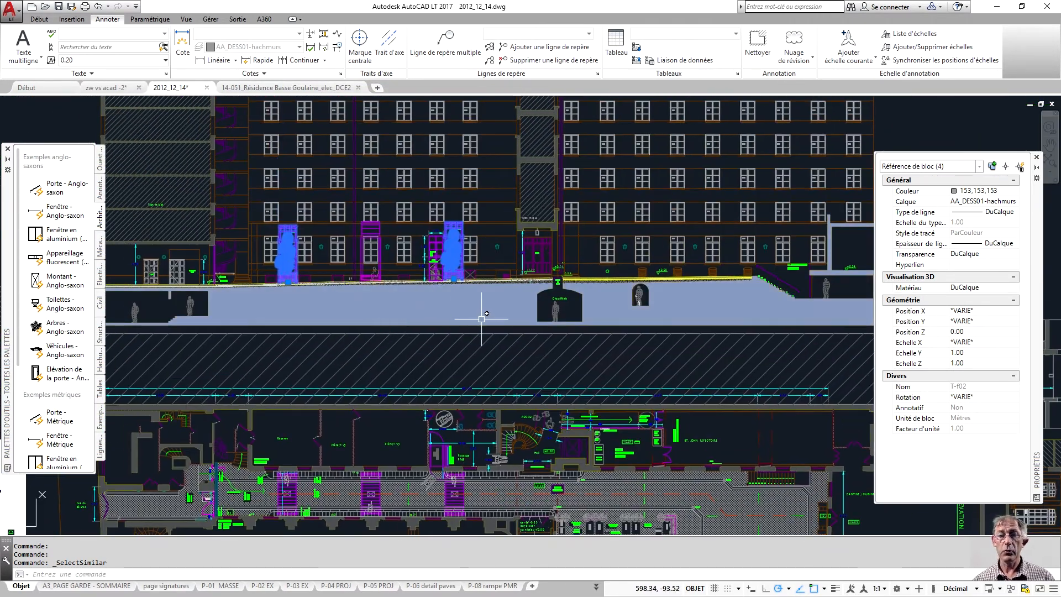
key(Escape)
key(Escape)
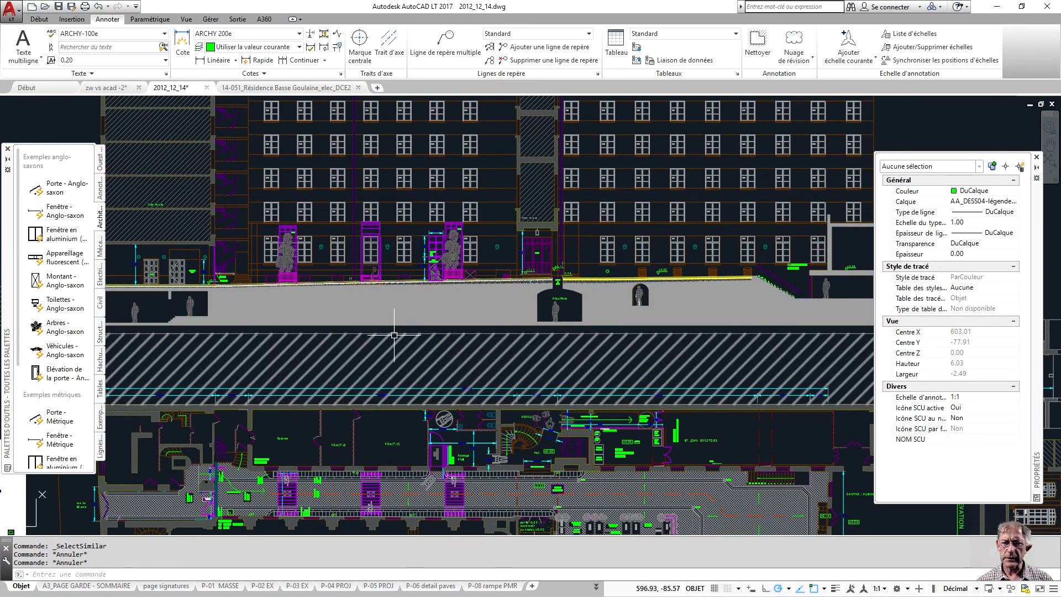
scroll(472, 338, down, 10)
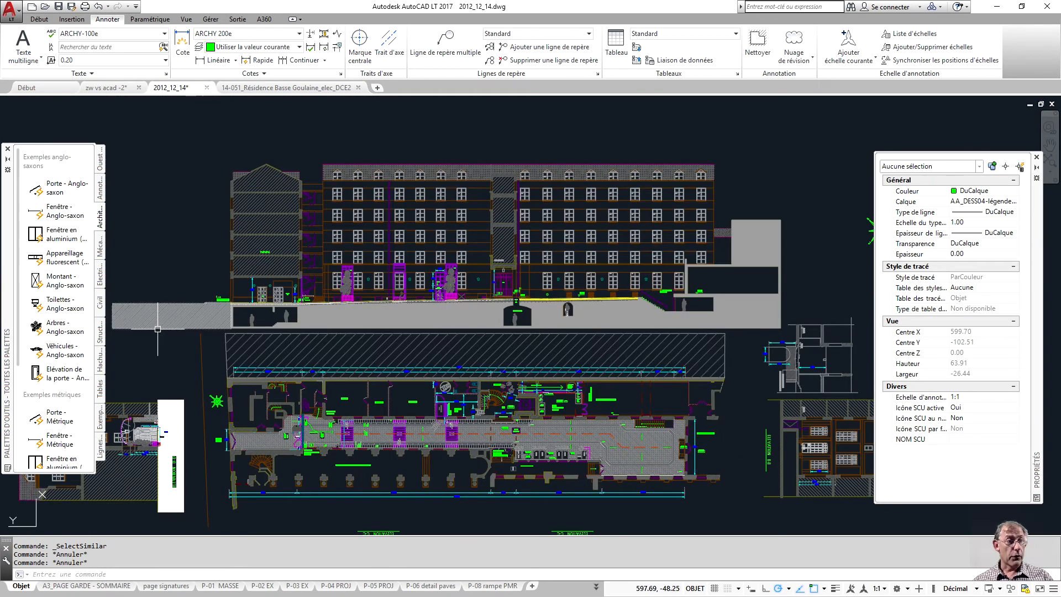
middle_drag(106, 324, 124, 269)
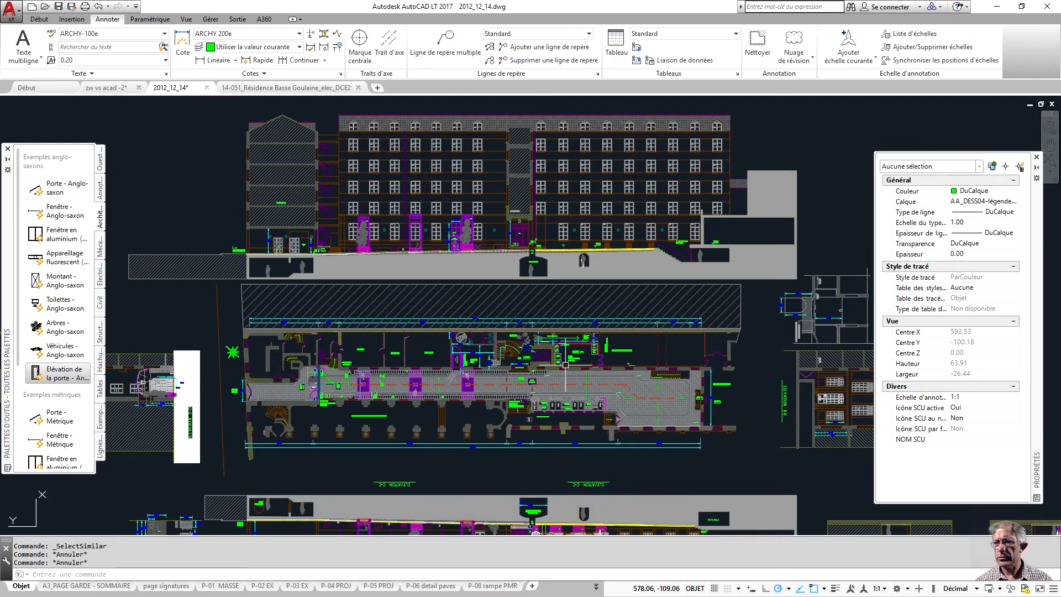
scroll(545, 265, down, 3)
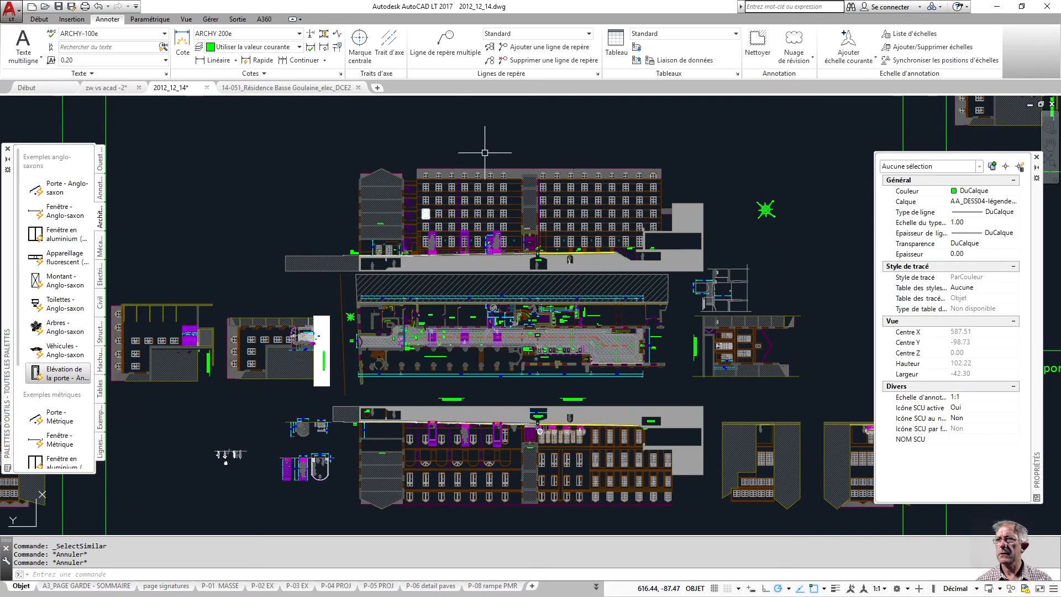
mouse_move(478, 186)
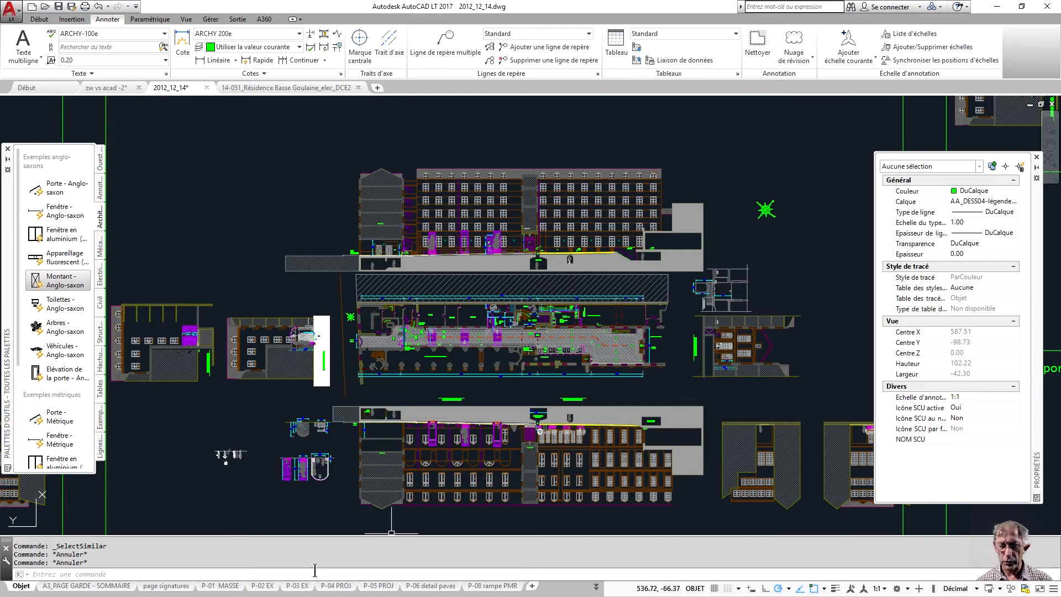
Open the P-04 PROJ layout and view its whole sheet
click(328, 587)
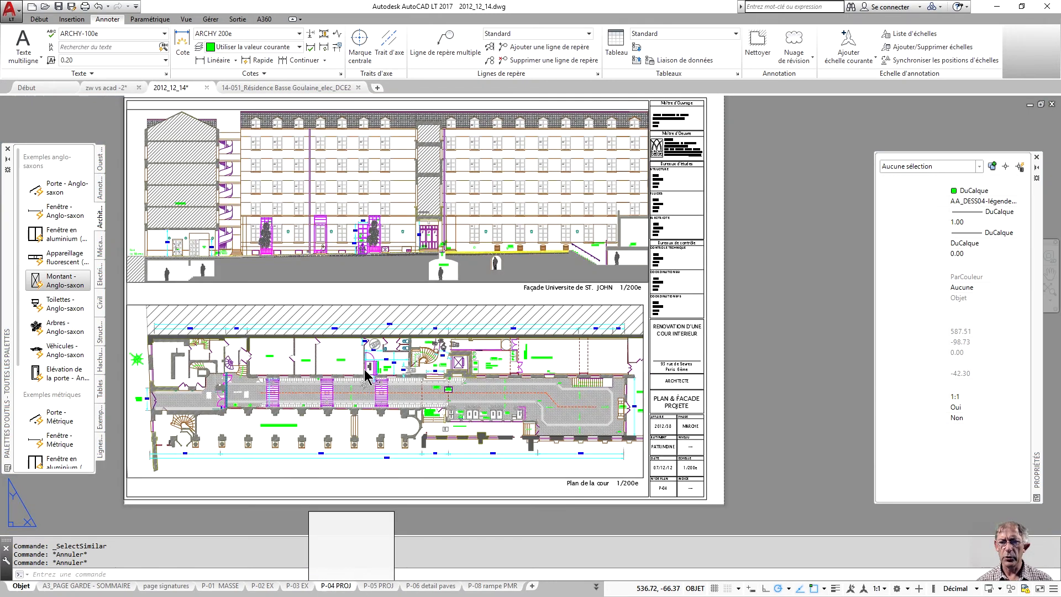
scroll(389, 347, down, 2)
middle_drag(391, 335, 442, 294)
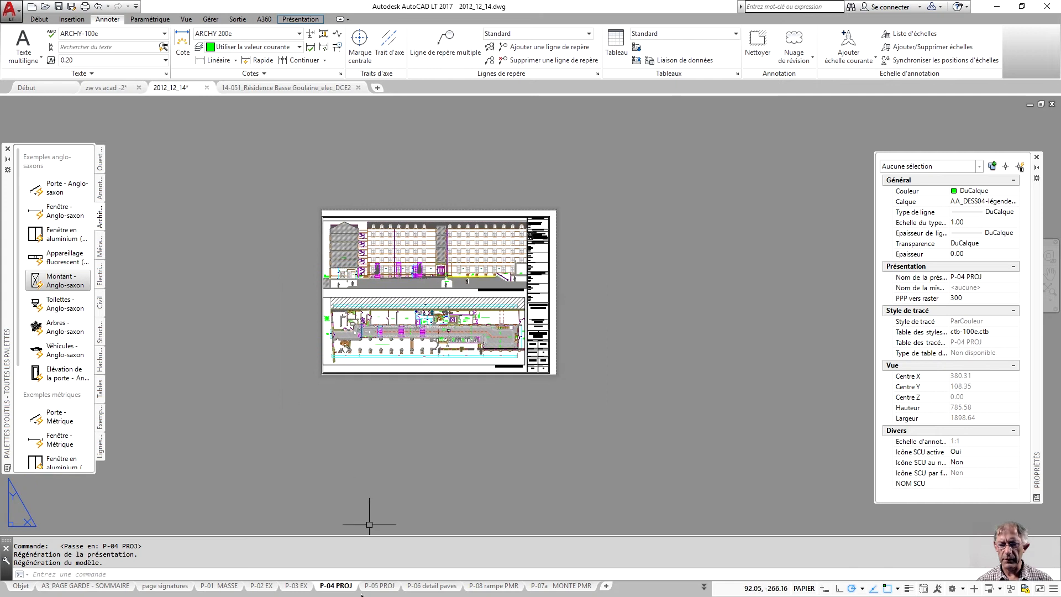
View the P-05 PROJ layout's facade sheet in AutoCAD LT, and return to the P-04 PROJ sheet
mouse_move(371, 588)
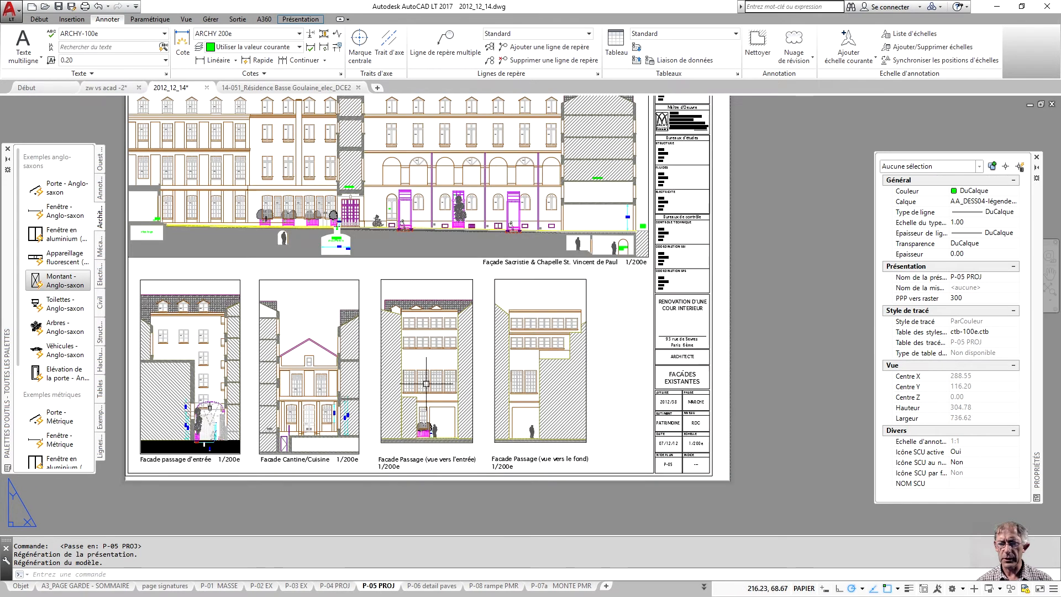
middle_drag(309, 179, 337, 218)
click(334, 587)
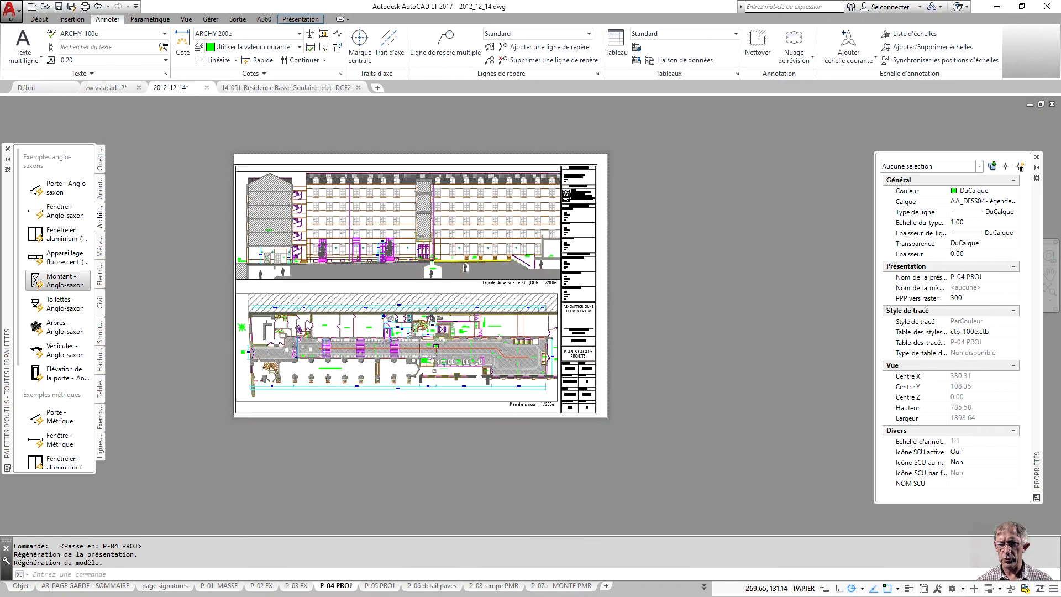
scroll(468, 302, down, 2)
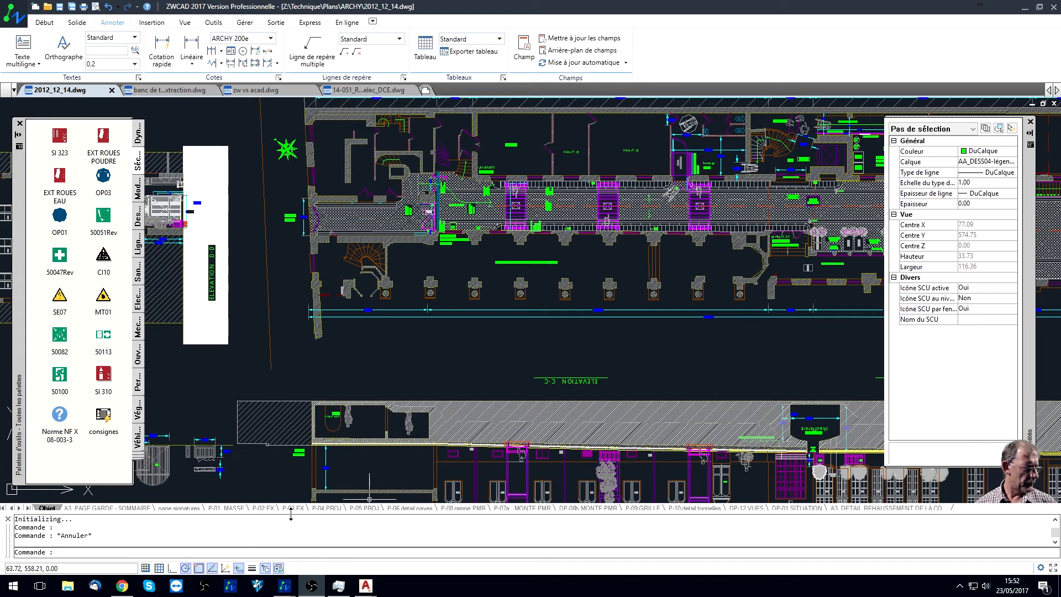
Switch to ZWCAD, alternate between the P-04 PROJ and P-05 PROJ layouts, and view the whole P-04 PROJ sheet
click(326, 507)
click(326, 507)
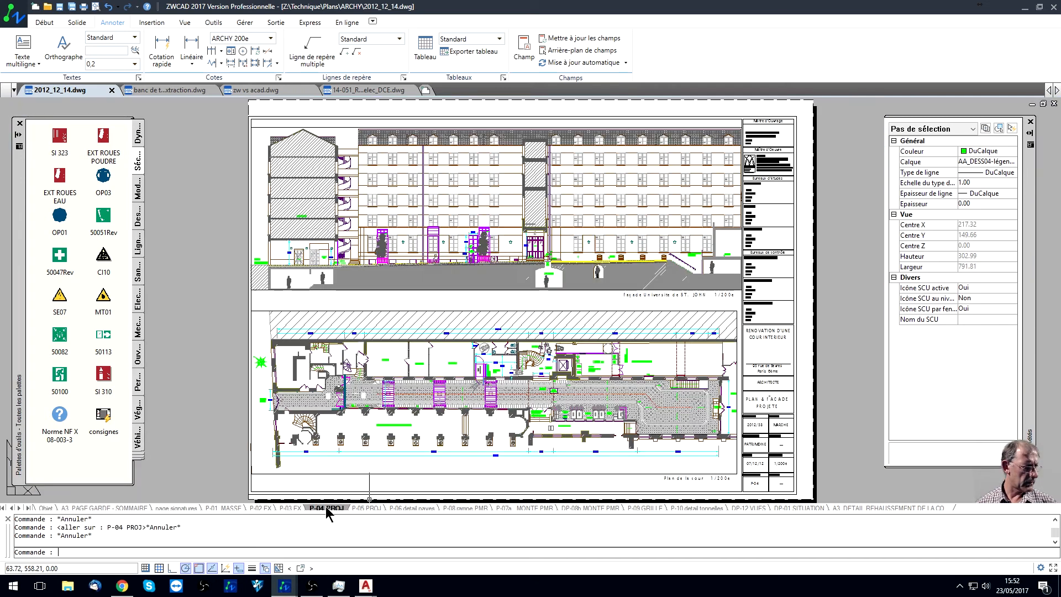
click(371, 507)
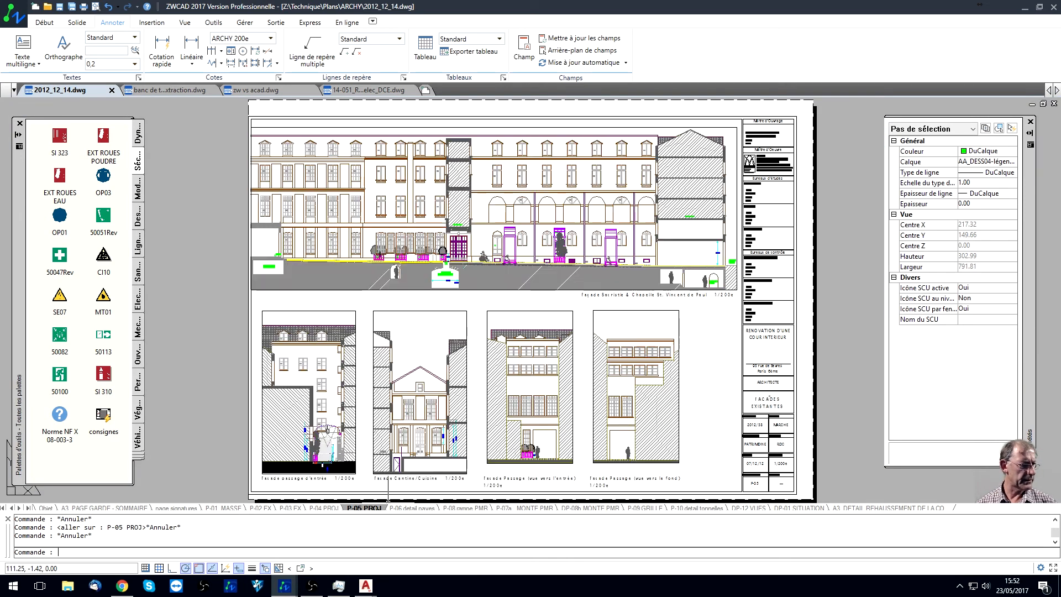
click(319, 507)
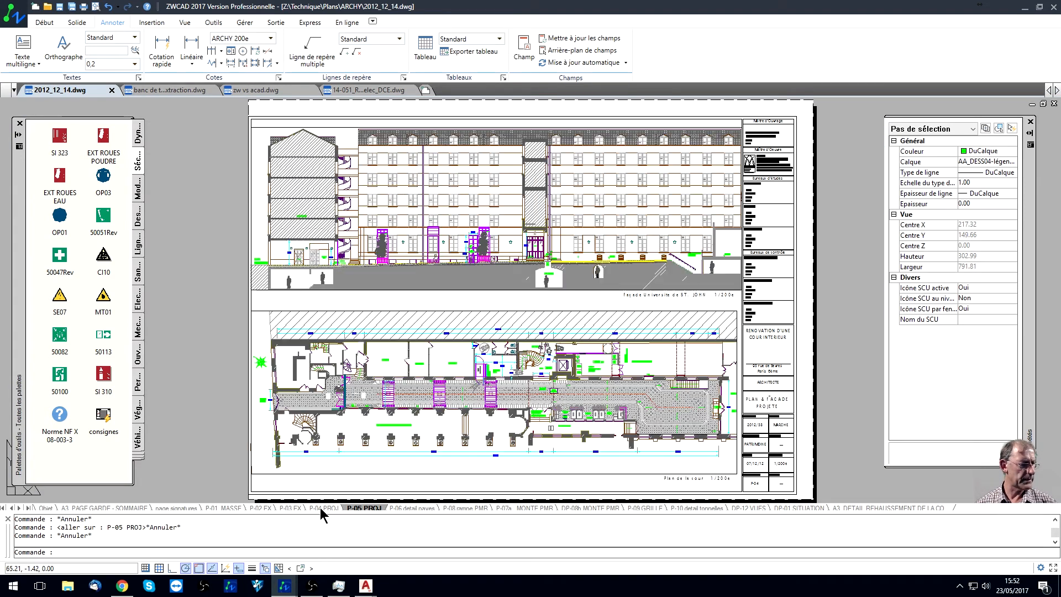
click(360, 506)
click(334, 506)
scroll(460, 386, down, 2)
mouse_move(462, 382)
middle_down()
mouse_move(463, 336)
mouse_move(451, 344)
middle_up()
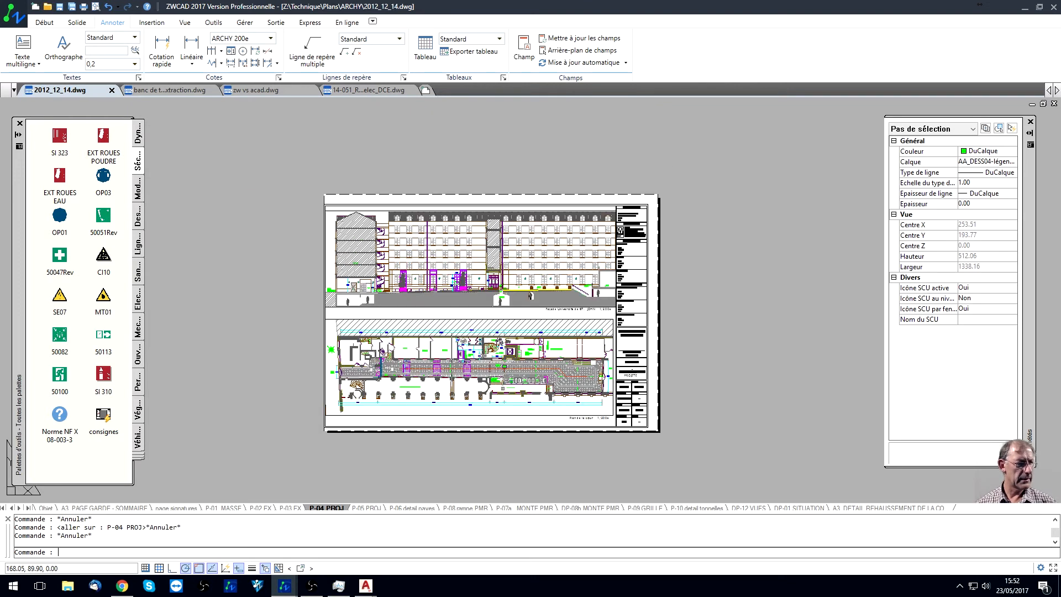
scroll(451, 354, up, 1)
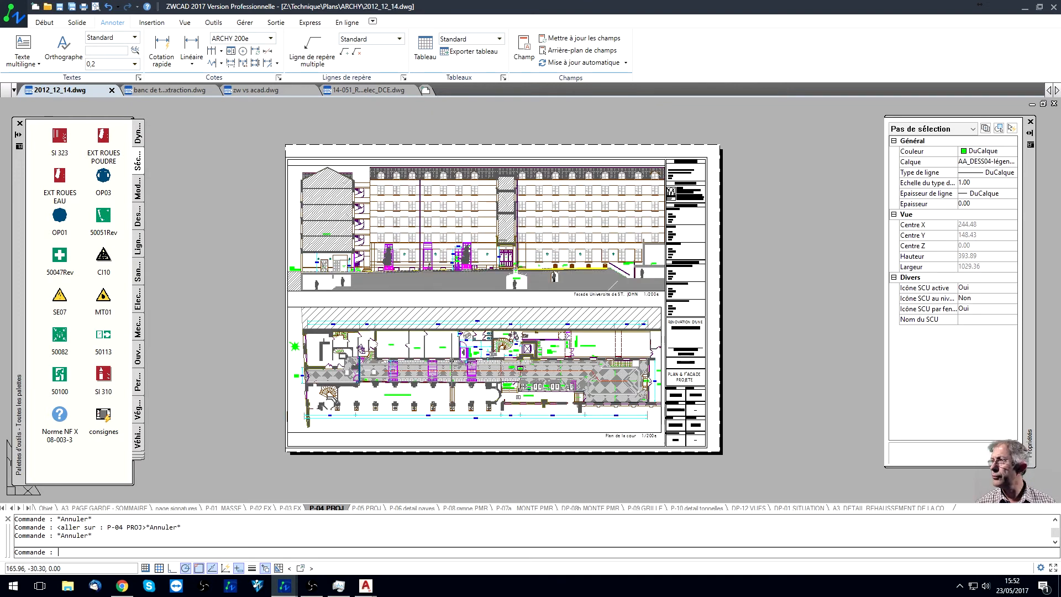
Open the P-05 PROJ layout in ZWCAD and examine its facade views close up and as a whole
click(365, 507)
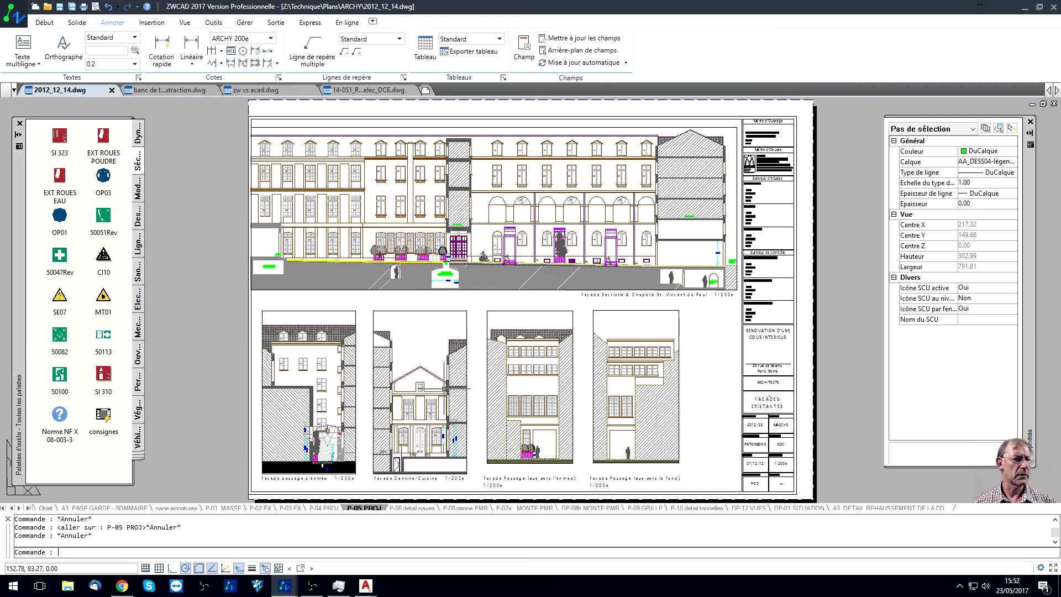
middle_drag(777, 395, 779, 388)
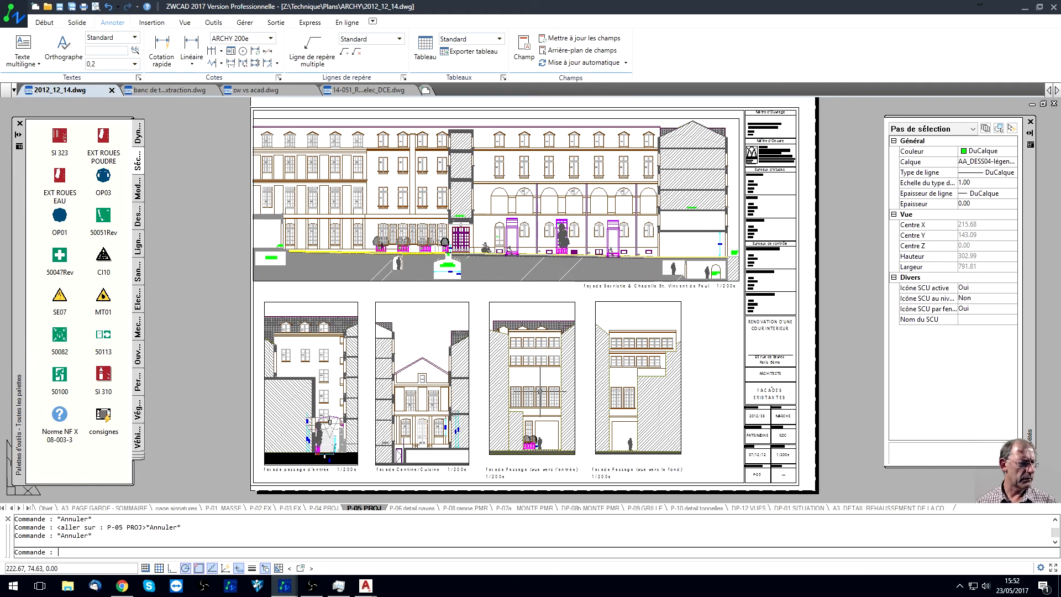
scroll(538, 330, up, 3)
scroll(538, 329, down, 3)
scroll(539, 330, up, 3)
scroll(538, 330, down, 3)
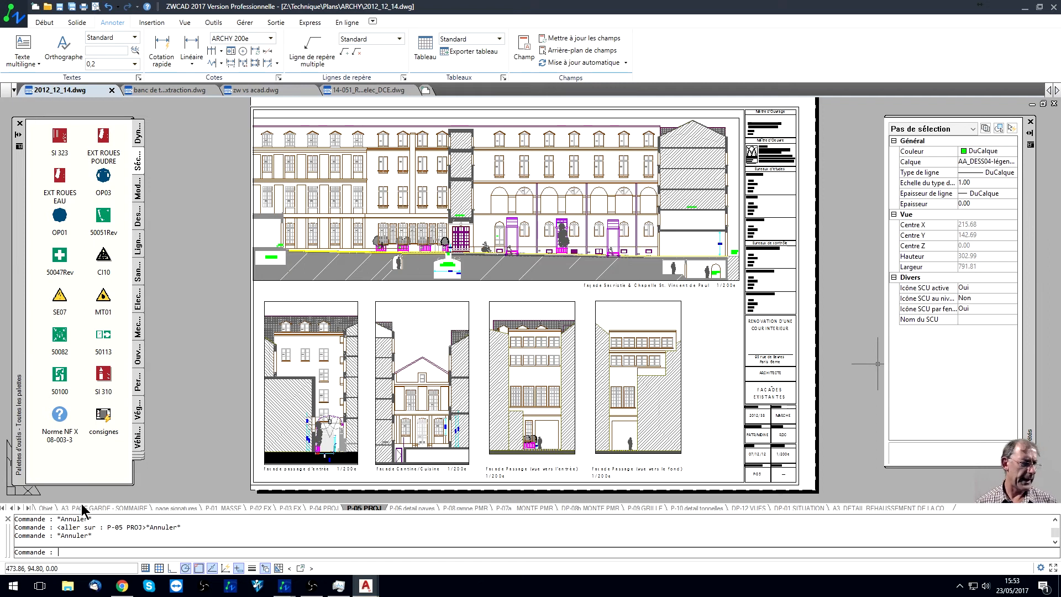
Return to model space in ZWCAD, frame the projected facade and plan, and look through the list of layers
click(48, 508)
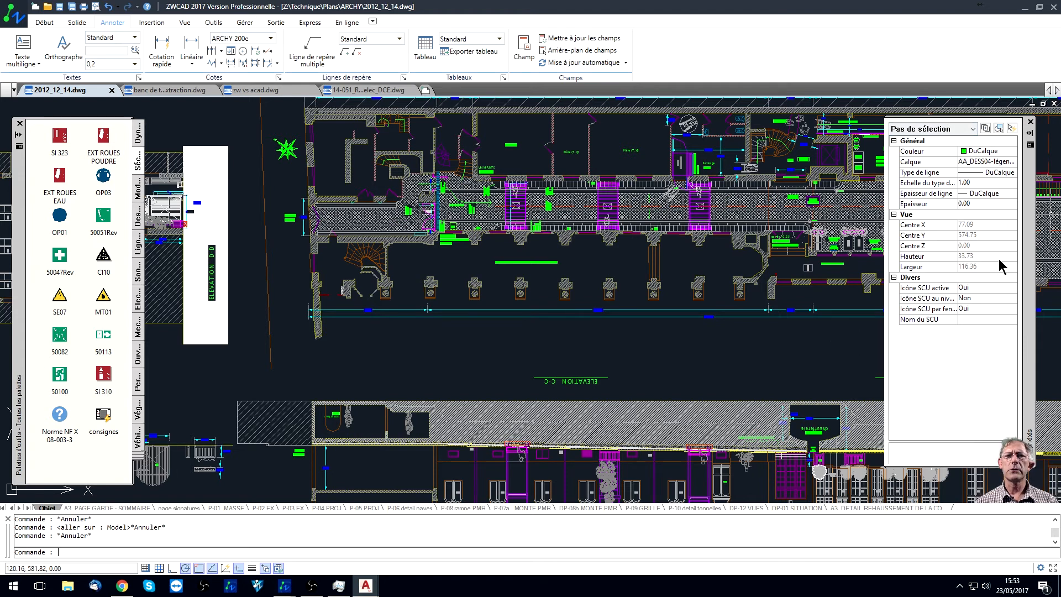
scroll(647, 264, down, 1)
scroll(647, 264, down, 1)
mouse_move(650, 245)
middle_down()
mouse_move(617, 328)
mouse_move(577, 387)
middle_up()
click(44, 23)
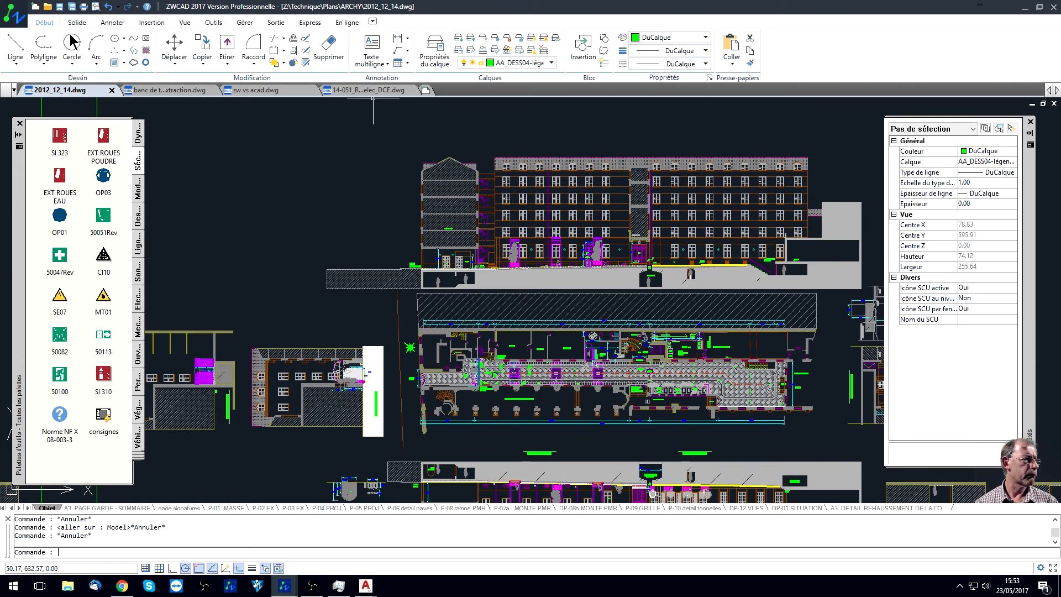
scroll(573, 216, up, 1)
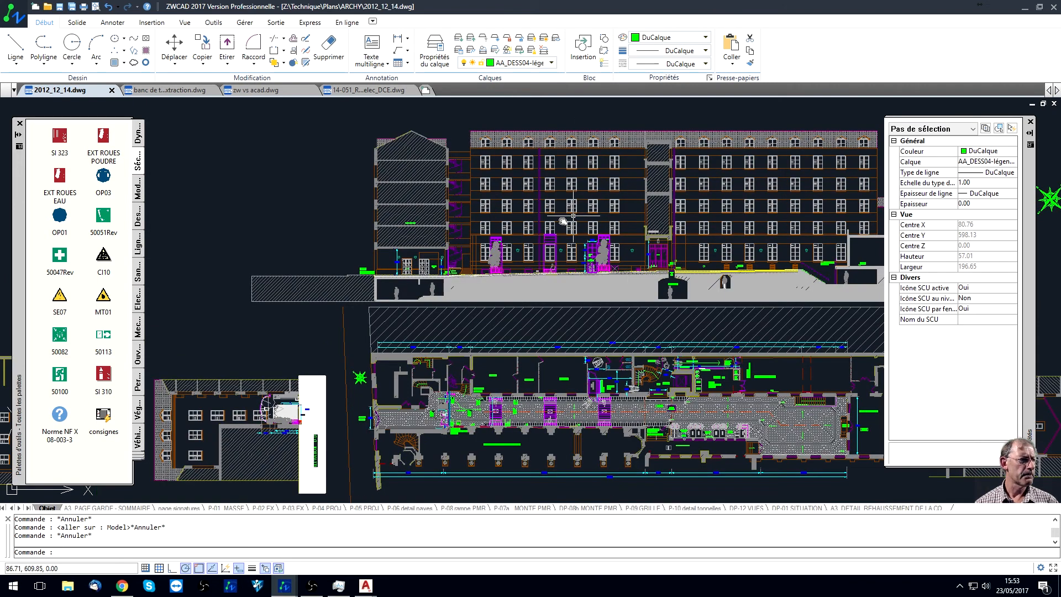
click(559, 63)
drag(603, 94, 606, 131)
click(625, 121)
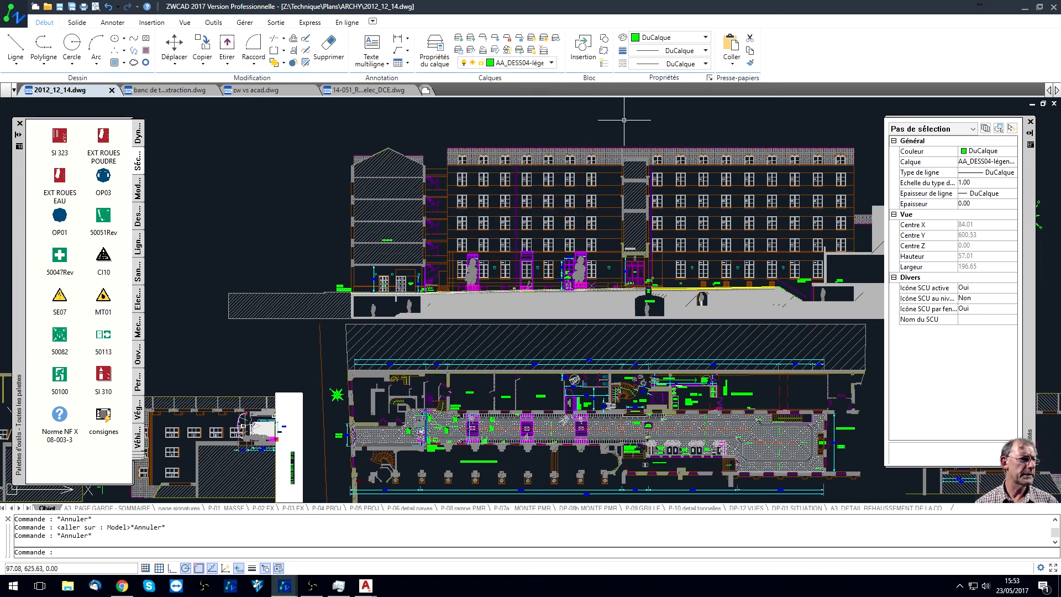
Examine the layers in ZWCAD's enlarged layer properties manager, and close it without changes
click(434, 52)
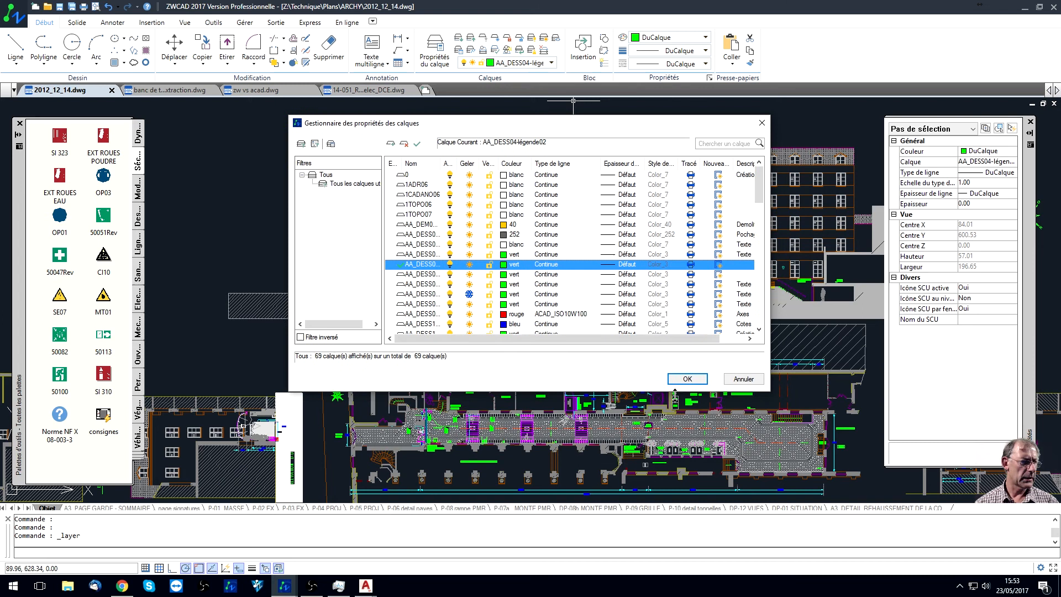
drag(772, 394, 820, 460)
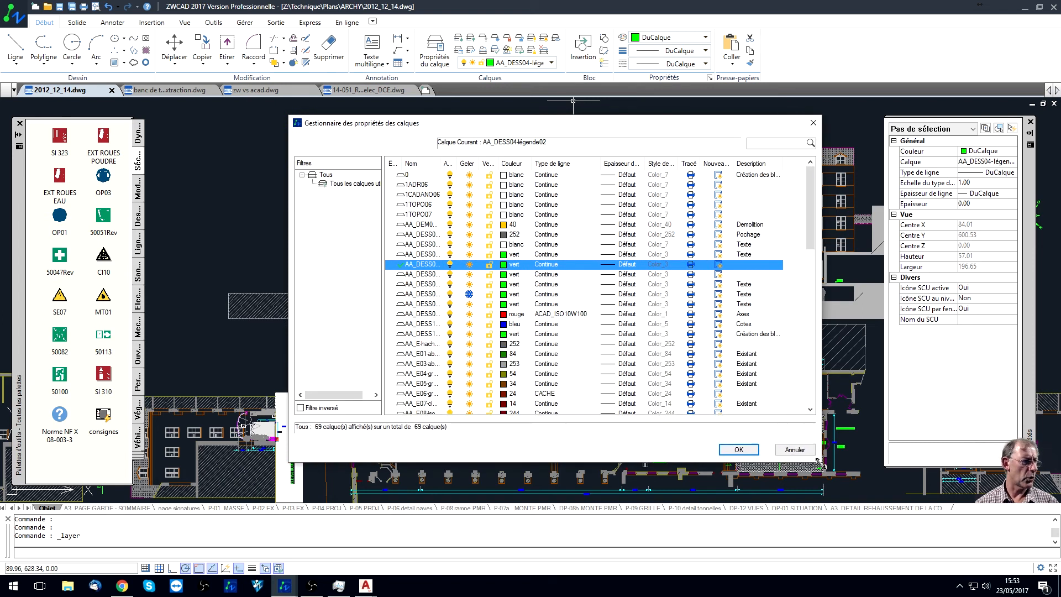
scroll(436, 270, down, 4)
scroll(436, 271, up, 3)
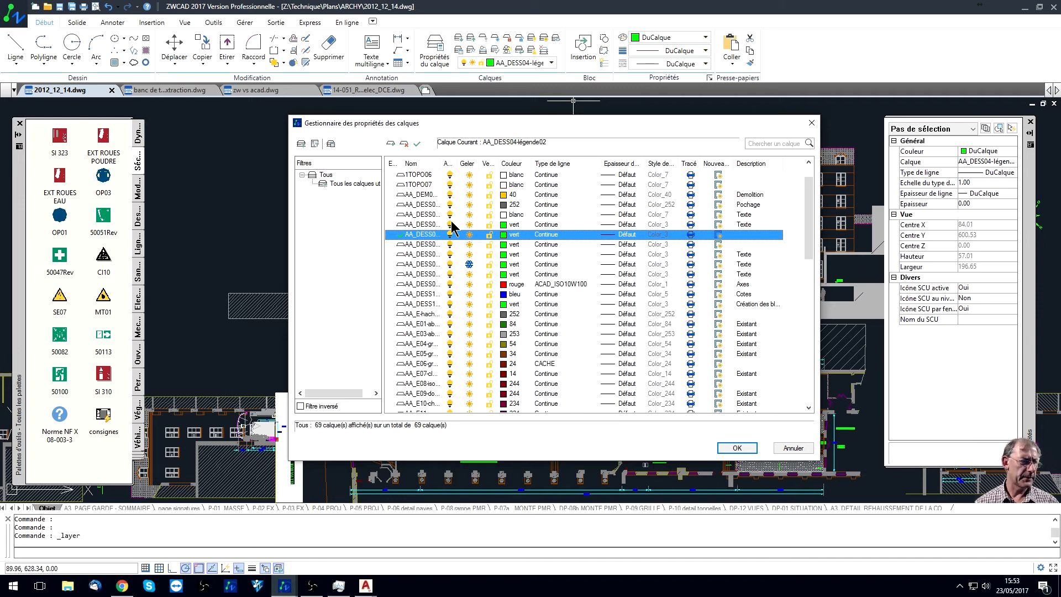
click(793, 448)
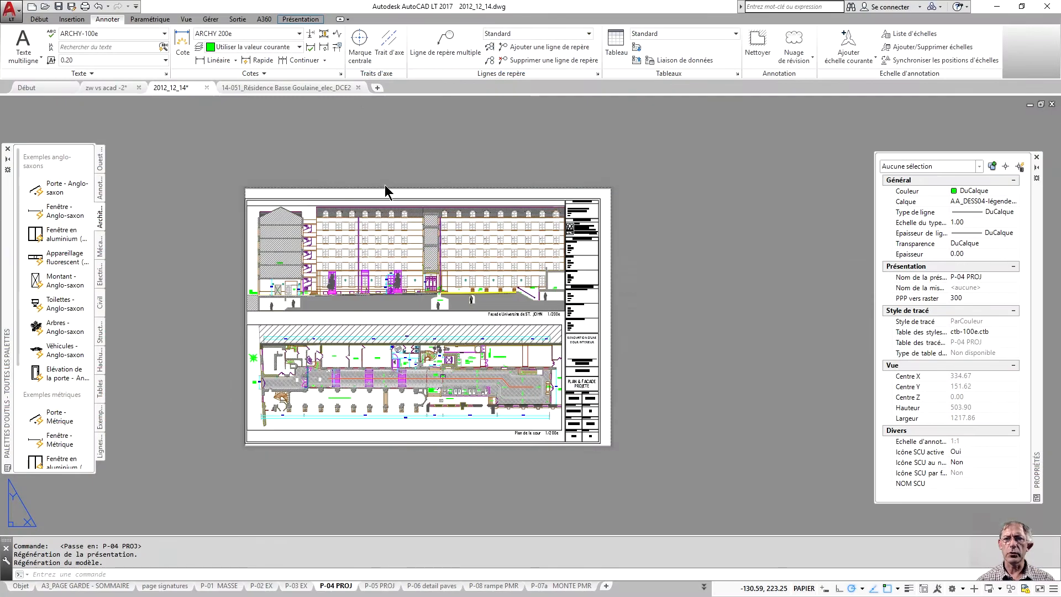
Switch to AutoCAD LT and look through its list of layers without changing the current layer
click(39, 19)
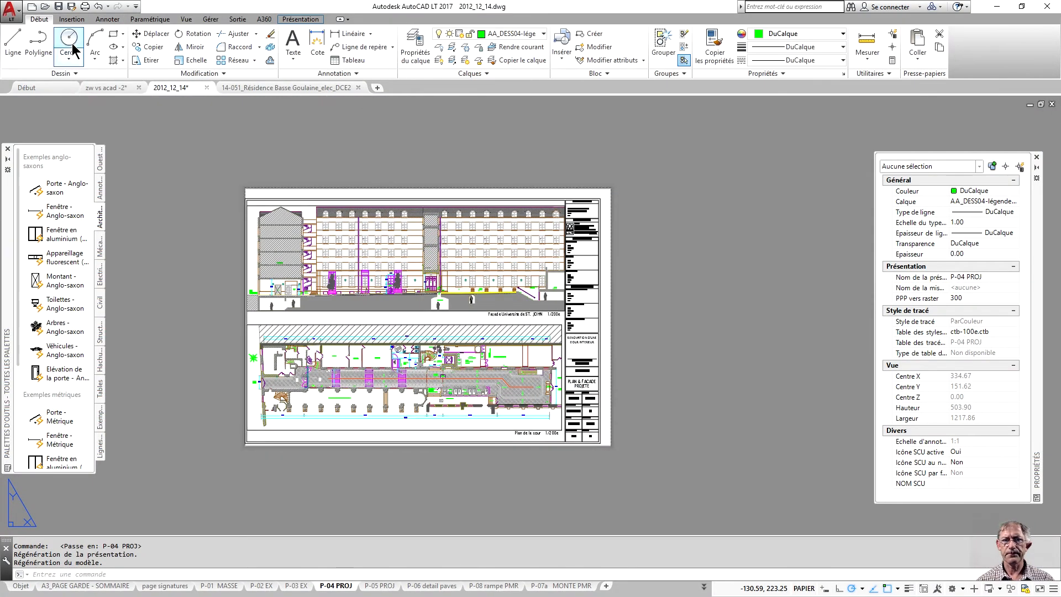
click(536, 35)
click(599, 318)
drag(598, 310, 585, 159)
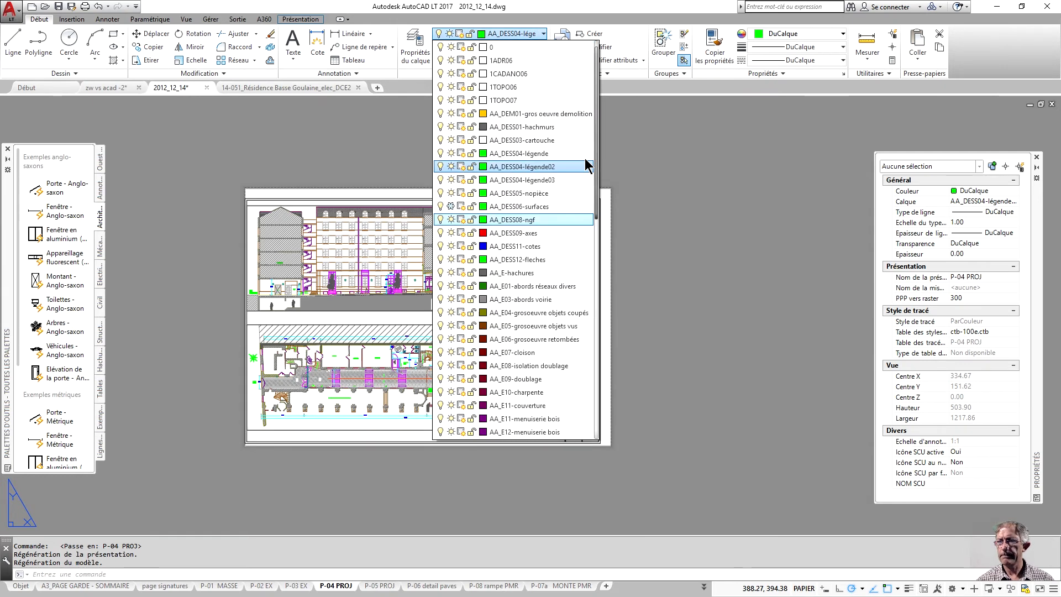
click(666, 167)
Open AutoCAD LT's layer properties manager to examine its columns, move it slightly, and close it
click(417, 44)
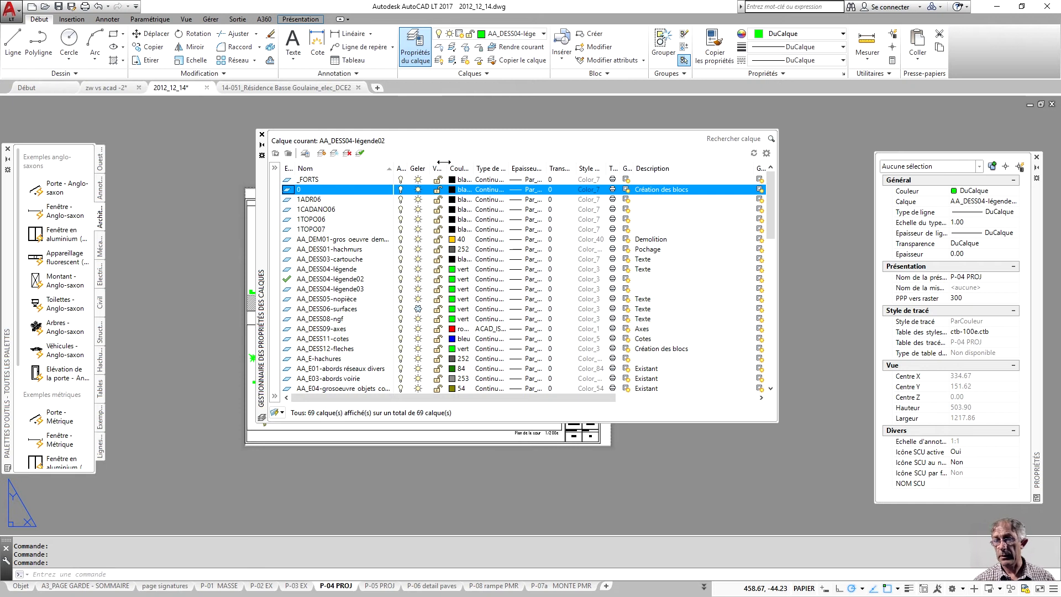
mouse_move(258, 204)
mouse_down()
mouse_move(253, 222)
mouse_move(253, 211)
mouse_up()
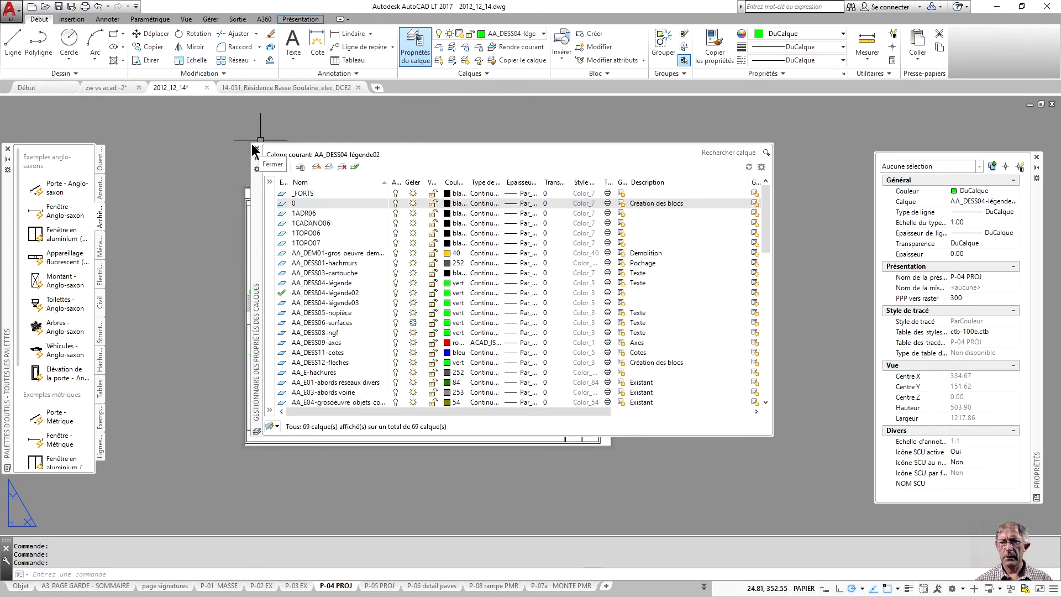
click(253, 148)
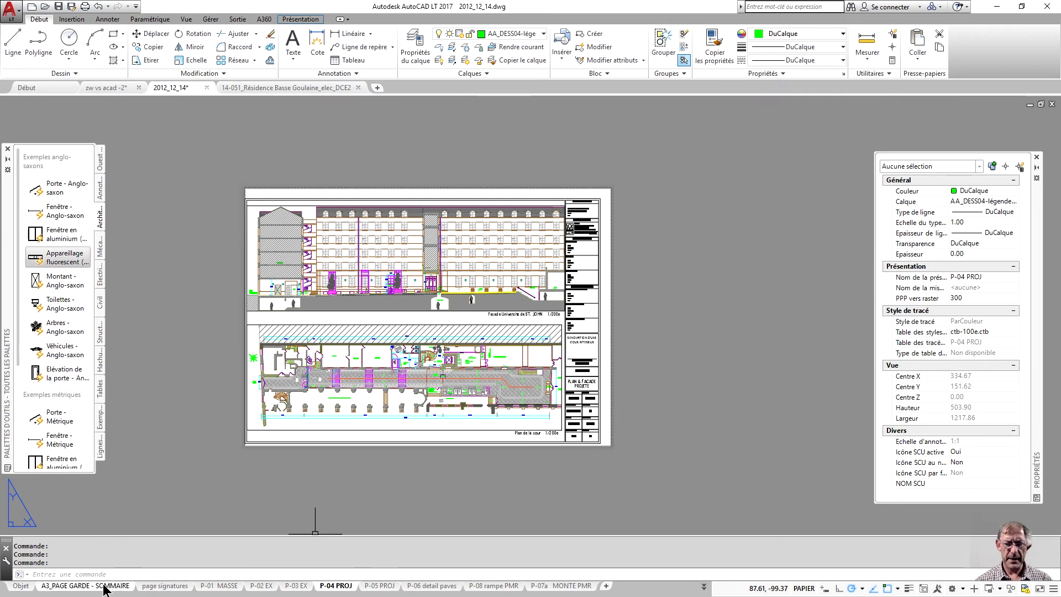
In model space, freeze AA_DESS01-hachmurs, AA_E13-menuiserie métallique, AA_E11-couverture, layer 0 and the brown facade lines' layer by picking objects on the projected facade
click(21, 586)
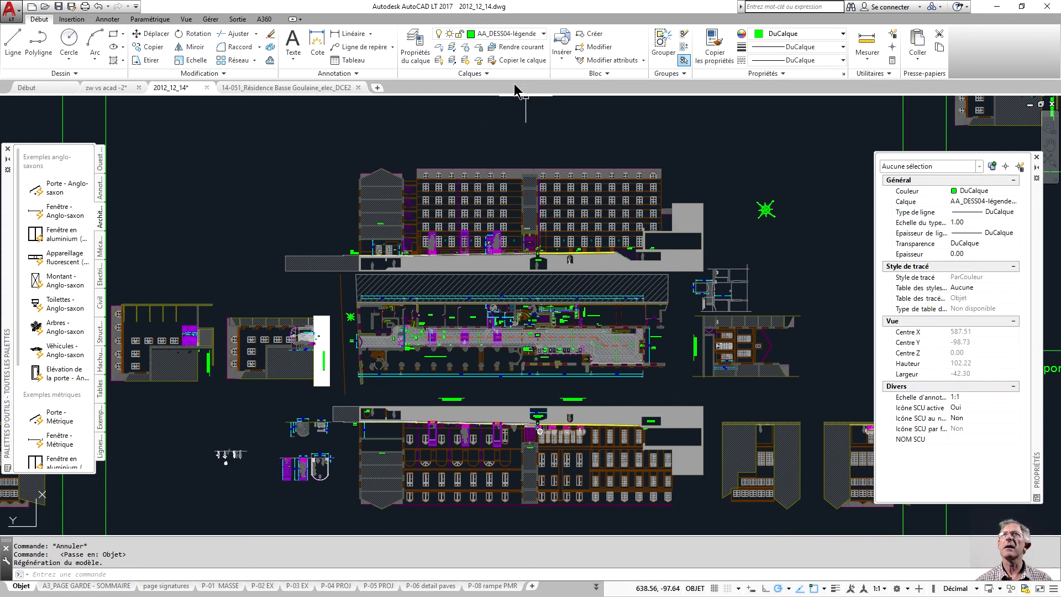
click(463, 54)
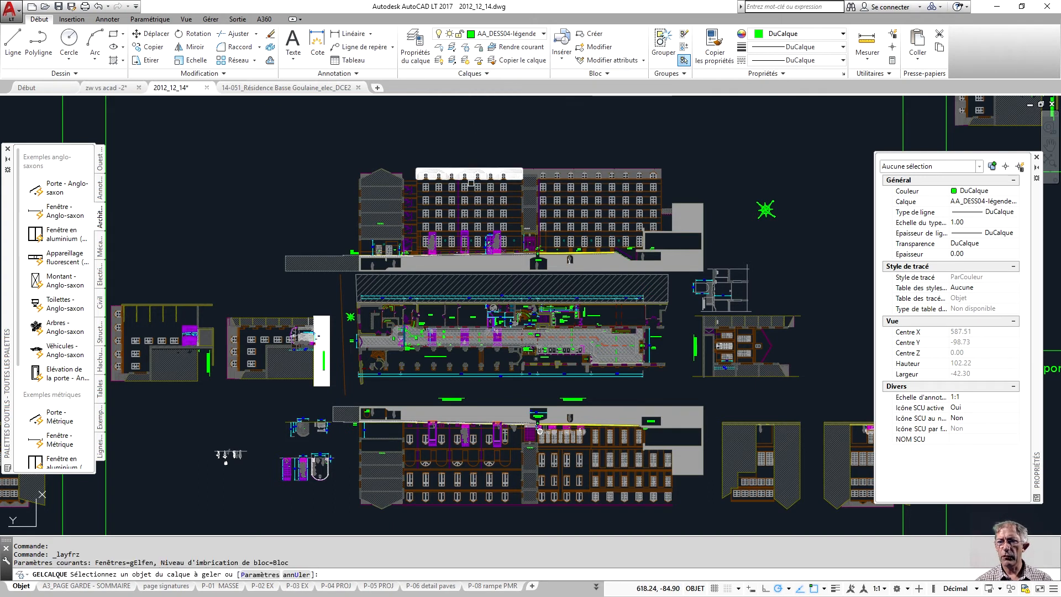
scroll(452, 215, up, 3)
click(452, 215)
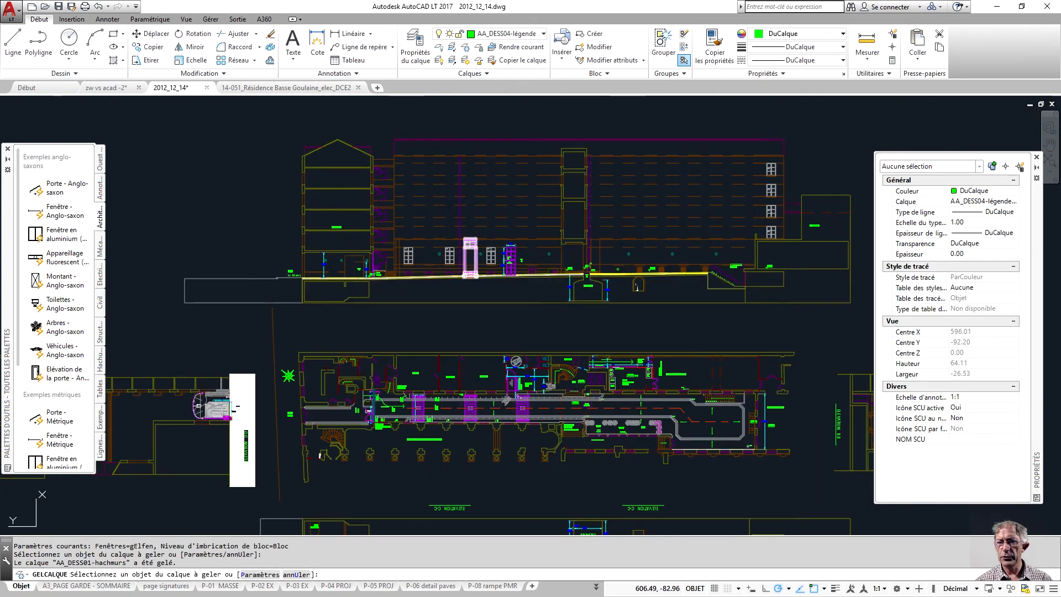
click(449, 256)
click(460, 199)
click(458, 141)
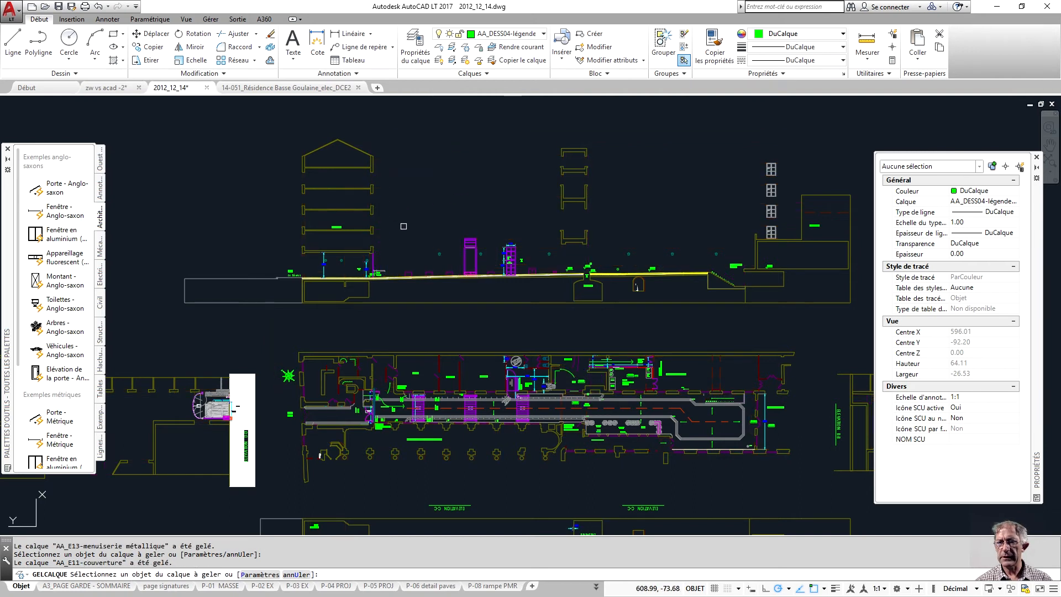
click(442, 258)
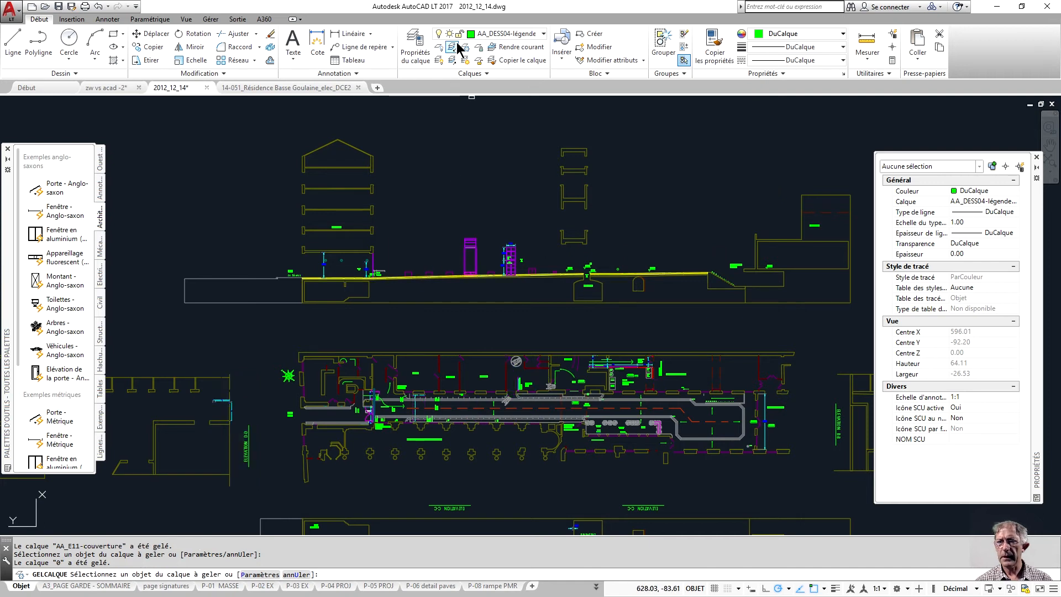
right_click(438, 173)
click(452, 178)
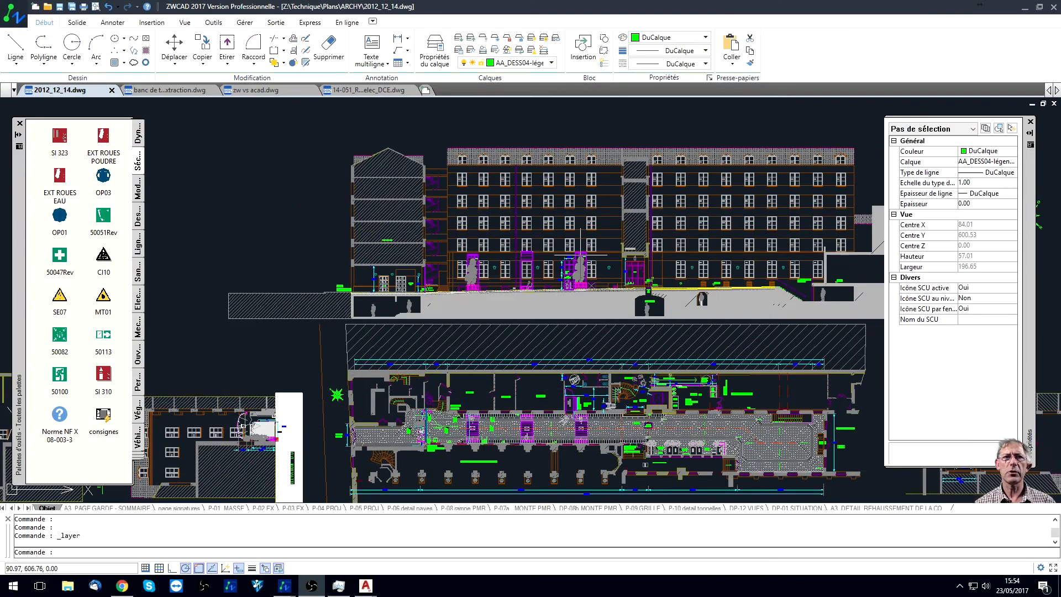
Switch to ZWCAD and freeze AA_DESS01-hachmurs, AA_E05-grosoeuvre objets vus, AA_E11-couverture and AA_E13-menuiserie métallique by picking objects on the projected facade
click(495, 39)
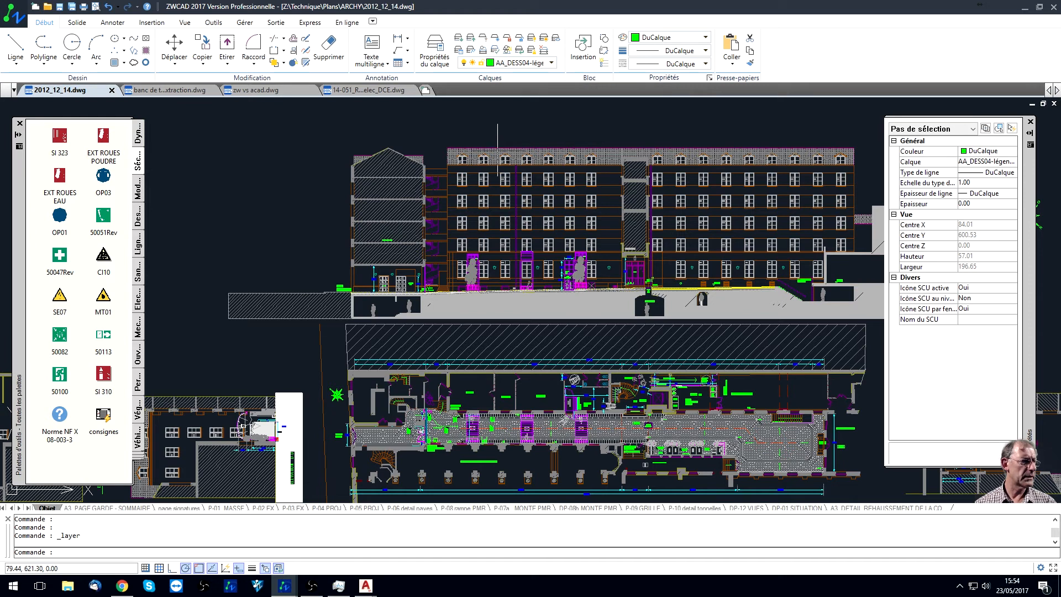
click(473, 166)
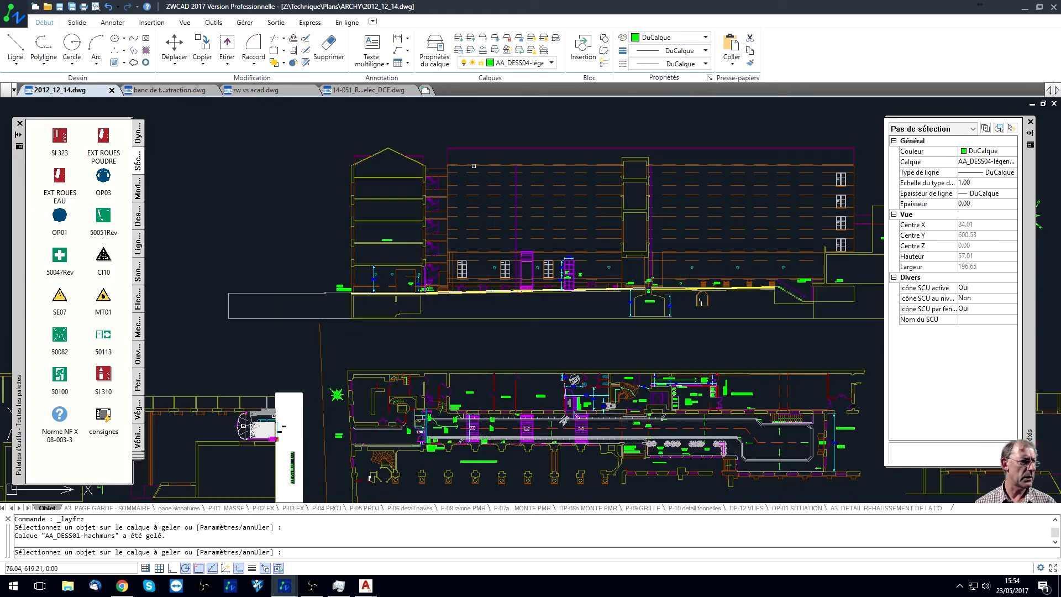
click(481, 165)
click(478, 149)
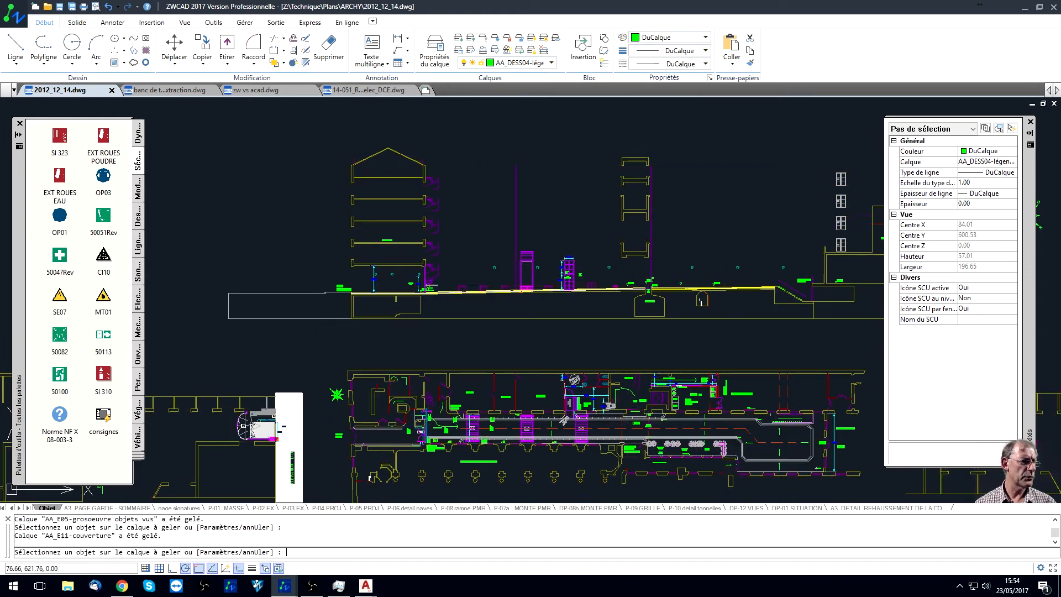
click(517, 185)
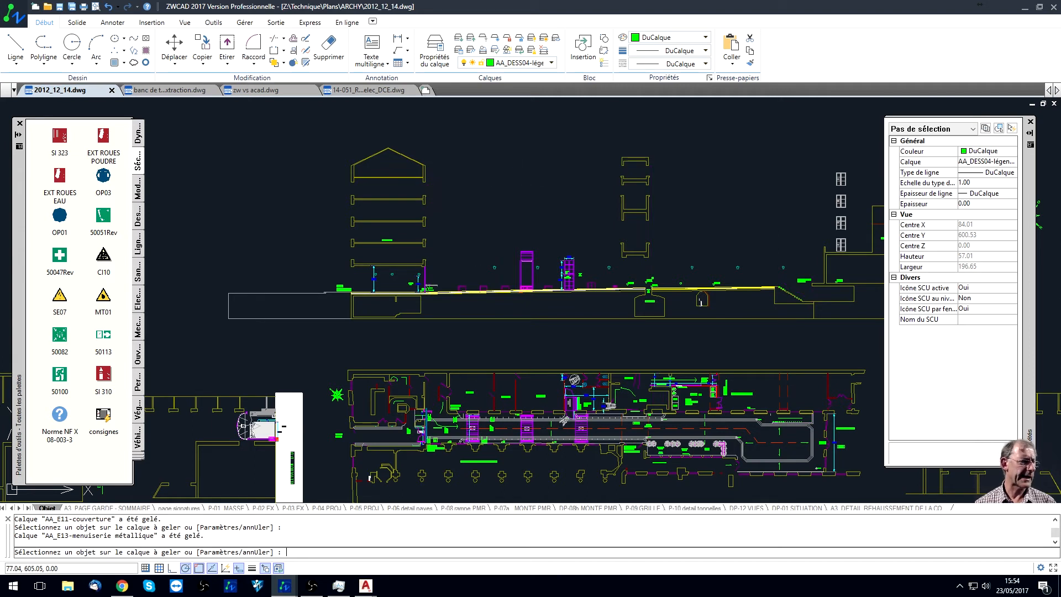
right_click(501, 193)
click(512, 203)
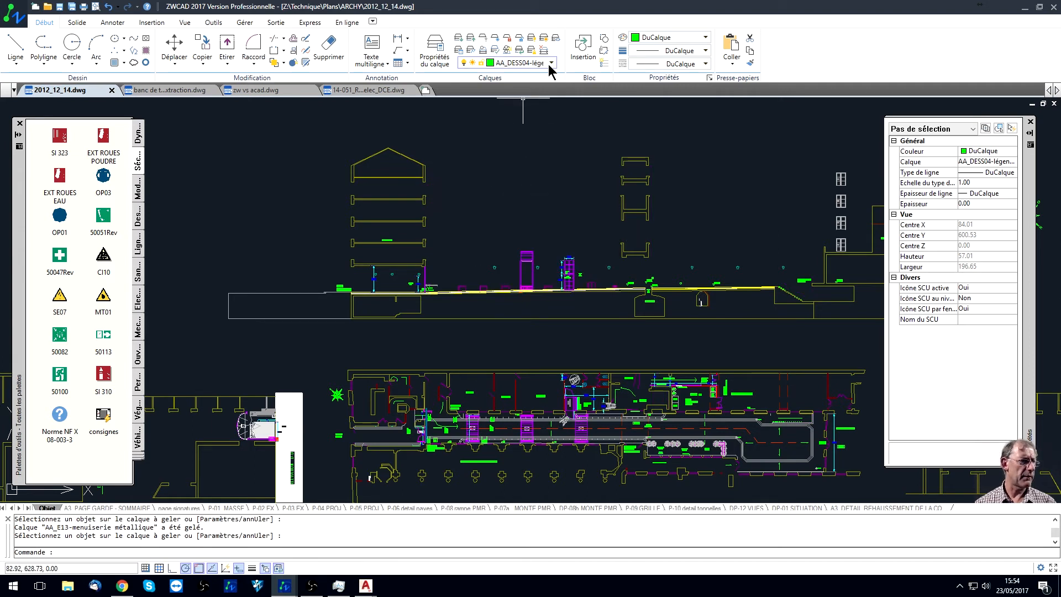
Look through ZWCAD's list of layers without changing the current layer, and view the drawing with the frozen layers hidden
click(547, 63)
drag(606, 115, 607, 142)
click(642, 137)
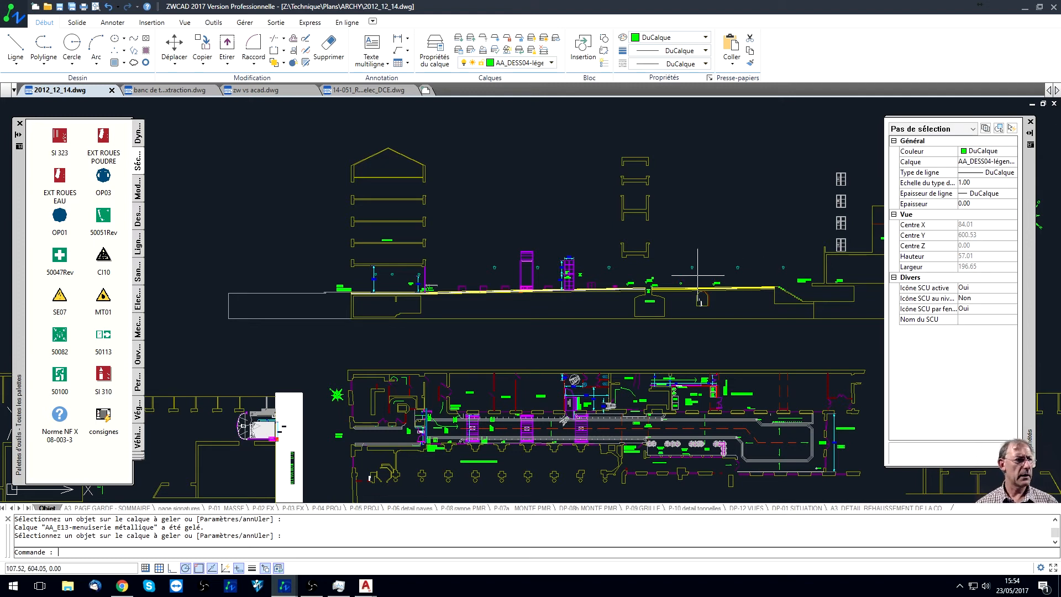
scroll(514, 232, down, 4)
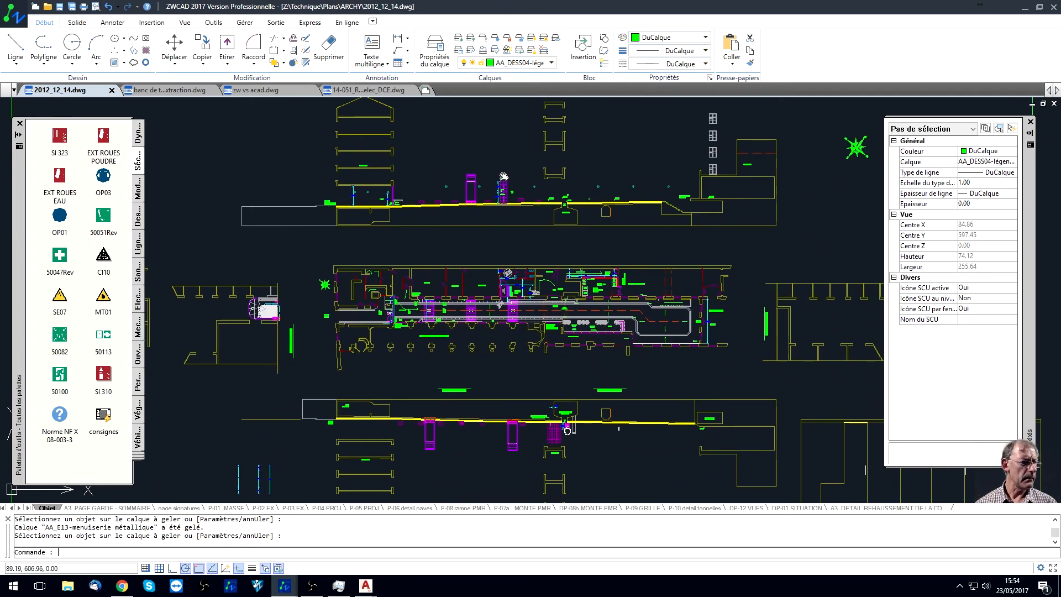
middle_drag(521, 225, 522, 252)
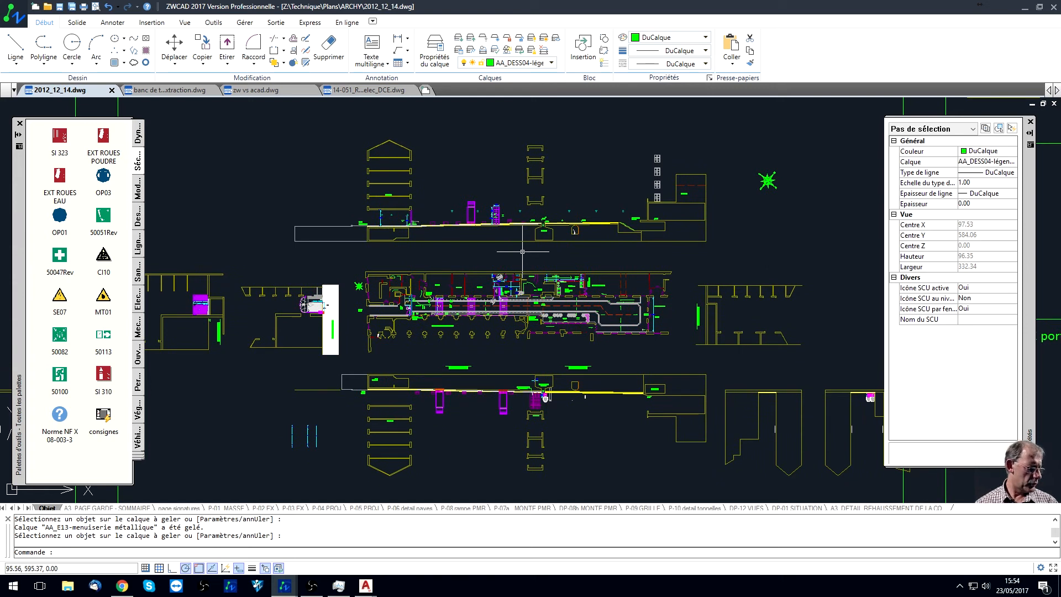
middle_drag(288, 218, 357, 212)
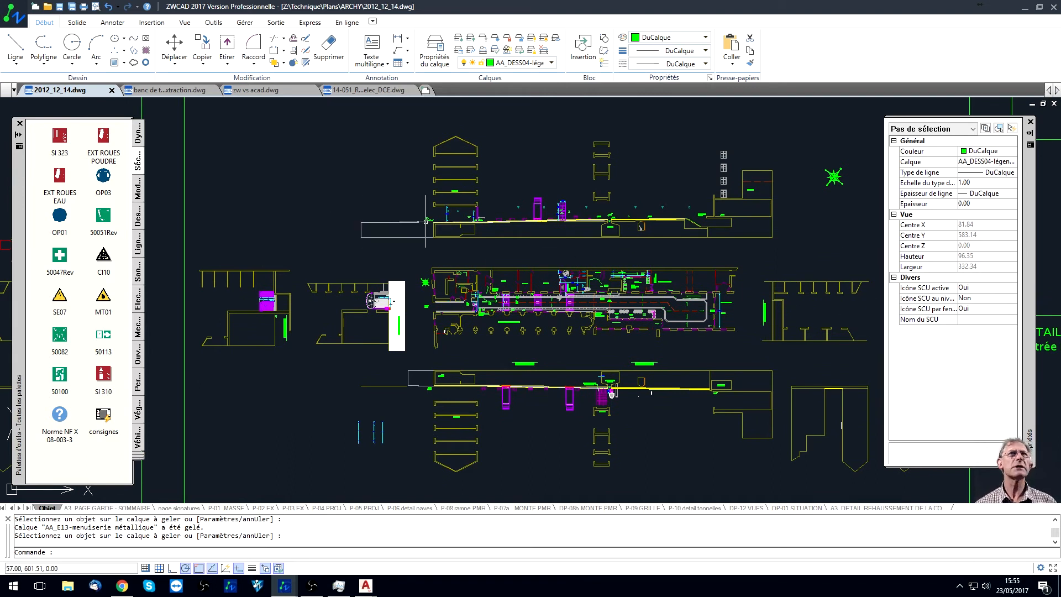
Shift ZWCAD's tool palettes window slightly, then switch to AutoCAD LT and move its tool palettes window away from the drawing area's edge
drag(21, 182, 23, 170)
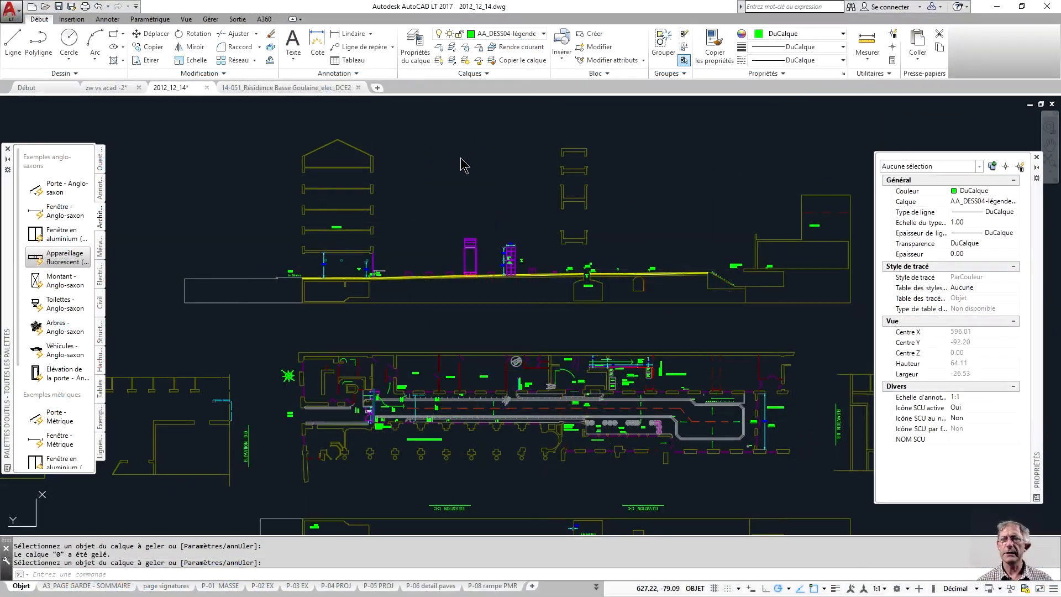
click(186, 20)
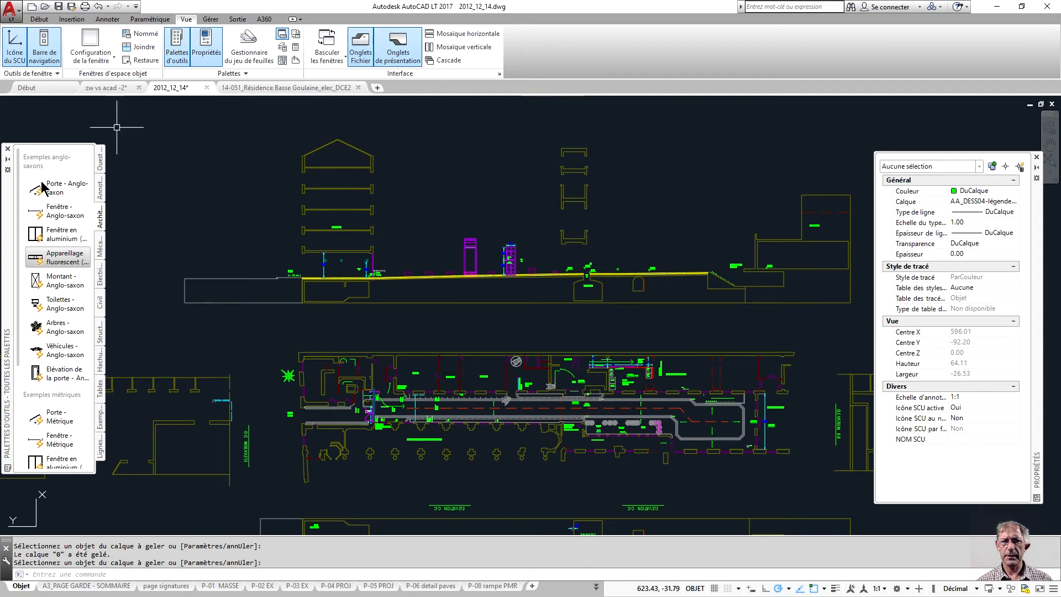
drag(3, 211, 34, 201)
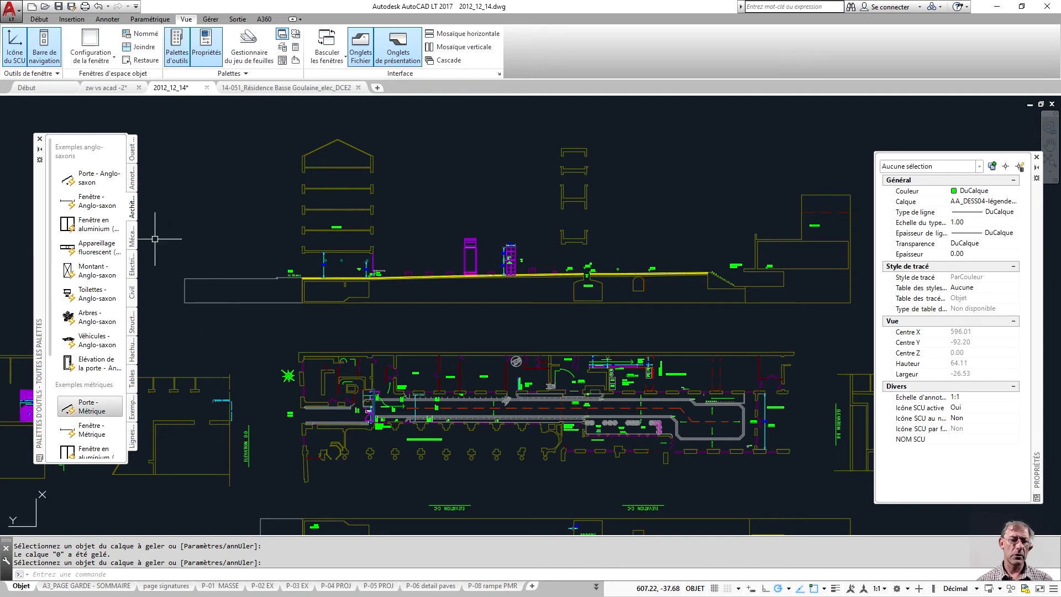
Browse AutoCAD LT's tool palettes, including the mechanical, electrical, civil, structural, hatch, table and example palettes, and return to the architectural one
click(131, 237)
click(131, 264)
click(131, 319)
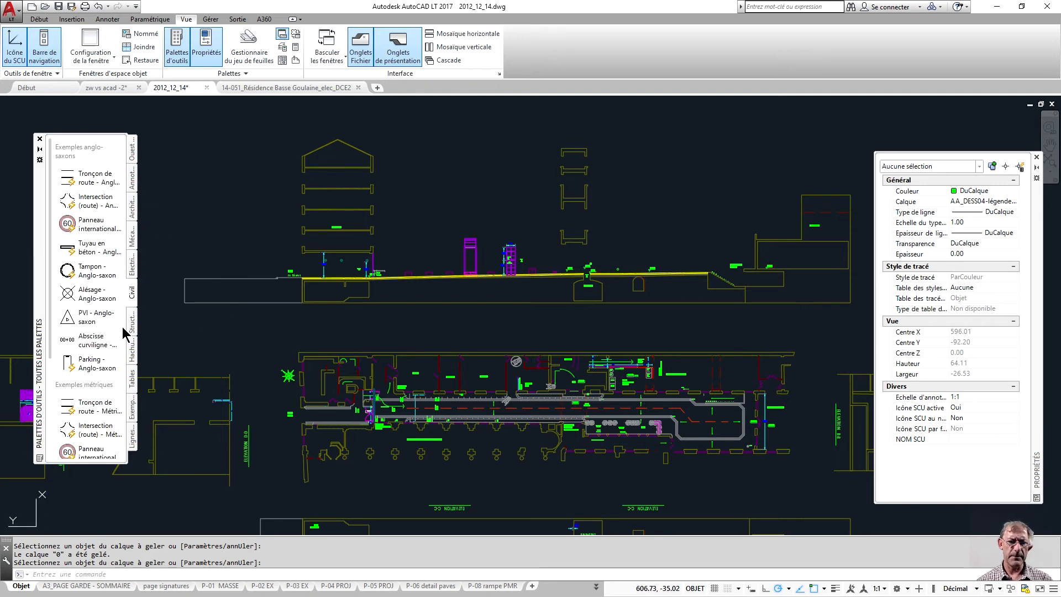
click(130, 357)
click(131, 380)
click(132, 409)
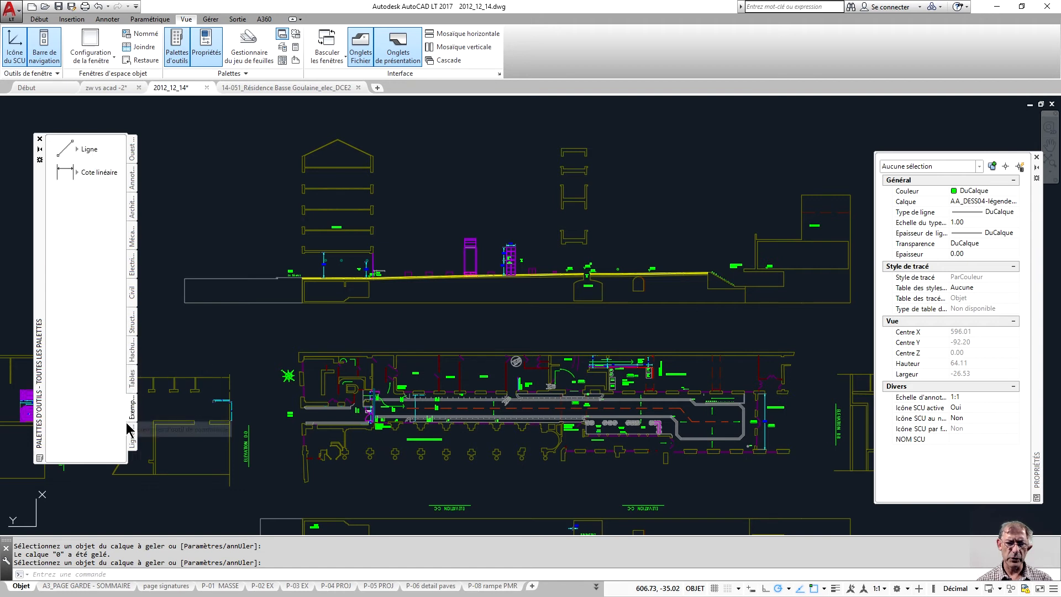
click(130, 437)
click(131, 380)
click(132, 349)
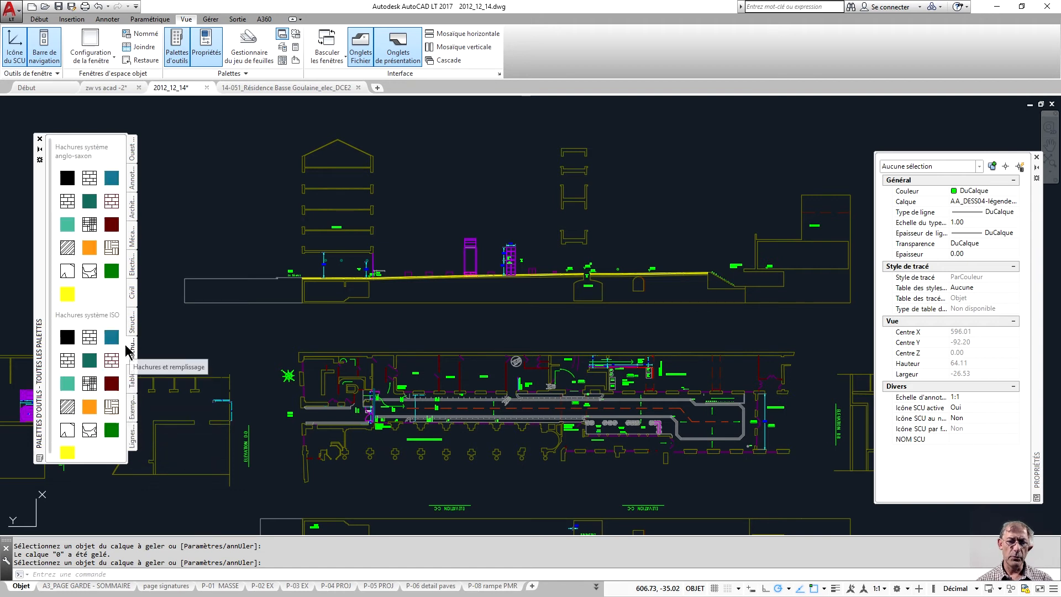
click(132, 290)
click(132, 207)
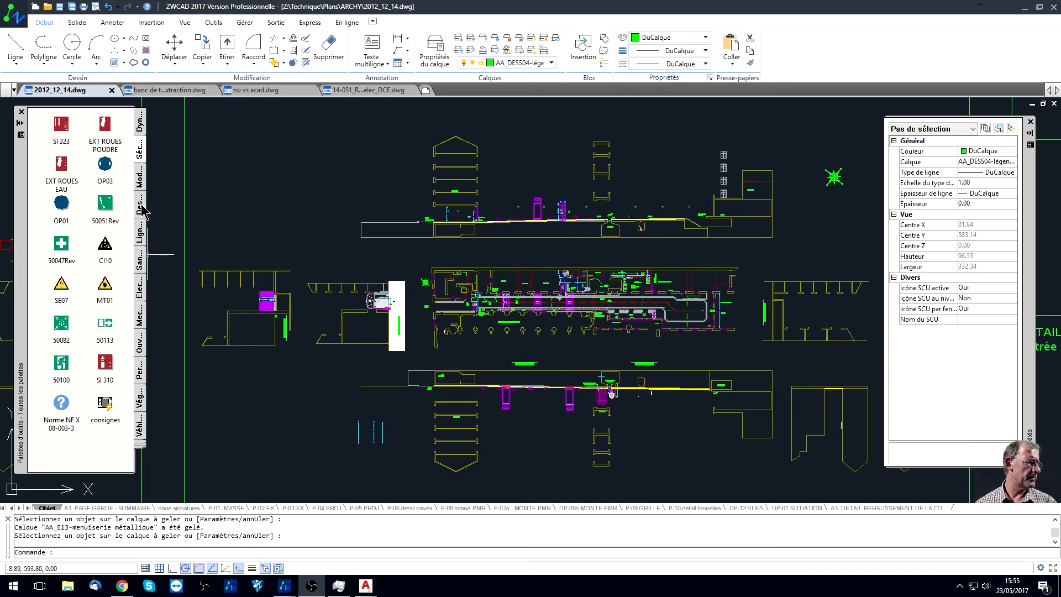
Switch to ZWCAD and browse the drawing, sanitary, mechanical and openings tool palettes
click(140, 208)
click(140, 243)
click(139, 331)
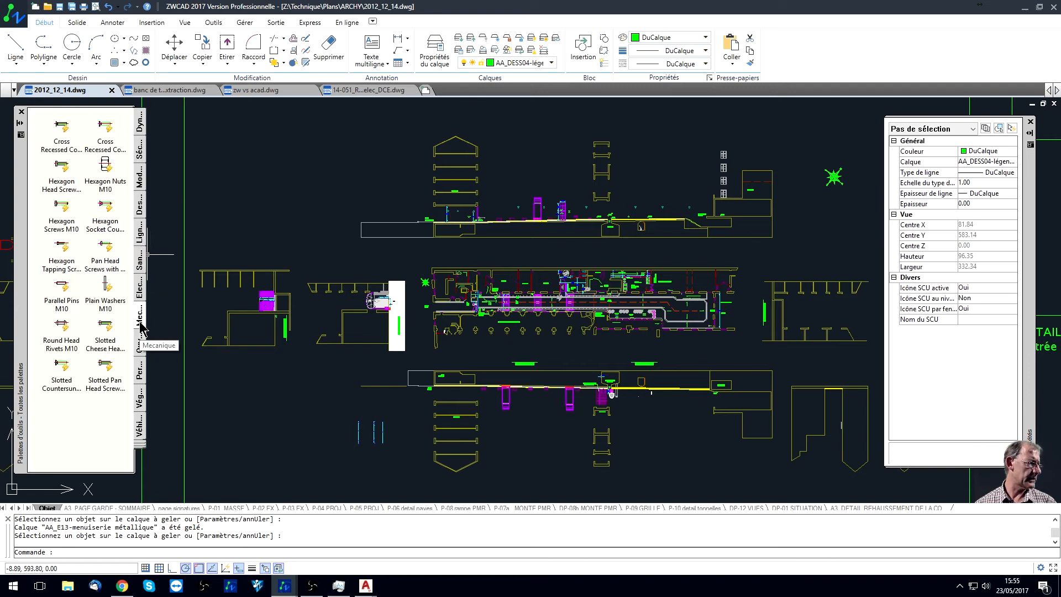
click(139, 338)
scroll(83, 221, down, 1)
scroll(83, 226, up, 1)
scroll(82, 241, down, 1)
Browse ZWCAD's Personnages, Végétaux and Véhicules palettes, then bring up Végétaux from the full list of palettes and examine its blocks
click(140, 373)
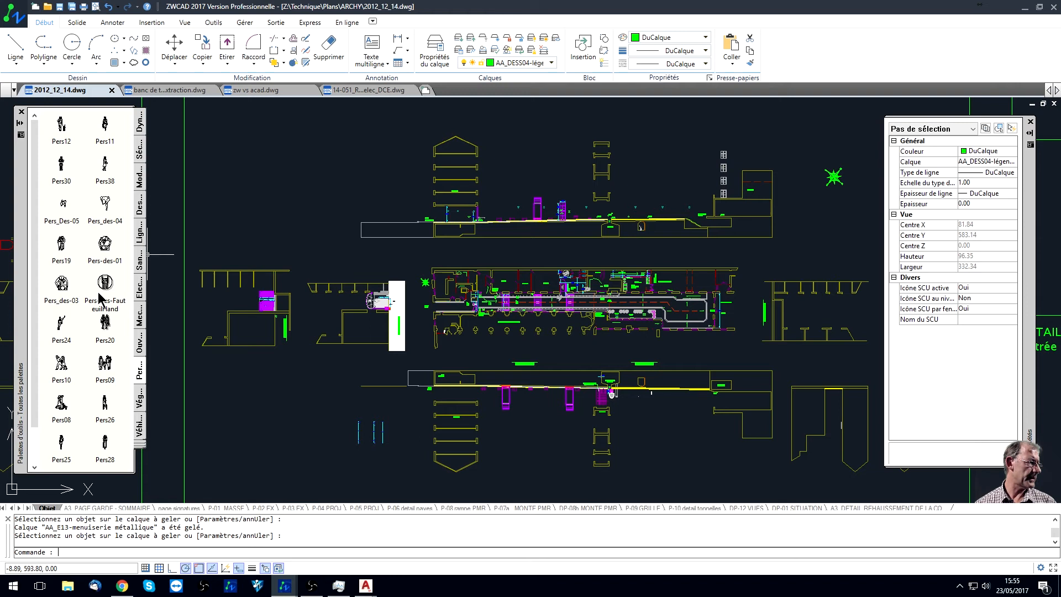
click(140, 398)
scroll(91, 296, down, 2)
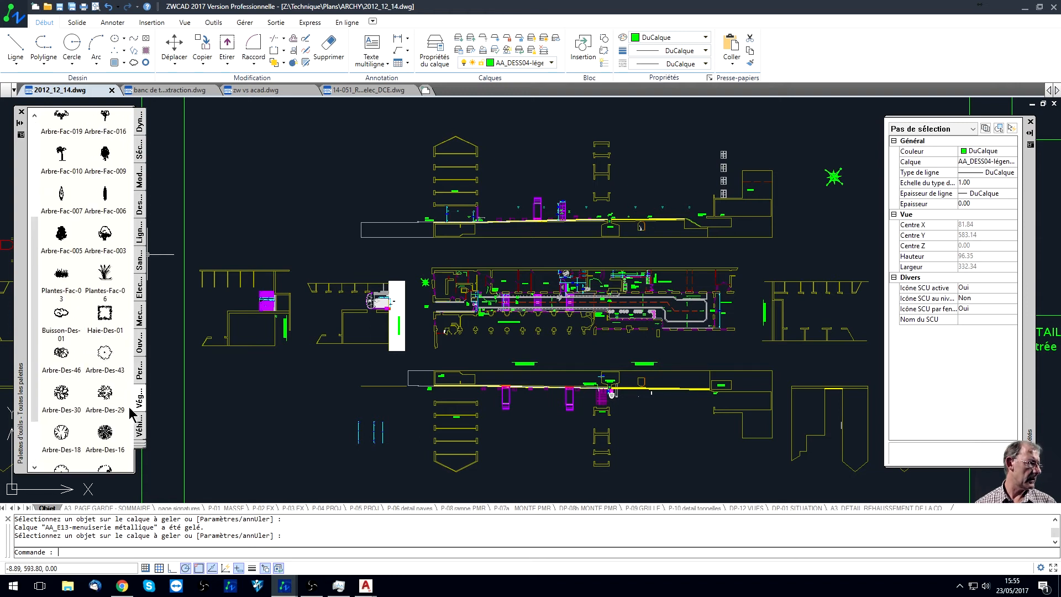
click(144, 436)
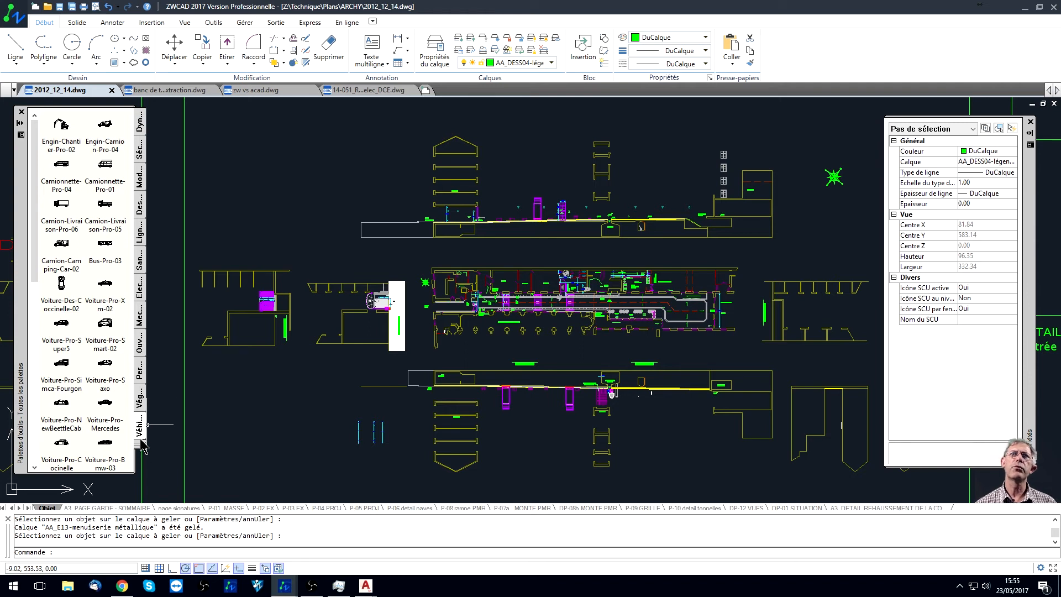
click(142, 445)
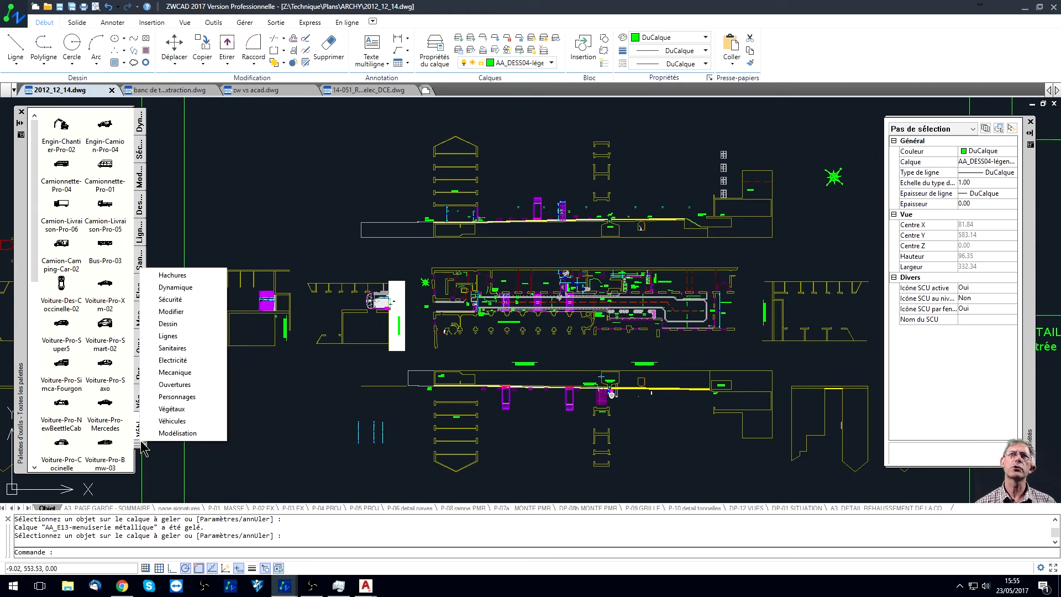
click(159, 409)
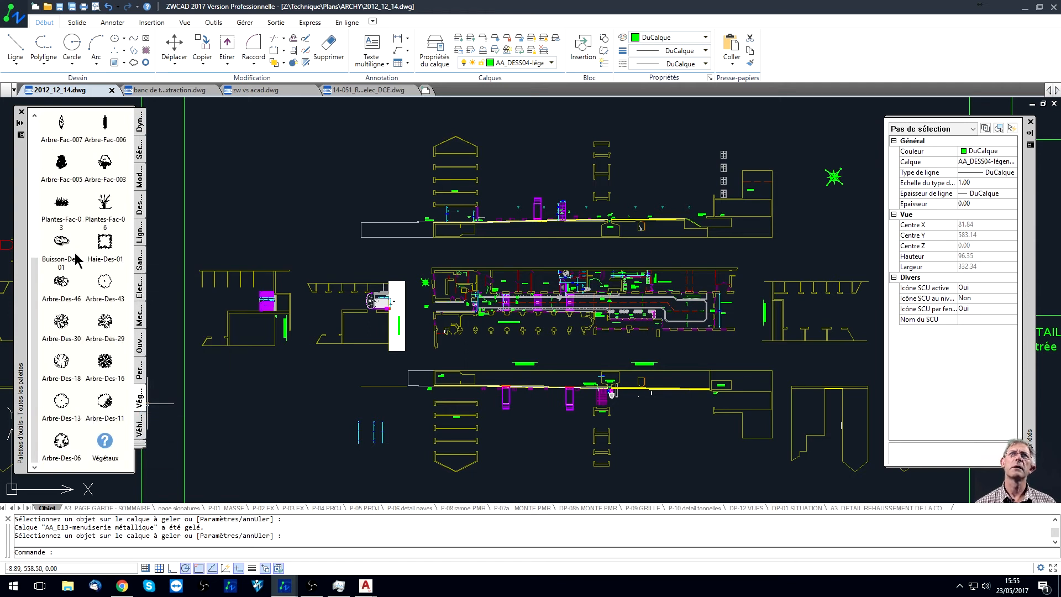
mouse_move(32, 284)
mouse_down()
mouse_move(26, 215)
mouse_move(41, 334)
mouse_move(27, 331)
mouse_move(50, 196)
mouse_move(37, 205)
mouse_move(44, 278)
mouse_up()
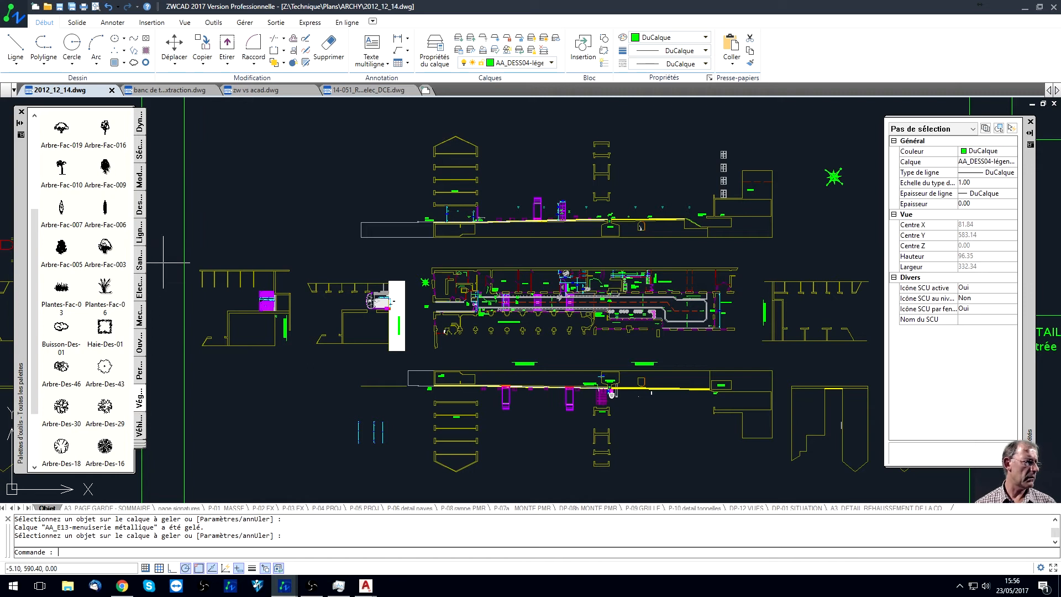
Create a new tool palette in ZWCAD and add the façade tonnelle1 block from the facade drawing to it
right_click(142, 401)
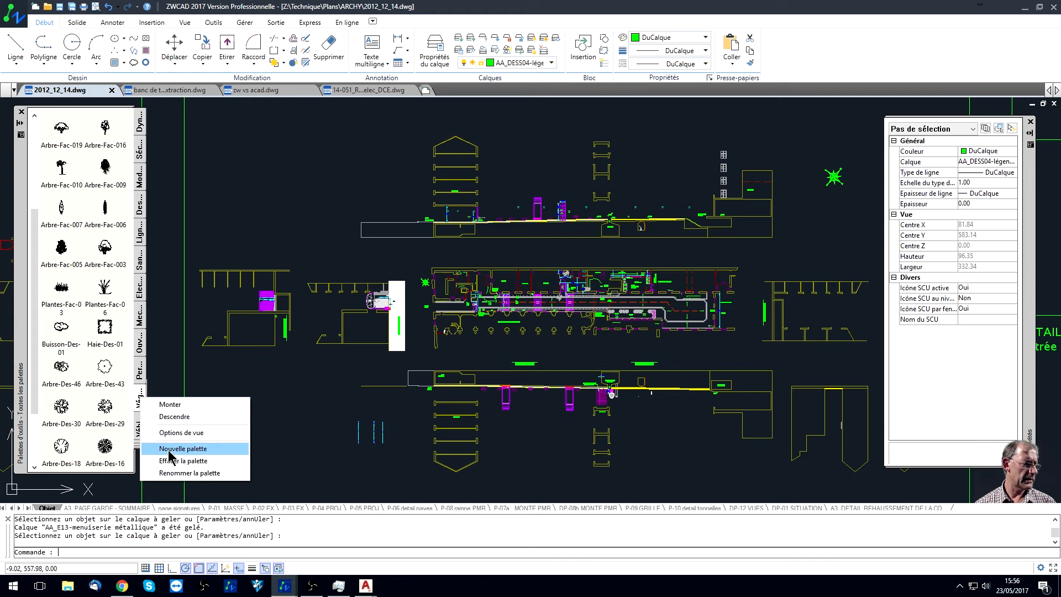
click(183, 449)
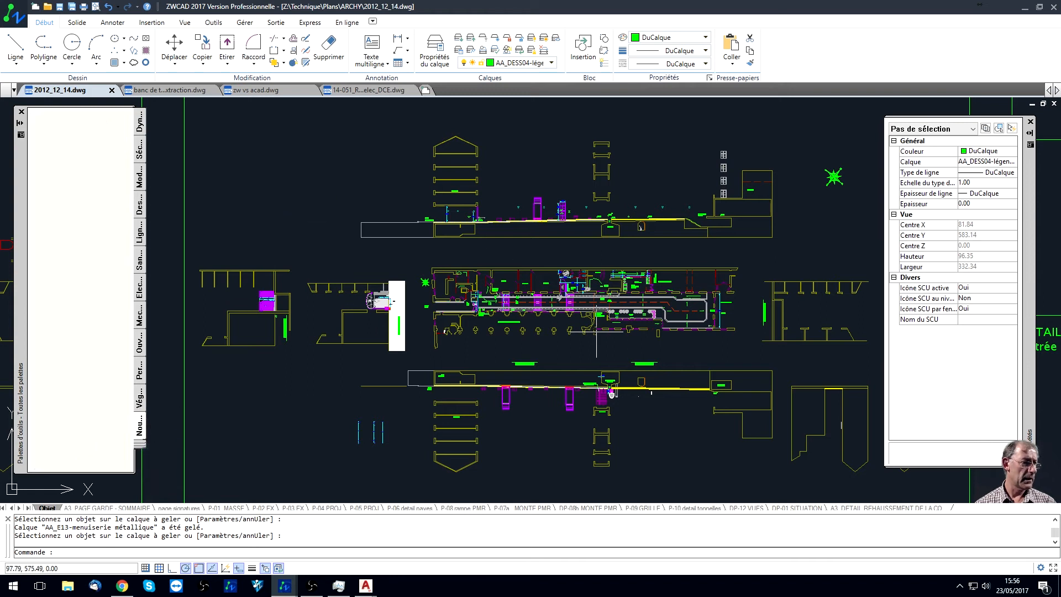
scroll(537, 210, up, 3)
scroll(539, 211, up, 3)
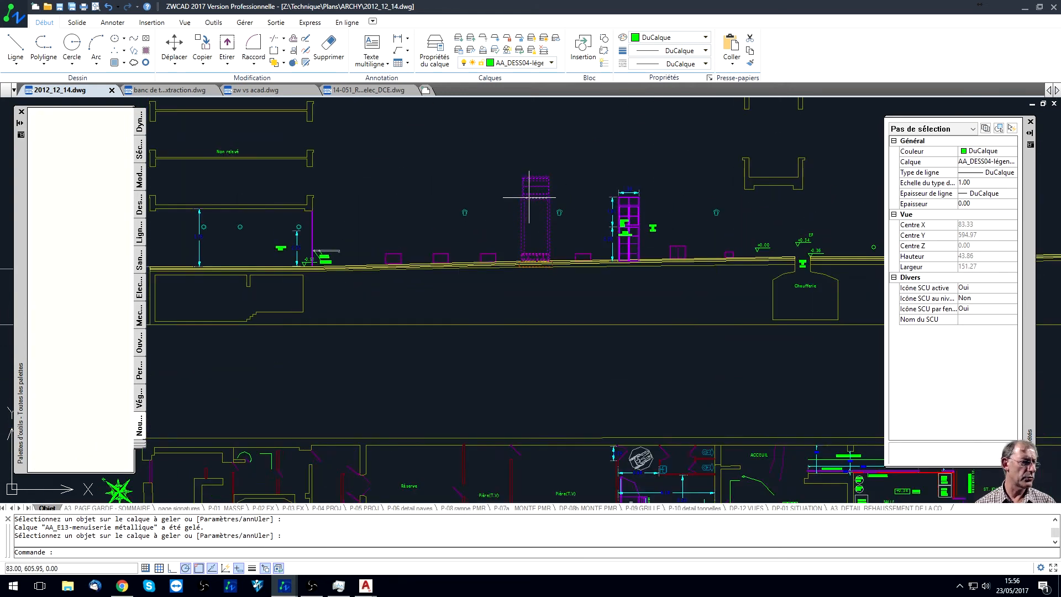
click(539, 212)
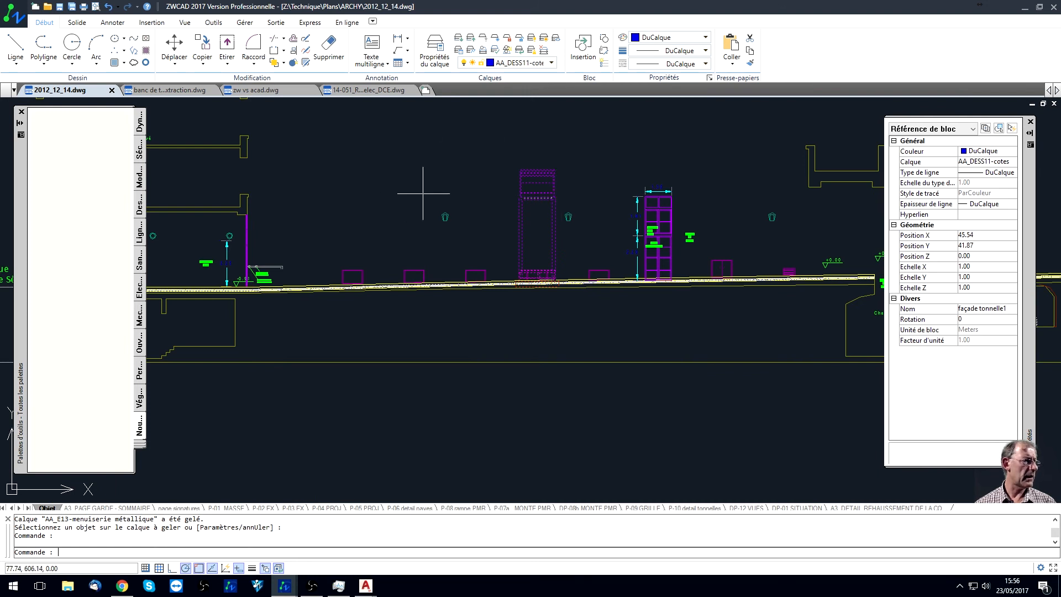
mouse_move(551, 197)
mouse_down()
mouse_move(265, 230)
mouse_move(93, 221)
mouse_up()
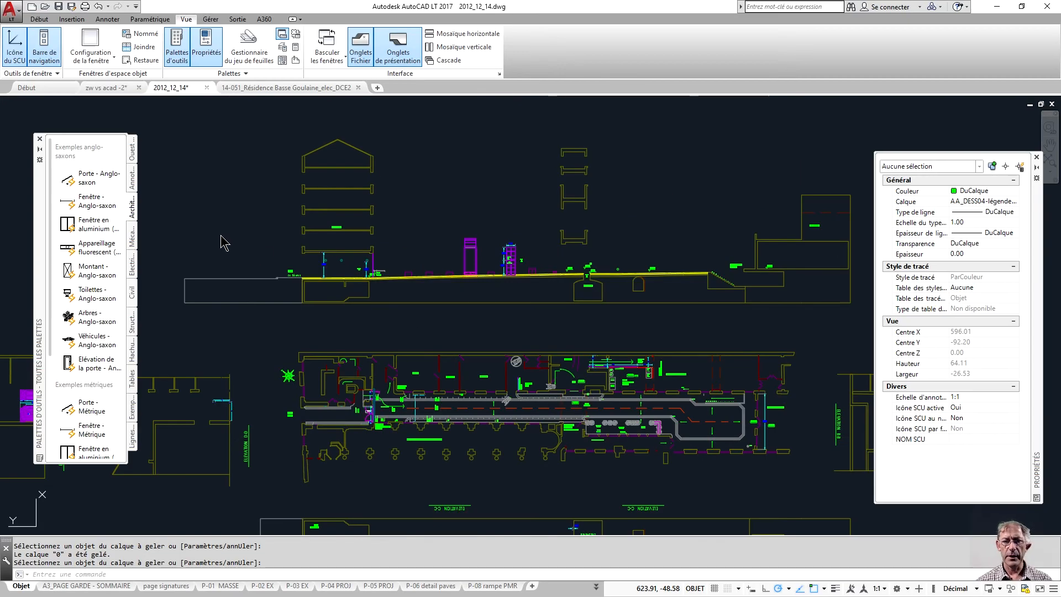
Switch to AutoCAD LT, create a new tool palette with its default name, and add the façade tonnelle1 block from the drawing to it
right_click(132, 237)
click(166, 270)
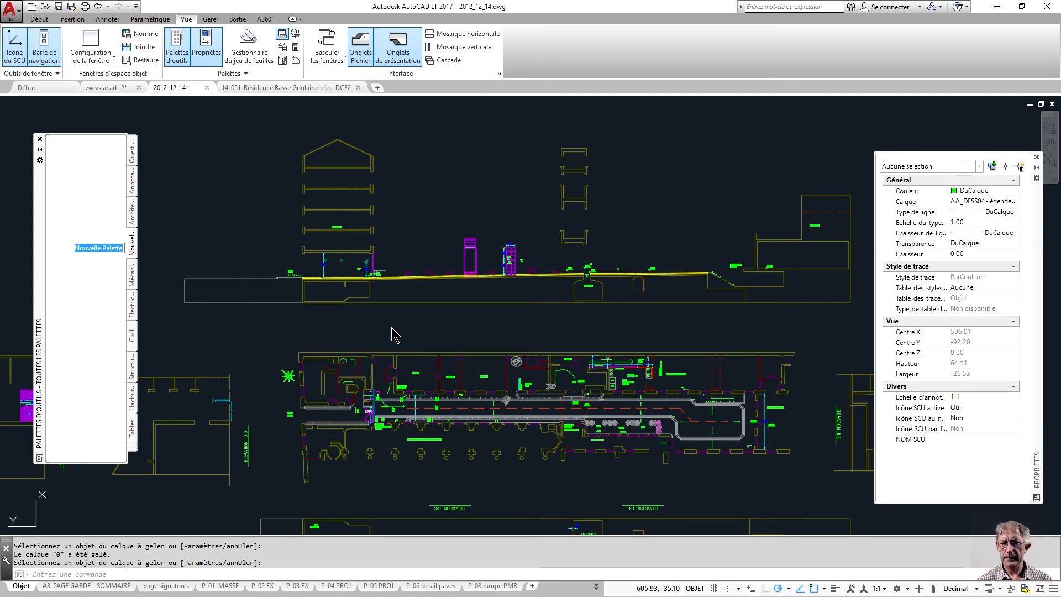
click(399, 329)
click(477, 250)
mouse_move(479, 261)
mouse_down()
mouse_move(177, 250)
mouse_move(70, 166)
mouse_up()
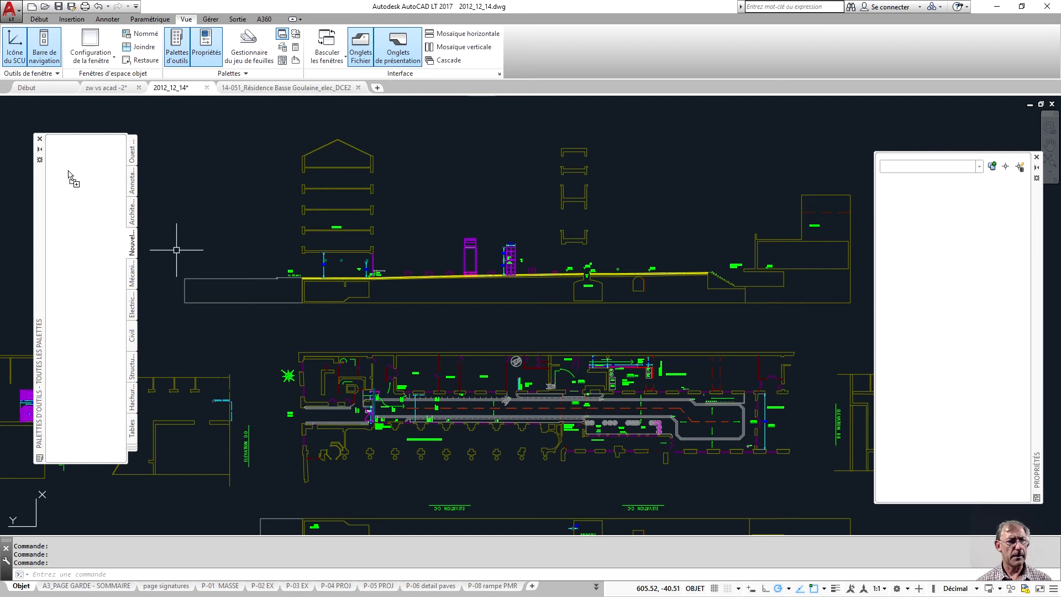
drag(68, 170, 68, 170)
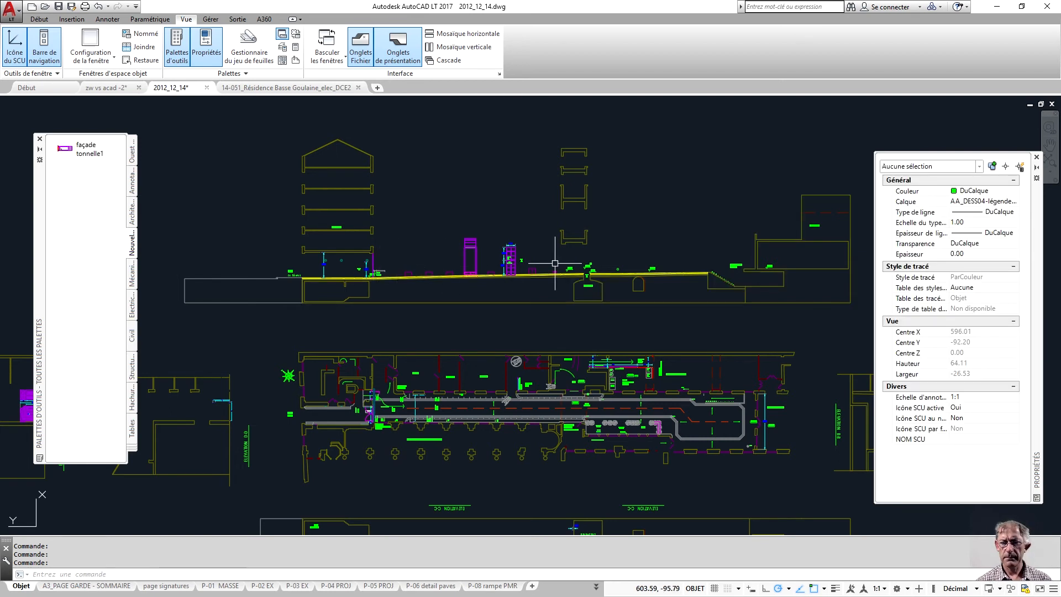
Open AutoCAD LT's DesignCenter, move it clear of the tool palettes, and select zw vs acad -2.dwg on the desktop
middle_drag(283, 199, 285, 195)
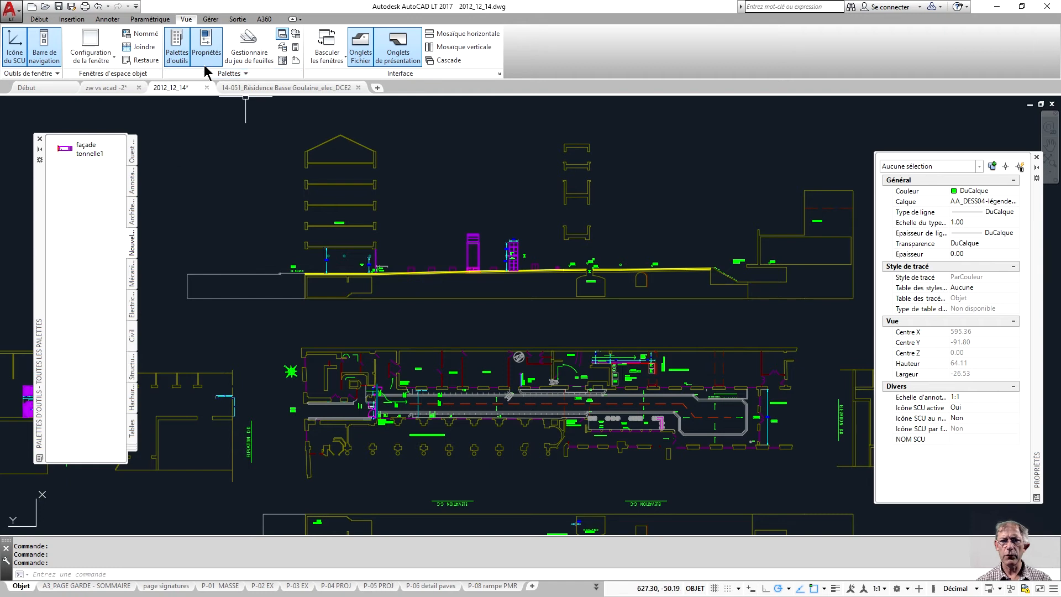
click(283, 59)
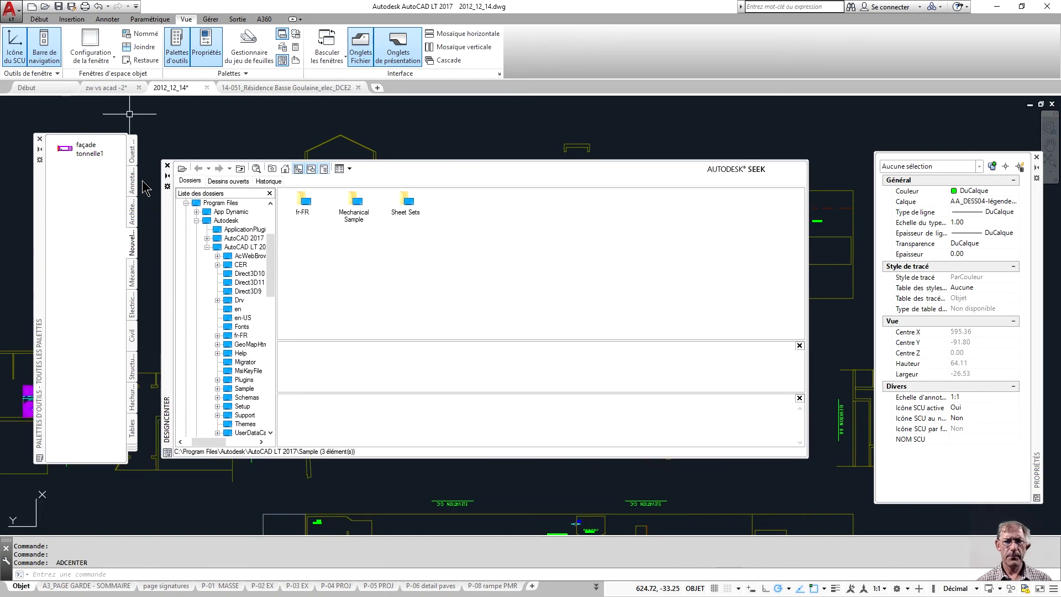
drag(165, 199, 210, 170)
click(241, 188)
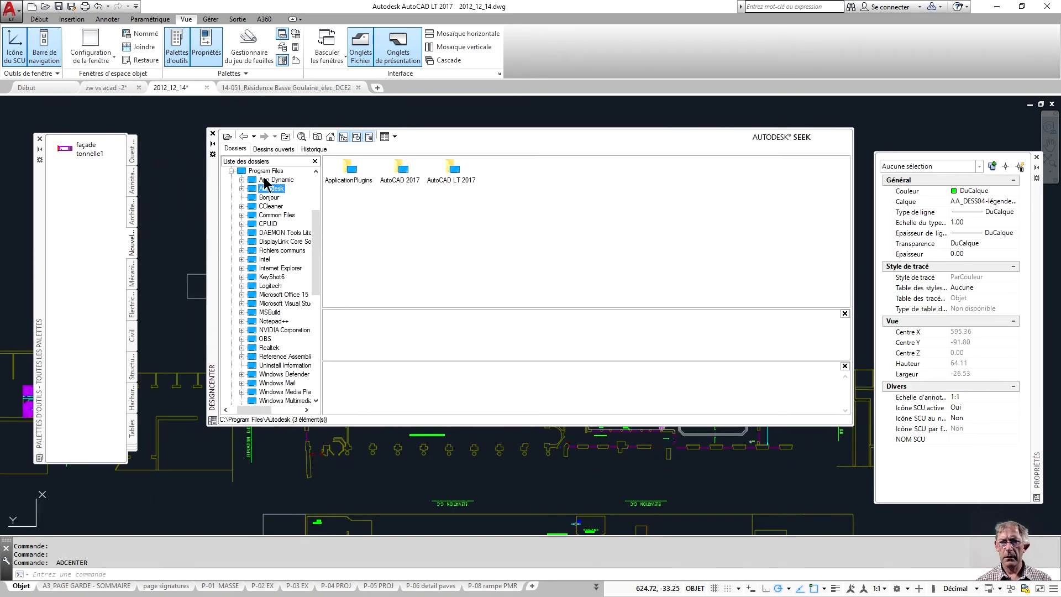
mouse_move(315, 219)
mouse_down()
mouse_move(318, 189)
mouse_move(302, 369)
mouse_move(309, 209)
mouse_up()
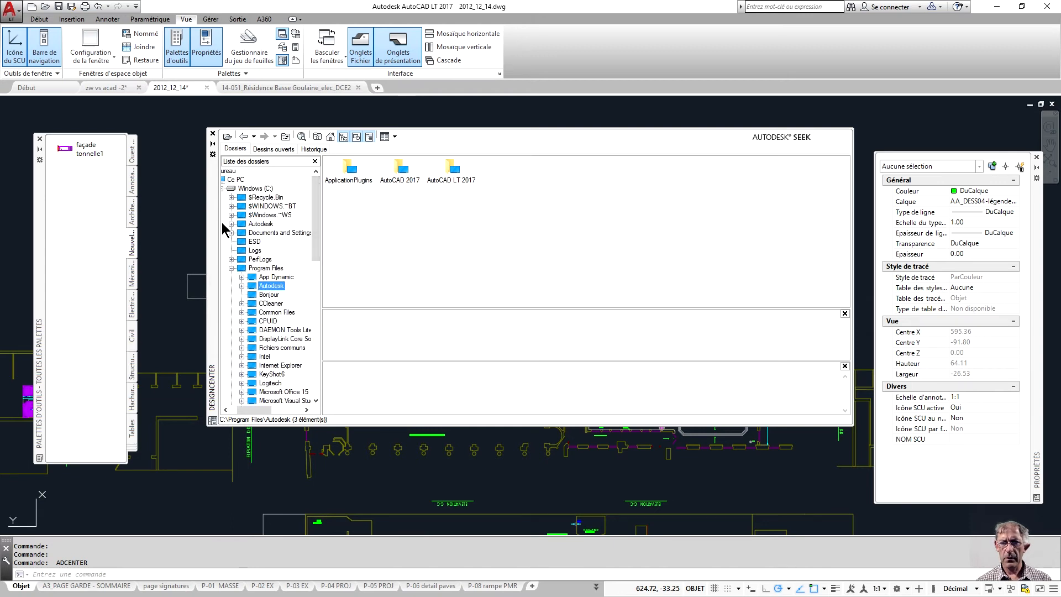
drag(246, 415, 229, 415)
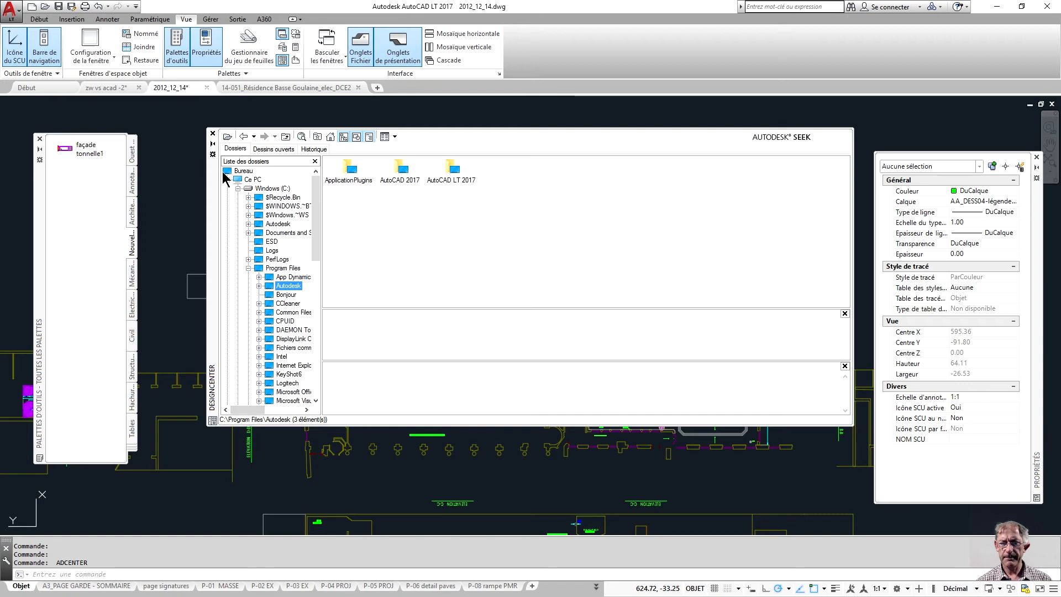
click(226, 180)
click(252, 241)
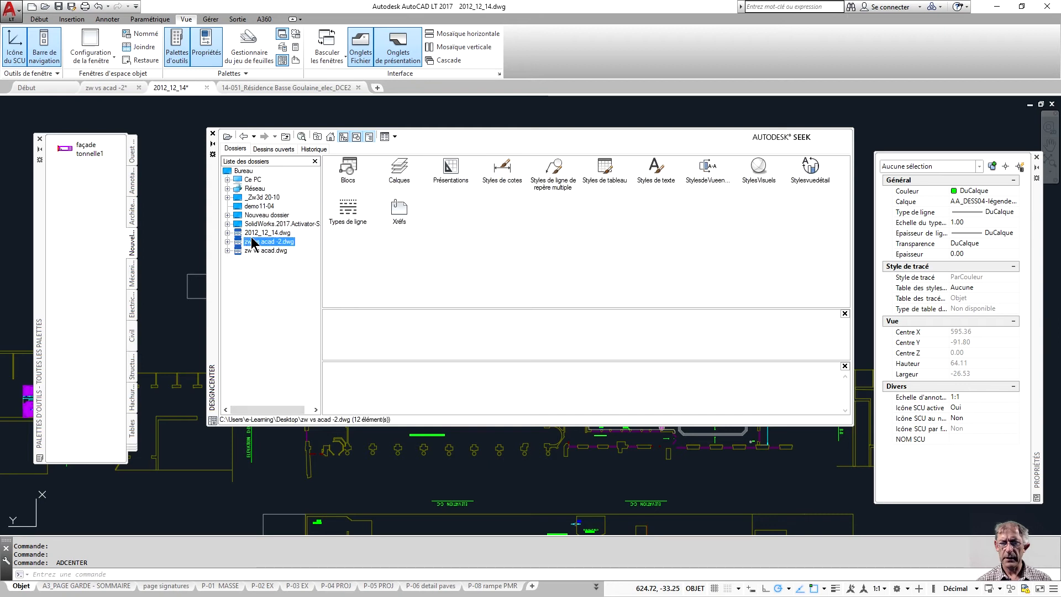
Examine the blocks, layers, dimension styles, multileader styles, table styles and text styles of zw vs acad -2.dwg in DesignCenter
double_click(348, 168)
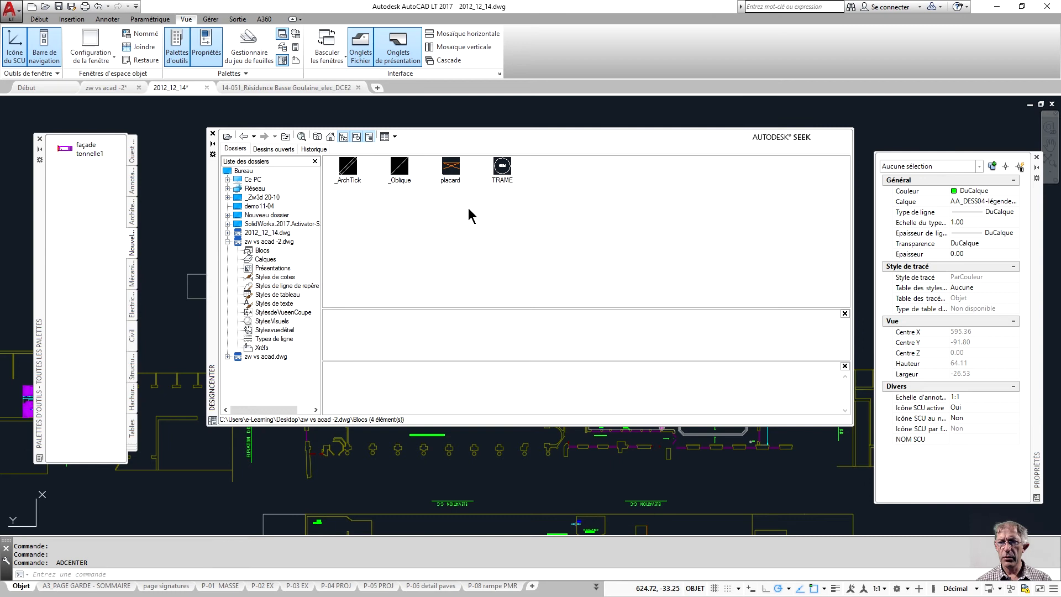
click(266, 259)
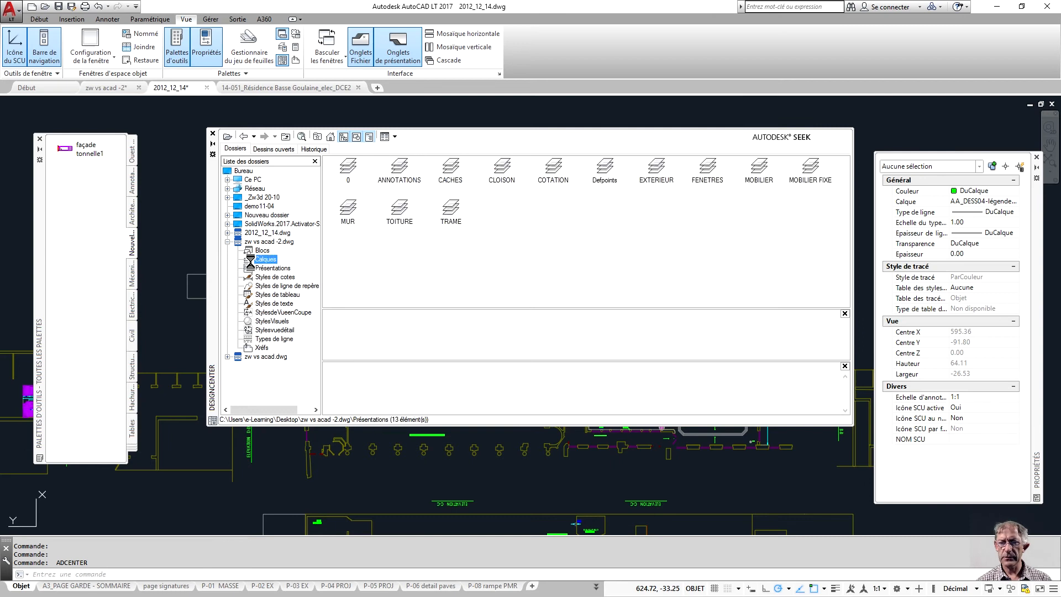
click(259, 276)
click(263, 286)
click(256, 295)
click(251, 304)
drag(254, 410, 240, 409)
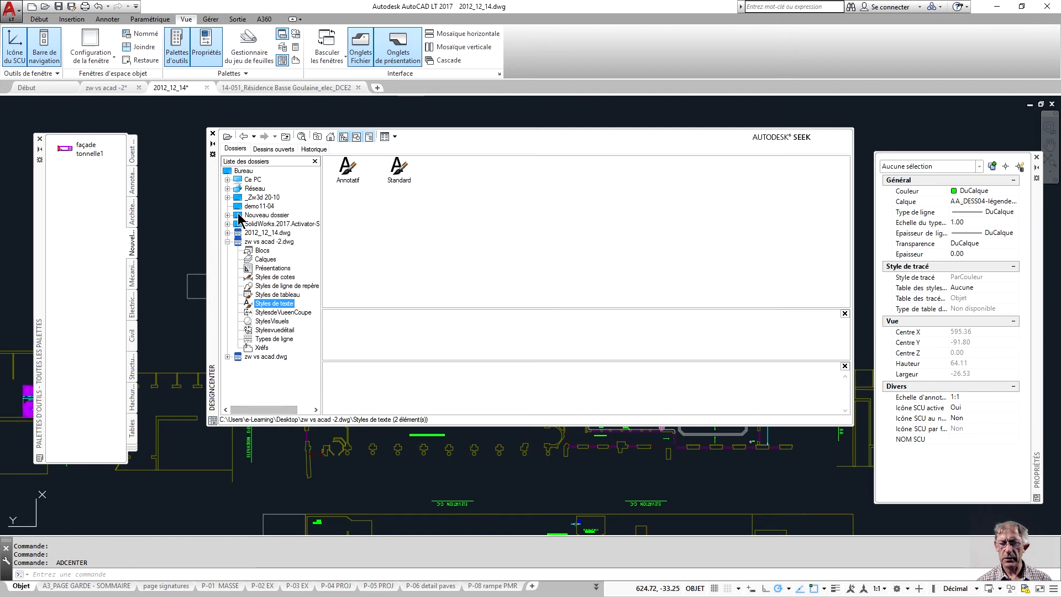
Close AutoCAD LT's DesignCenter, switch to ZWCAD, and move its Design Center window between the tool palettes and the properties
click(212, 133)
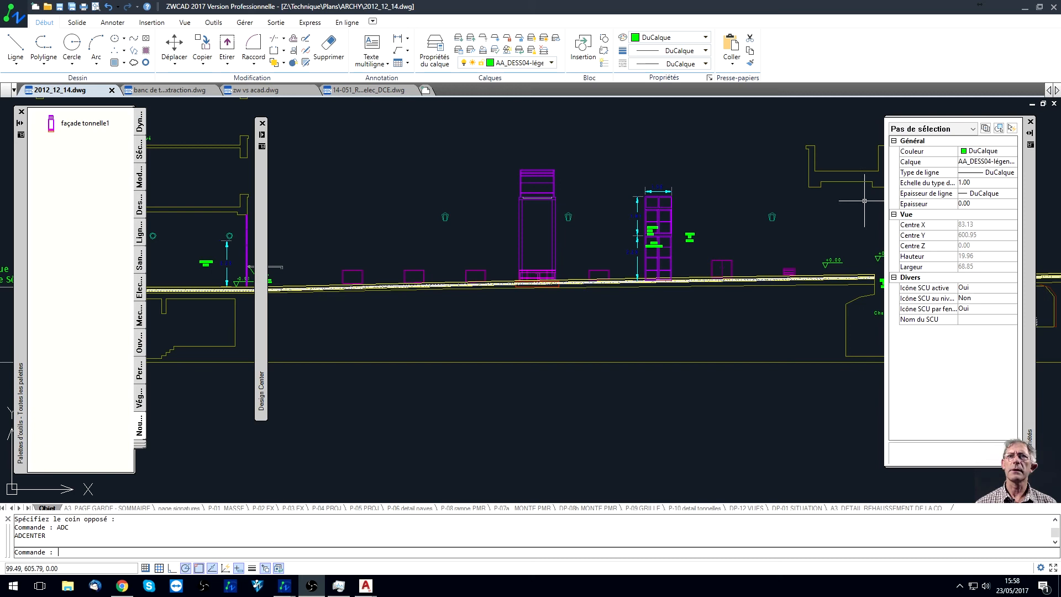
mouse_move(267, 210)
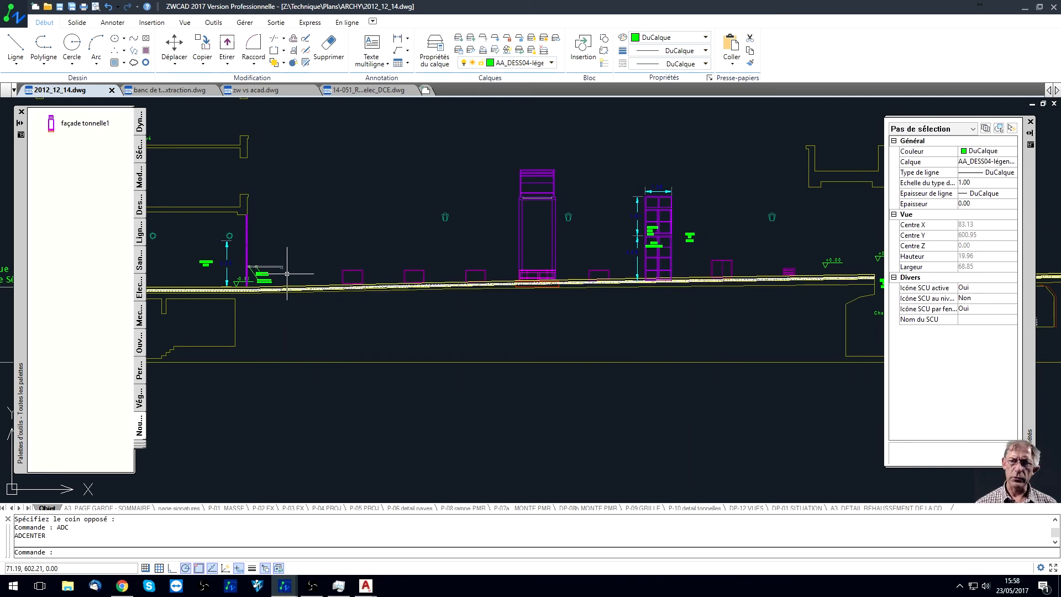
drag(866, 334, 635, 253)
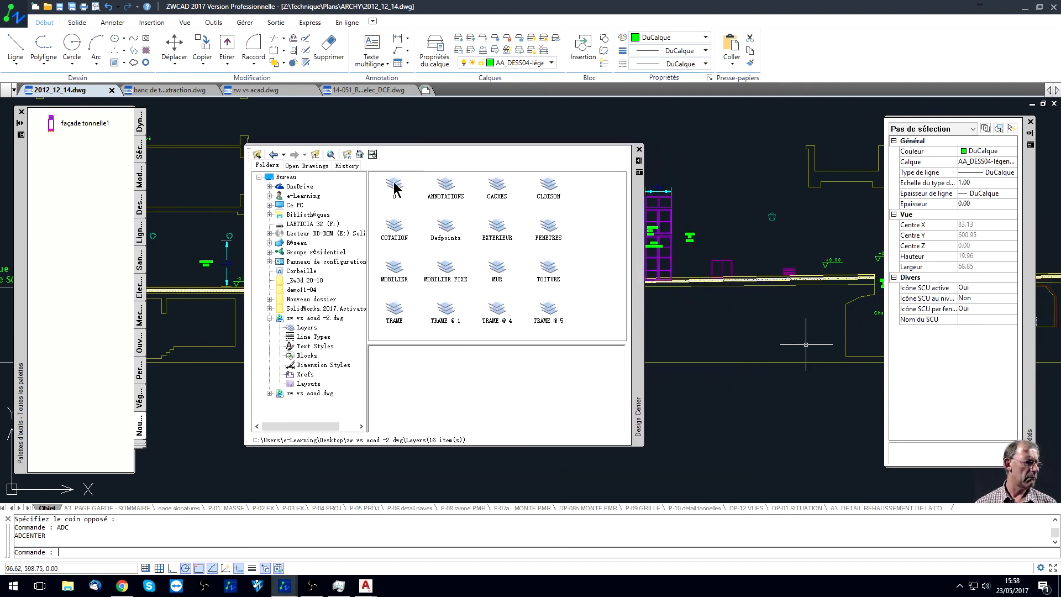
Examine the text styles, blocks, dimension styles, xrefs, line types and layers of zw vs acad -2.dwg in Design Center, and close it
click(311, 346)
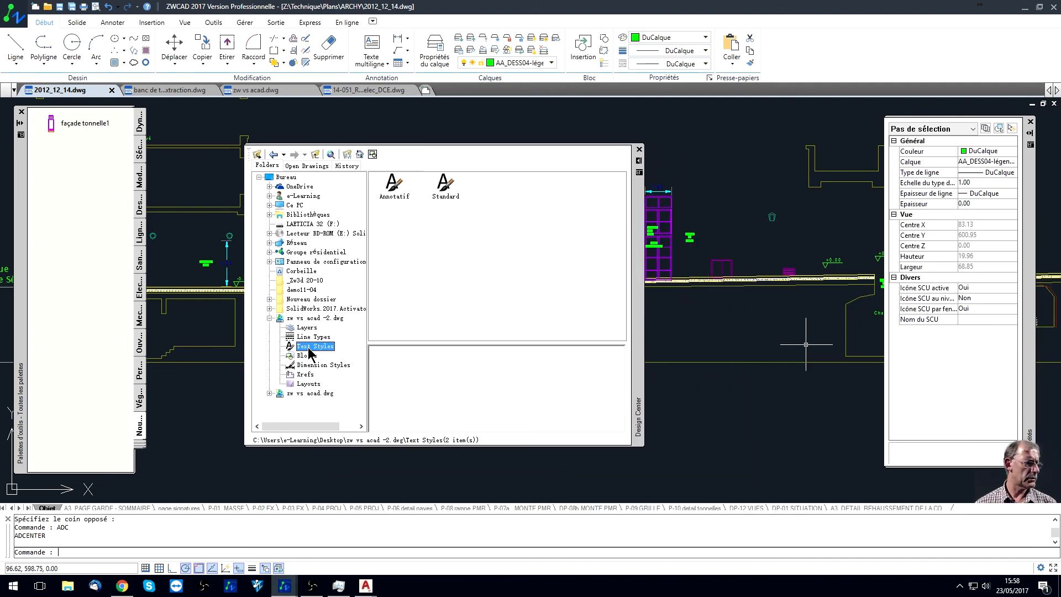
click(307, 356)
click(308, 366)
click(305, 374)
click(305, 337)
click(303, 327)
click(303, 336)
click(307, 356)
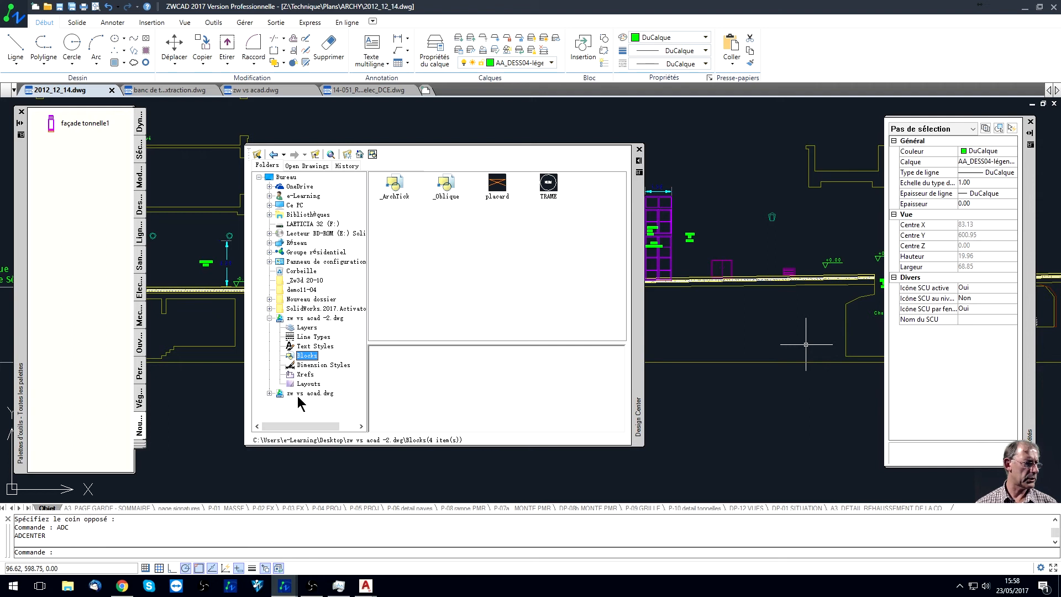
click(299, 395)
click(299, 337)
click(303, 328)
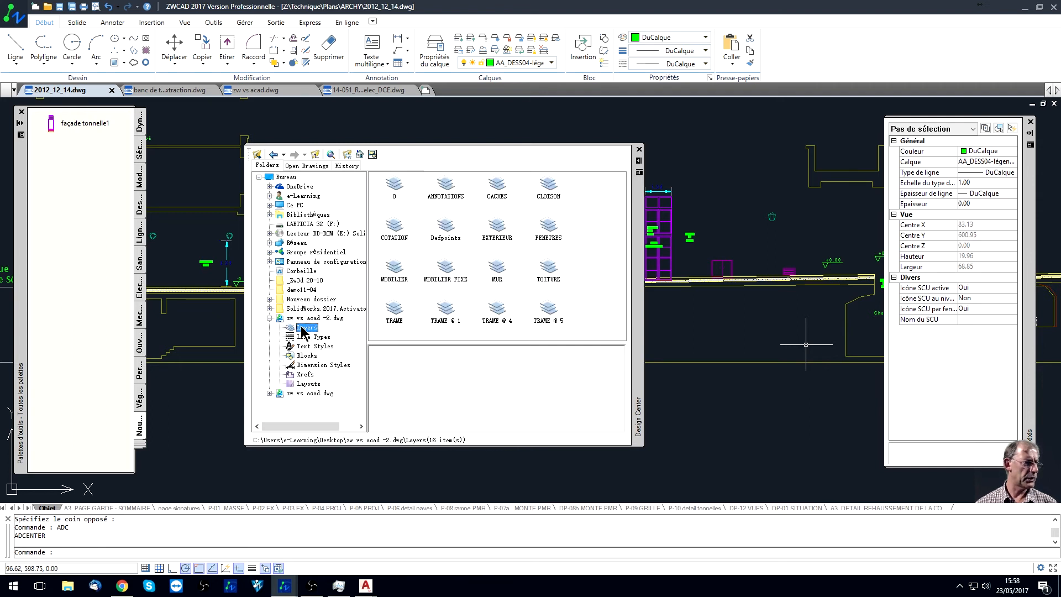
click(639, 149)
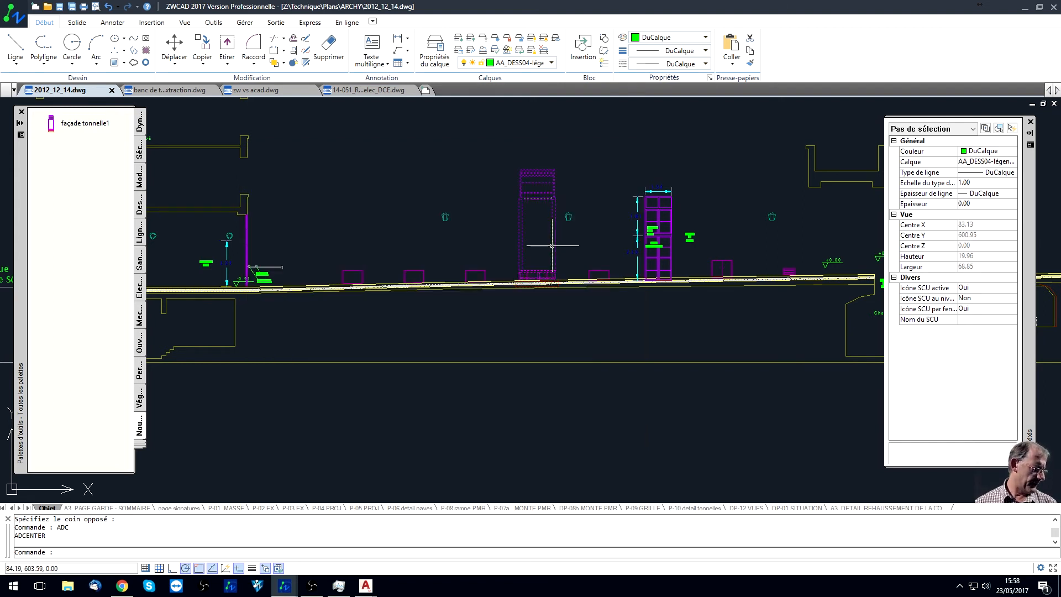
Bring up the 14-051 Résidence Basse Goulaine drawing in ZWCAD and in AutoCAD LT, and display its model space in AutoCAD LT
click(370, 91)
mouse_move(397, 133)
middle_down()
mouse_move(392, 205)
mouse_move(389, 158)
middle_up()
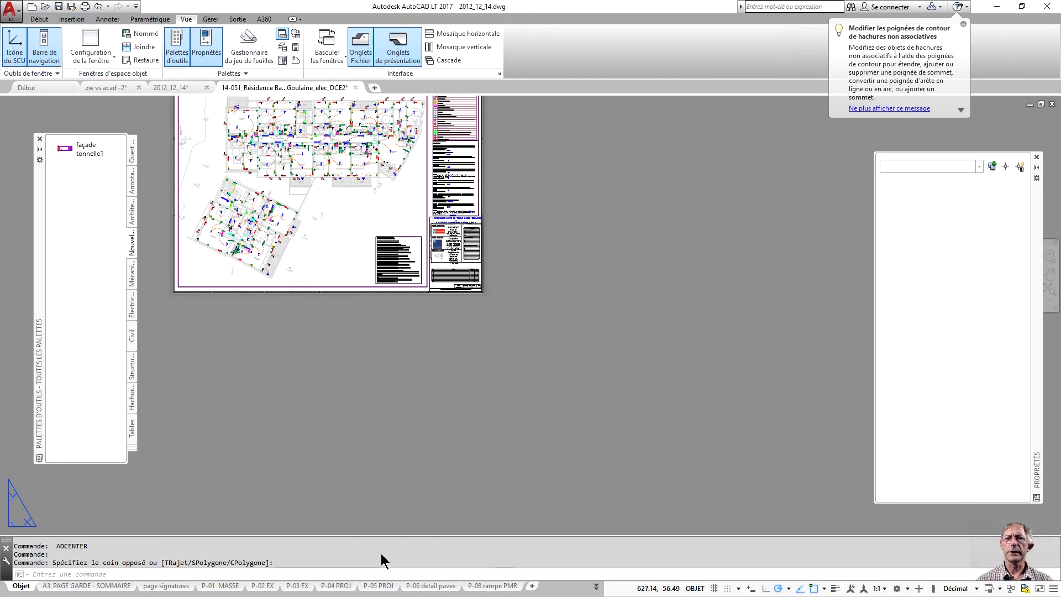
click(178, 586)
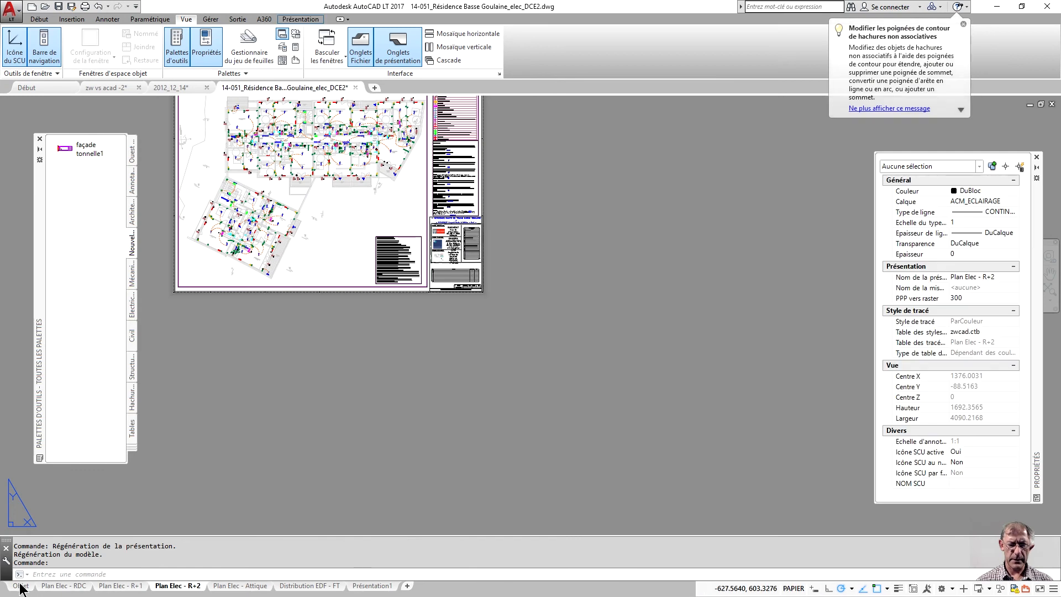
click(21, 585)
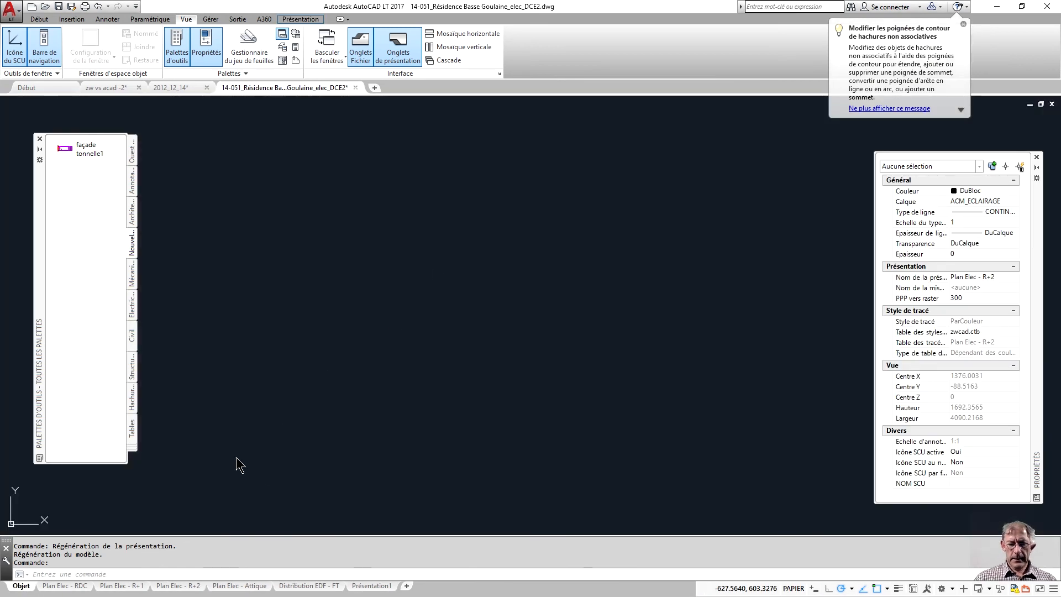
Examine the stacked electrical floor plans of the 14-051 drawing in AutoCAD LT, overall and in close-up
scroll(422, 319, down, 5)
mouse_move(442, 256)
middle_down()
mouse_move(430, 246)
mouse_move(422, 148)
mouse_move(424, 174)
middle_up()
scroll(429, 253, up, 2)
scroll(420, 261, up, 2)
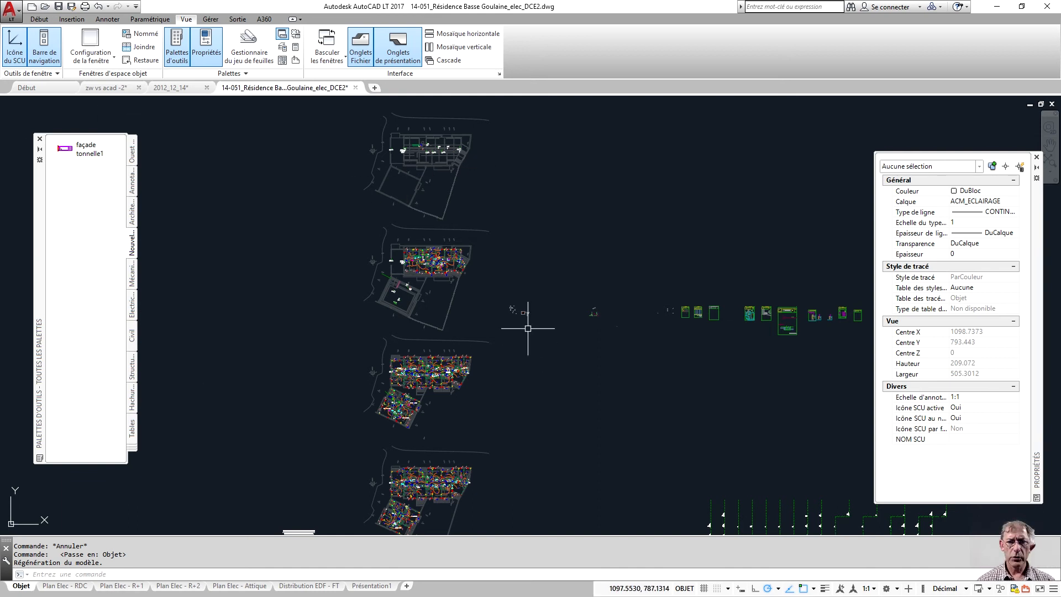
scroll(427, 206, up, 6)
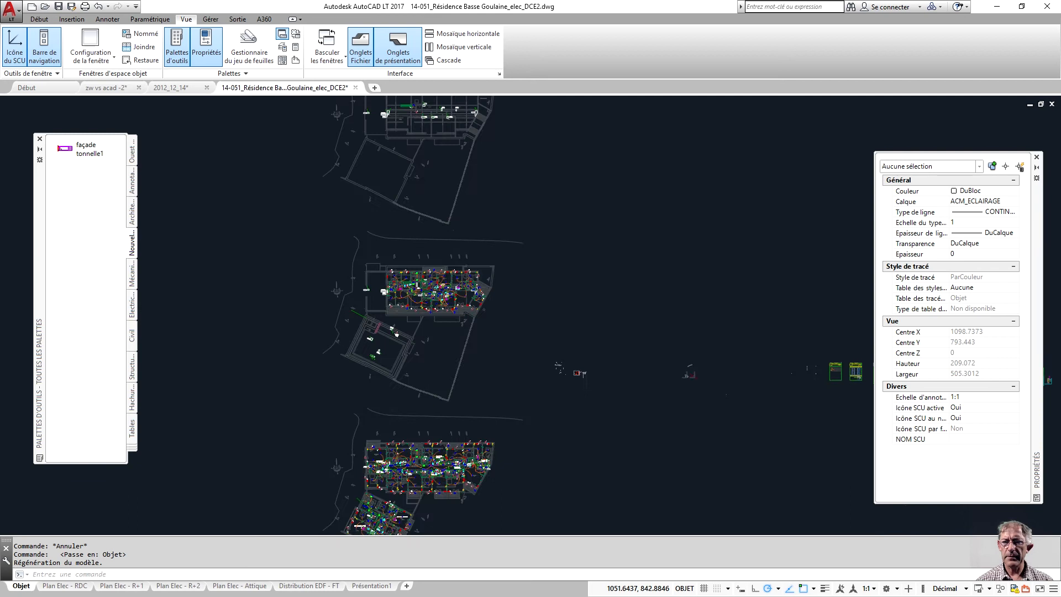
scroll(427, 210, down, 2)
scroll(426, 211, down, 2)
mouse_move(427, 217)
middle_down()
mouse_move(431, 356)
mouse_move(436, 282)
mouse_move(462, 296)
mouse_move(389, 352)
middle_up()
scroll(386, 300, up, 6)
scroll(393, 280, down, 6)
scroll(393, 267, up, 8)
scroll(392, 267, down, 7)
scroll(392, 266, down, 2)
scroll(393, 266, up, 2)
scroll(393, 266, down, 2)
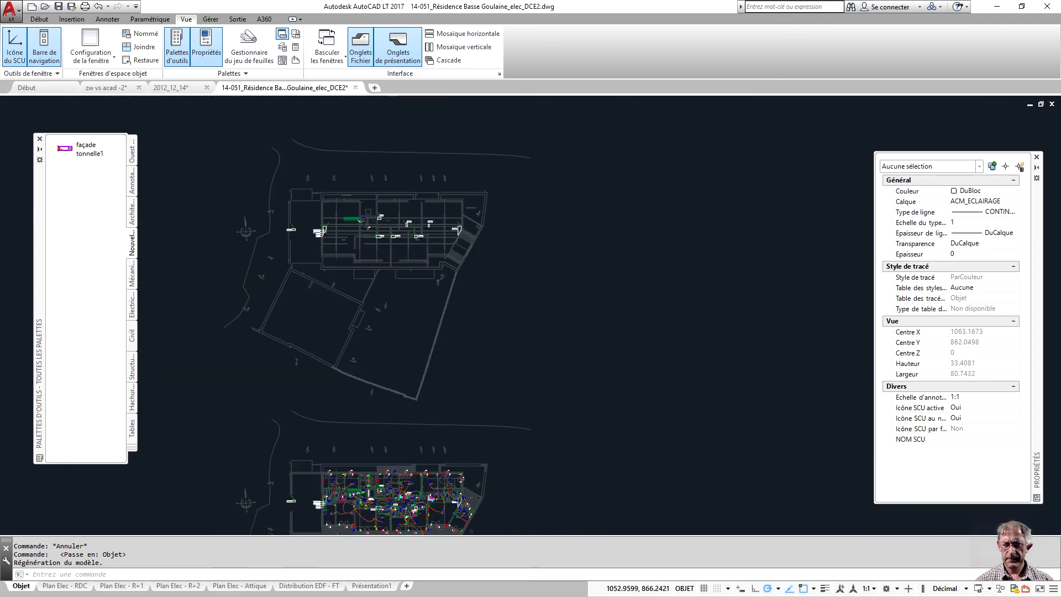
scroll(393, 267, down, 2)
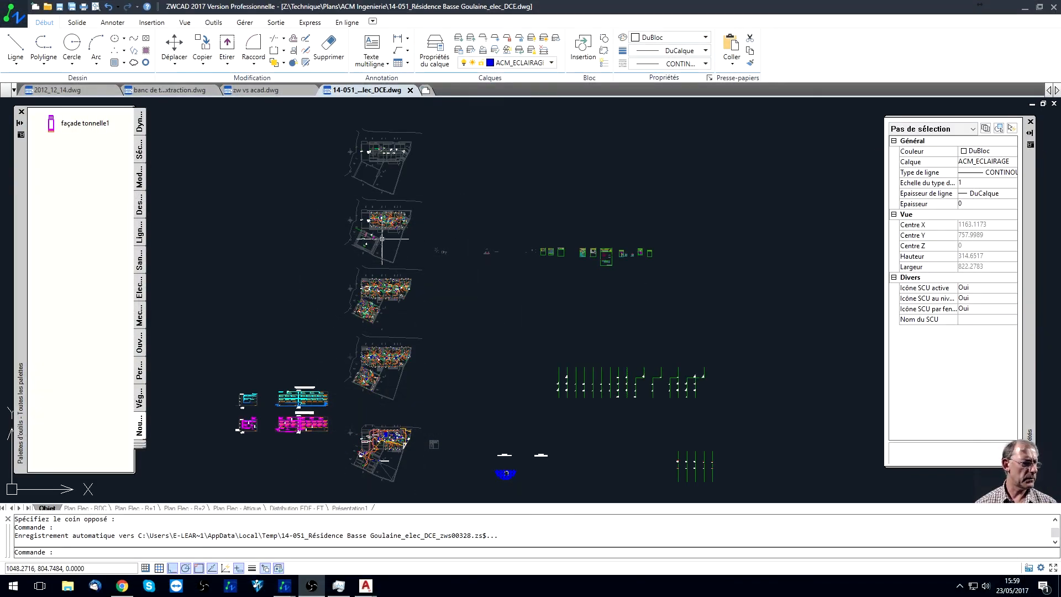
Switch to ZWCAD and inspect the same electrical floor plans in the 14-051 drawing to compare navigation
scroll(382, 238, up, 3)
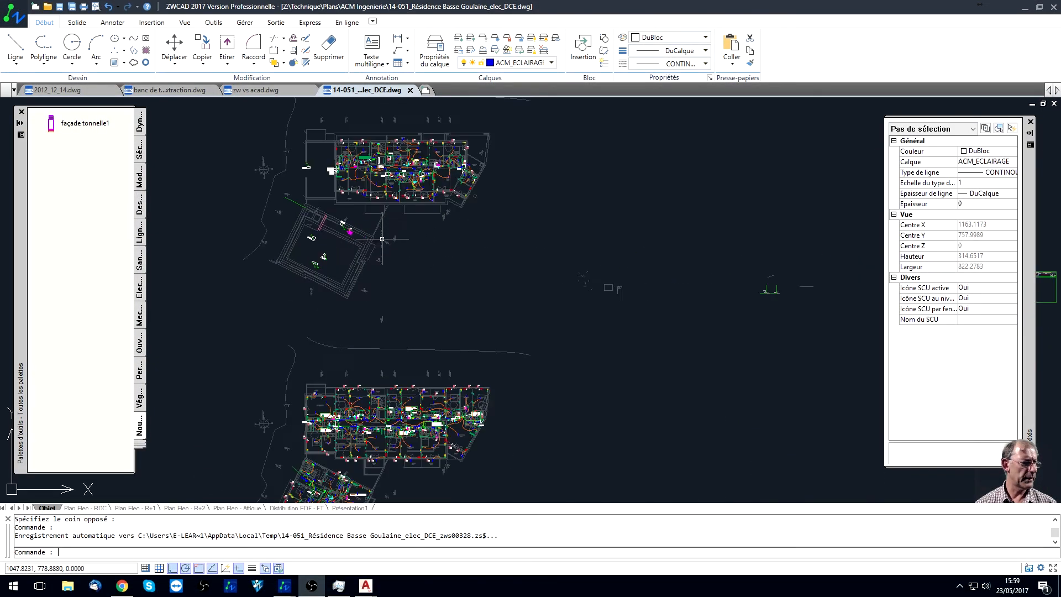
scroll(381, 239, down, 2)
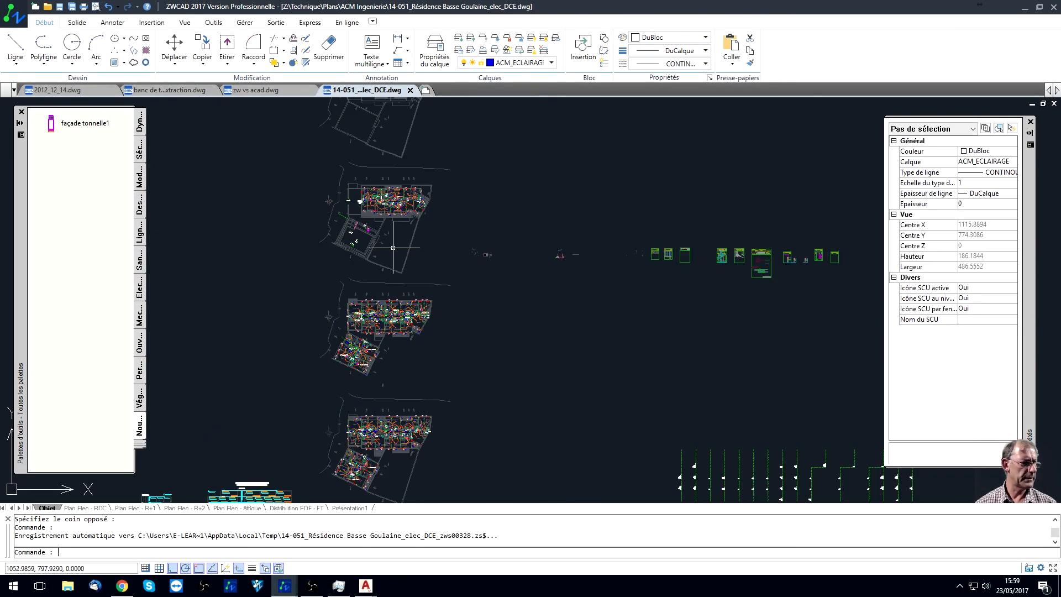
middle_drag(395, 203, 423, 281)
scroll(423, 280, up, 15)
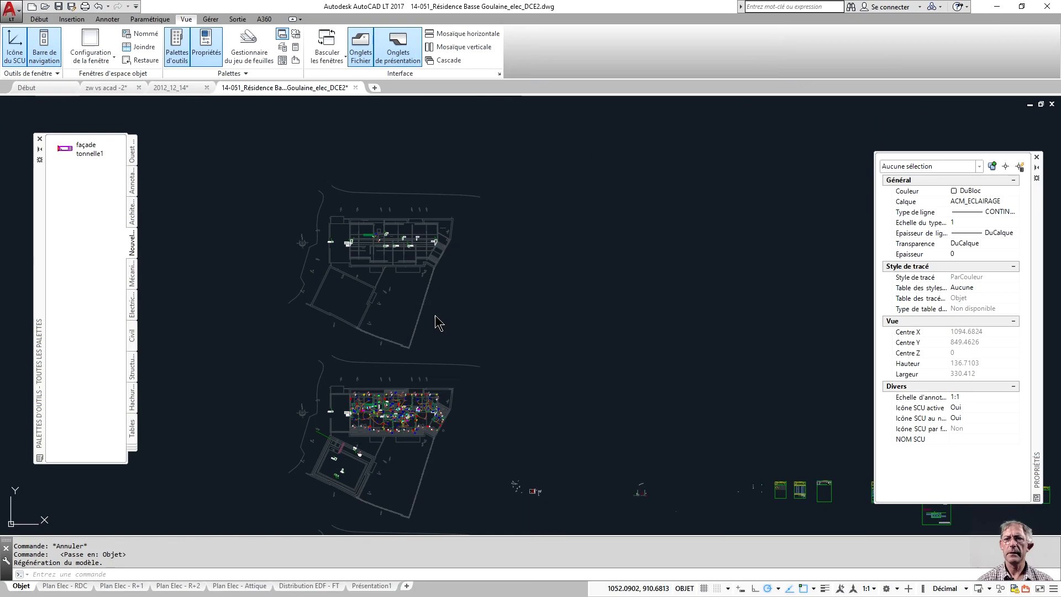
Return to AutoCAD LT and inspect the detailed electrical floor plan and the neighbouring angled building outline
scroll(380, 420, up, 12)
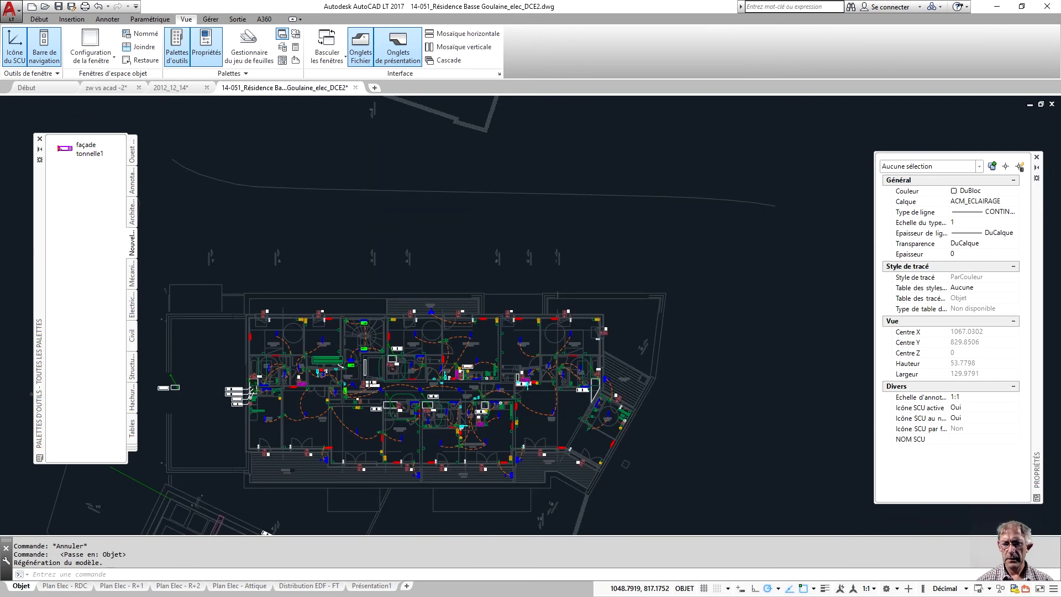
scroll(371, 368, down, 6)
scroll(370, 368, up, 4)
scroll(371, 368, down, 8)
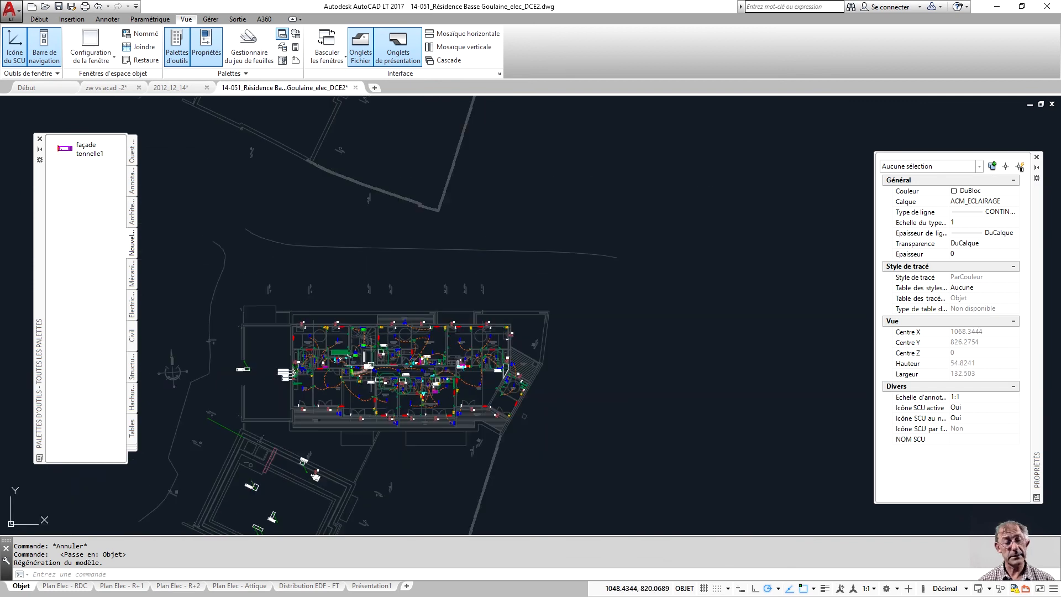
mouse_move(370, 368)
middle_down()
mouse_move(403, 165)
mouse_move(423, 219)
mouse_move(398, 244)
middle_up()
scroll(424, 223, up, 6)
scroll(403, 247, down, 2)
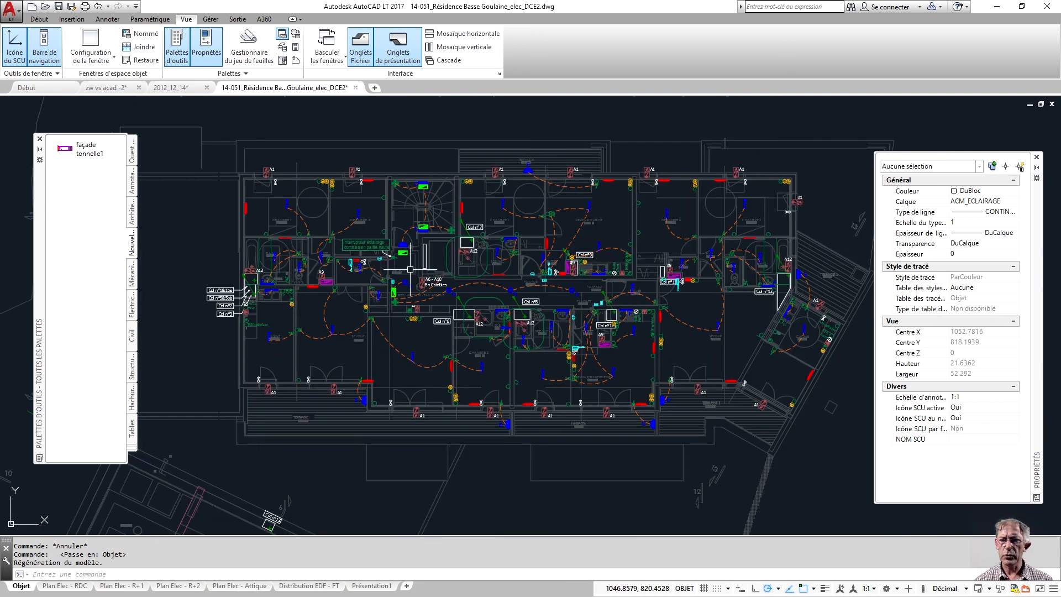
scroll(410, 269, down, 2)
mouse_move(410, 269)
middle_down()
mouse_move(444, 271)
mouse_move(404, 269)
middle_up()
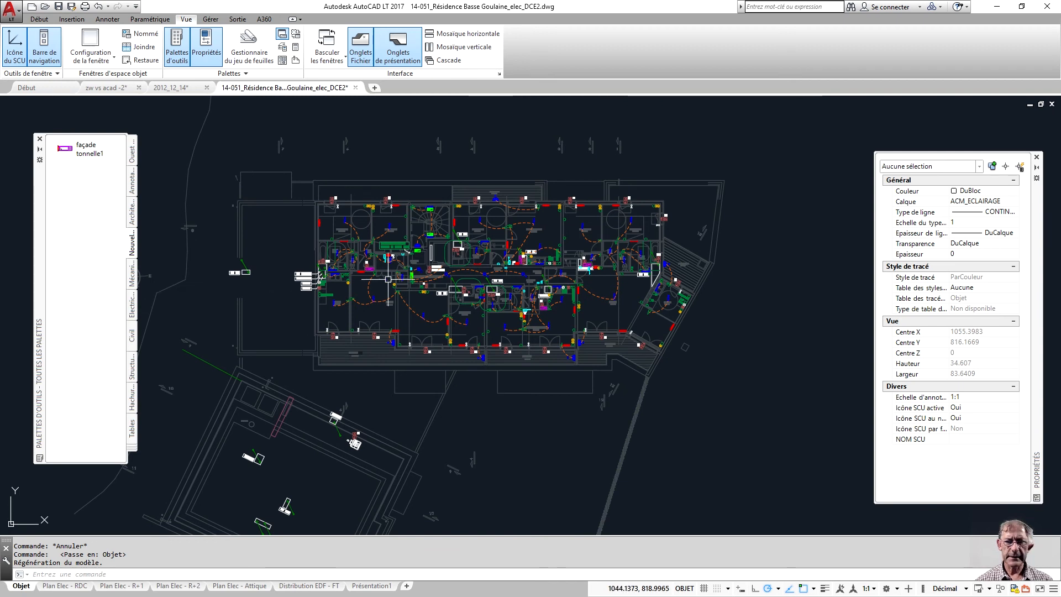
middle_drag(337, 255, 359, 246)
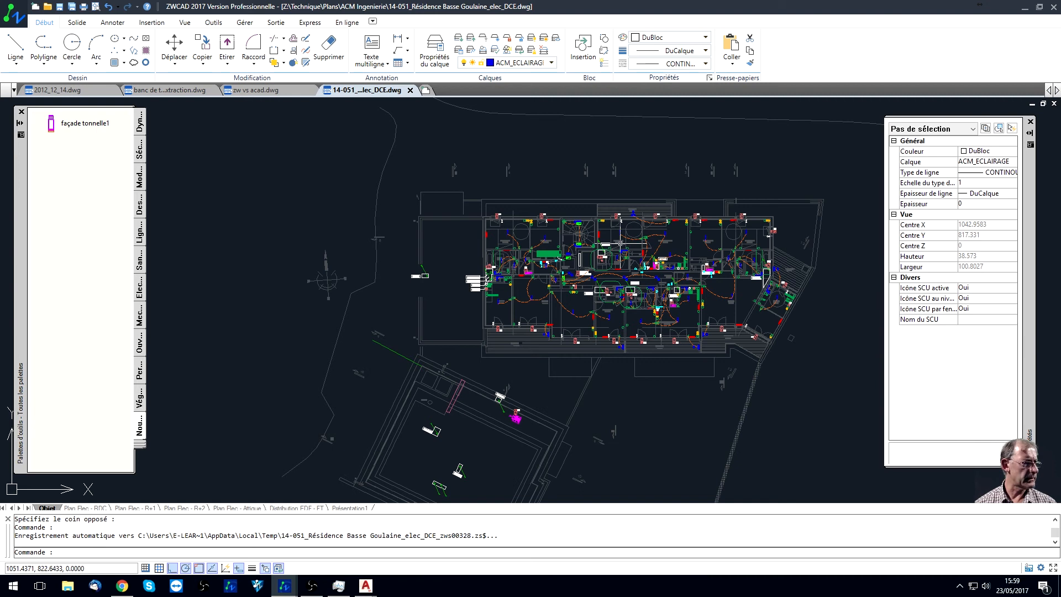
Switch to ZWCAD, open the Xref manager from the floor plan's external reference, and enlarge the dialog to examine both attached references
scroll(620, 244, down, 3)
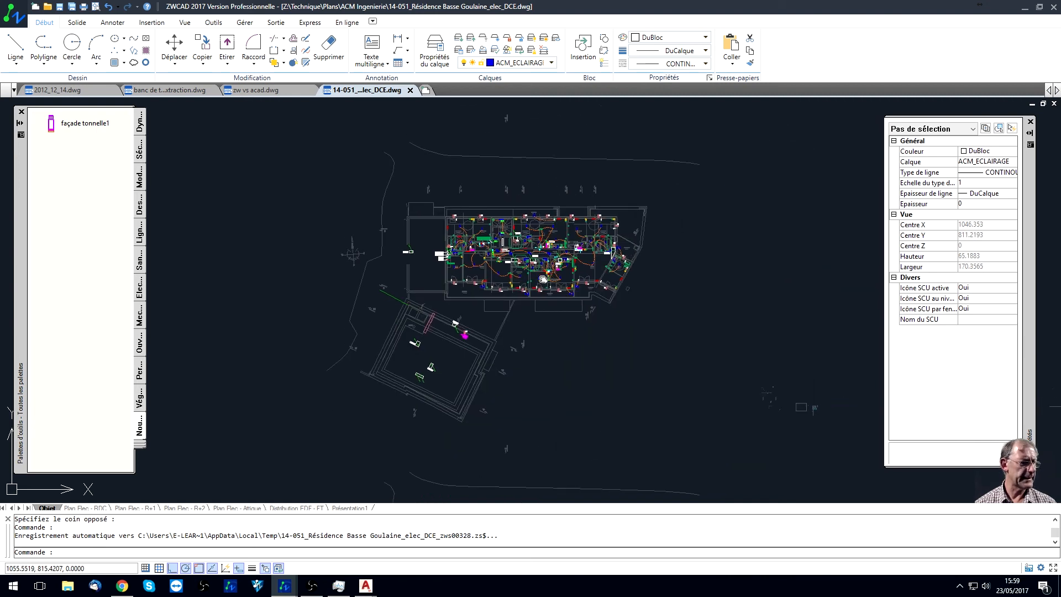
click(594, 335)
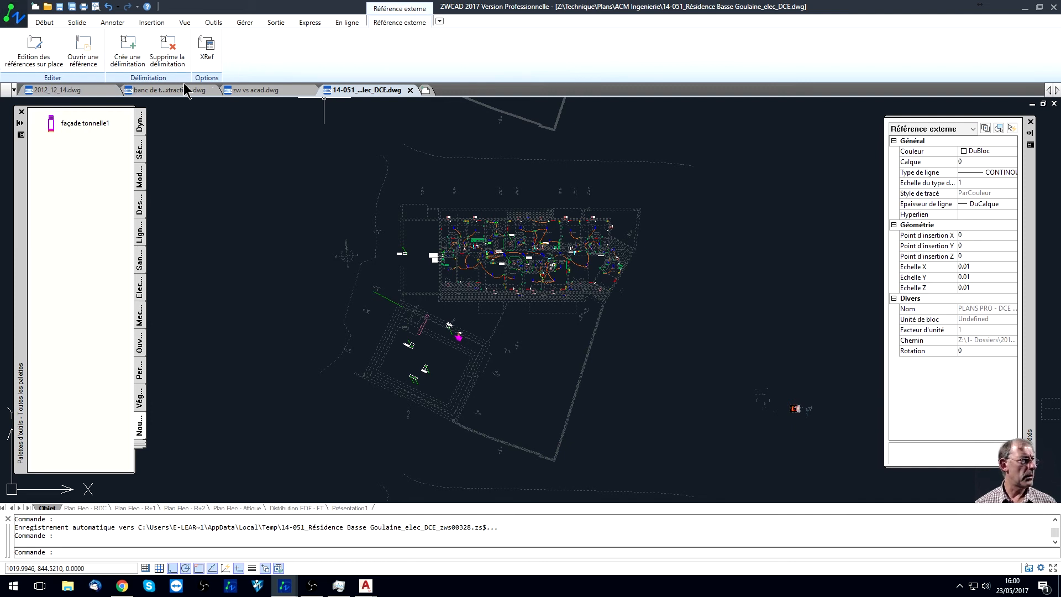
click(206, 48)
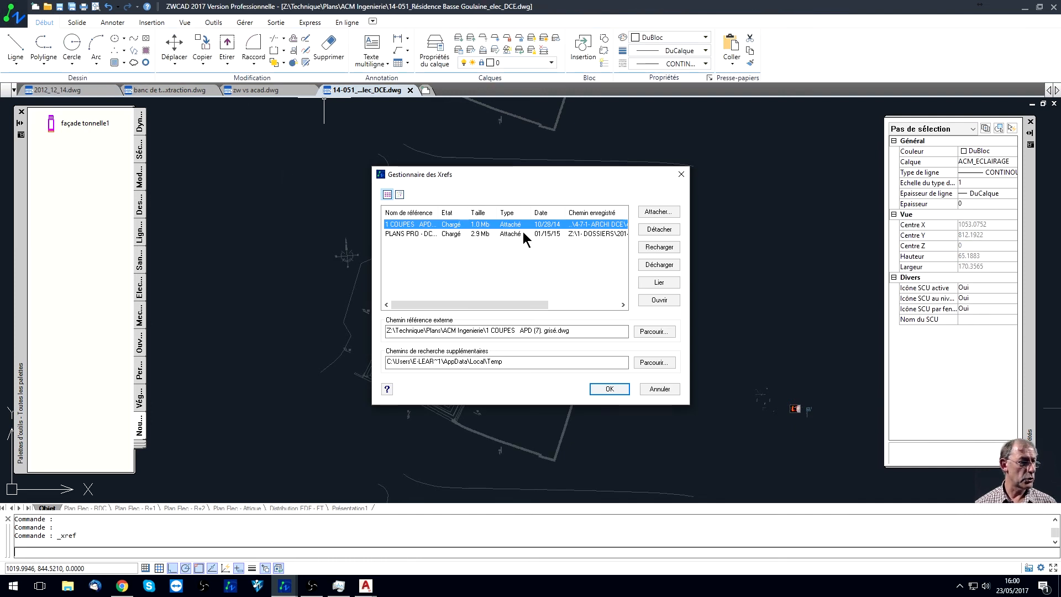
drag(688, 404, 828, 420)
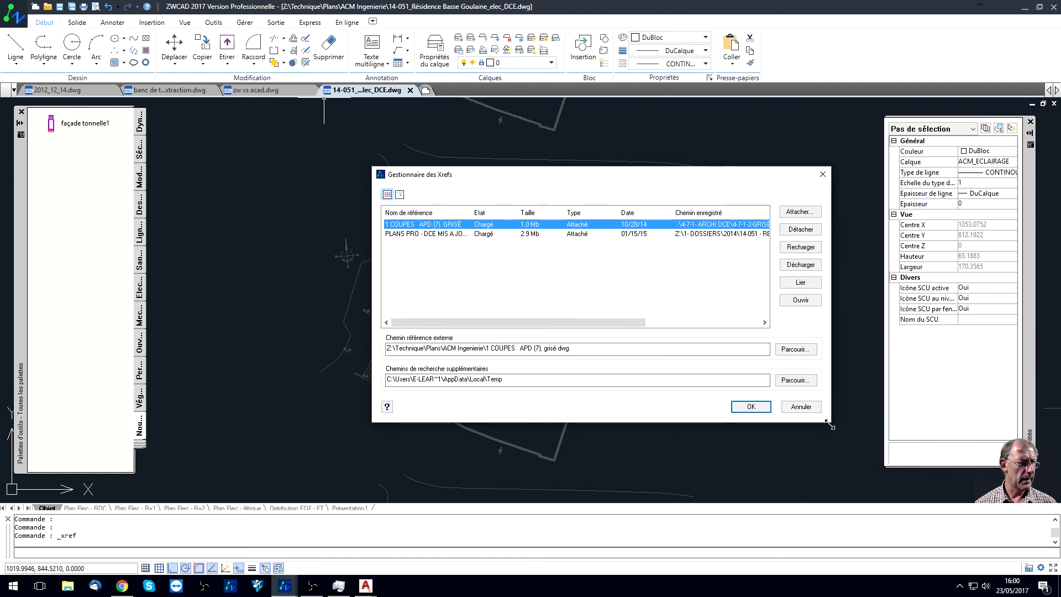
click(480, 235)
click(481, 225)
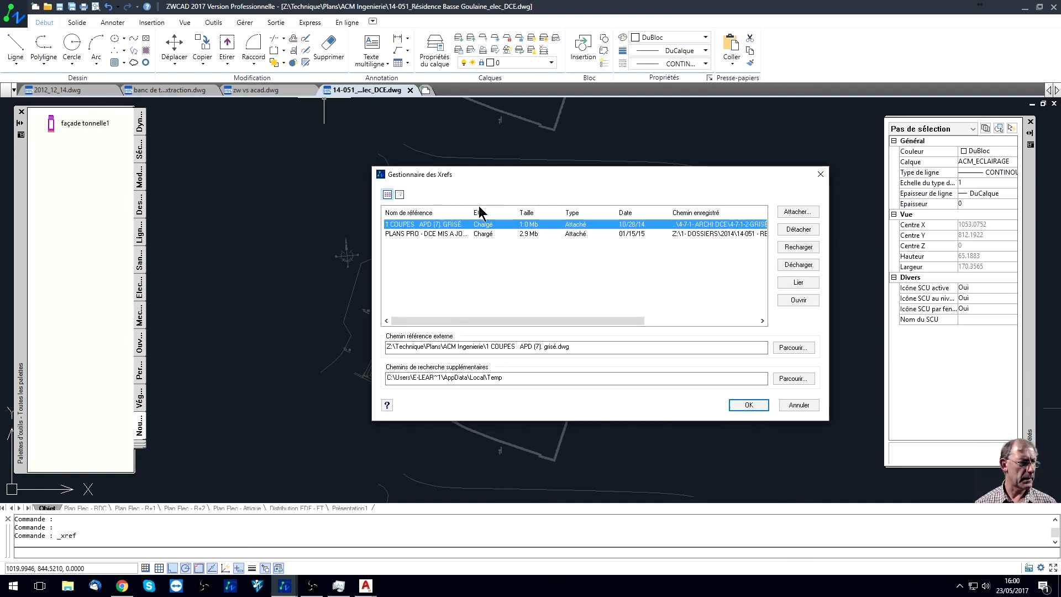
drag(556, 183, 462, 175)
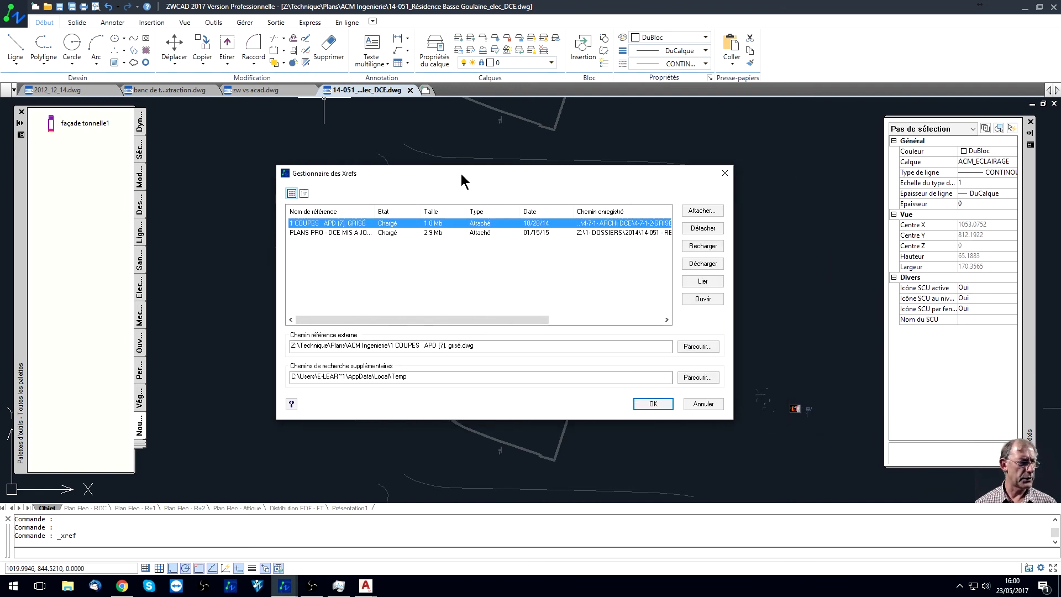
mouse_move(573, 207)
mouse_down()
mouse_move(531, 208)
mouse_move(566, 208)
mouse_up()
drag(524, 319, 502, 331)
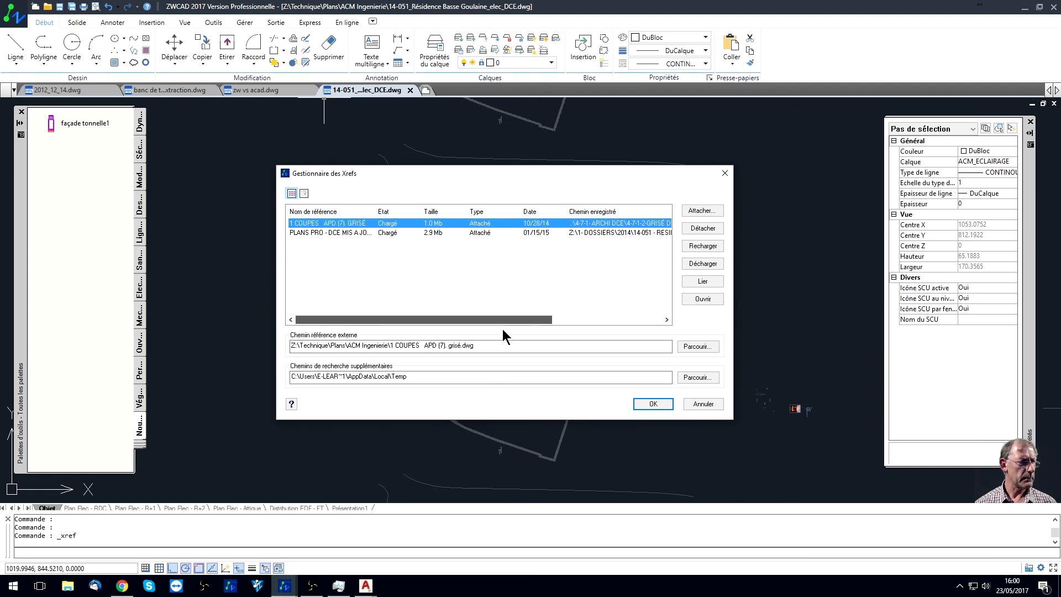
Unload the PLANS PRO - DCE mis a jour-grisé external reference and check the remaining floor plan in the drawing
click(381, 233)
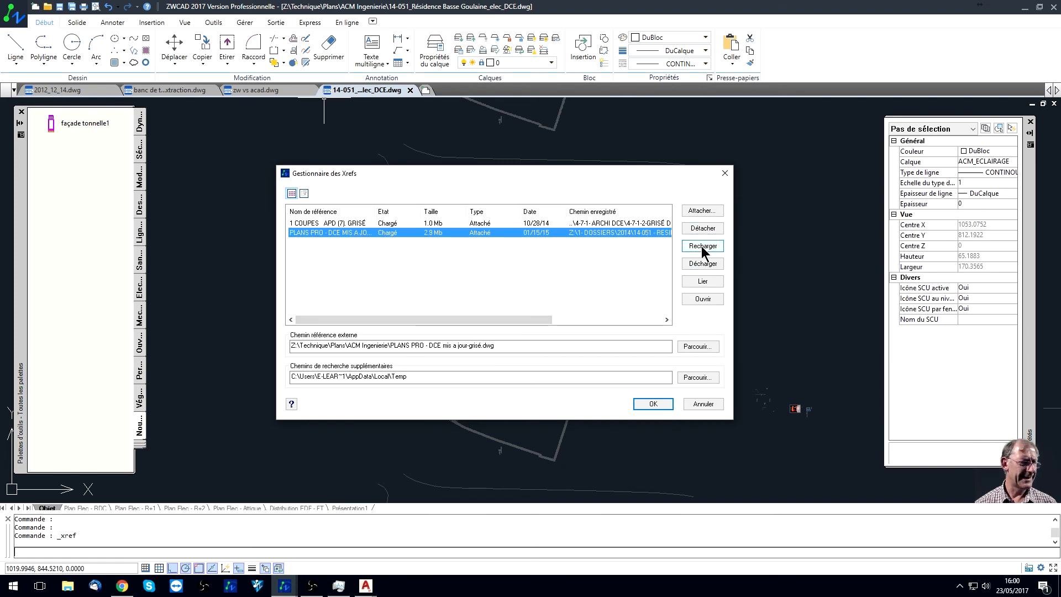
click(703, 264)
click(653, 403)
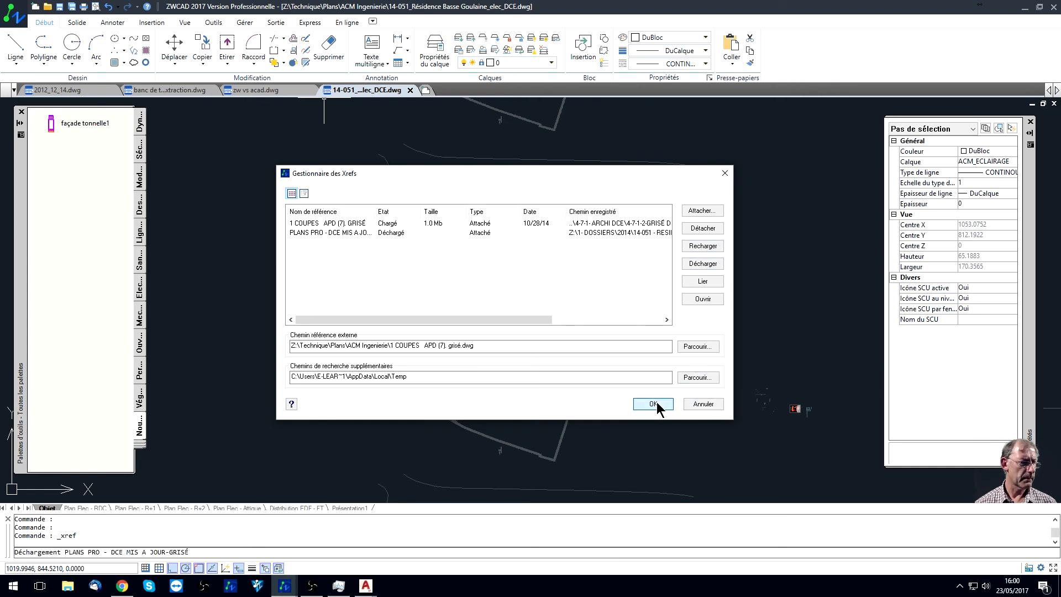
scroll(541, 211, down, 4)
scroll(537, 213, up, 4)
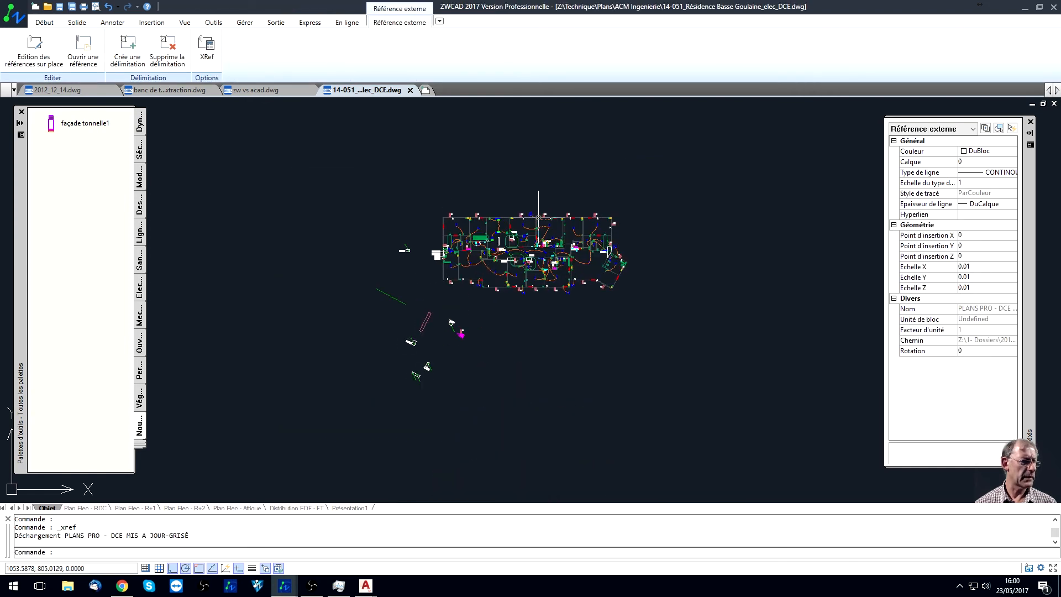
Reload the PLANS PRO - DCE mis a jour-grisé external reference through the Xref manager and clear the selection in the drawing
click(214, 51)
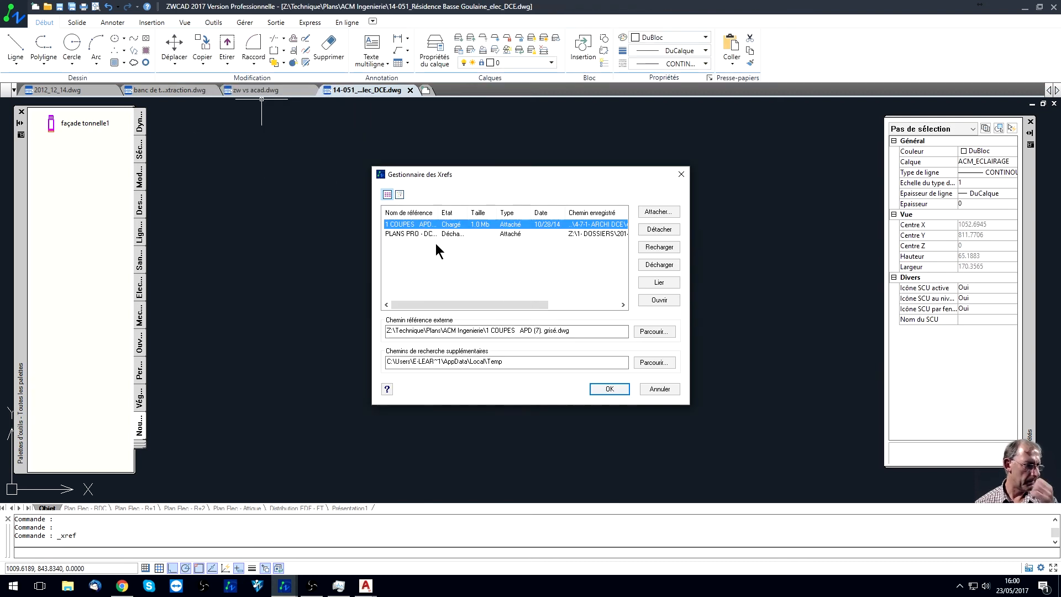
click(453, 234)
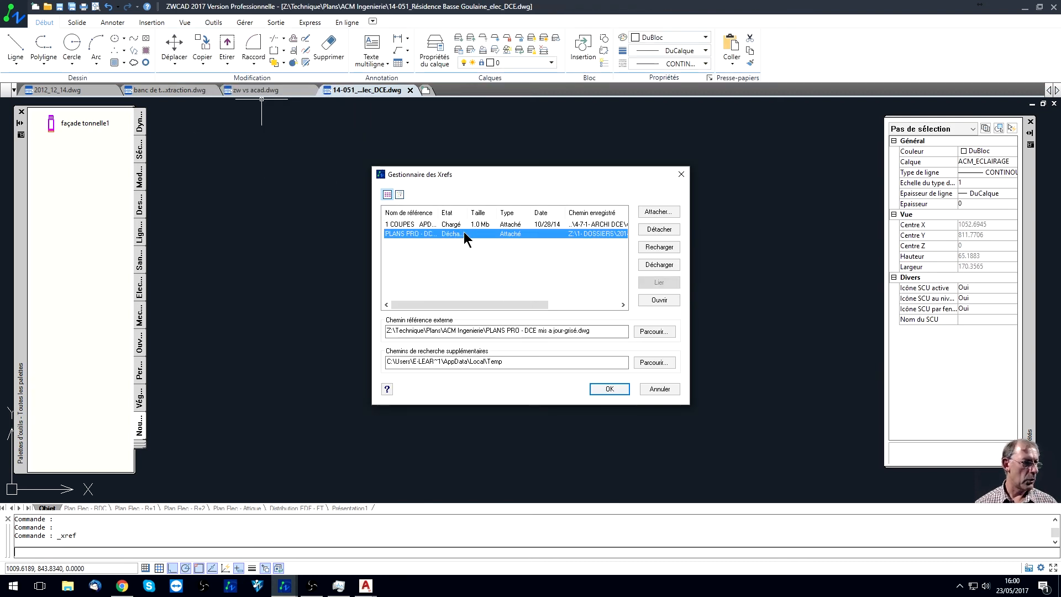
click(659, 247)
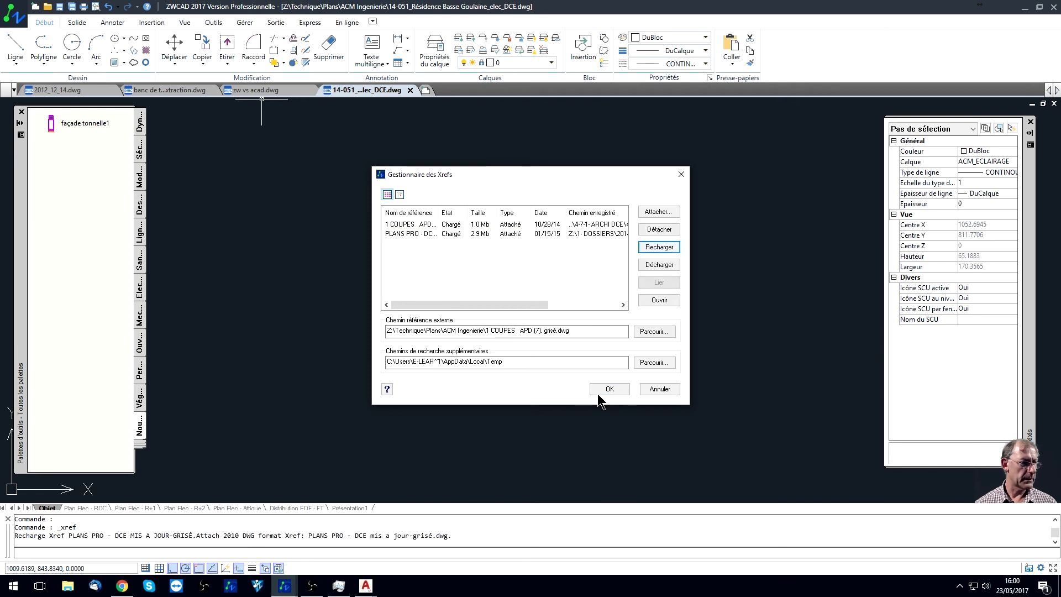
click(608, 389)
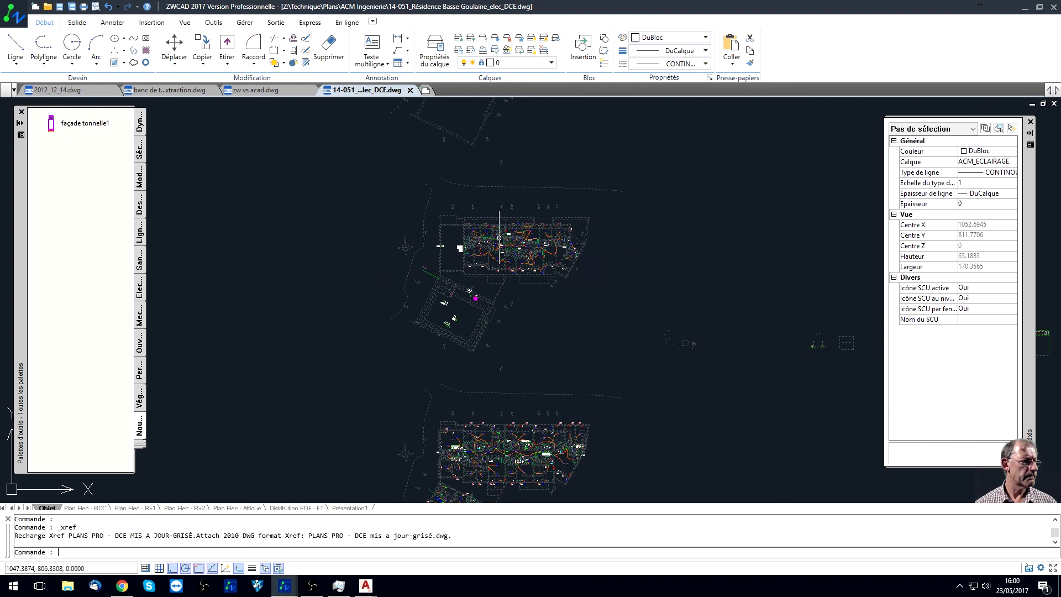
click(500, 243)
key(Escape)
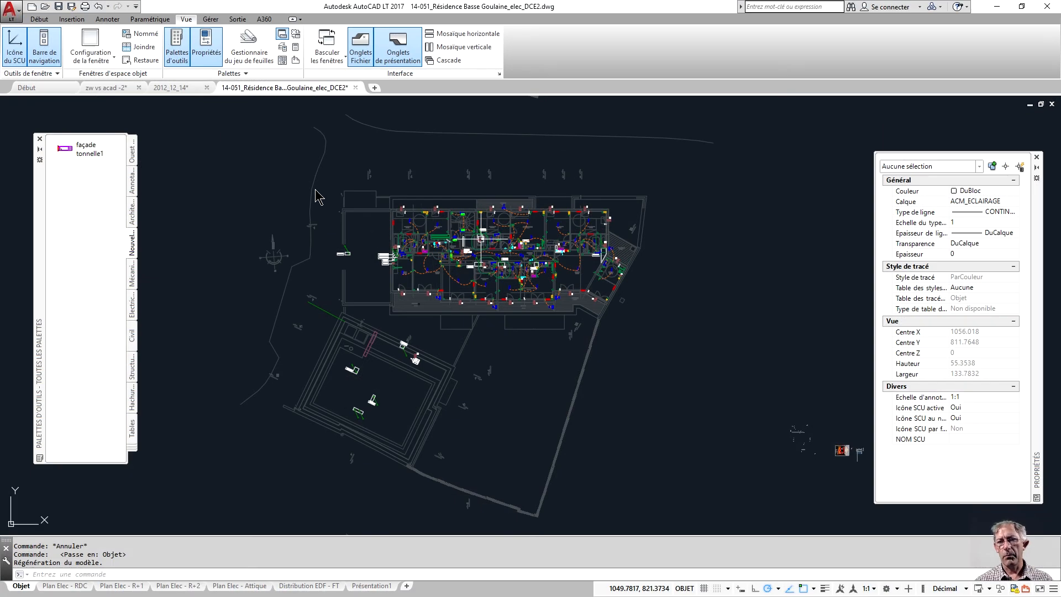
In AutoCAD LT, open the external references palette from the floor plan's reference and enlarge it to examine the file references
click(367, 211)
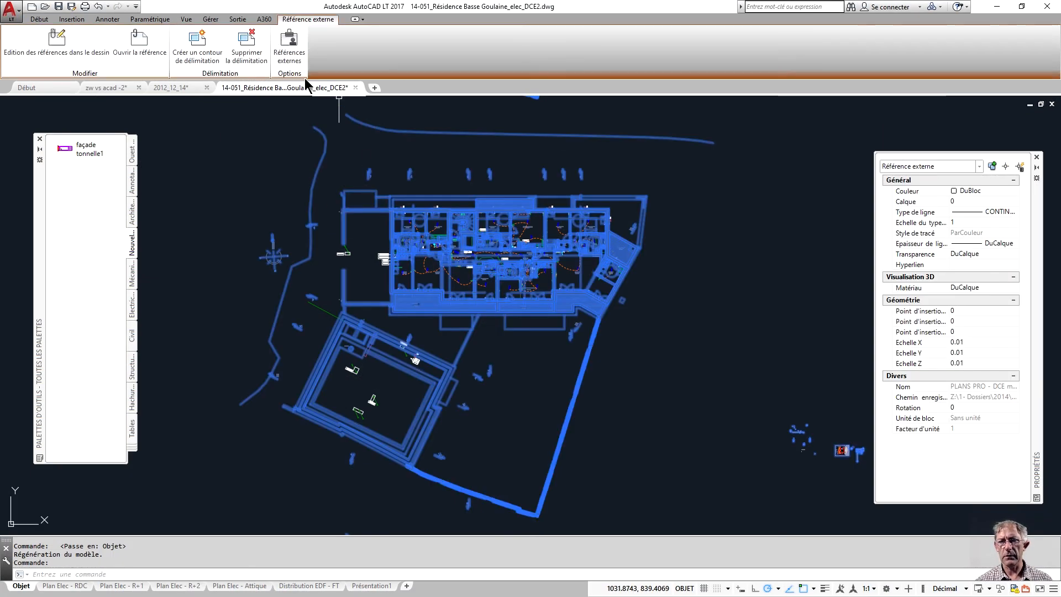
click(292, 46)
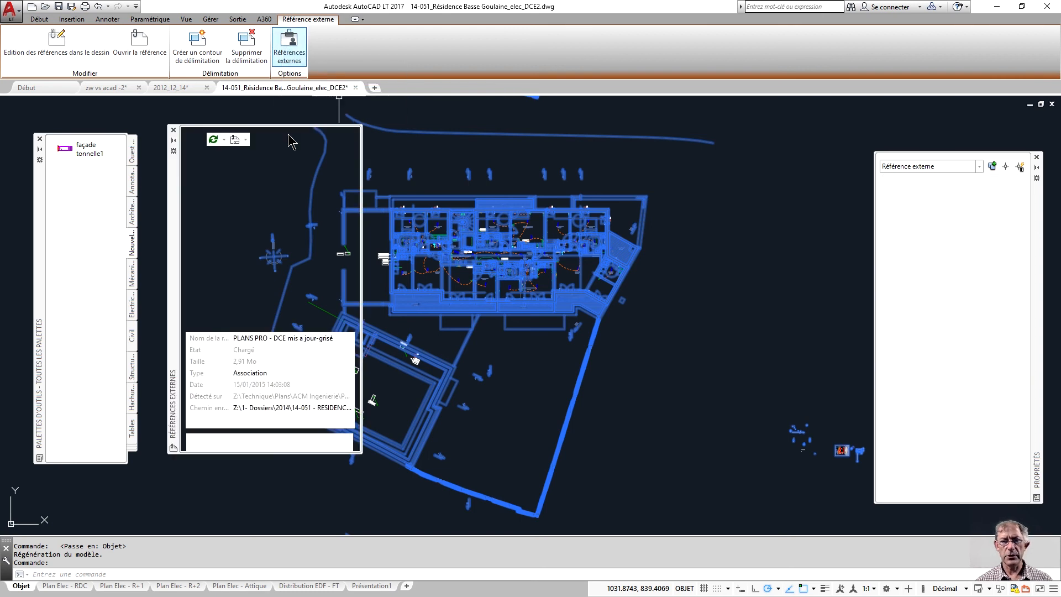
drag(358, 454, 376, 487)
click(219, 269)
click(219, 269)
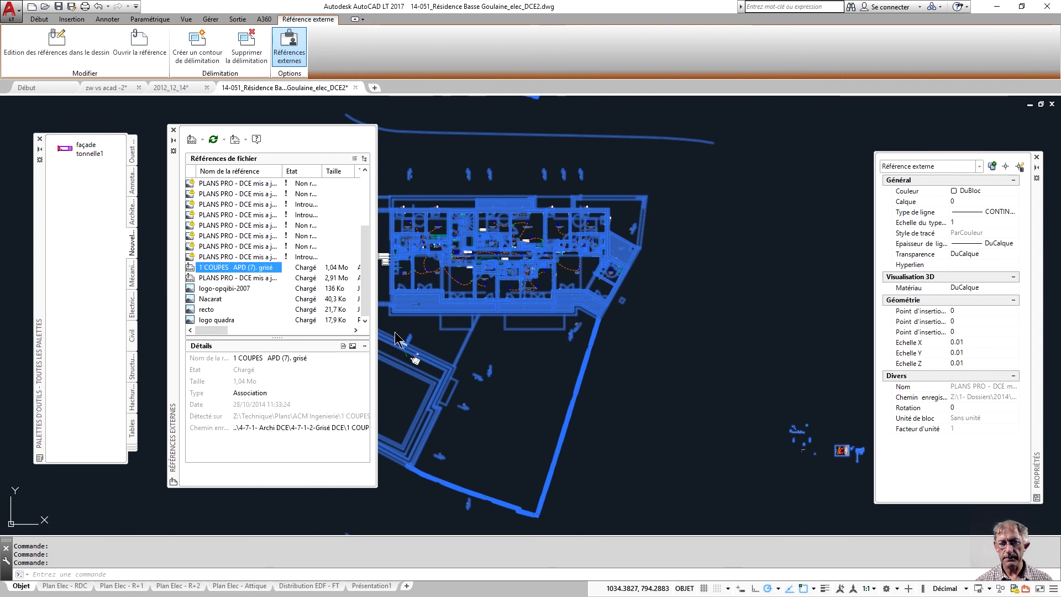
drag(378, 364, 412, 365)
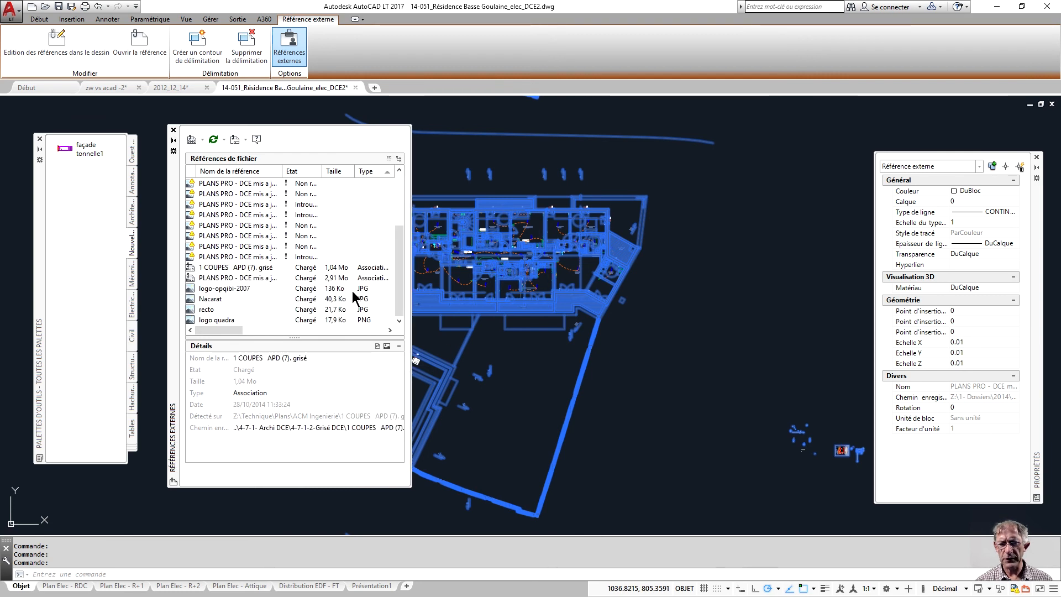
mouse_move(396, 245)
mouse_down()
mouse_move(391, 199)
mouse_move(396, 249)
mouse_up()
drag(399, 227, 399, 250)
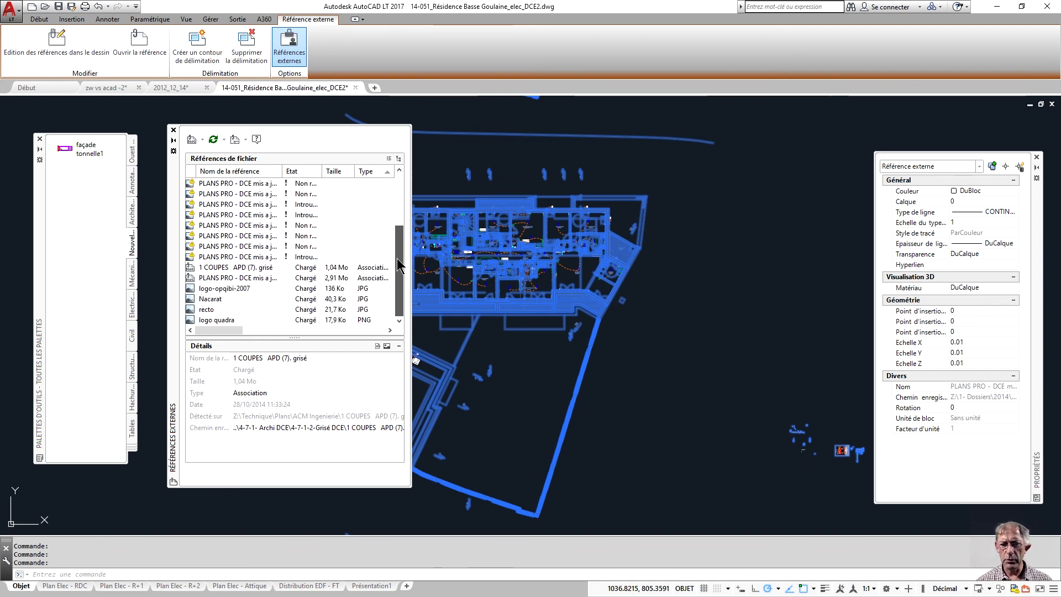
Unload the 1 COUPES APD (7). grisé external reference
click(299, 268)
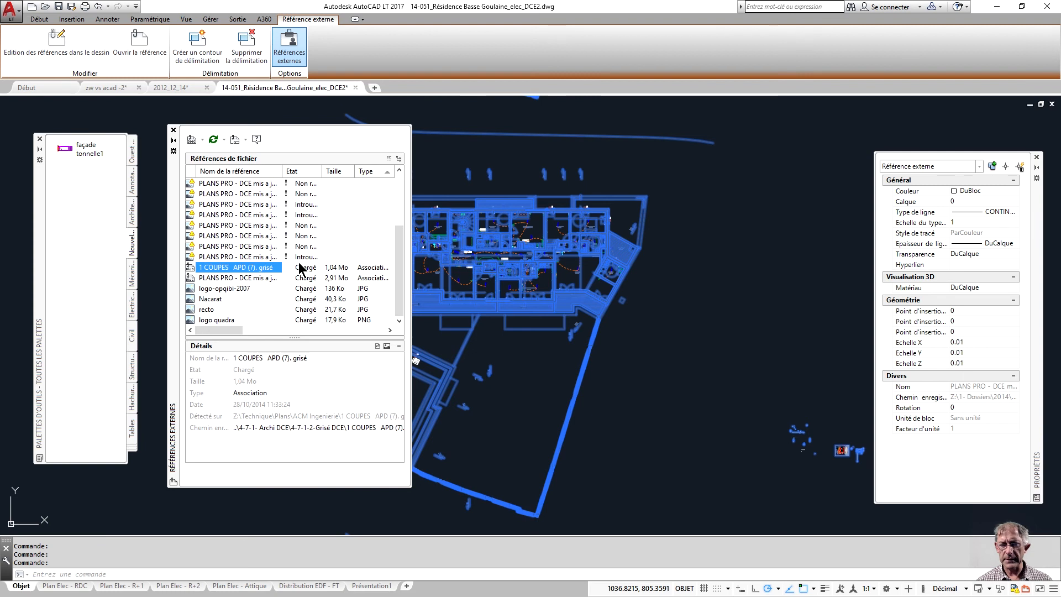
right_click(298, 268)
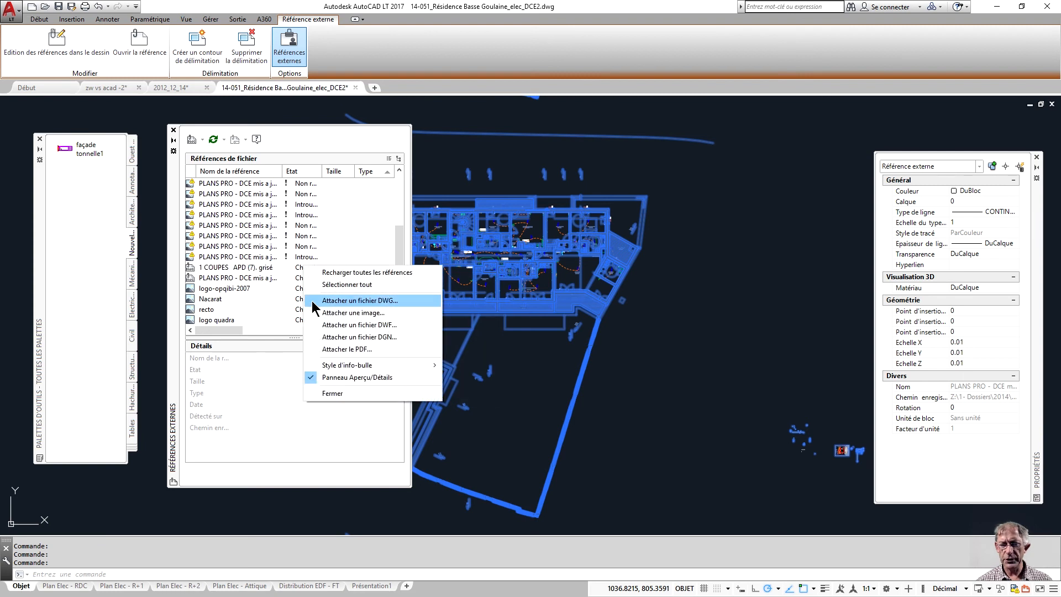
click(291, 277)
click(300, 269)
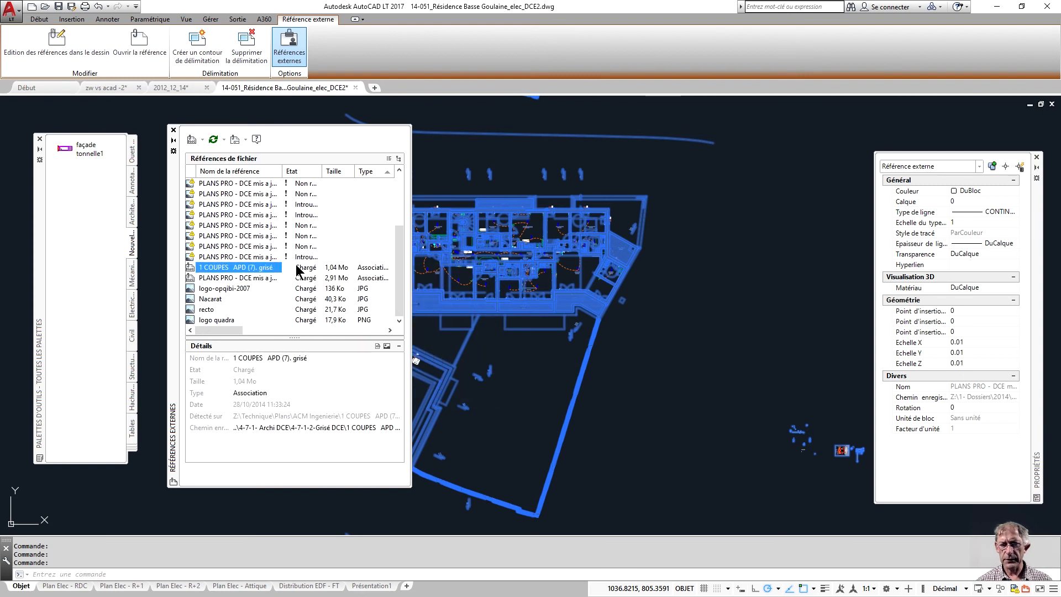
right_click(302, 270)
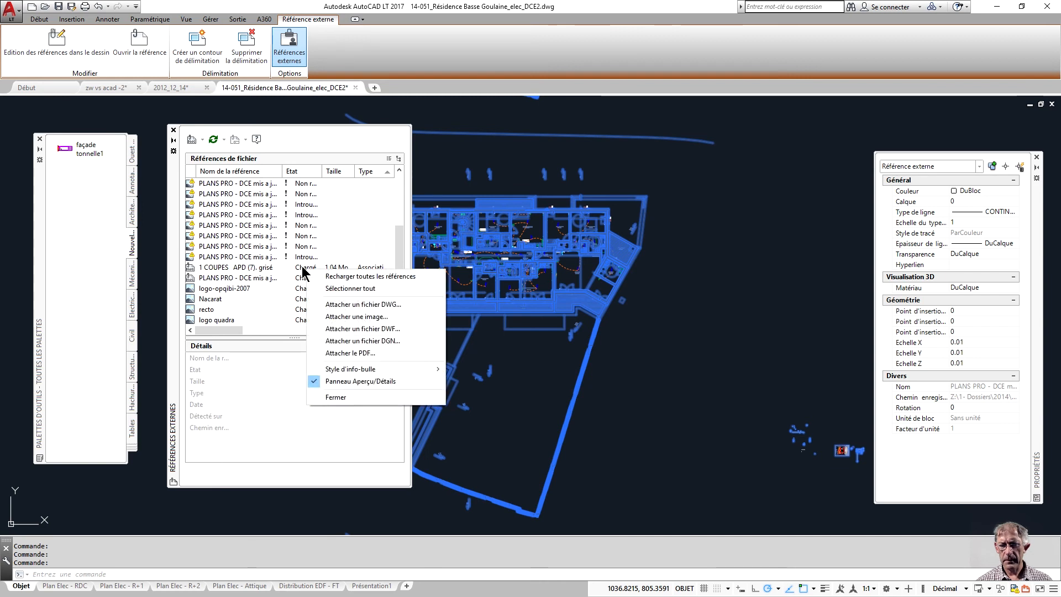
click(230, 266)
right_click(232, 267)
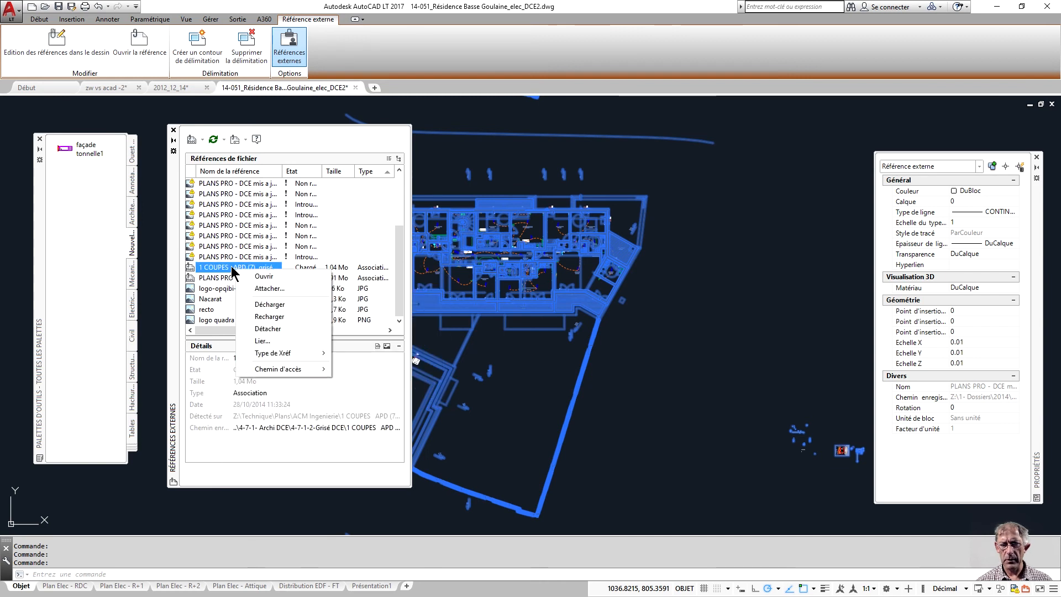
click(261, 317)
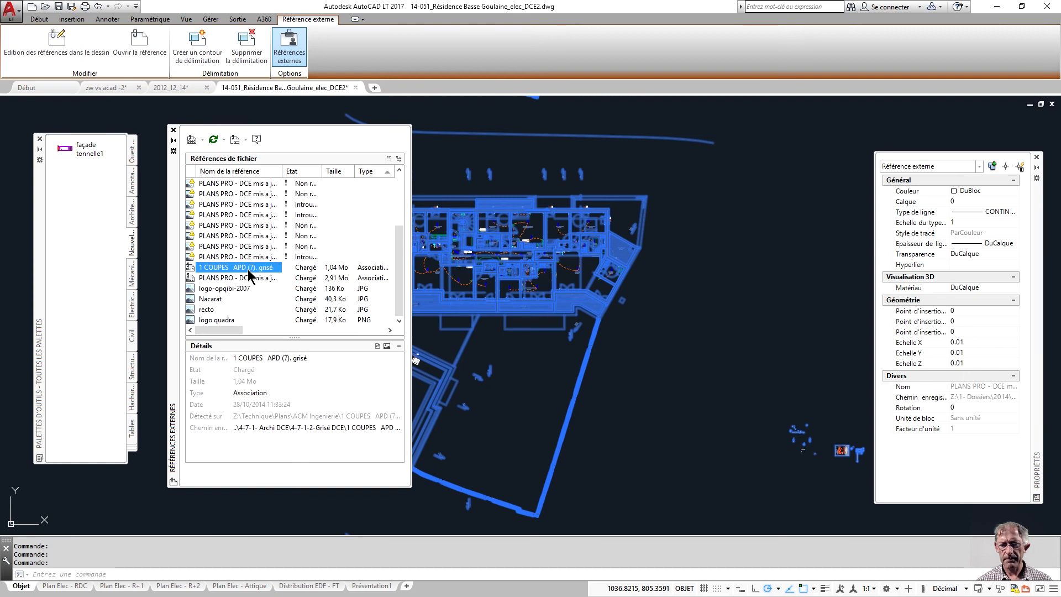
right_click(252, 266)
click(602, 354)
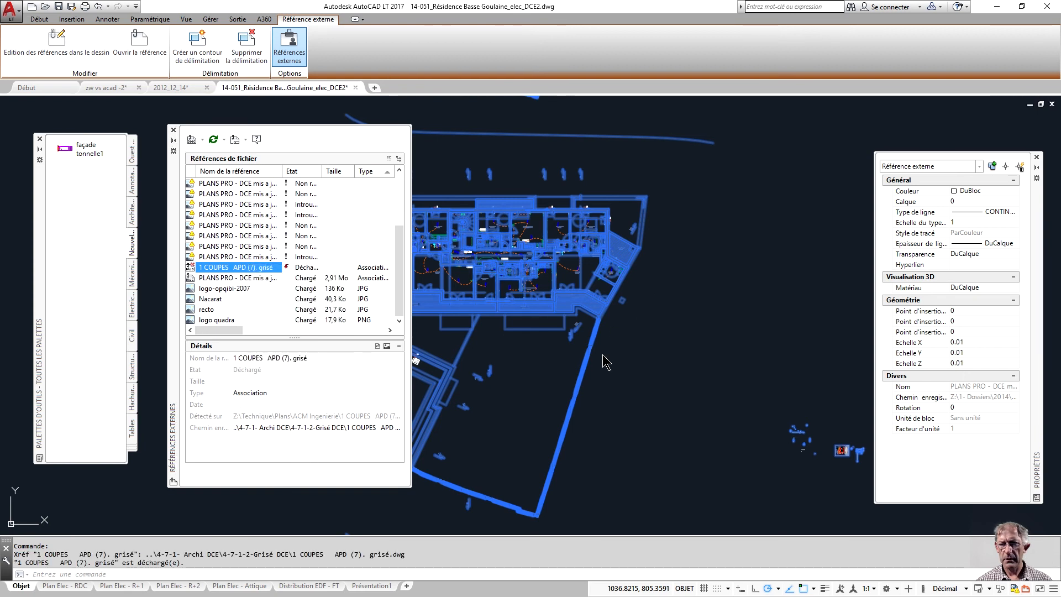
Unload the PLANS PRO - DCE mis a jour-grisé external reference in AutoCAD LT
click(258, 274)
right_click(260, 278)
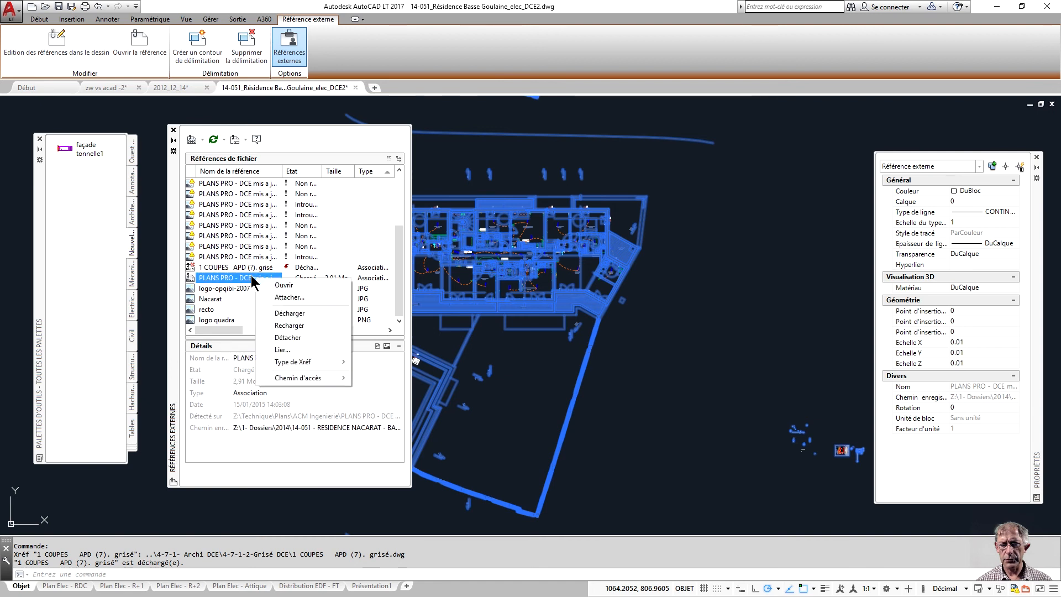
click(277, 315)
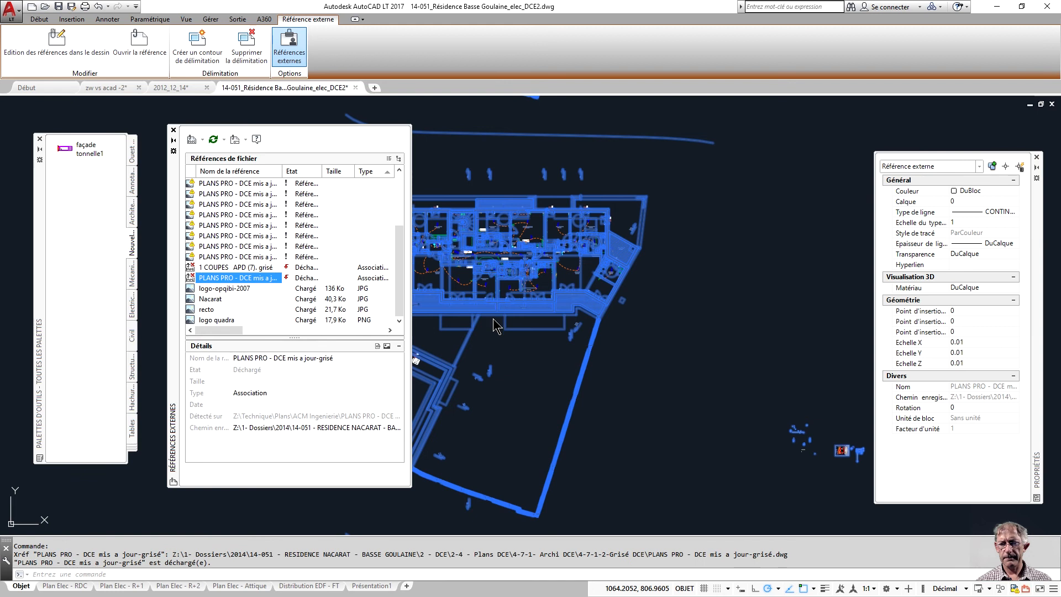
Reload the 1 COUPES APD (7). grisé and PLANS PRO - DCE mis a jour-grisé external references
click(260, 269)
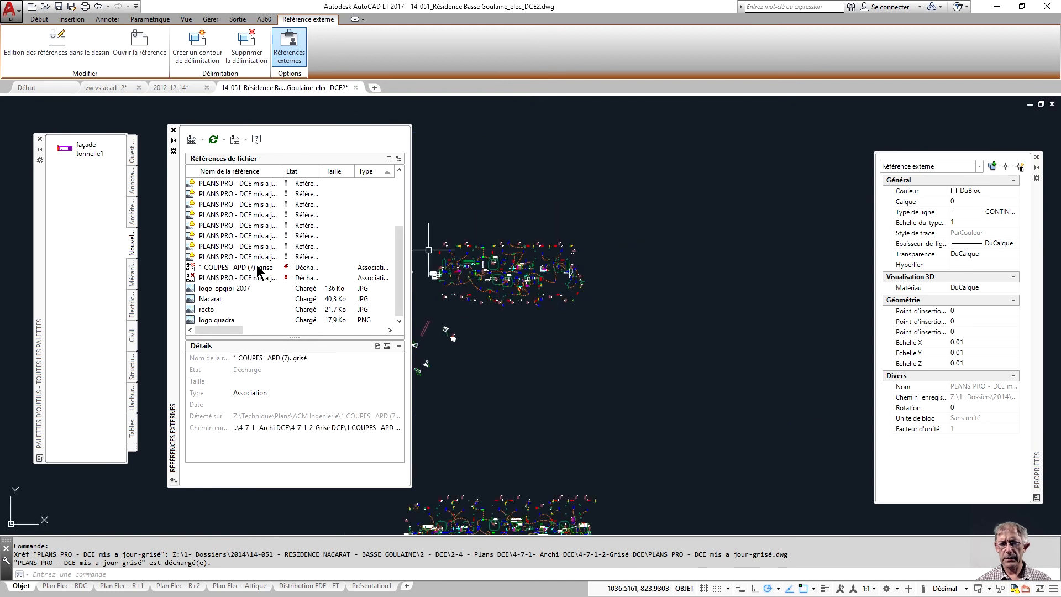
right_click(258, 267)
click(275, 308)
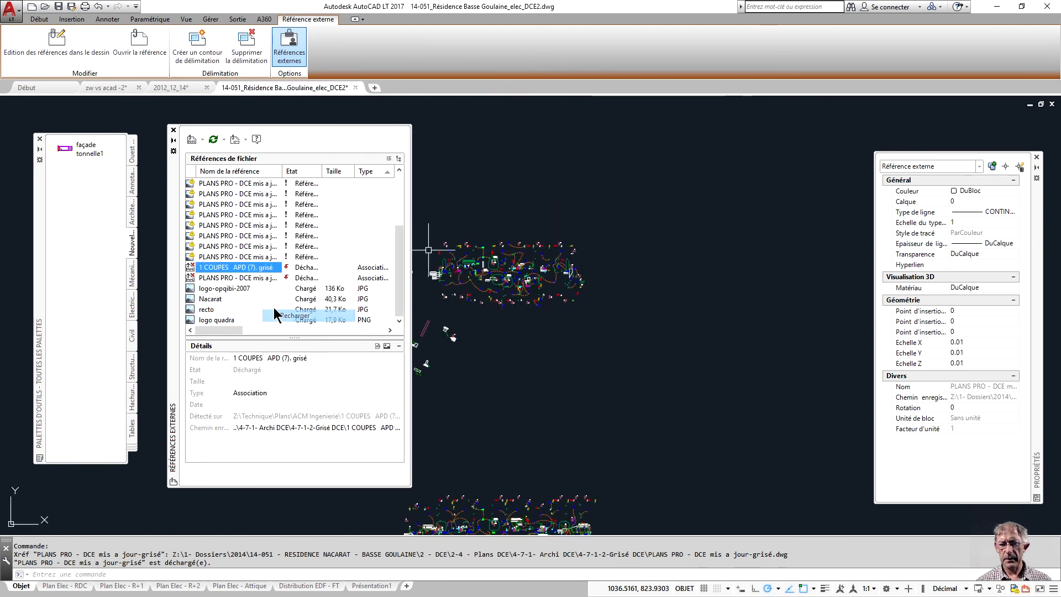
click(251, 278)
right_click(251, 278)
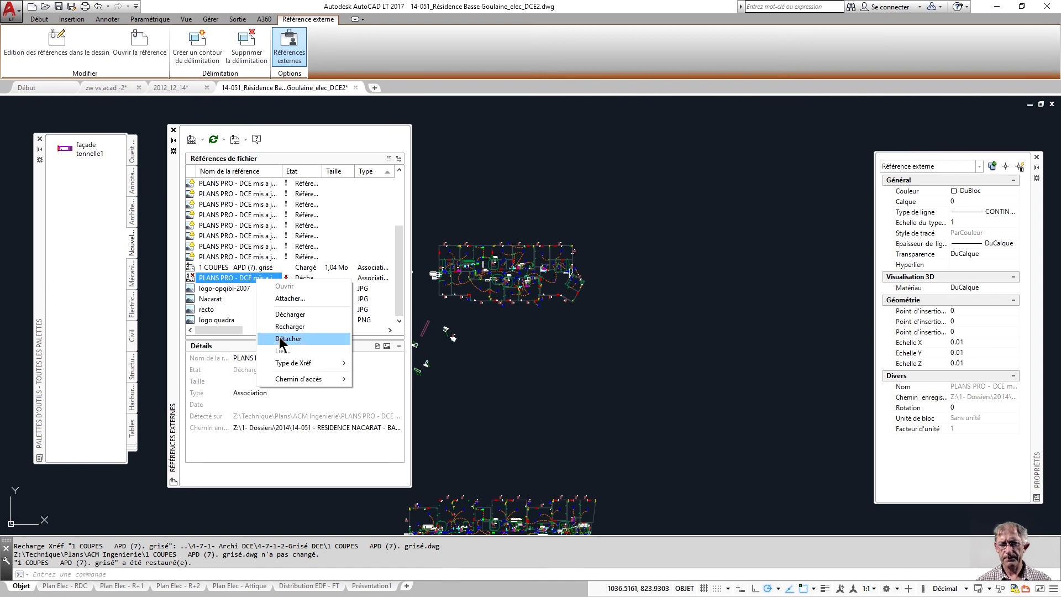
click(278, 326)
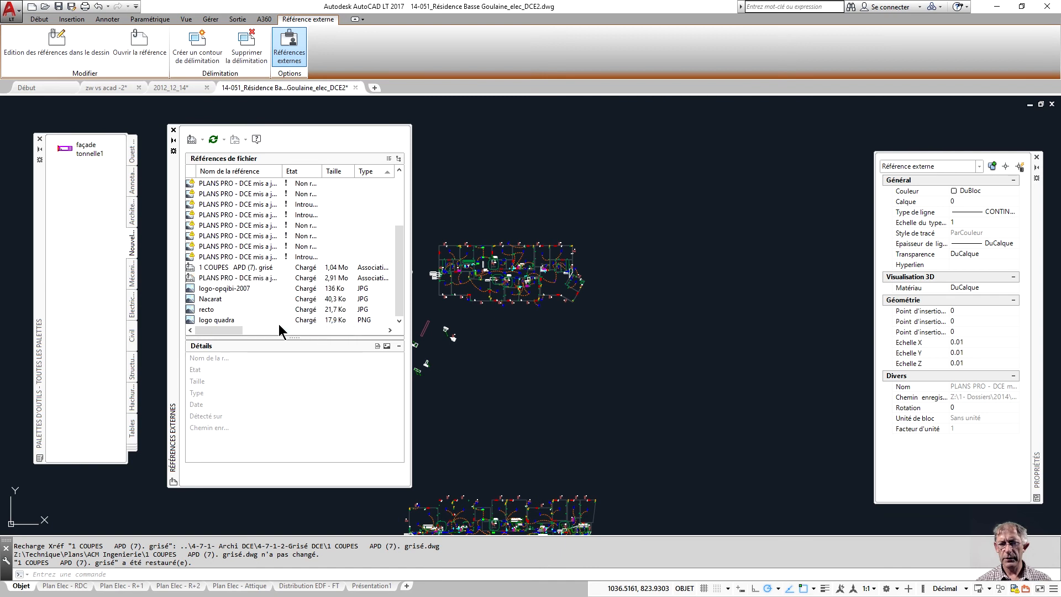
Close the external references palette and inspect the reloaded floor plans across the drawing
click(174, 130)
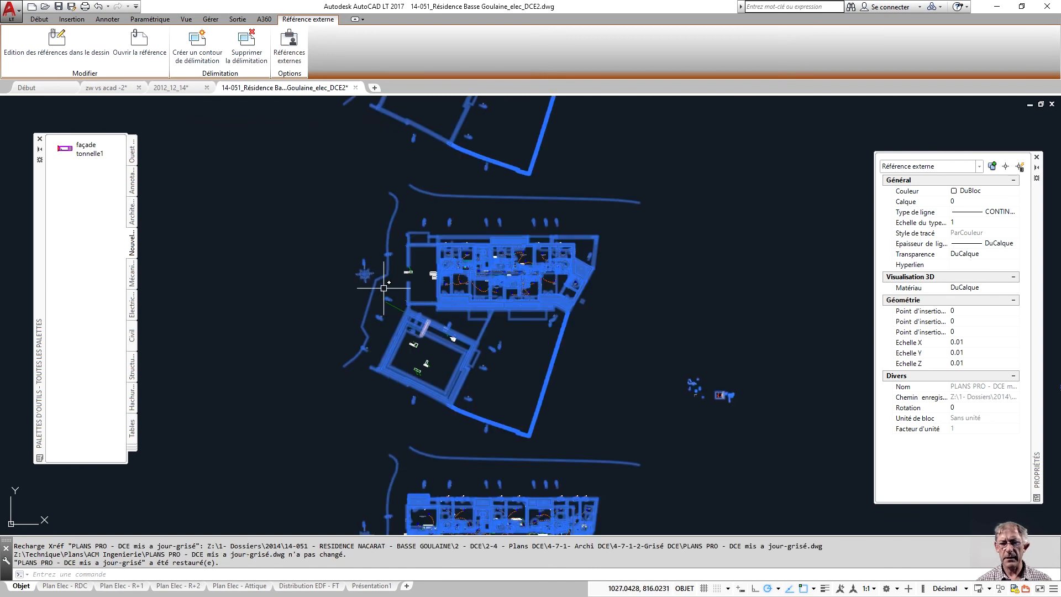
scroll(388, 370, down, 4)
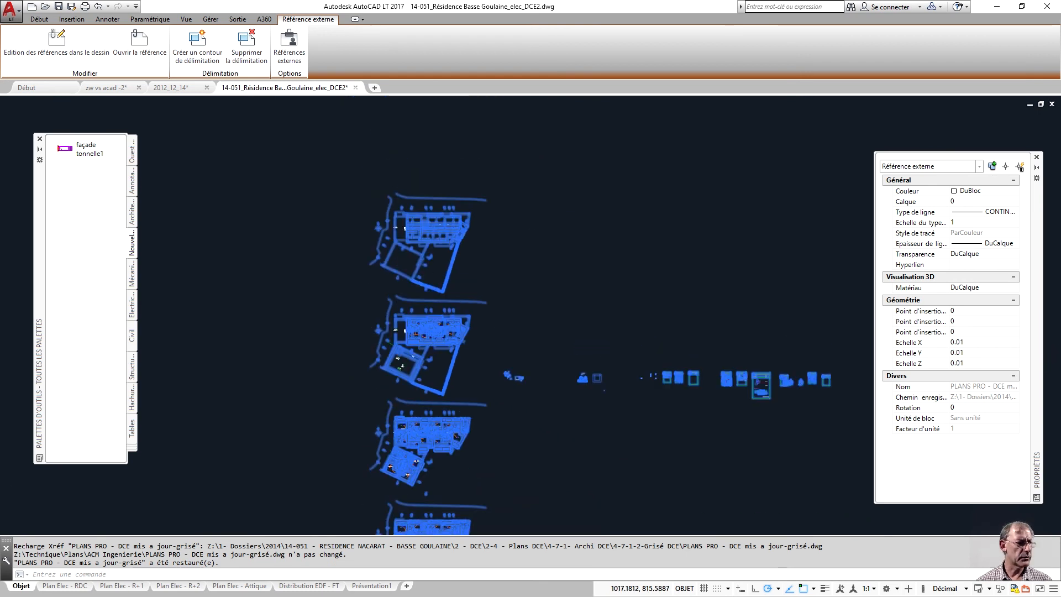
scroll(404, 332, up, 6)
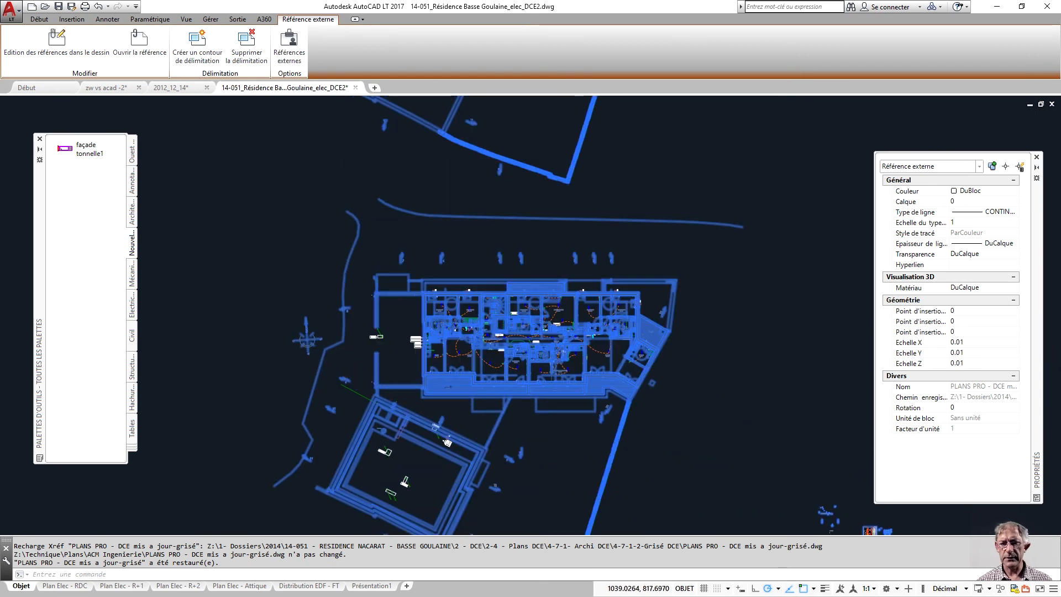
scroll(400, 302, down, 4)
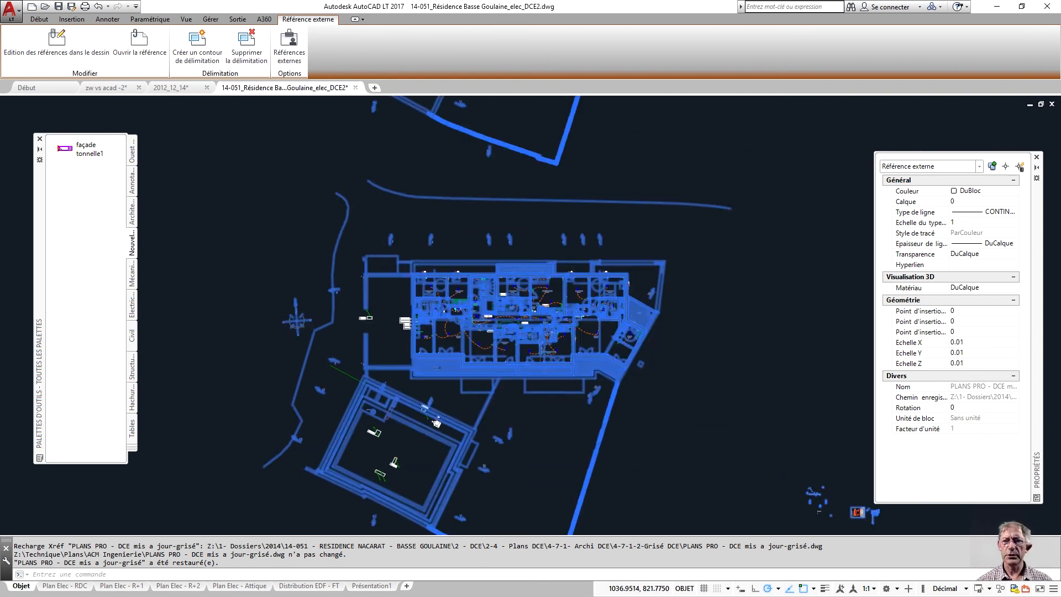
scroll(343, 293, down, 3)
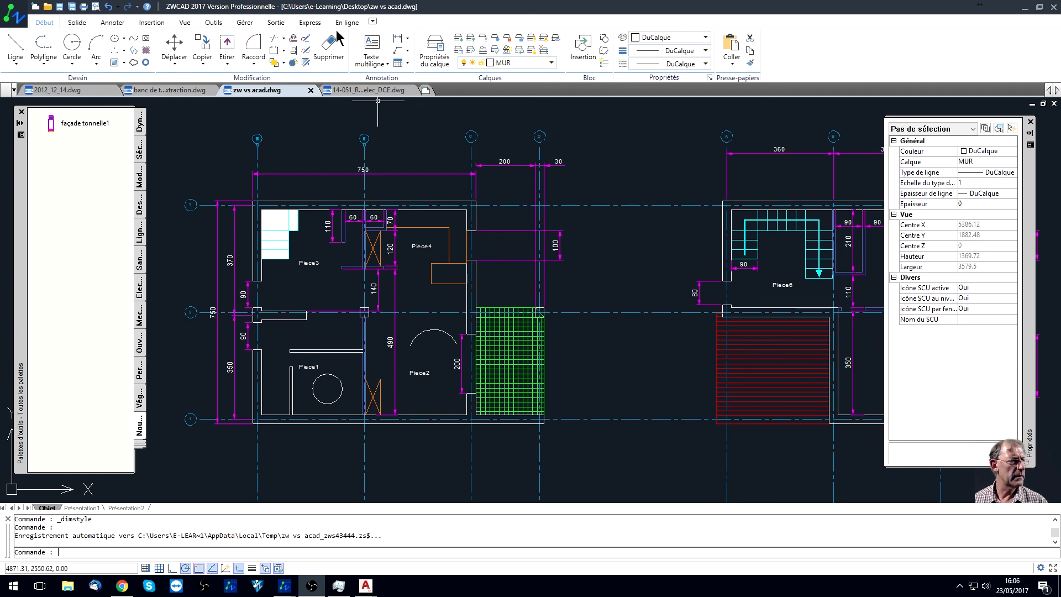
In ZWCAD, open the application loader from the zw vs acad drawing and examine the listed LSP and ZRX application files
click(245, 27)
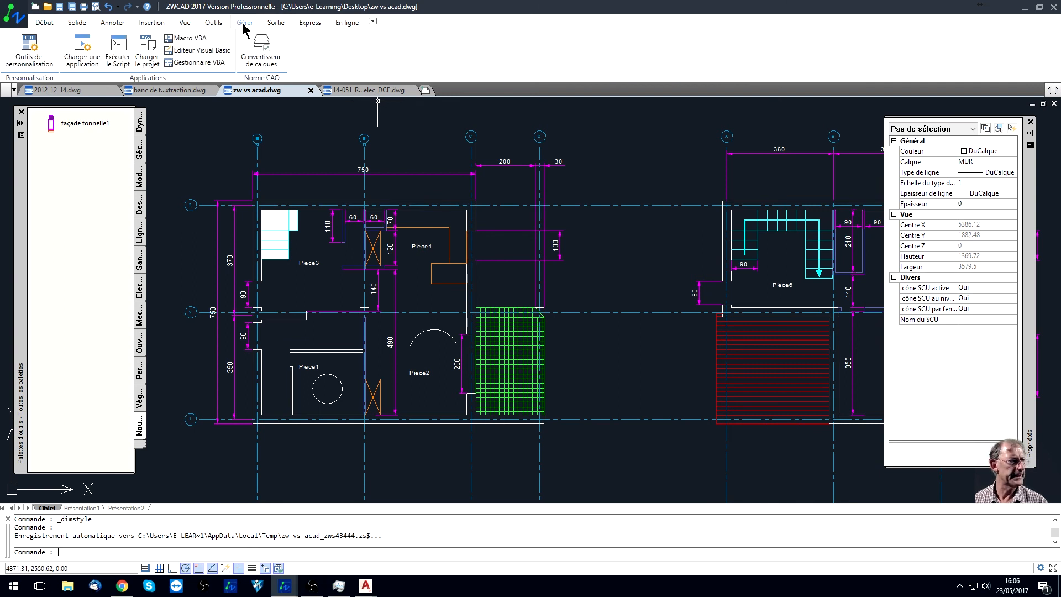
click(81, 52)
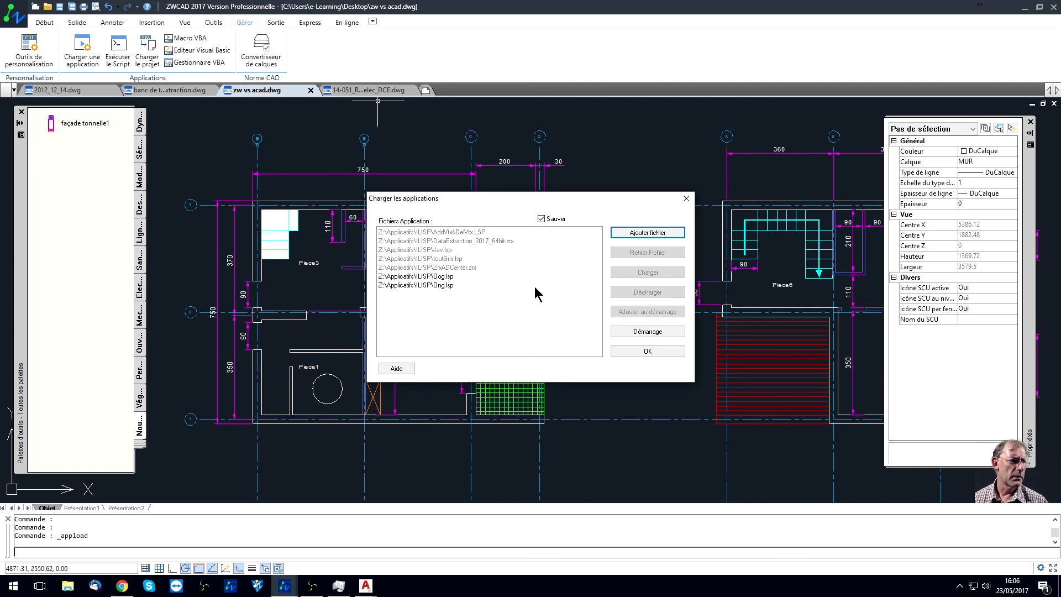
click(463, 243)
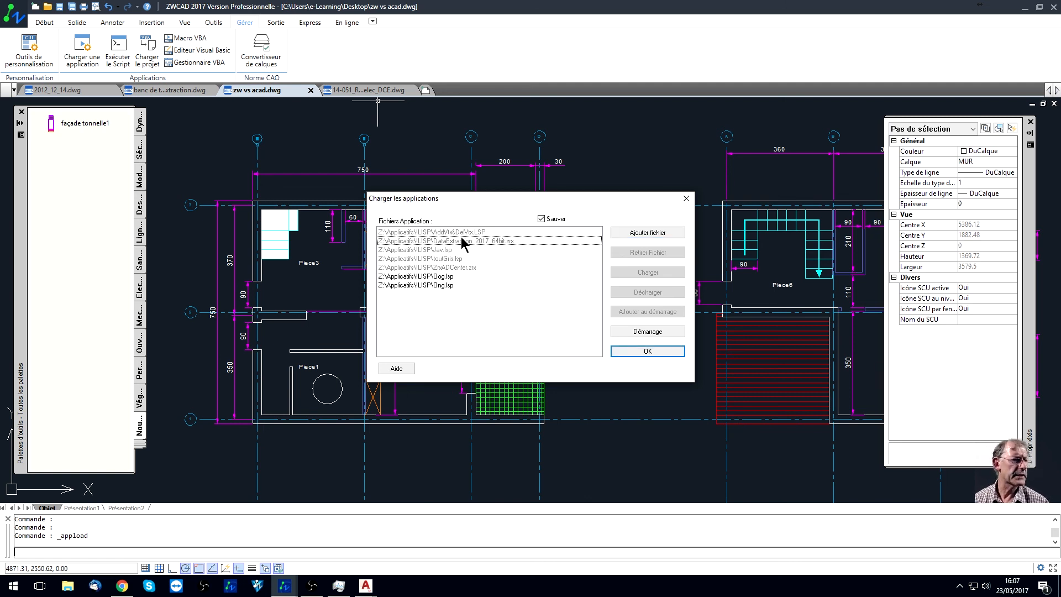
click(442, 259)
double_click(441, 258)
click(441, 259)
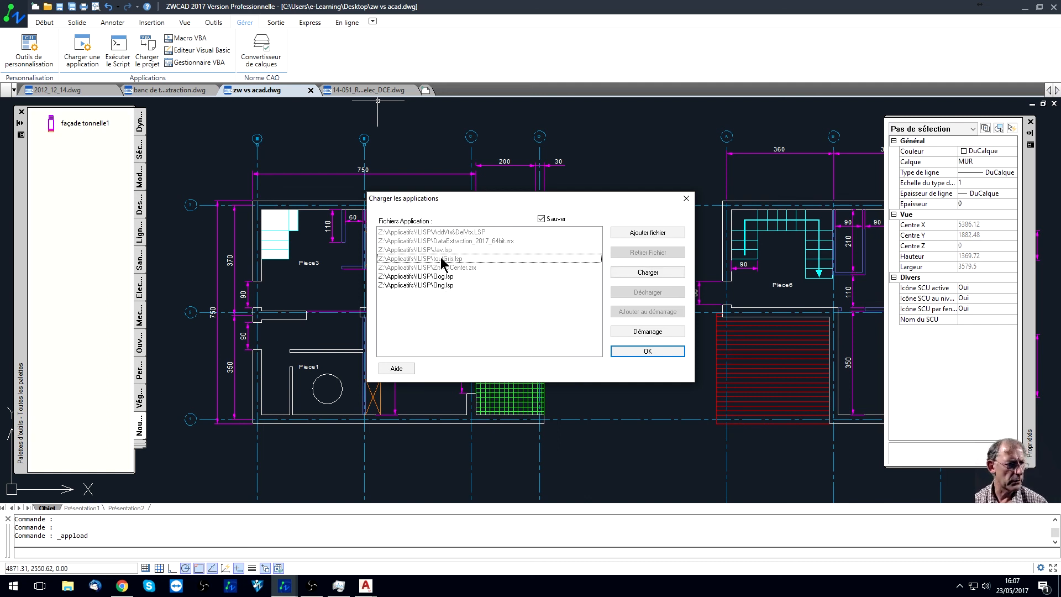
click(454, 269)
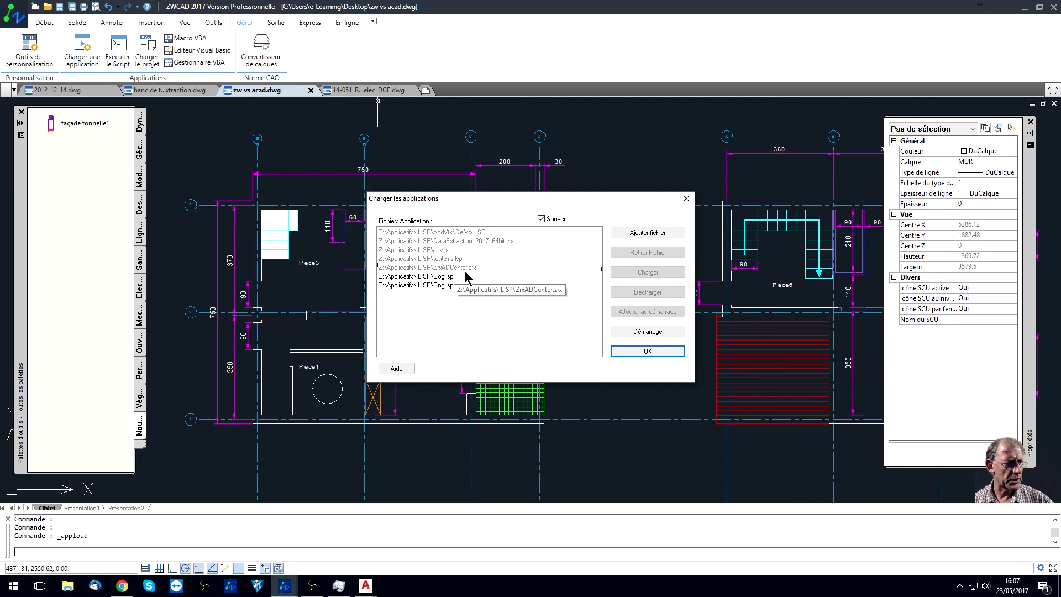
click(450, 277)
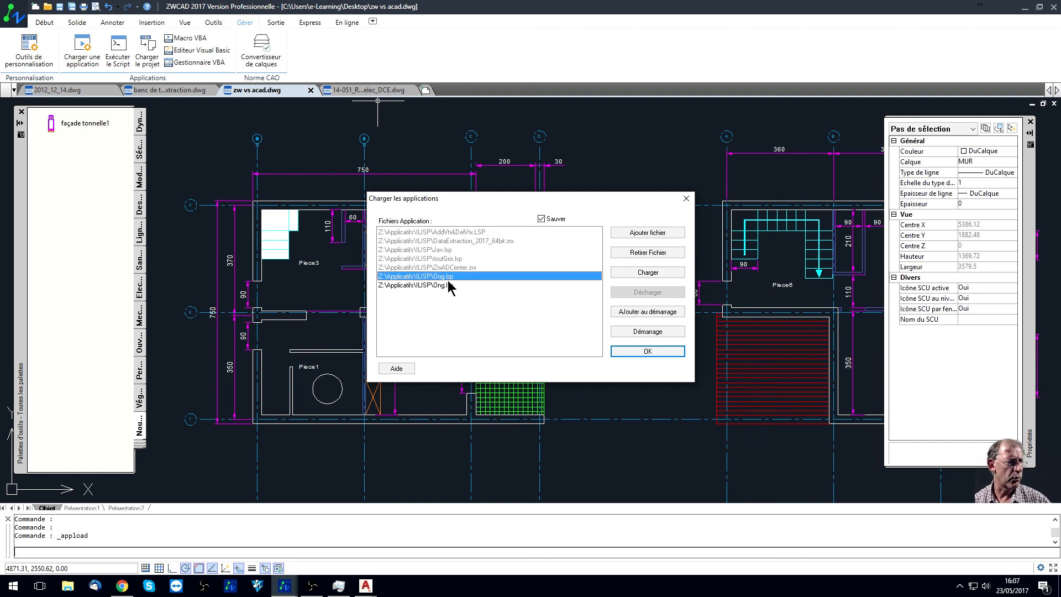
click(456, 233)
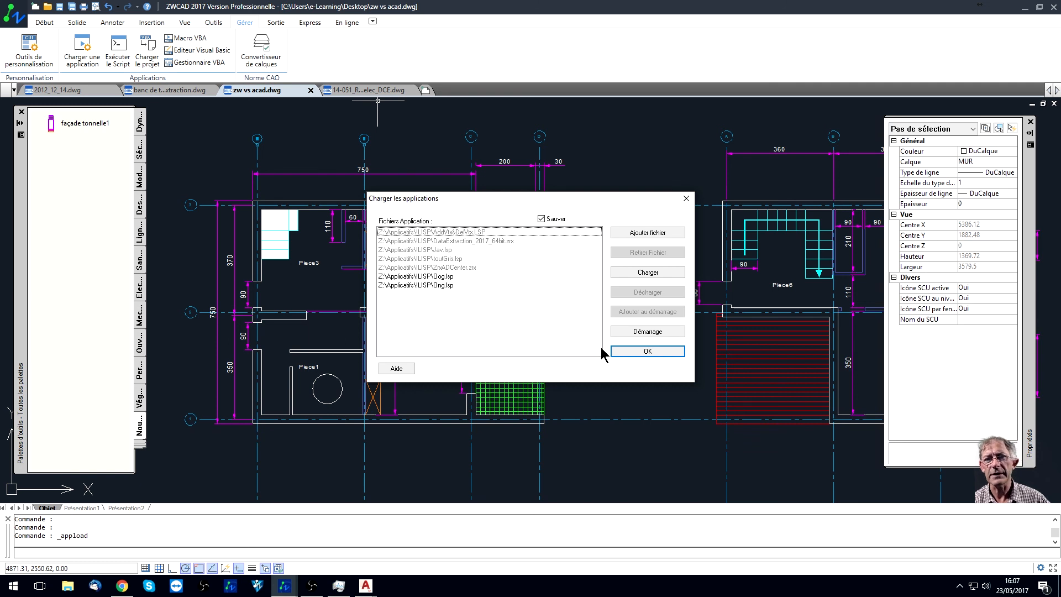
Close the application loader and, on the ZWCAD website in Chrome, review the free applications page through its Bibliothèques downloads
click(650, 352)
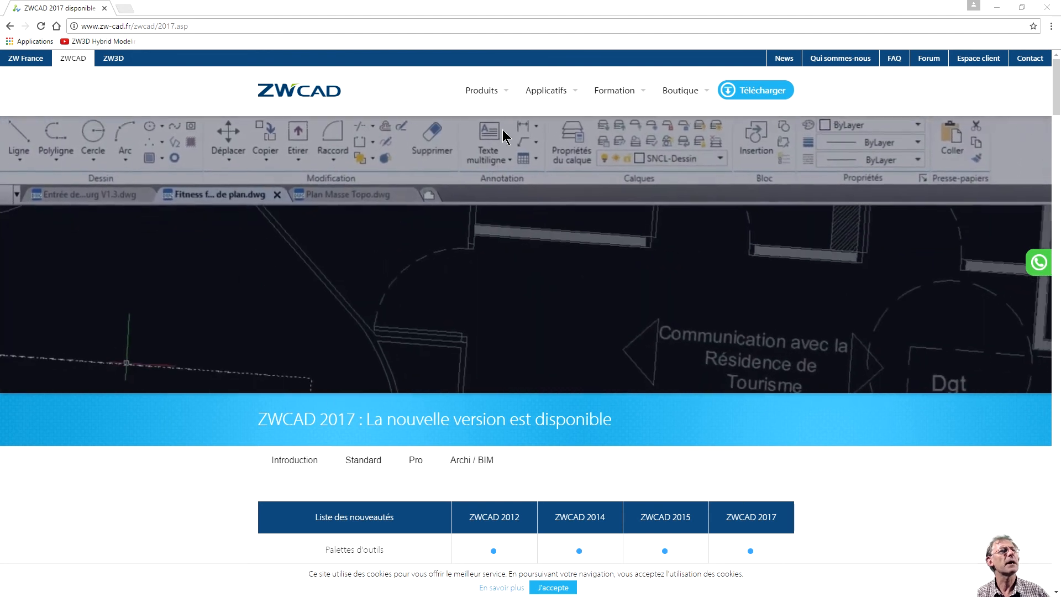
mouse_move(547, 91)
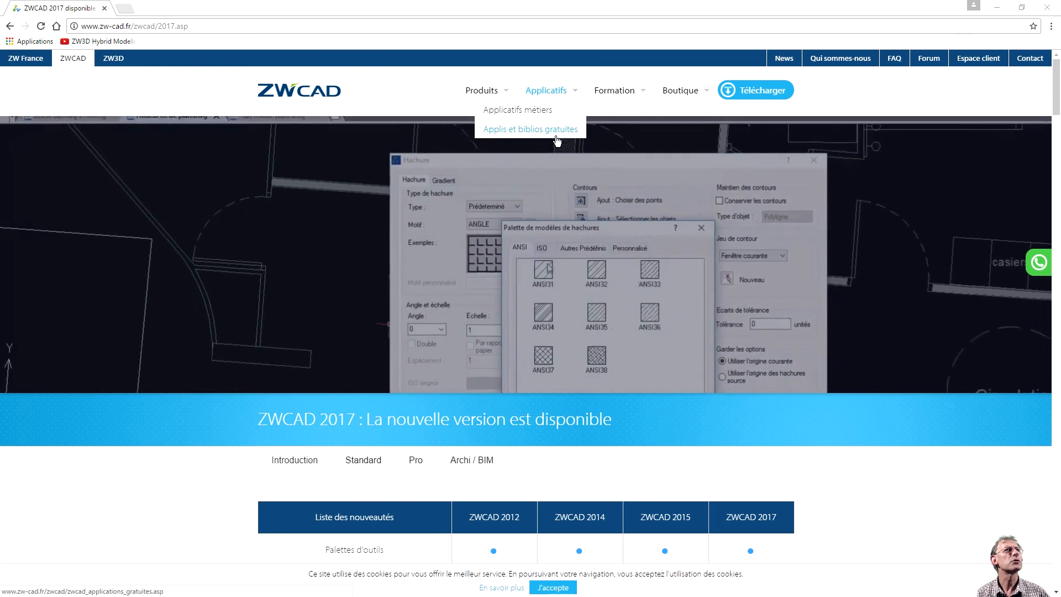
click(556, 136)
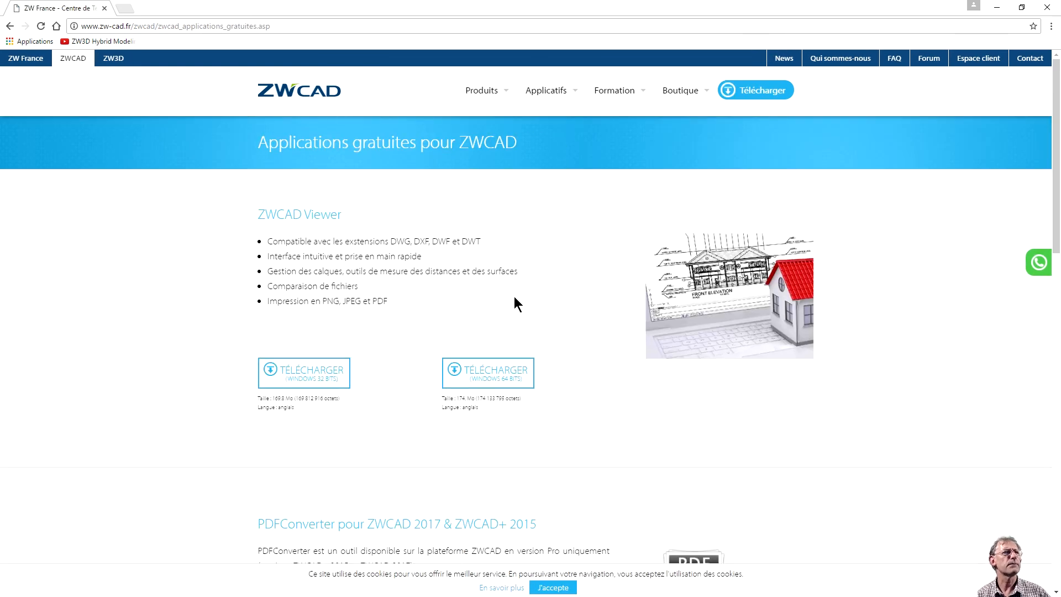
scroll(517, 301, down, 15)
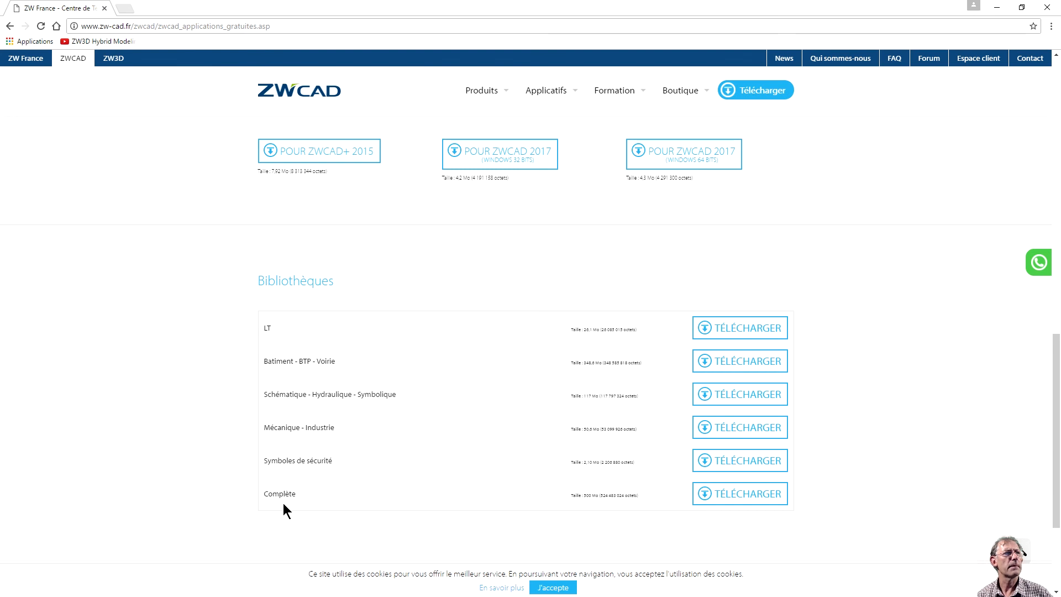
scroll(446, 416, up, 9)
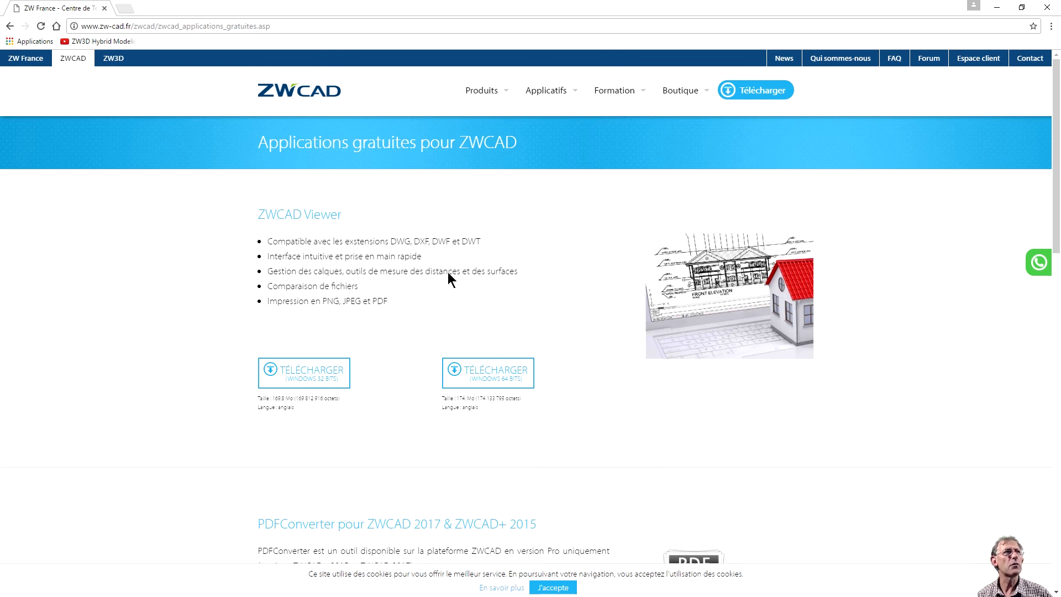
Examine the PDFConverter section for ZWCAD 2017 & ZWCAD+ 2015, including its installation instructions and download versions
scroll(401, 255, down, 4)
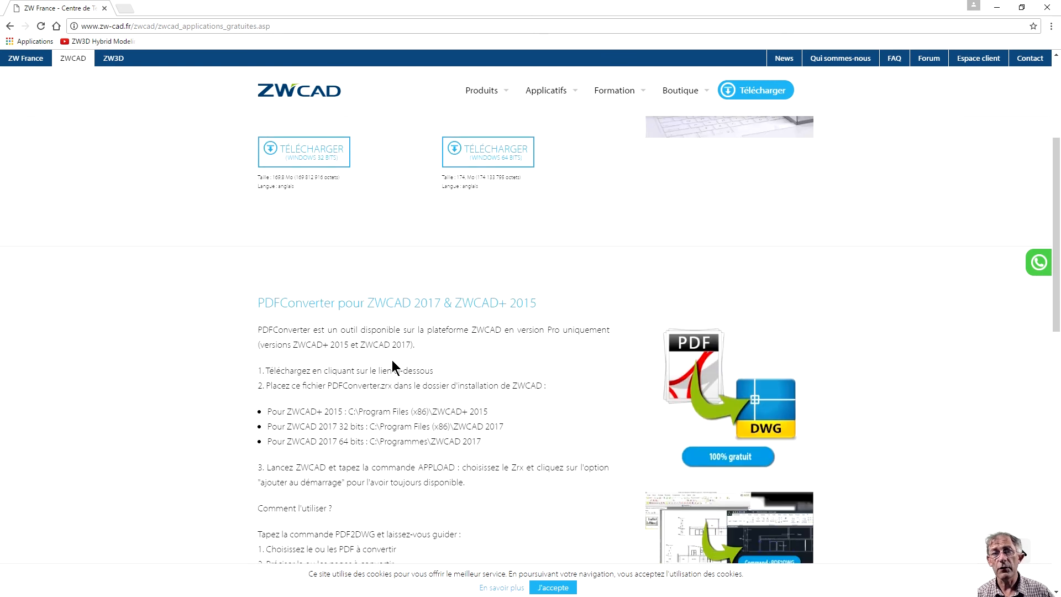
scroll(386, 356, down, 5)
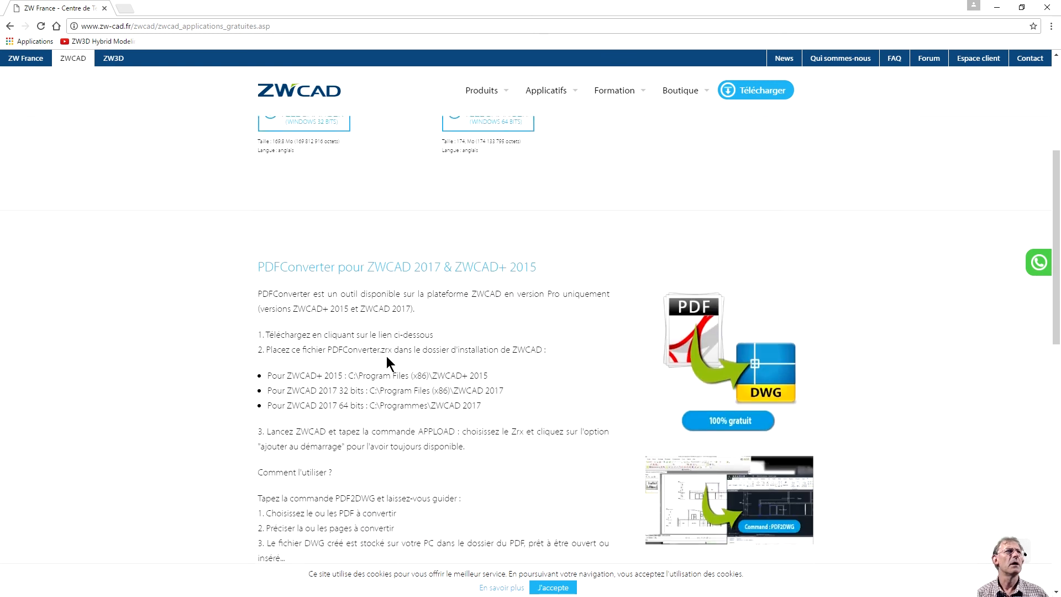
scroll(401, 375, down, 6)
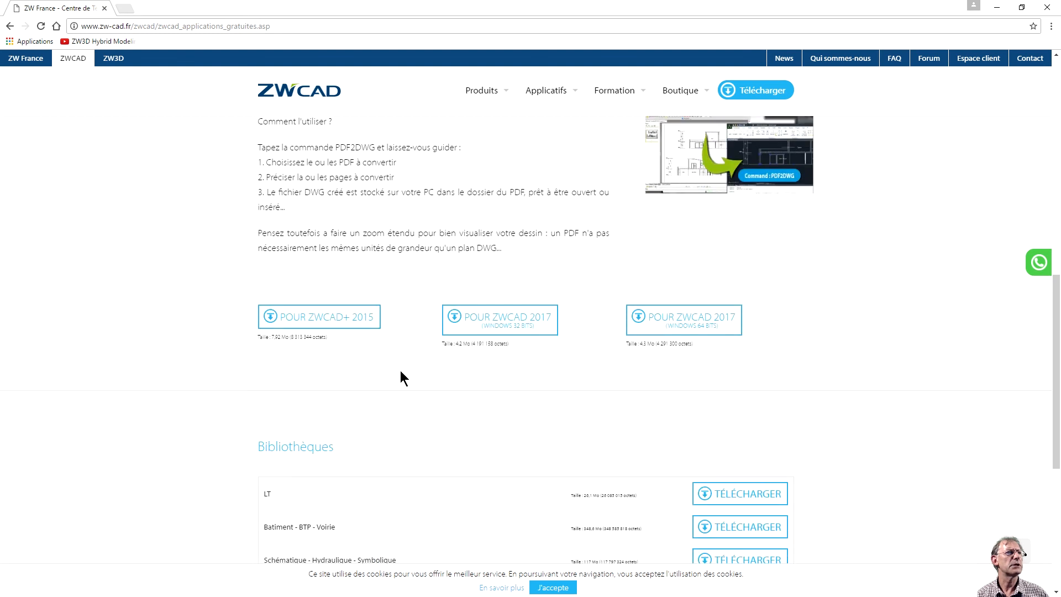
scroll(434, 419, up, 7)
scroll(432, 413, up, 4)
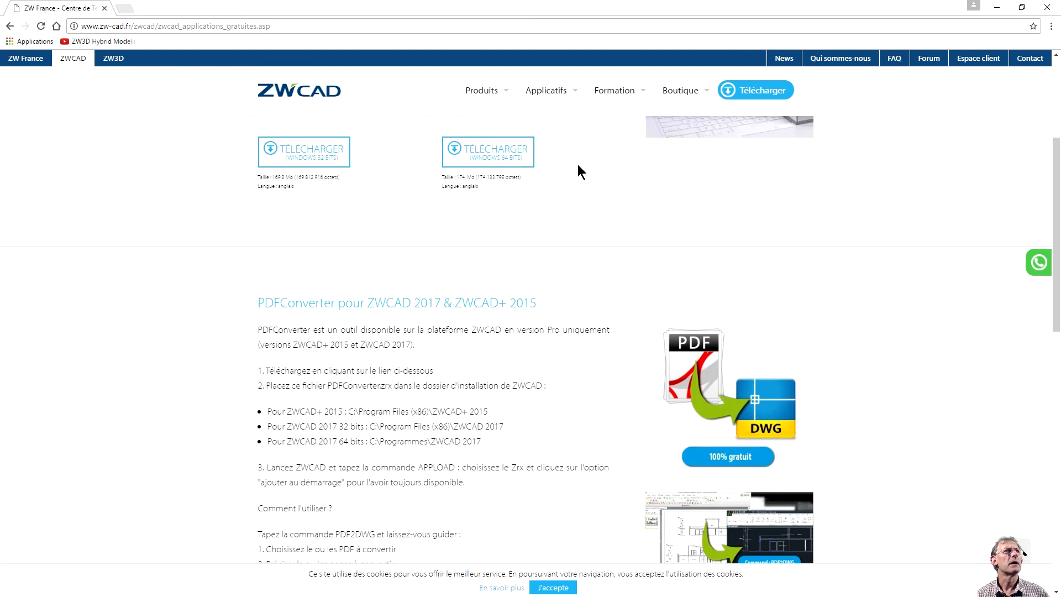
Open the ZWCAD training videos page and switch to the PDF tutorials to review the available guides
mouse_move(575, 97)
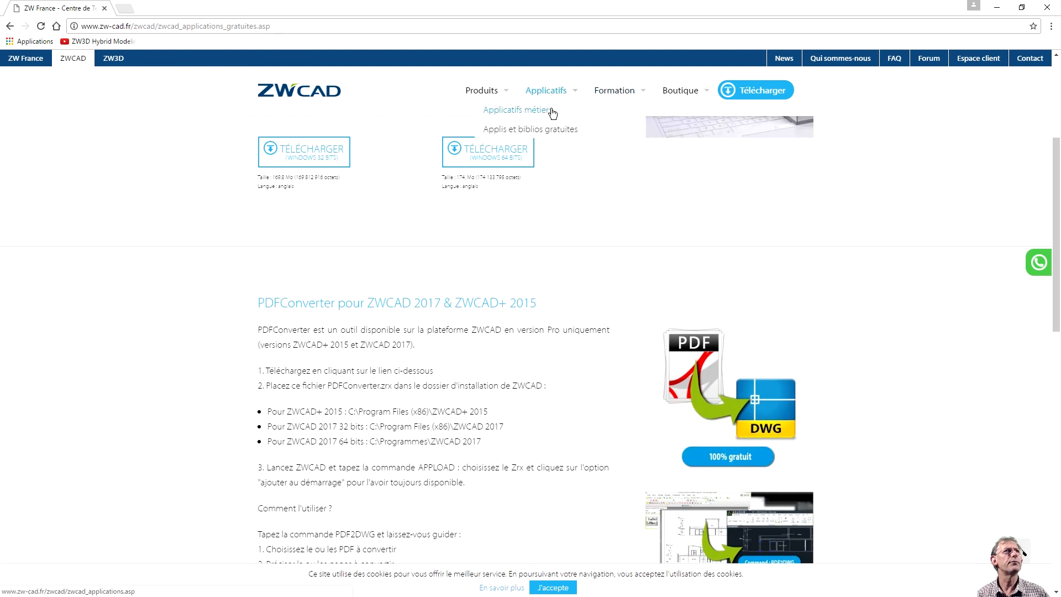
click(581, 112)
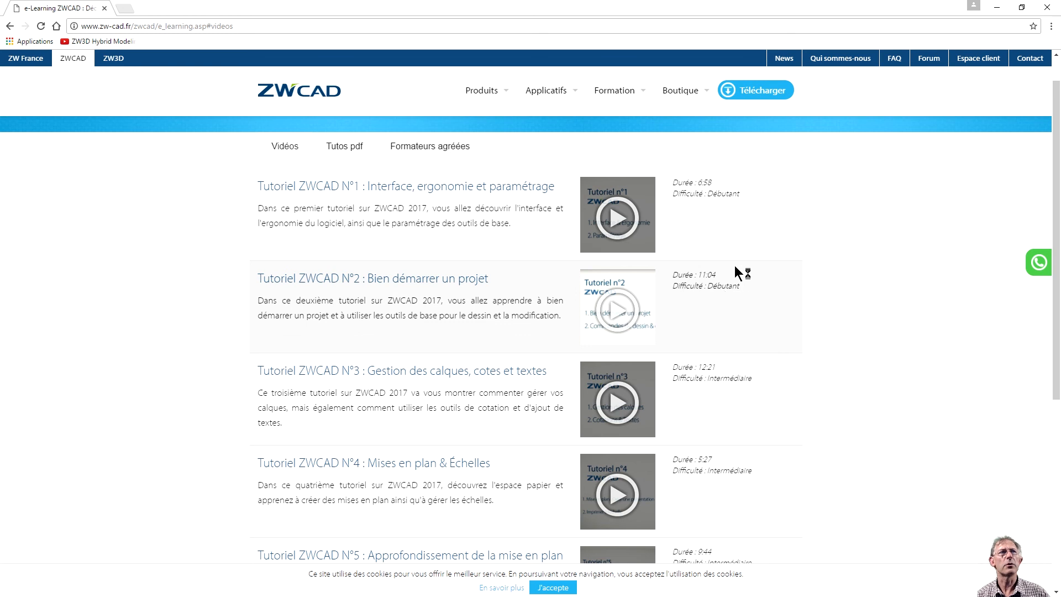
mouse_move(641, 92)
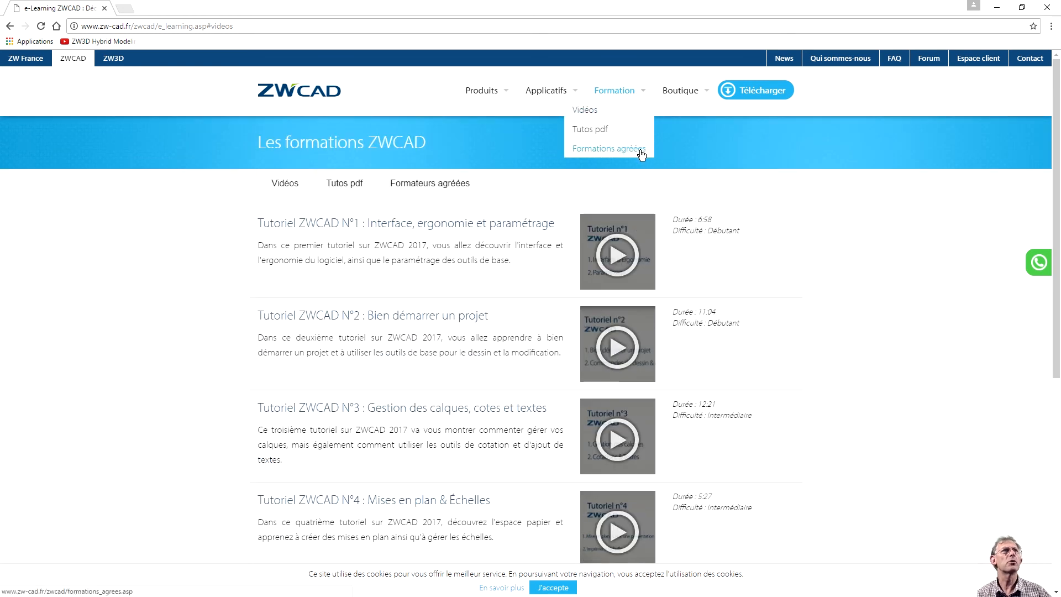
click(599, 130)
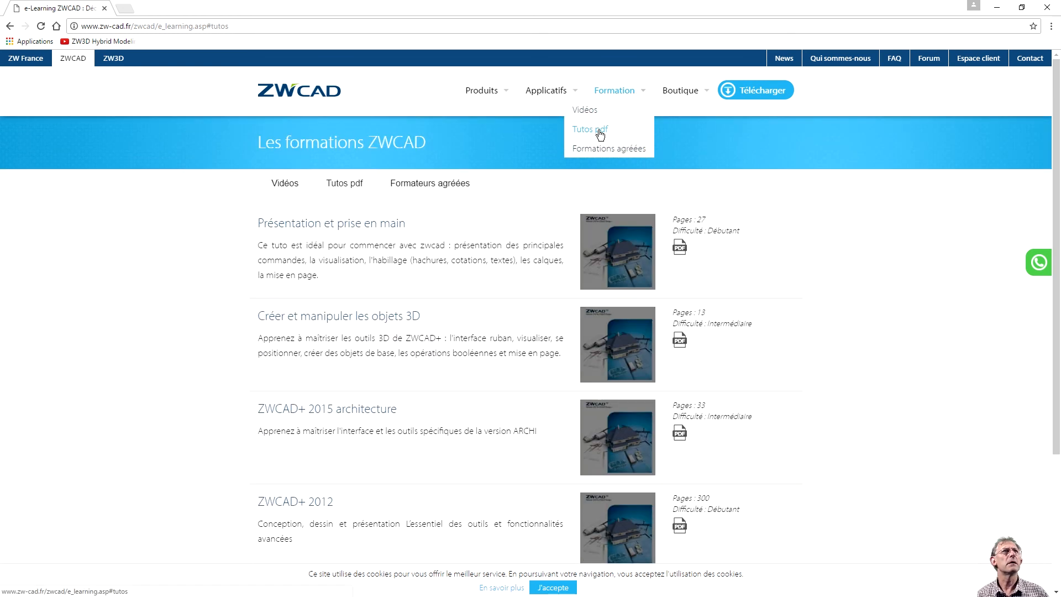
scroll(736, 244, down, 2)
scroll(736, 249, up, 2)
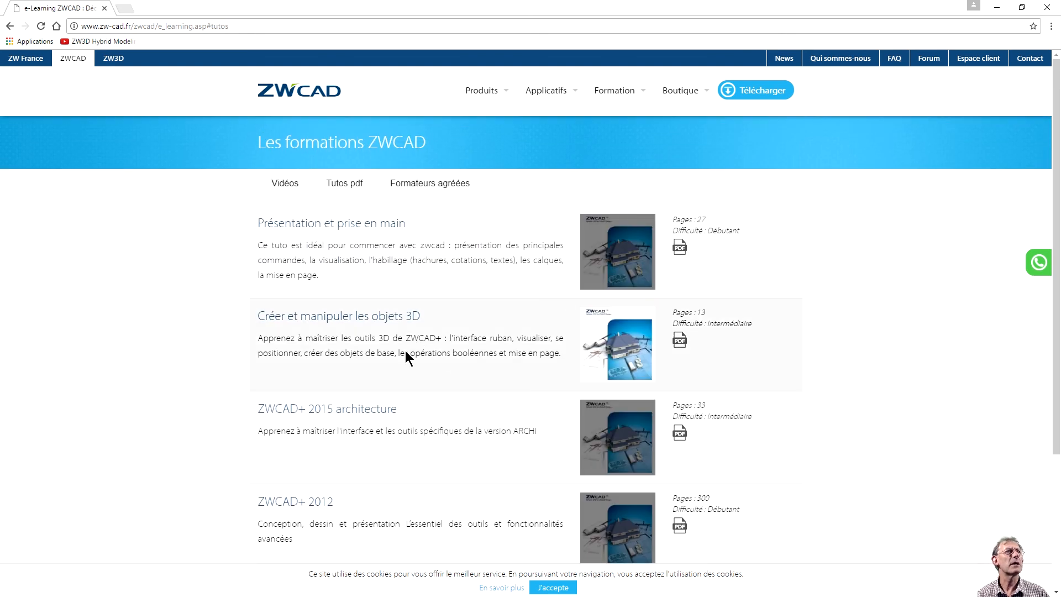
Return from the PDF tutorials to the training videos and review the list down to the YouTube channel link
mouse_move(640, 95)
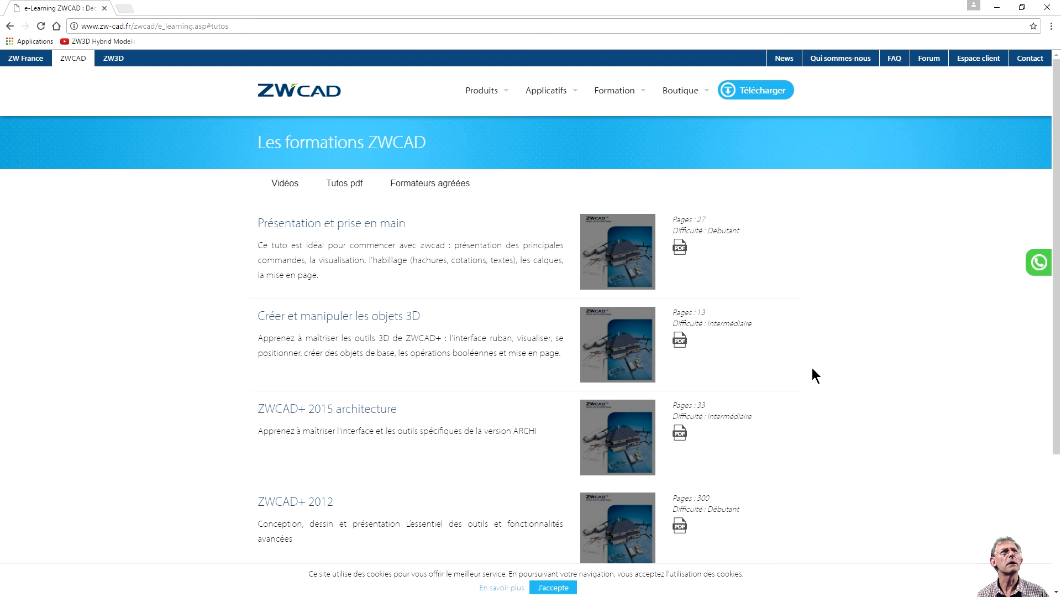
scroll(811, 367, down, 1)
scroll(761, 402, up, 1)
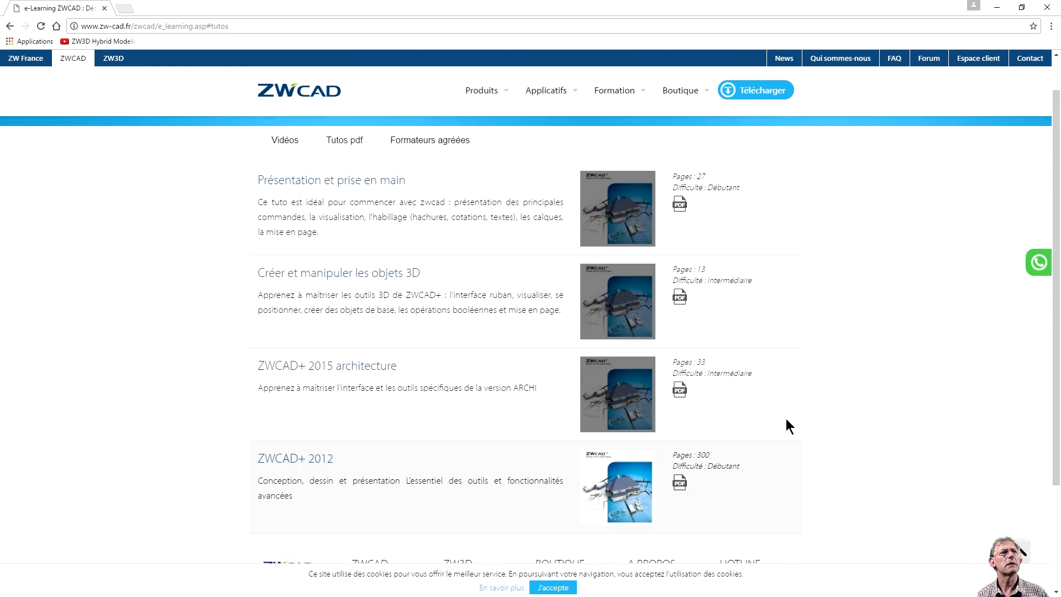
click(639, 94)
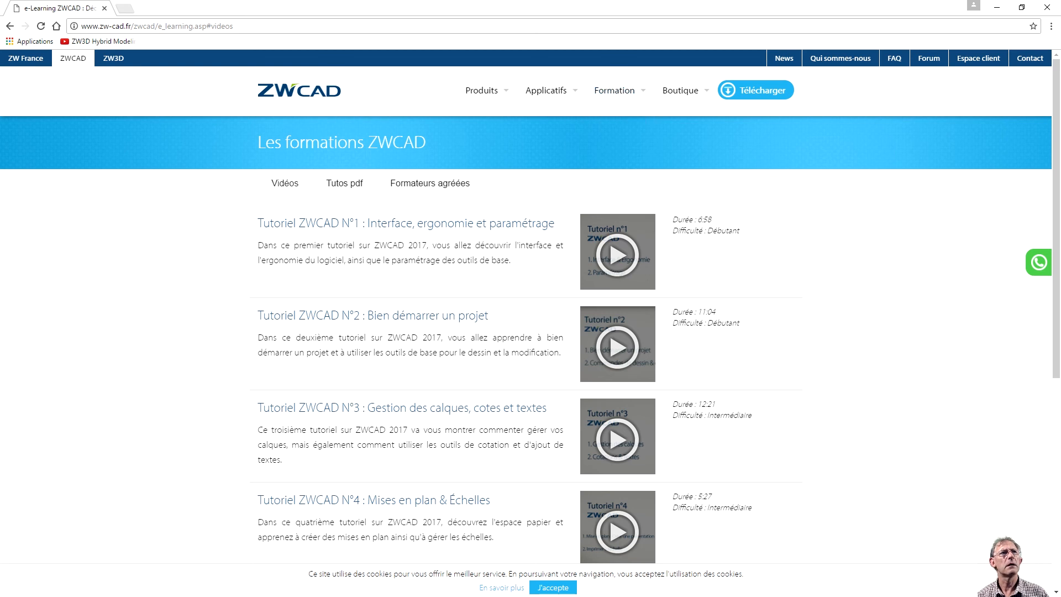
scroll(871, 425, down, 6)
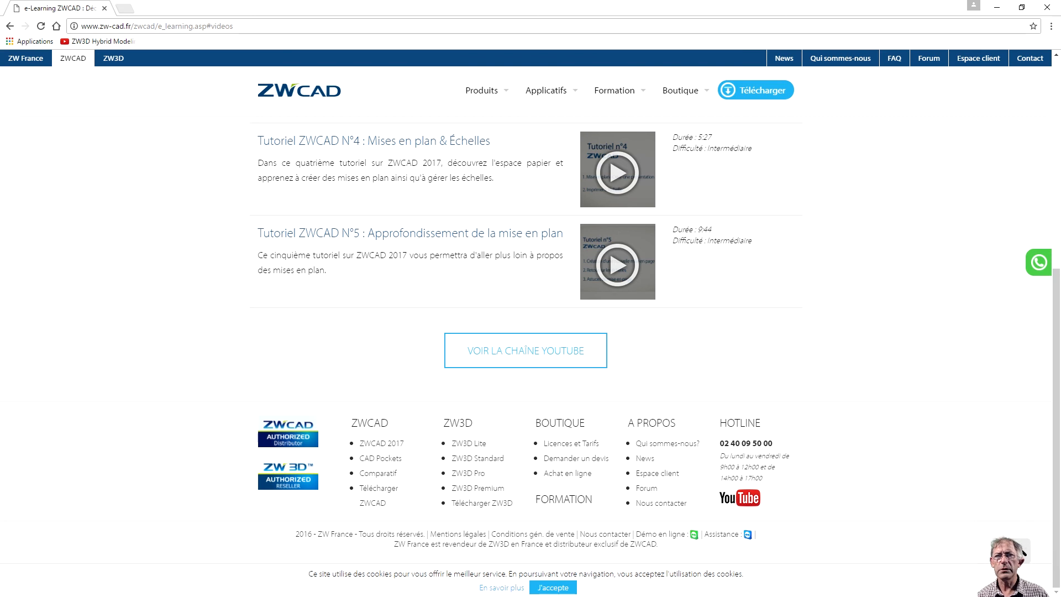
Open the ZWCAD 2017 product page and review the version feature table down to the software download link
mouse_move(477, 84)
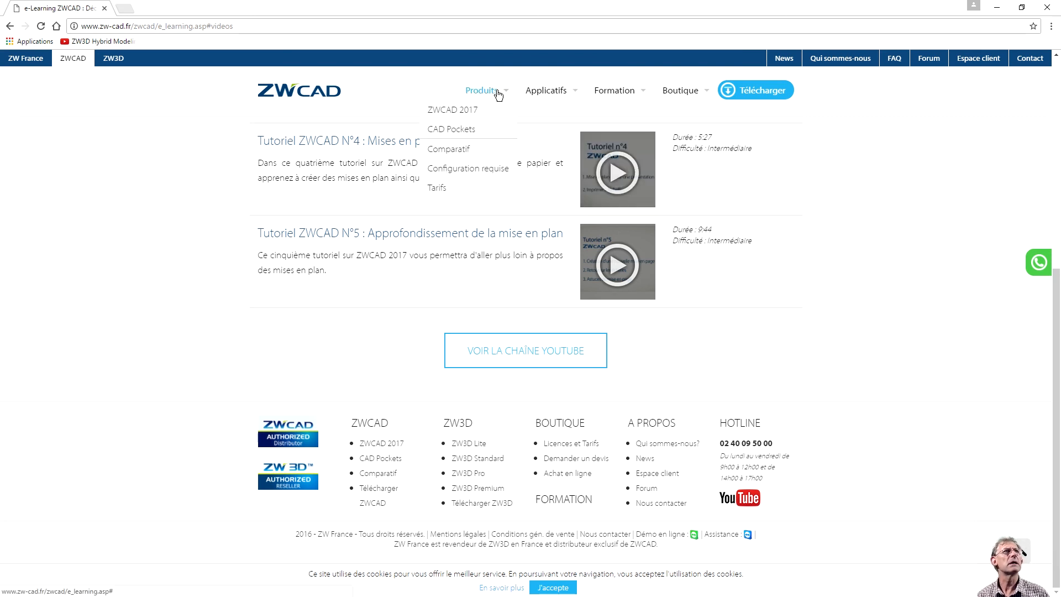
click(475, 112)
scroll(544, 388, down, 6)
scroll(547, 387, down, 2)
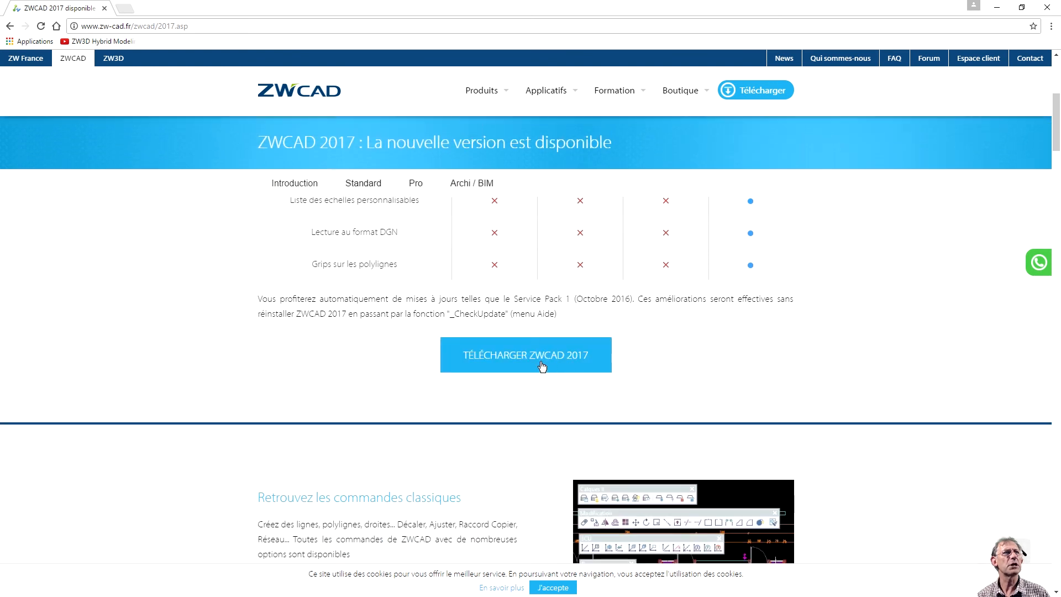